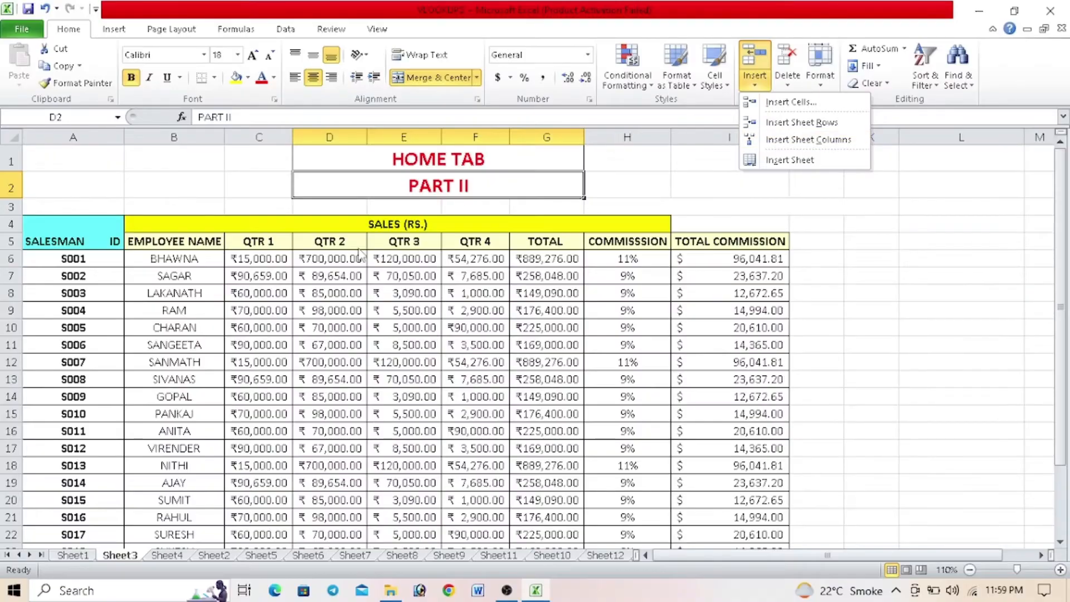
Step: Select the sheet's columns one after another from B through H to examine the column structure
click(174, 138)
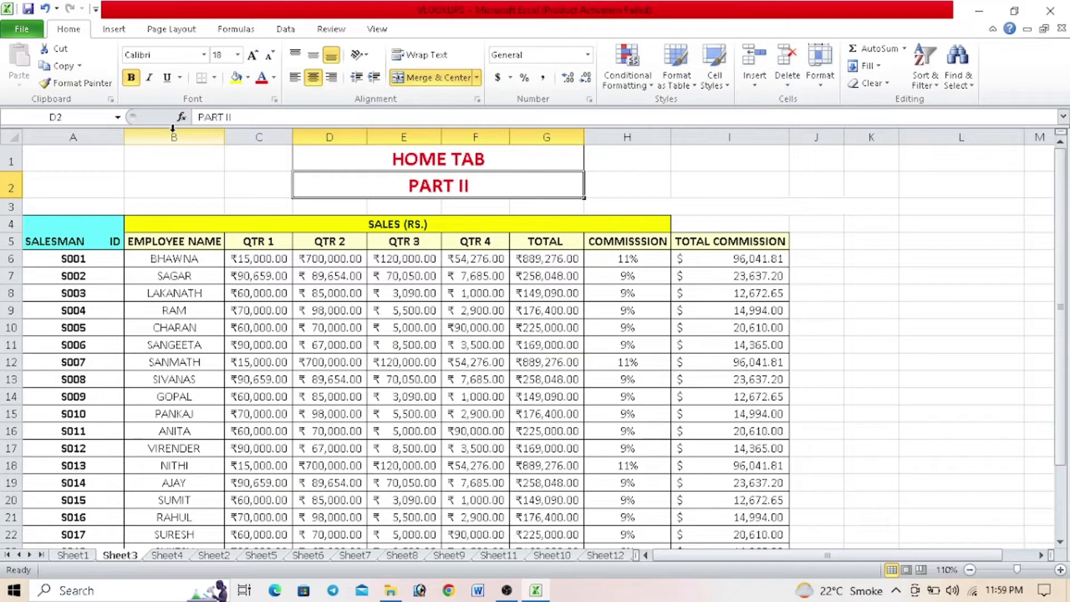
click(175, 138)
click(245, 137)
click(351, 134)
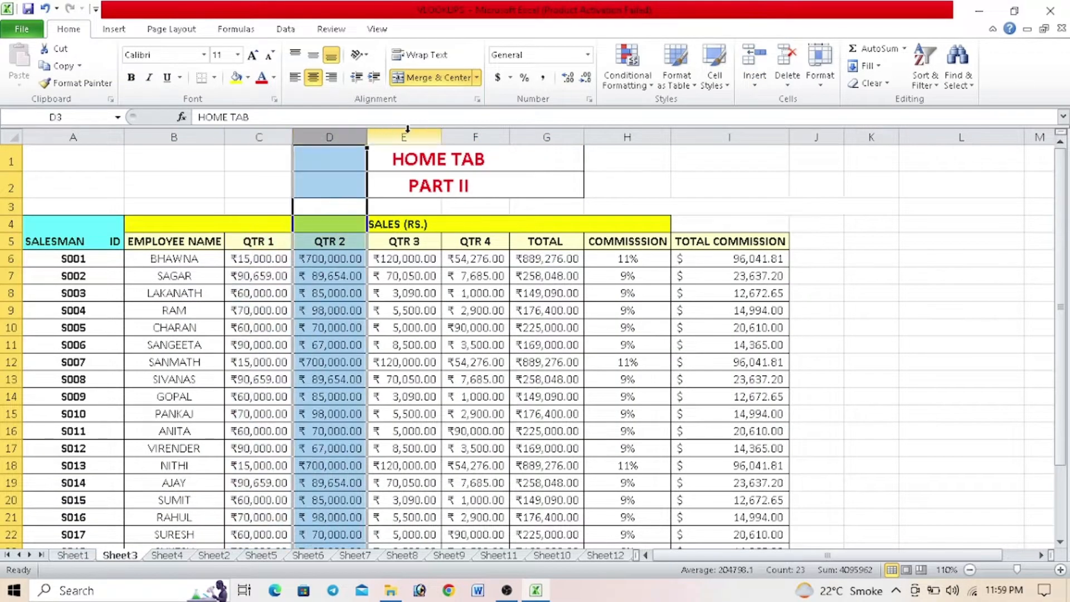
click(403, 138)
click(475, 137)
click(546, 137)
click(620, 136)
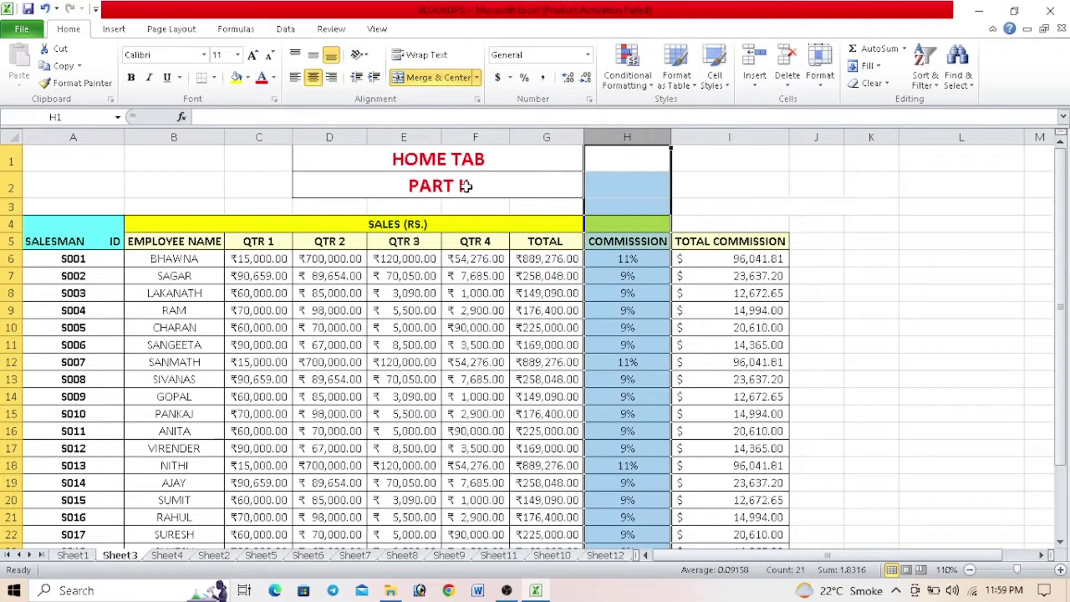
Step: Select rows 4 to 7 one after another, plus the individual cell D6, to examine the row and cell structure
click(14, 226)
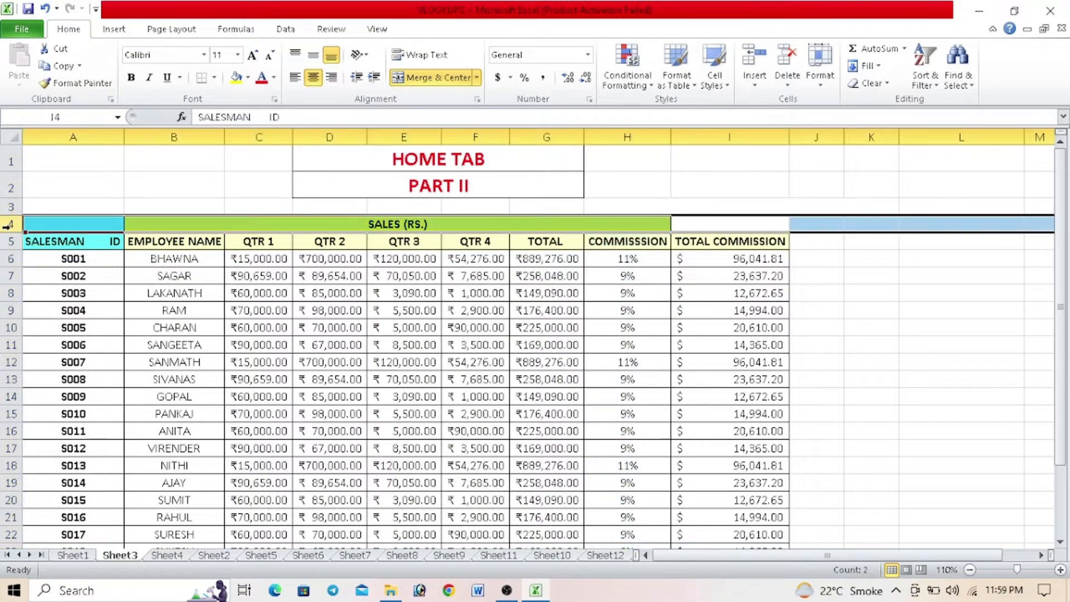
click(11, 241)
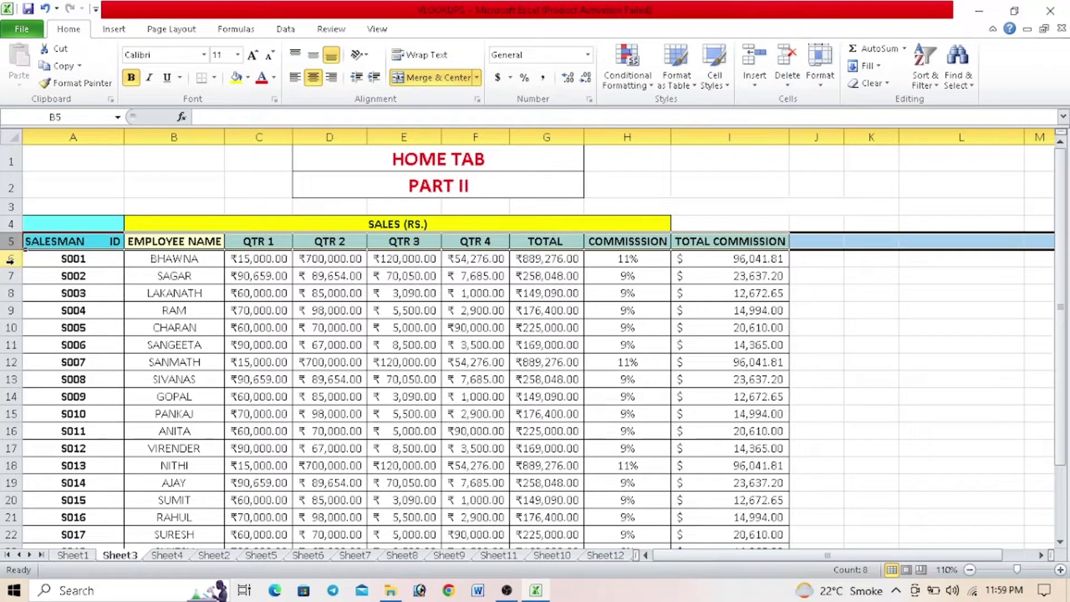
click(11, 258)
click(11, 276)
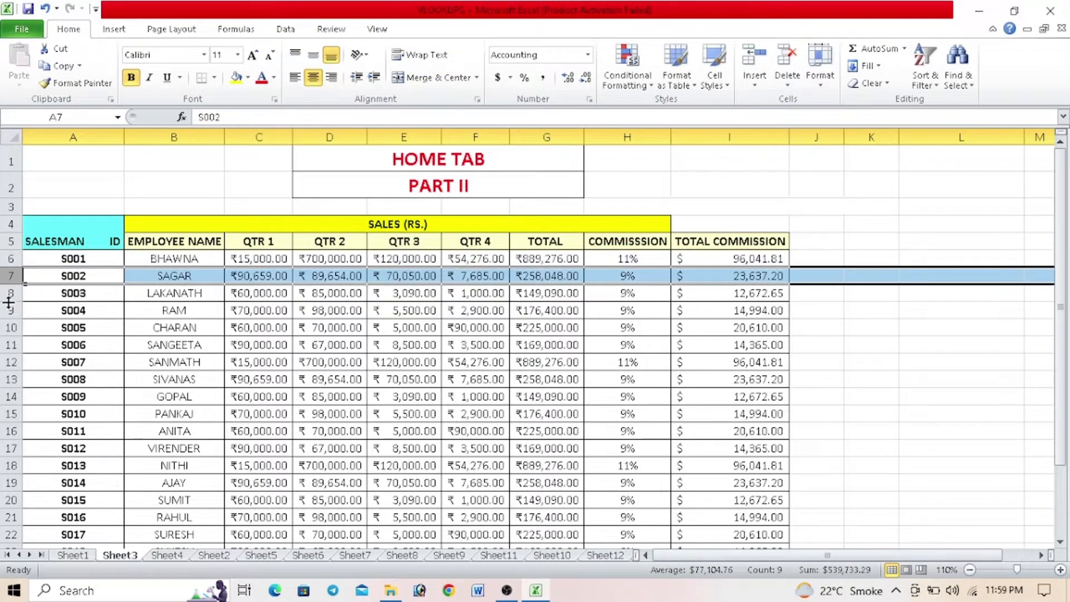
click(362, 261)
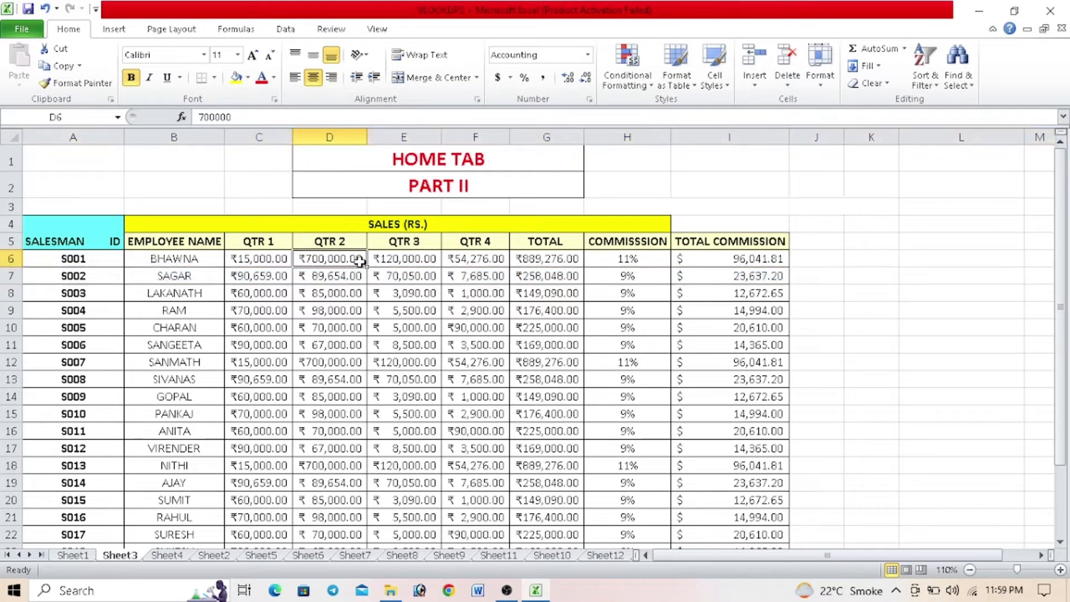
Step: Insert a blank cell at E7 with the existing cells shifted right, and undo the insertion
click(395, 276)
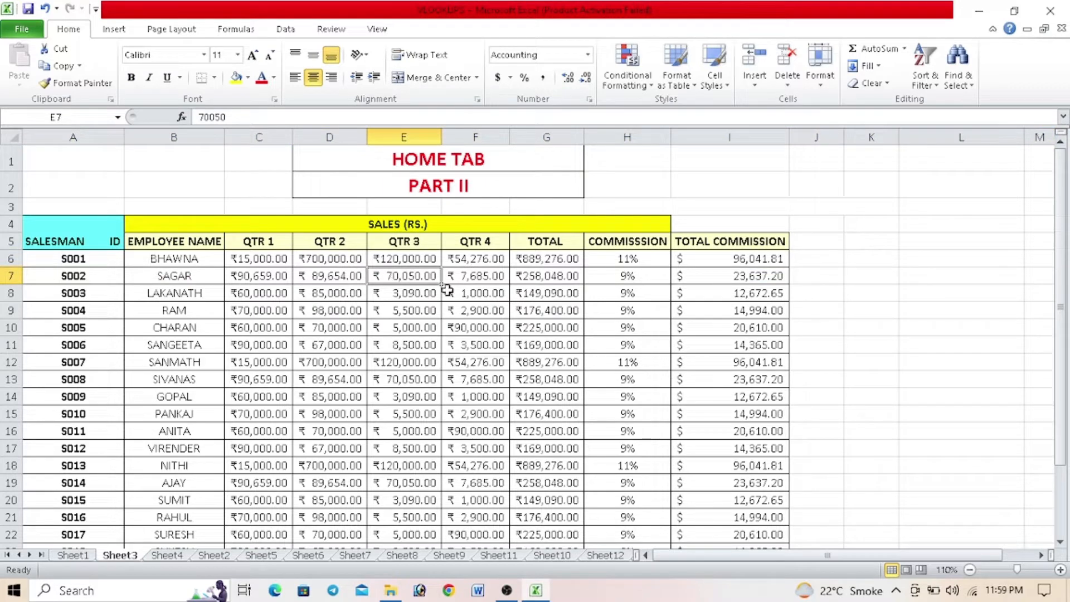
click(754, 84)
click(769, 111)
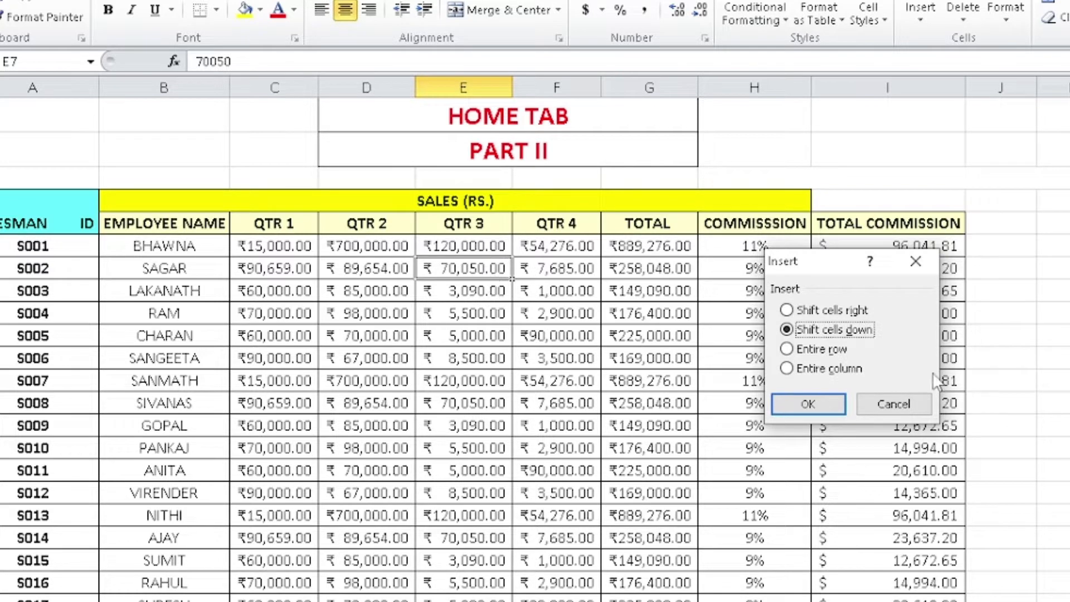
click(836, 310)
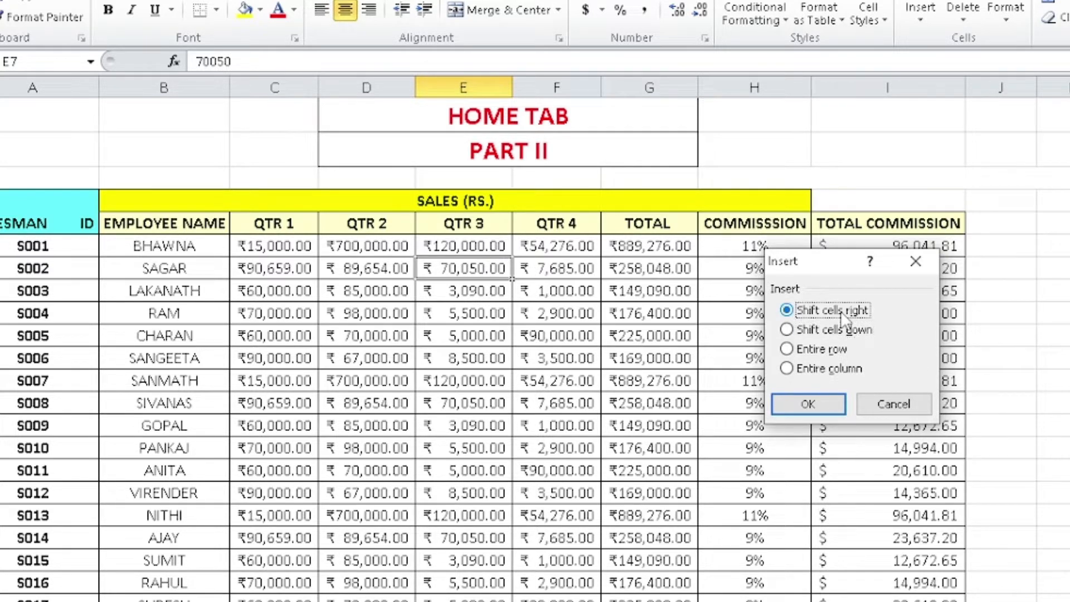
click(809, 402)
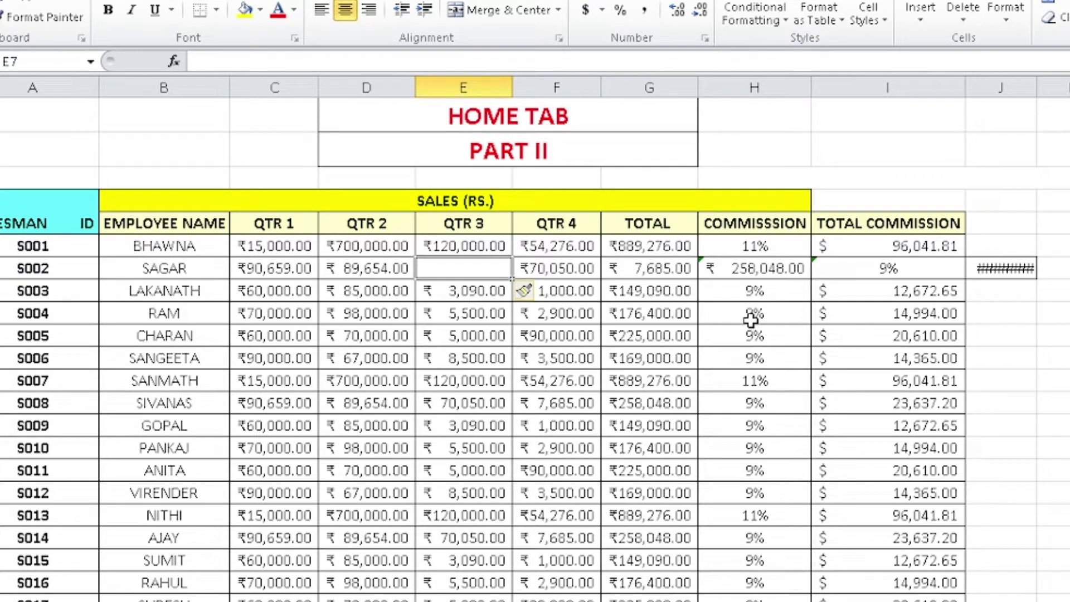
key(ctrl+z)
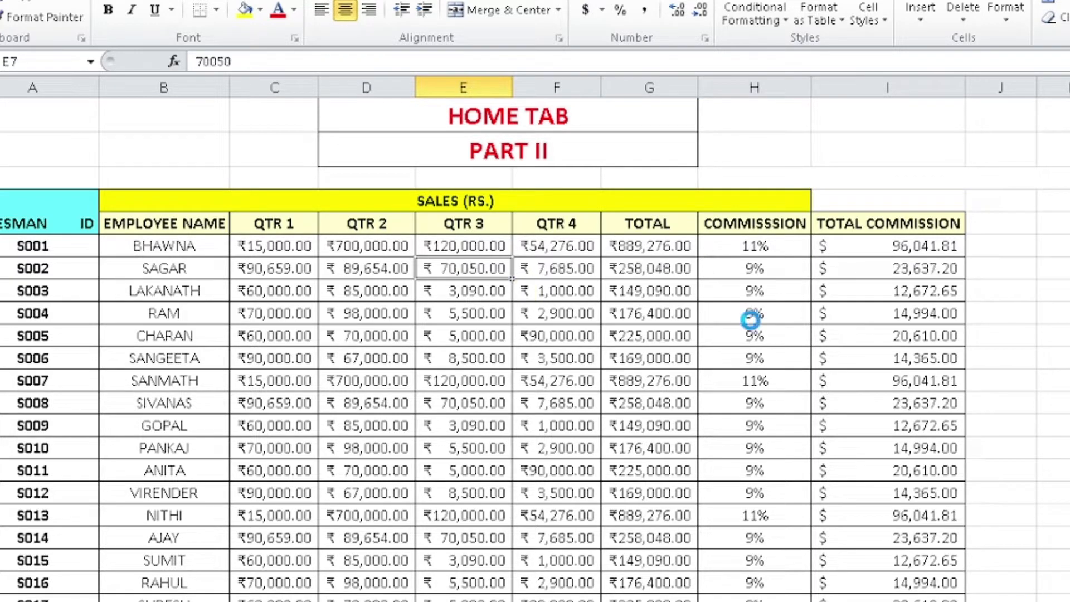
Step: Insert a blank cell at E7 with the existing cells shifted down, and undo the insertion
click(924, 22)
click(967, 42)
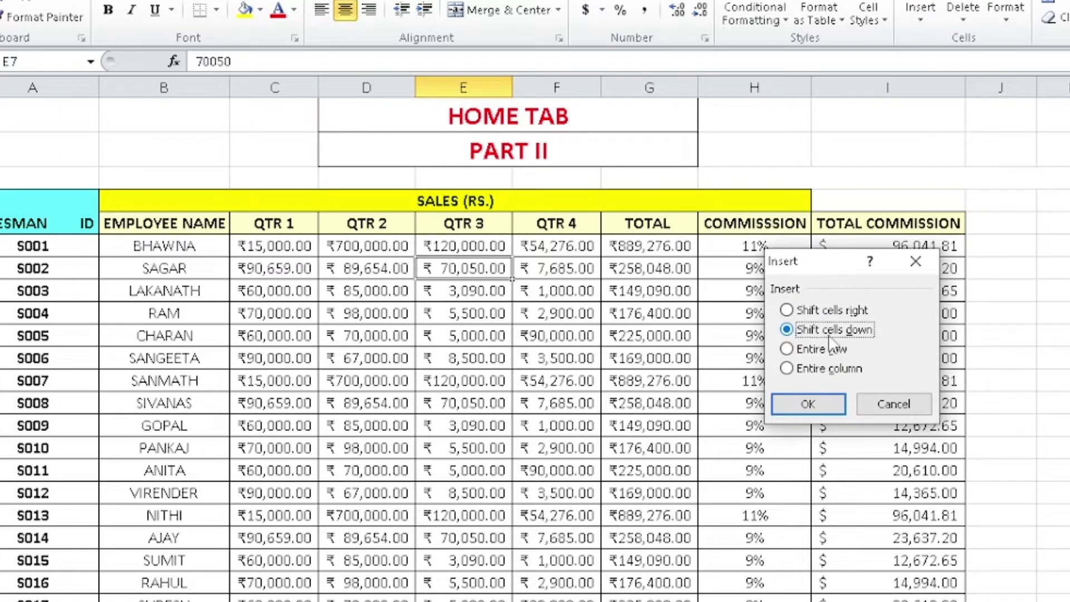
click(840, 410)
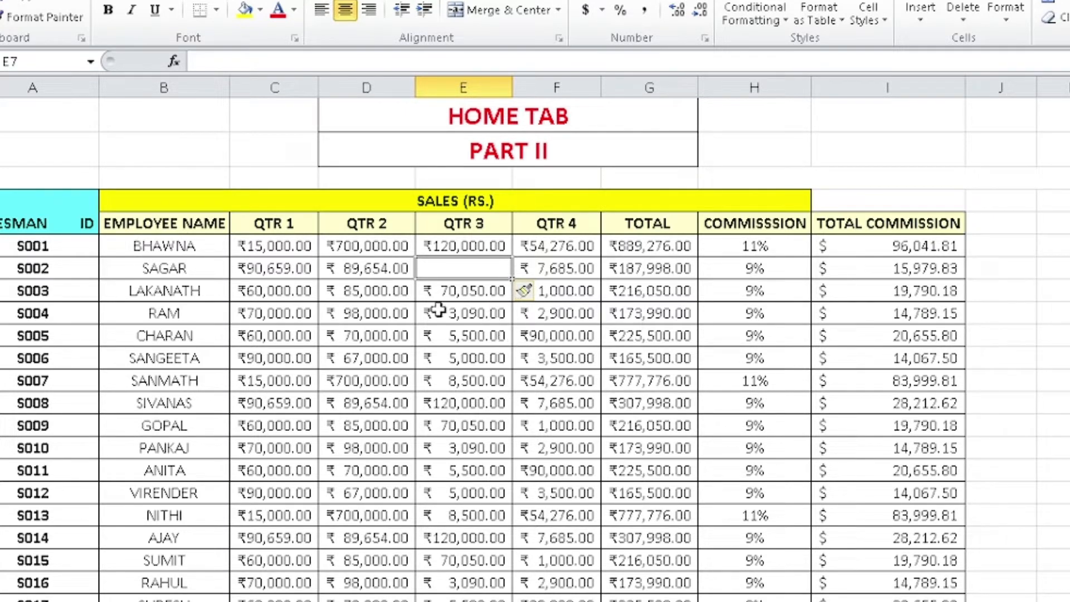
key(ctrl+z)
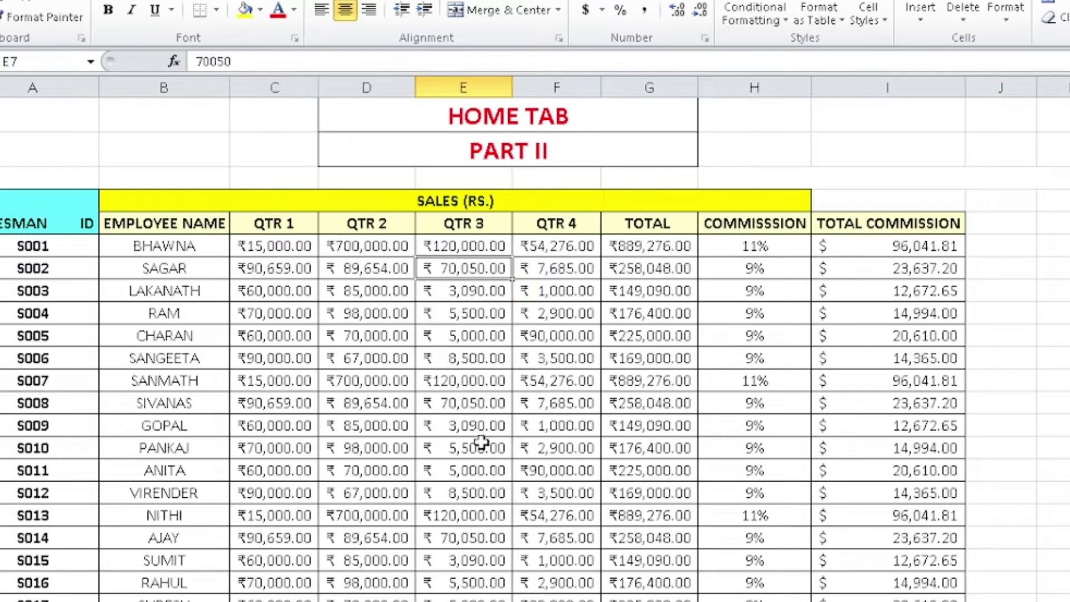
Step: Insert a blank sheet row at row 7 and a blank sheet column at column E
click(928, 23)
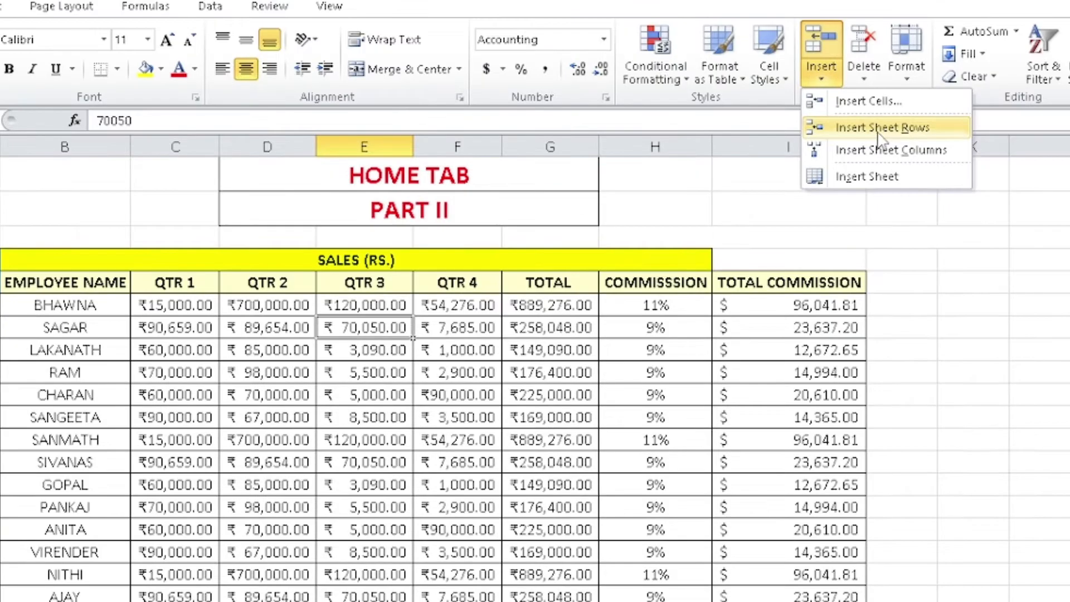
click(886, 129)
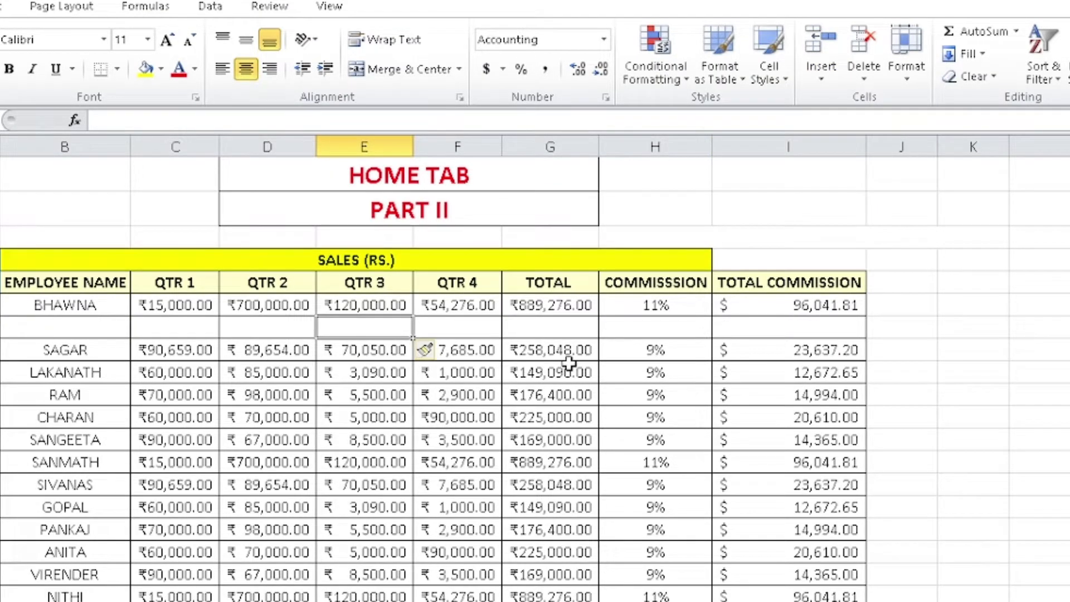
click(820, 72)
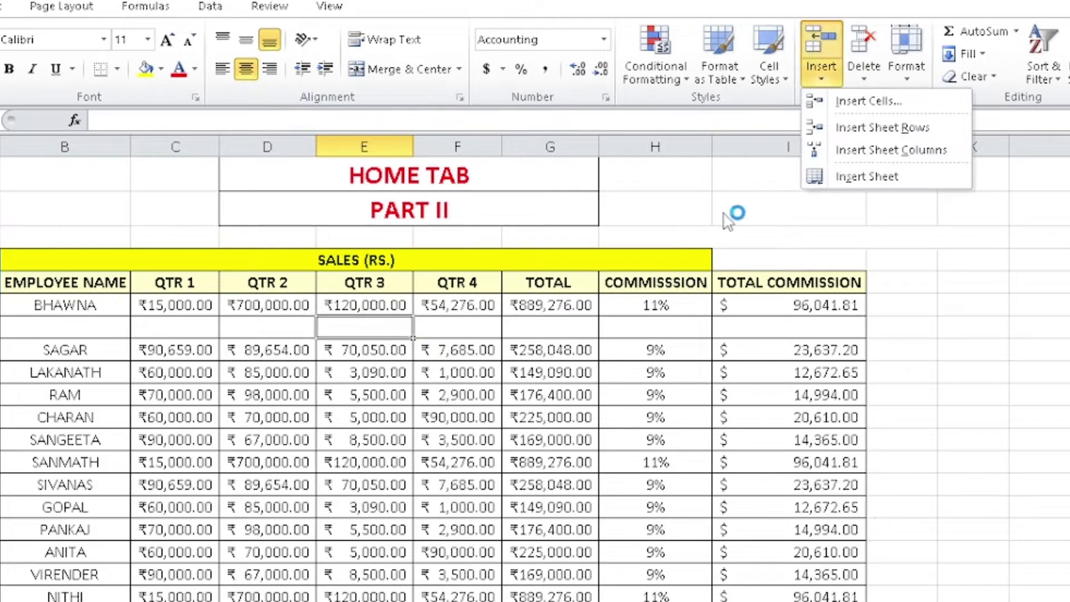
click(922, 162)
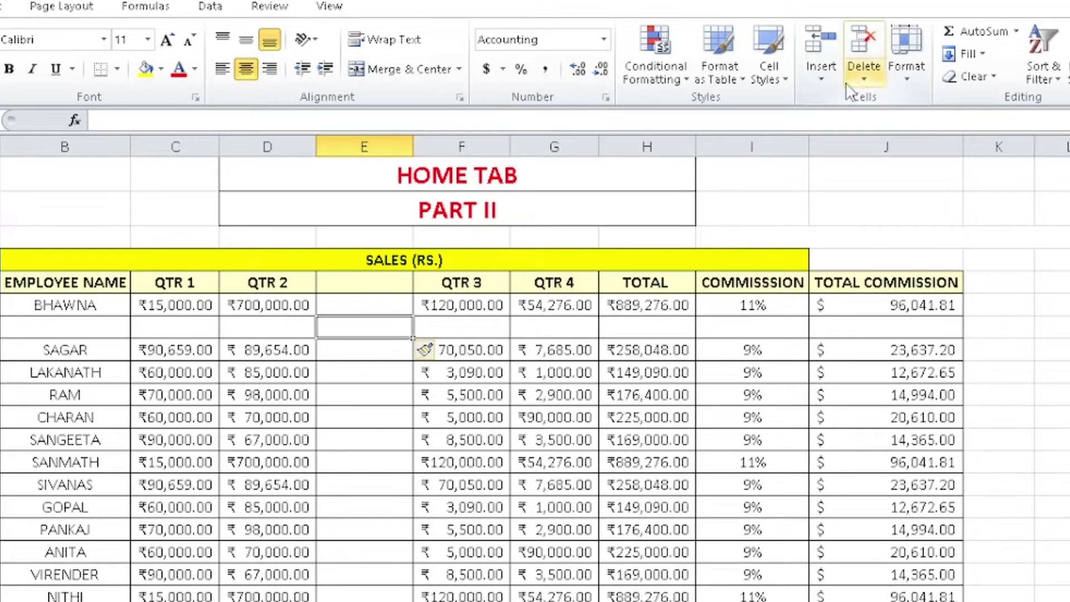
Step: Insert a new blank worksheet before Sheet3, and delete that new worksheet
click(821, 72)
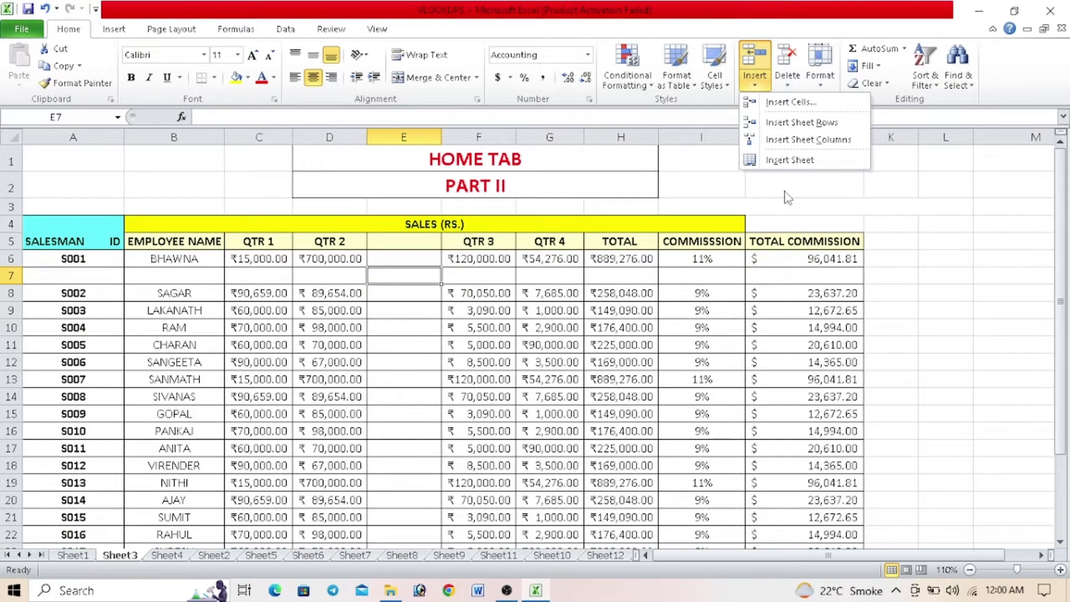
click(790, 160)
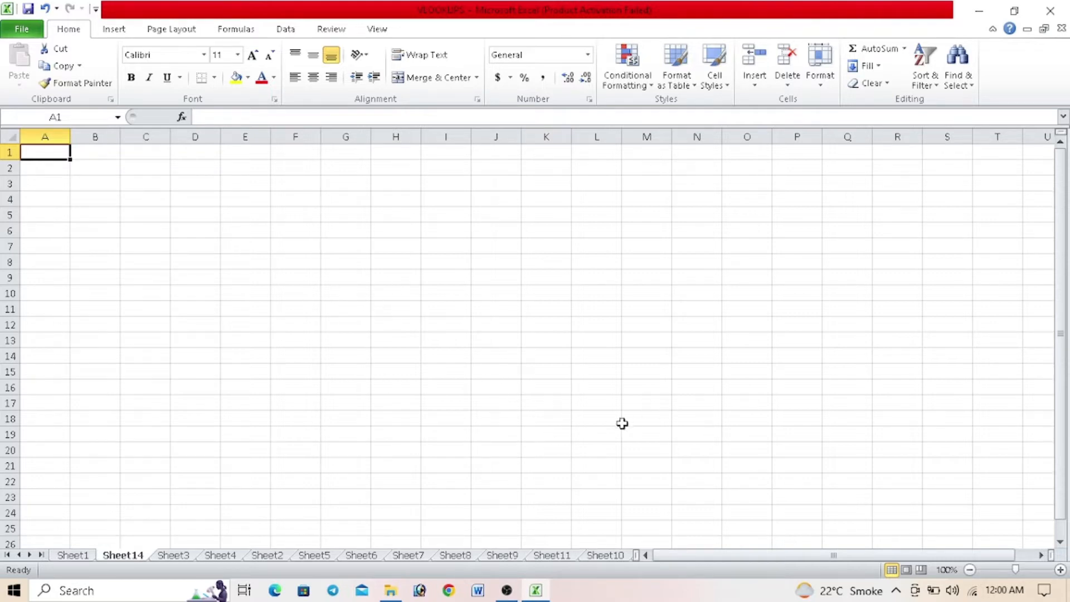
click(788, 77)
click(825, 161)
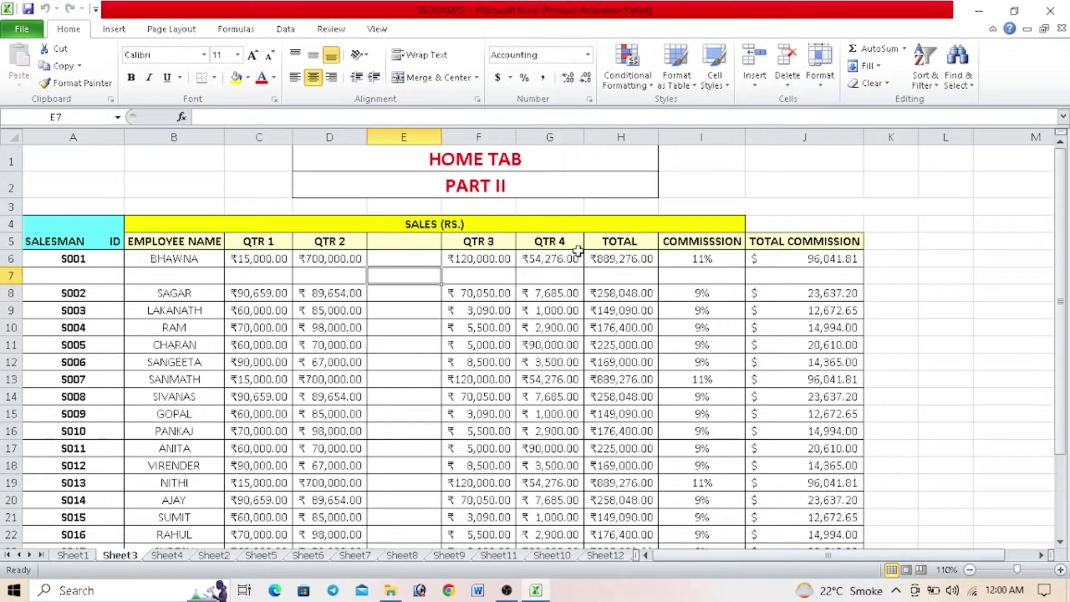
Step: Delete the blank sheet row 7 and the blank sheet column E from the sales table
click(787, 78)
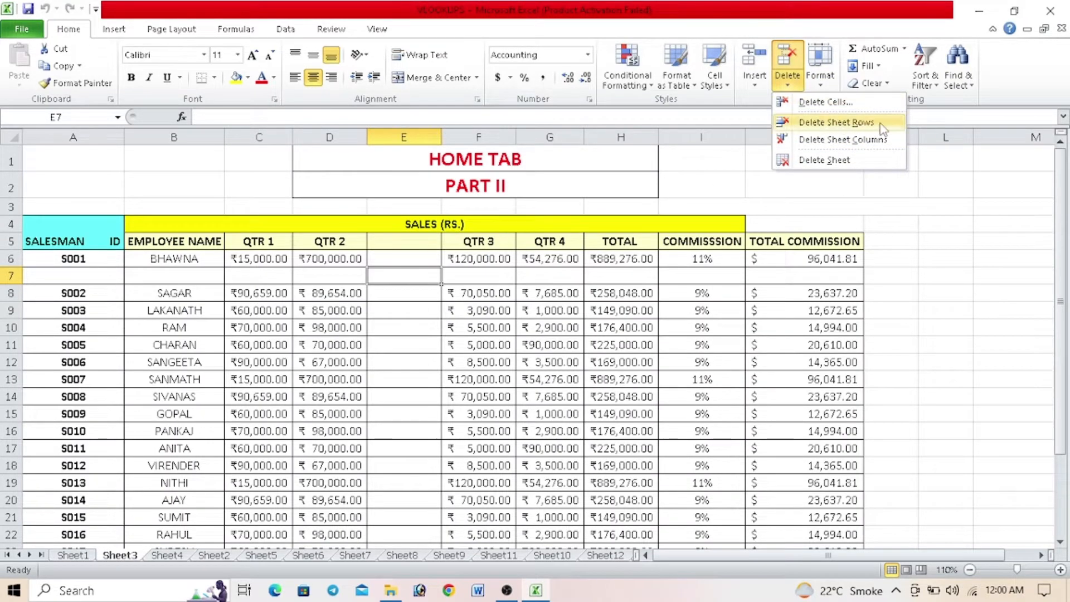
click(853, 123)
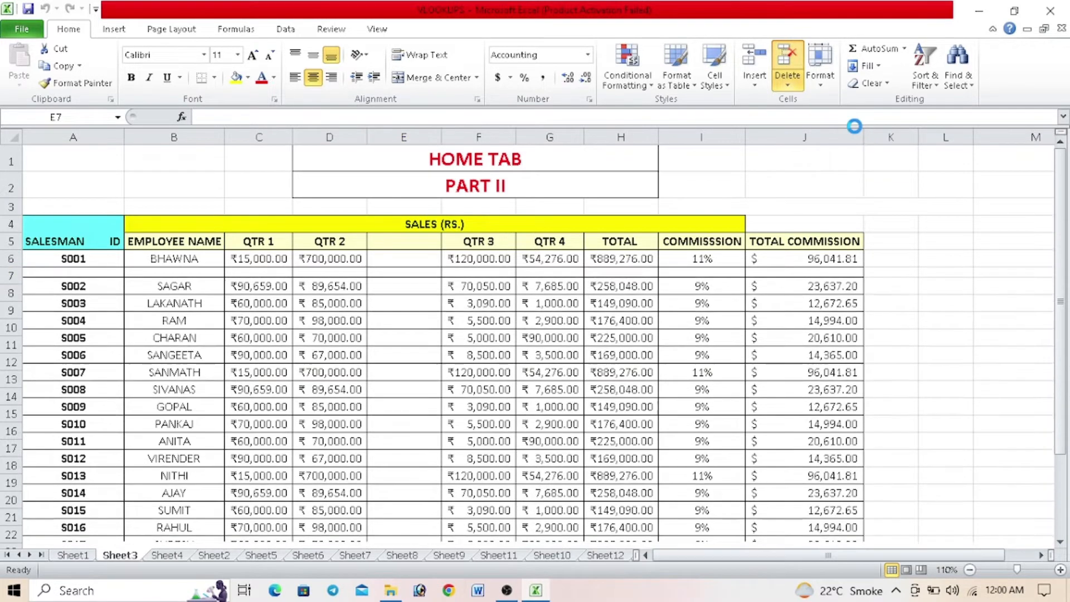
click(787, 84)
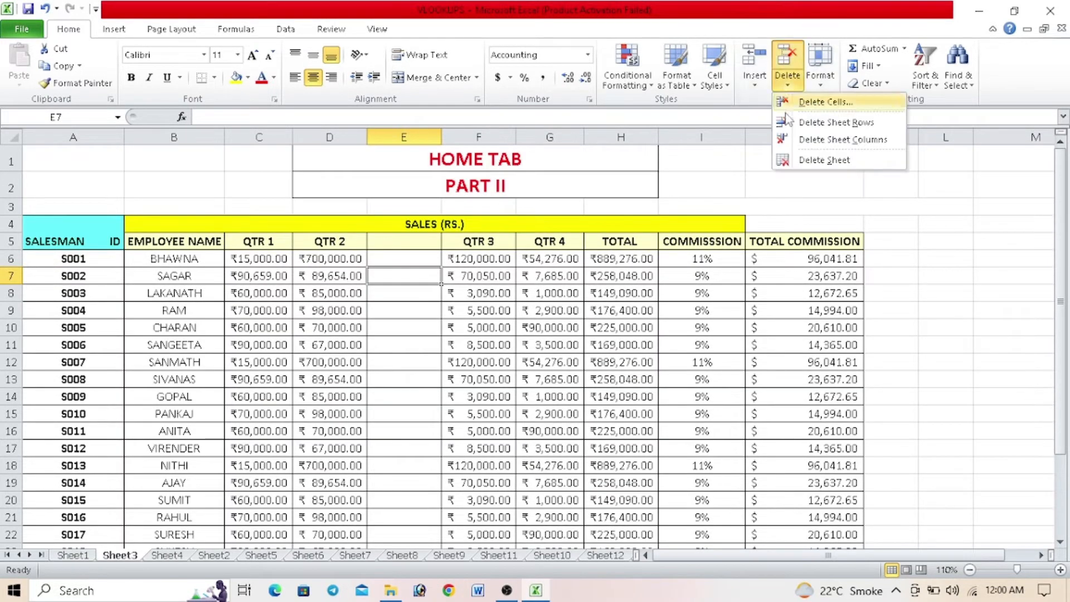
click(824, 136)
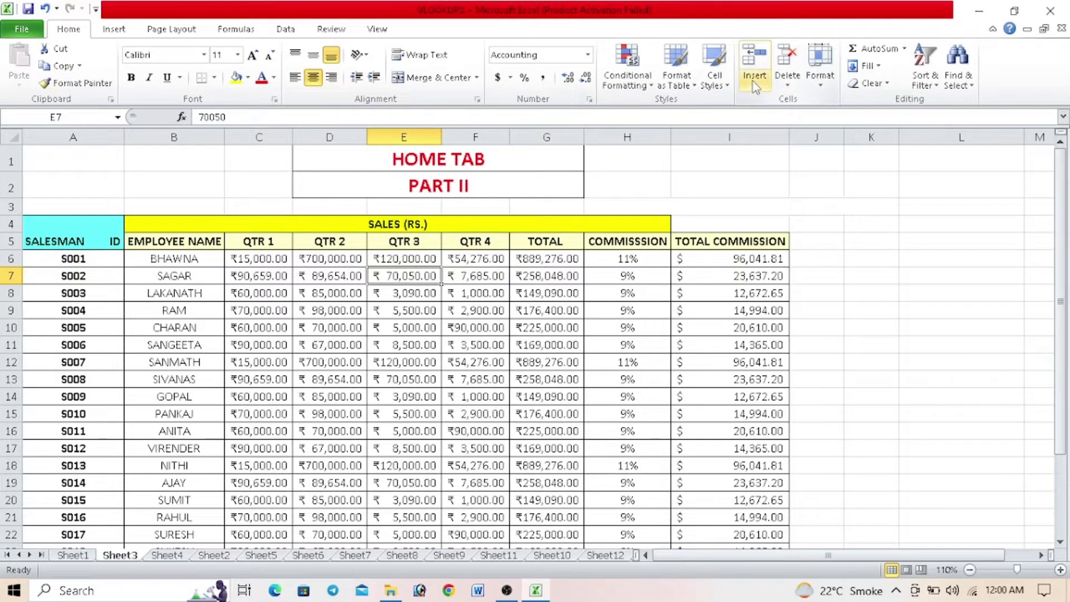
Step: Insert a blank cell at E7 in the QTR 3 column, shifting the existing cells down
click(787, 85)
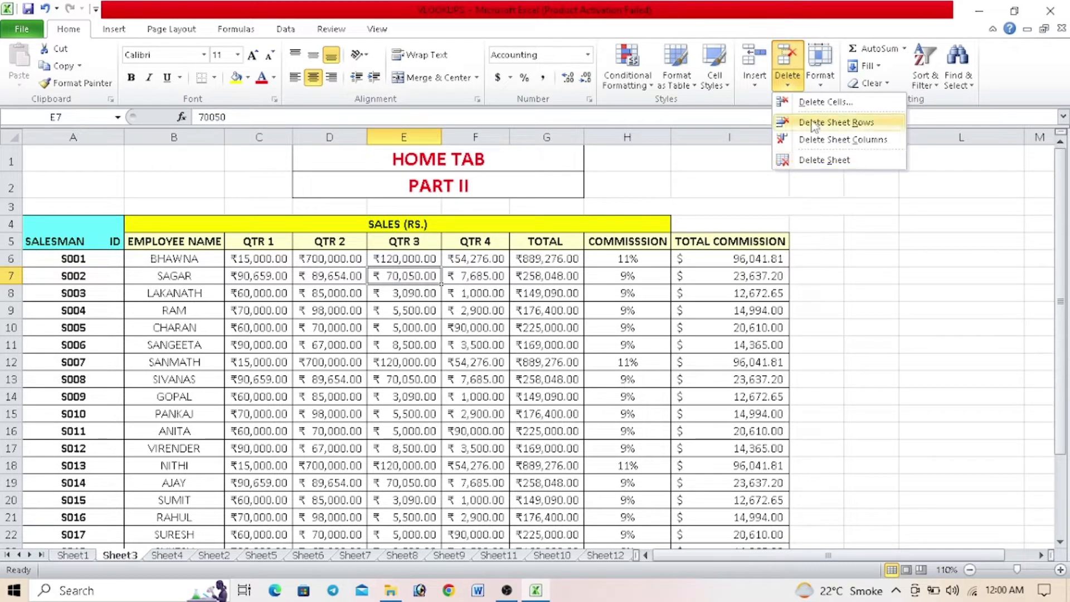
click(754, 83)
click(759, 109)
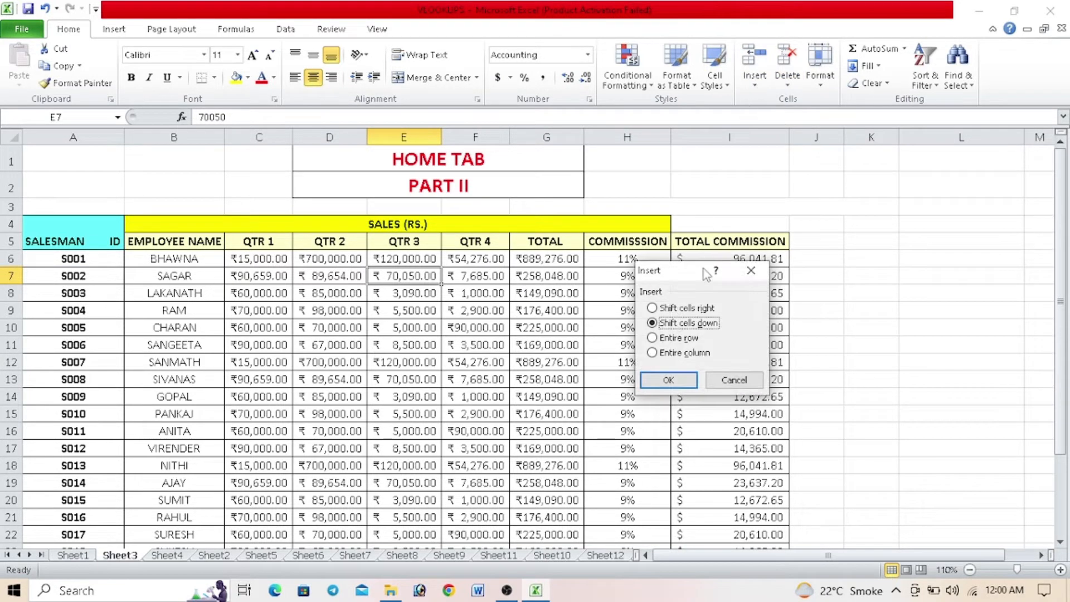
click(669, 382)
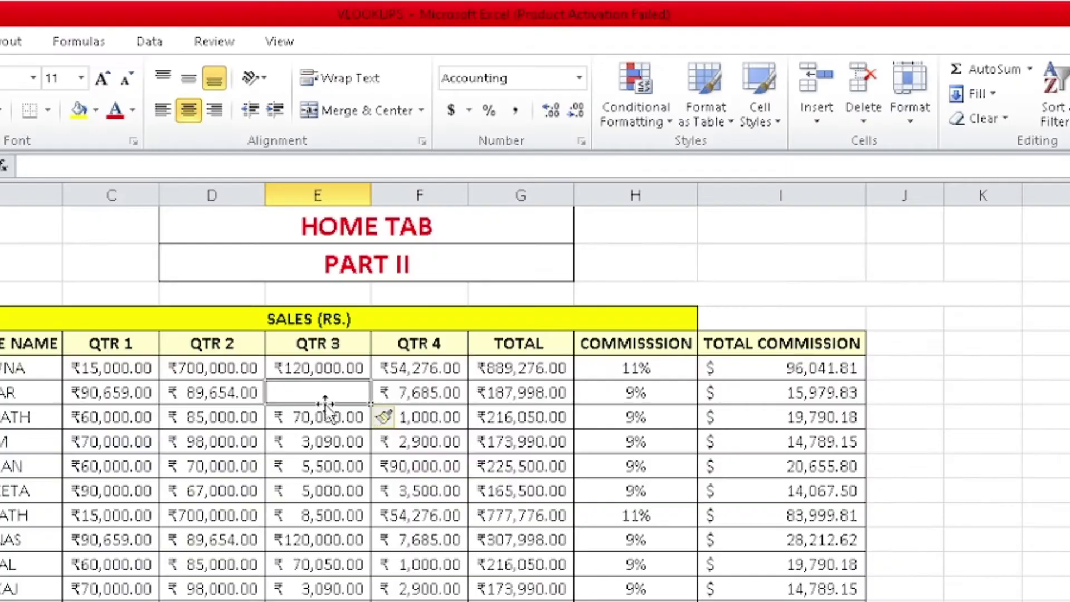
Step: Delete the blank cell E7 with the Shift cells up option
click(409, 296)
click(405, 274)
click(861, 126)
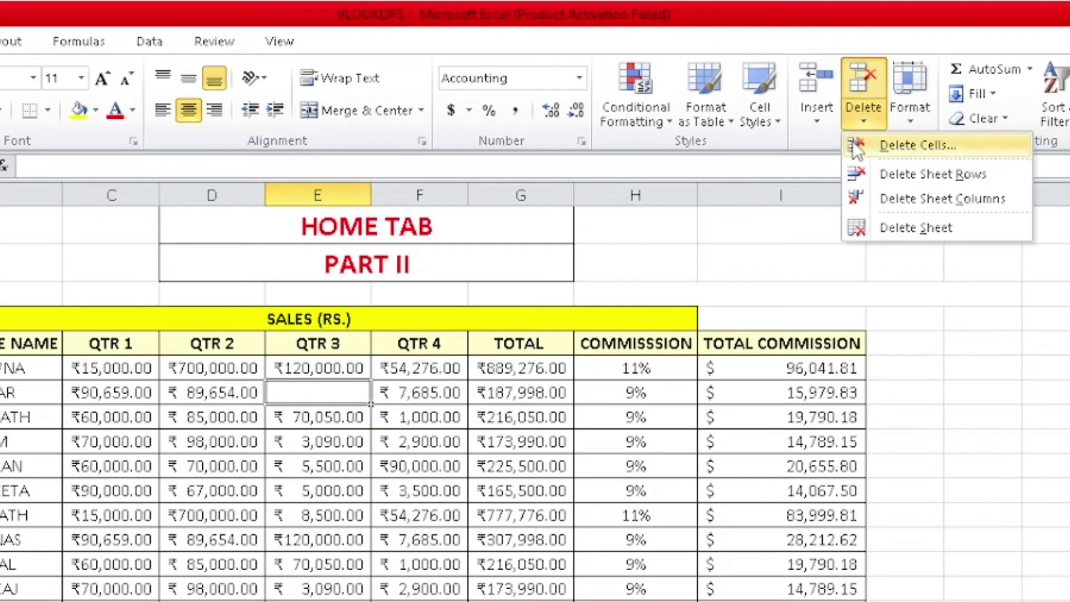
click(868, 146)
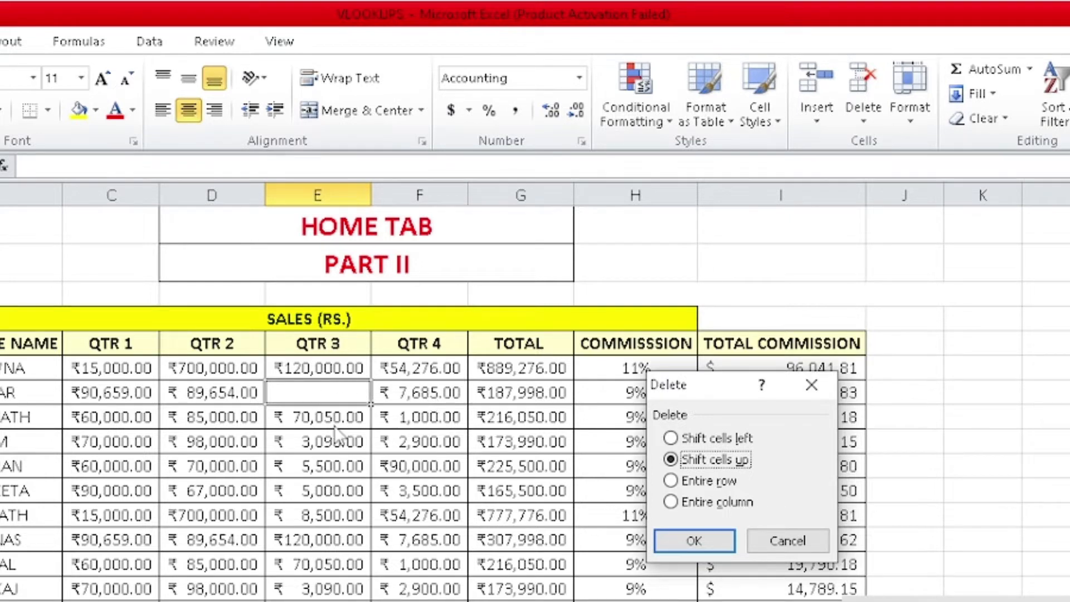
click(669, 538)
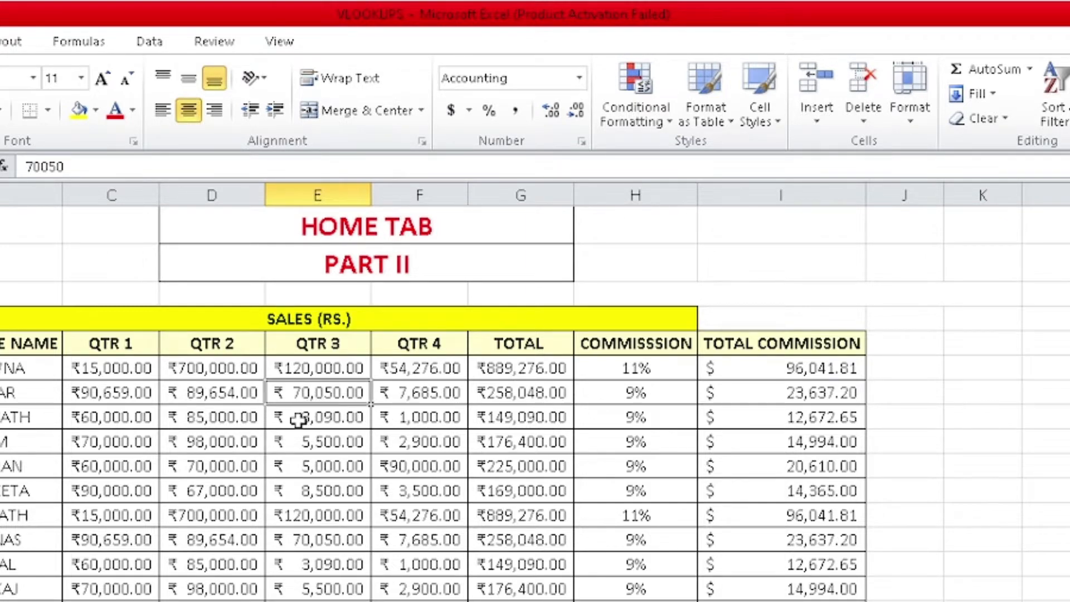
Step: Set the height of row 8 to 50, using cell C8 in the QTR 1 column
click(907, 117)
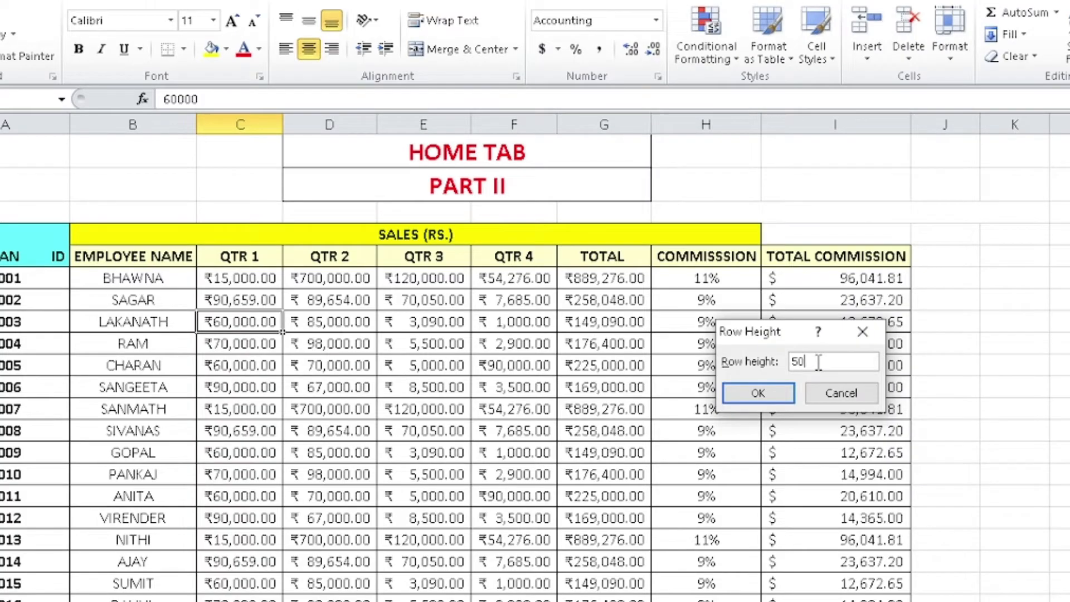
key(Return)
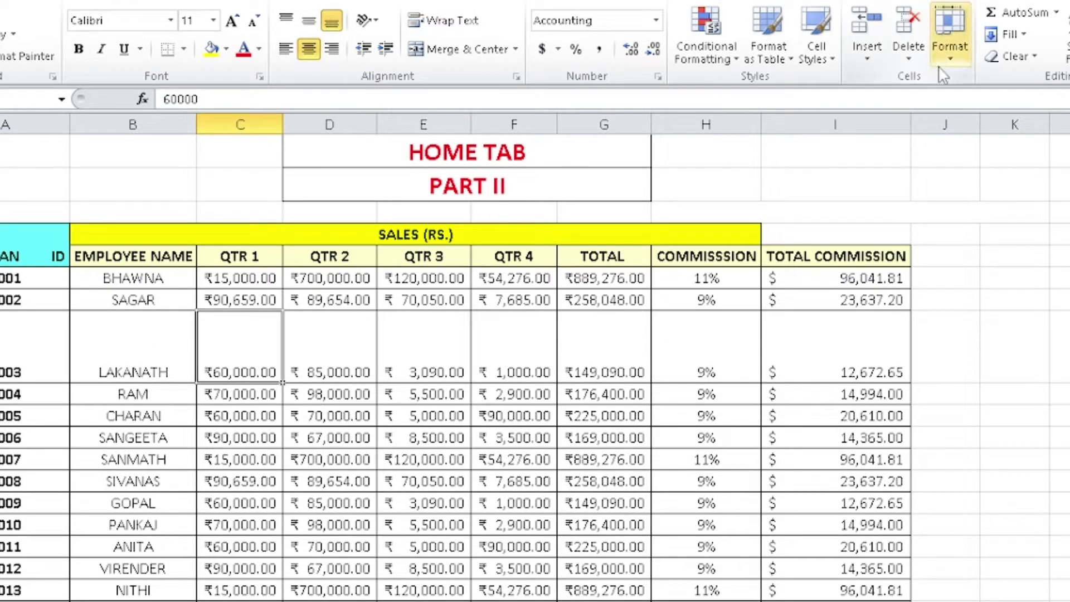
Step: Set the width of column C, QTR 1, to 40
click(956, 58)
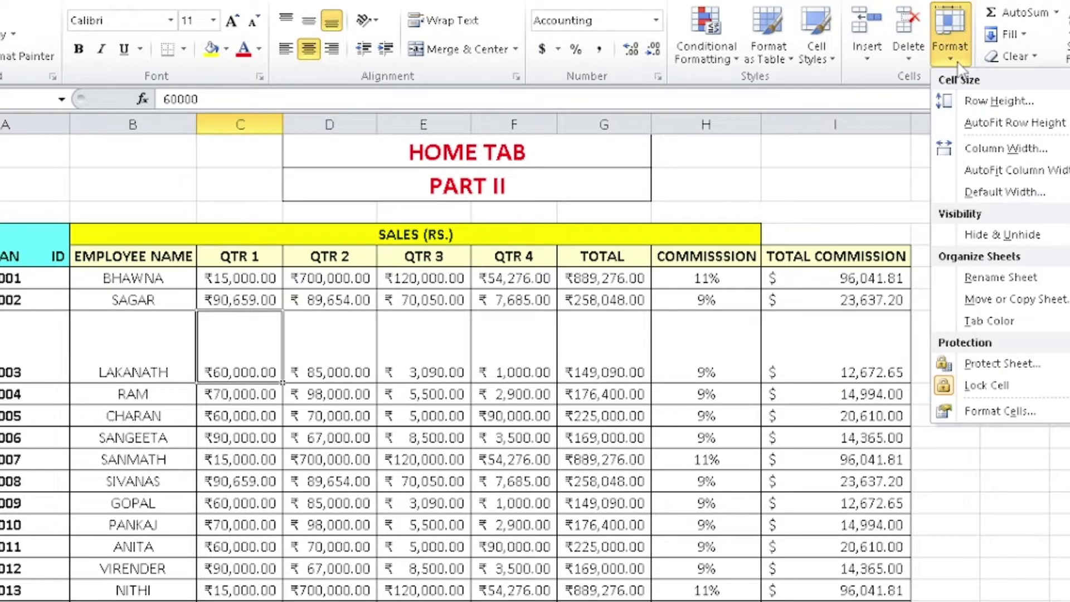
click(999, 150)
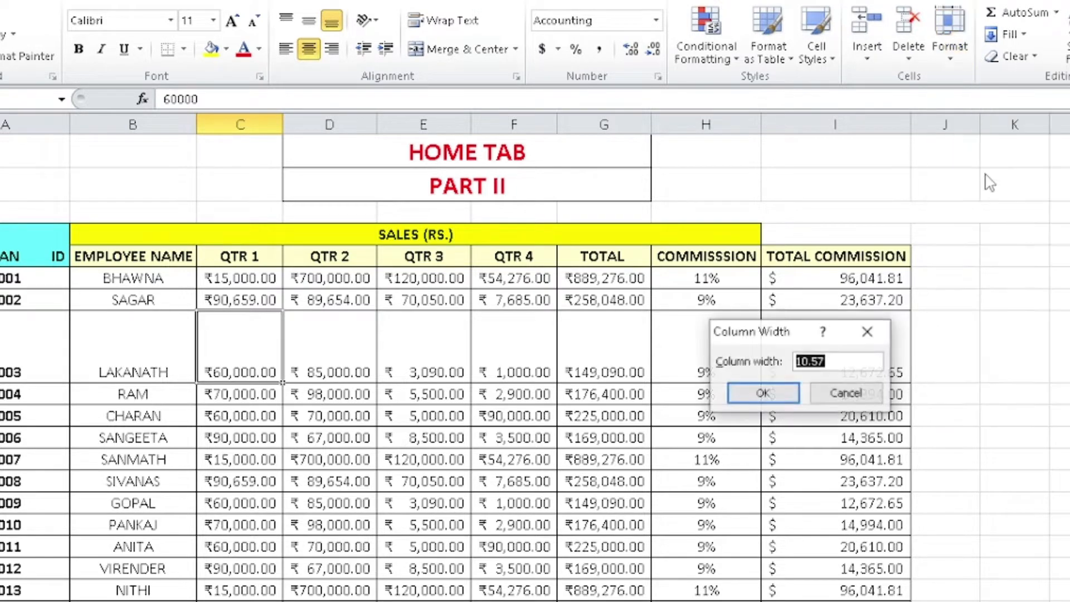
text(40)
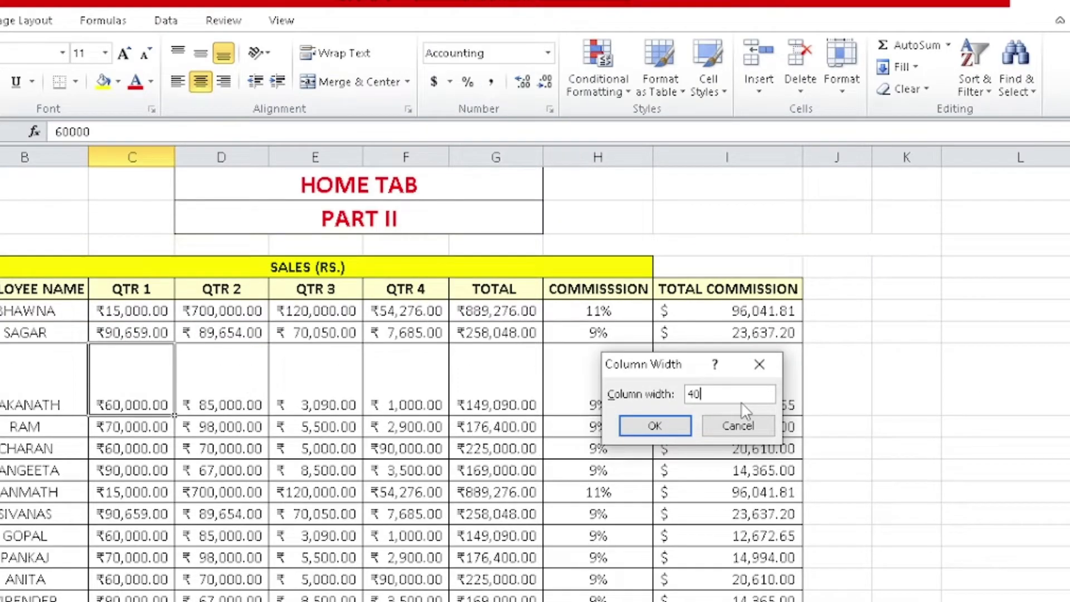
key(Return)
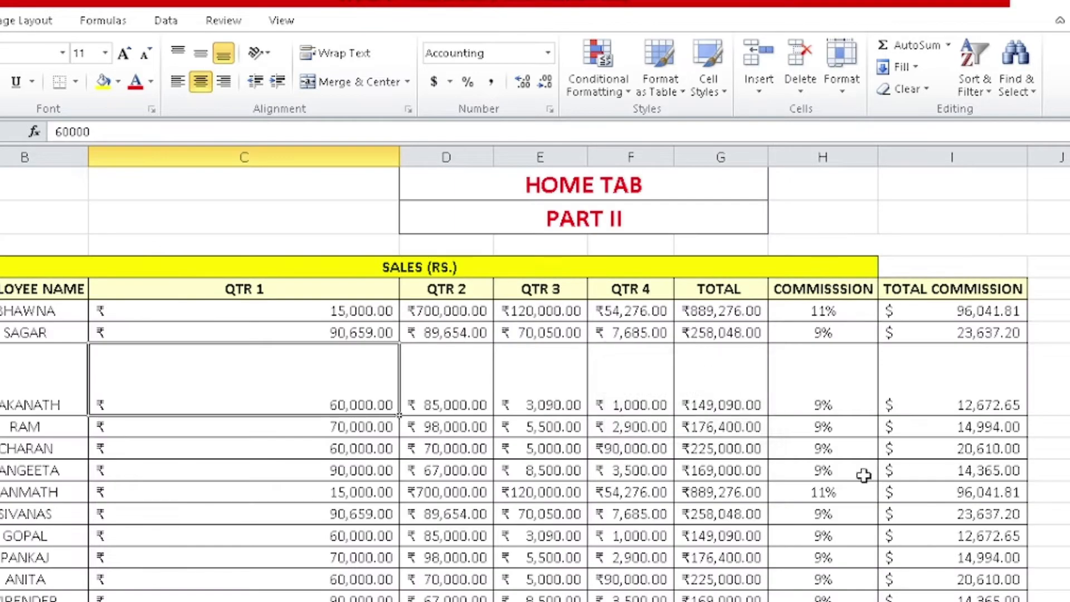
Step: AutoFit the height of row 8 and the width of column C in the sales table
click(843, 78)
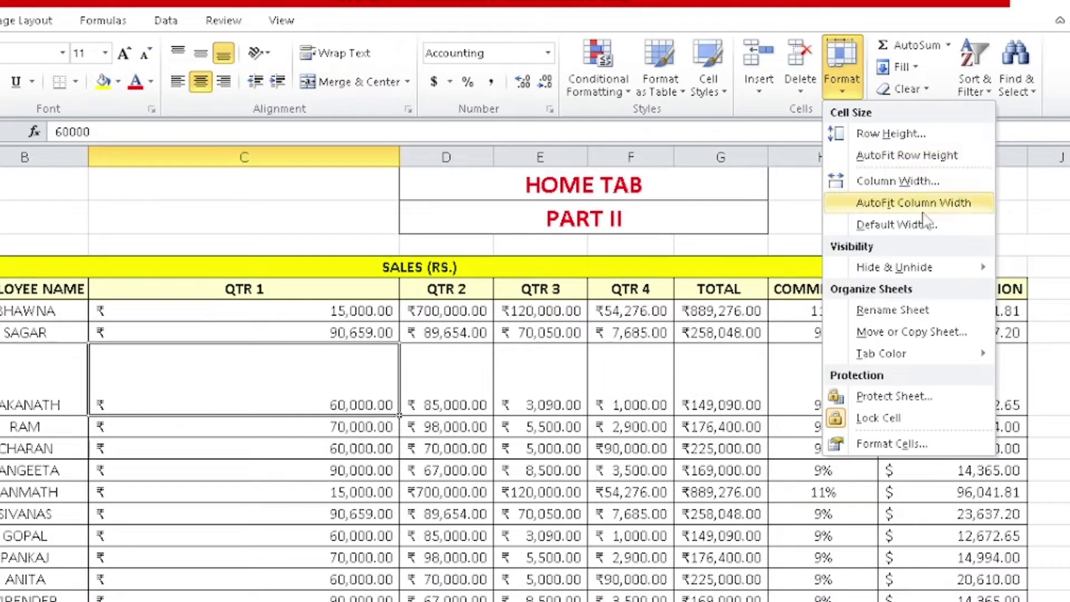
click(928, 156)
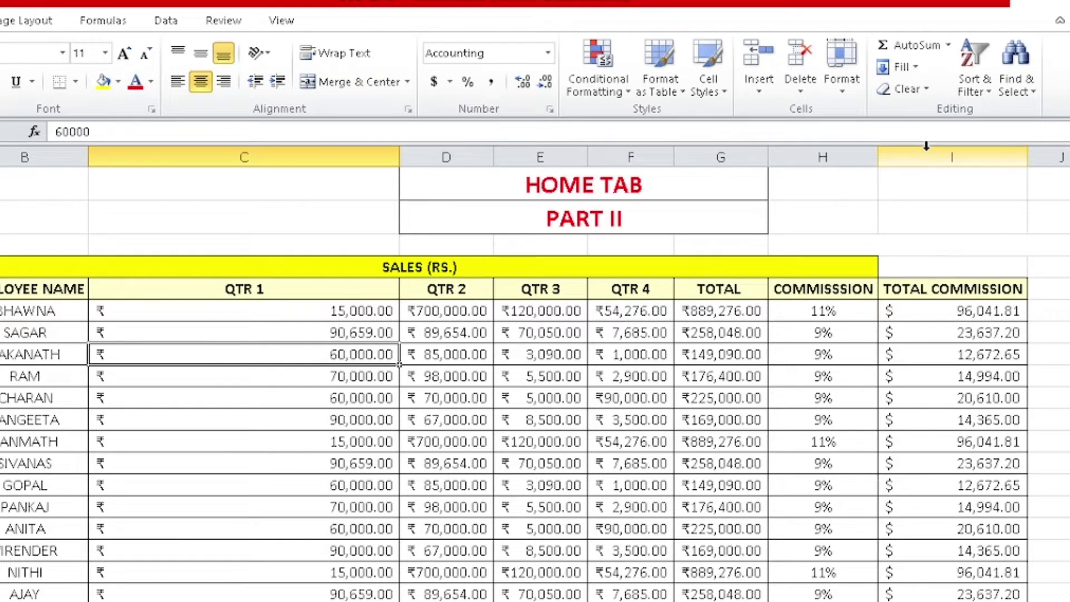
click(841, 78)
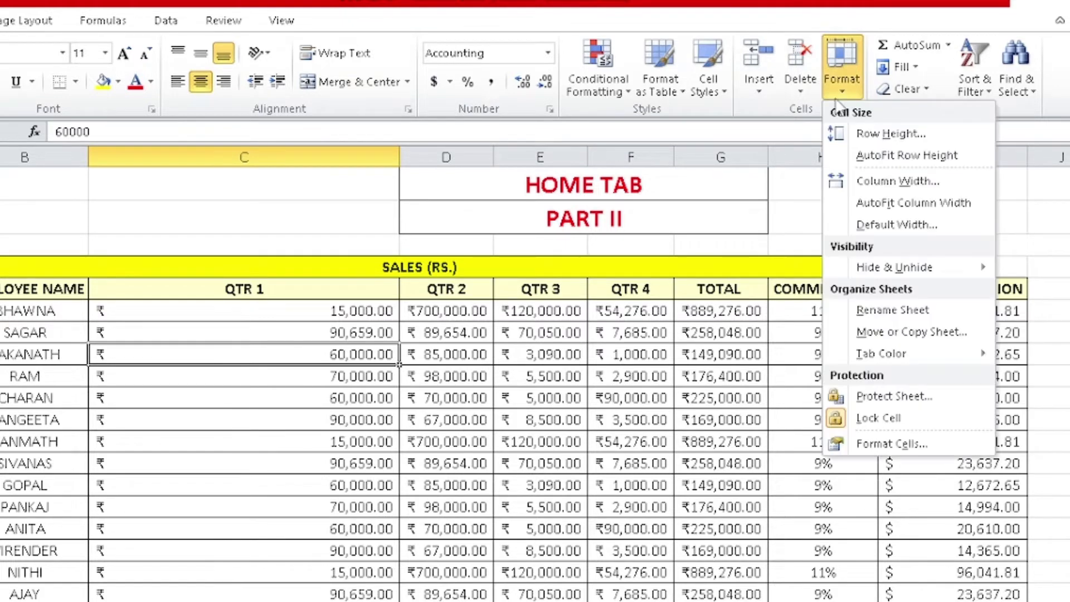
click(912, 203)
Step: Check the sheet's default column width and leave it without applying a change
click(841, 73)
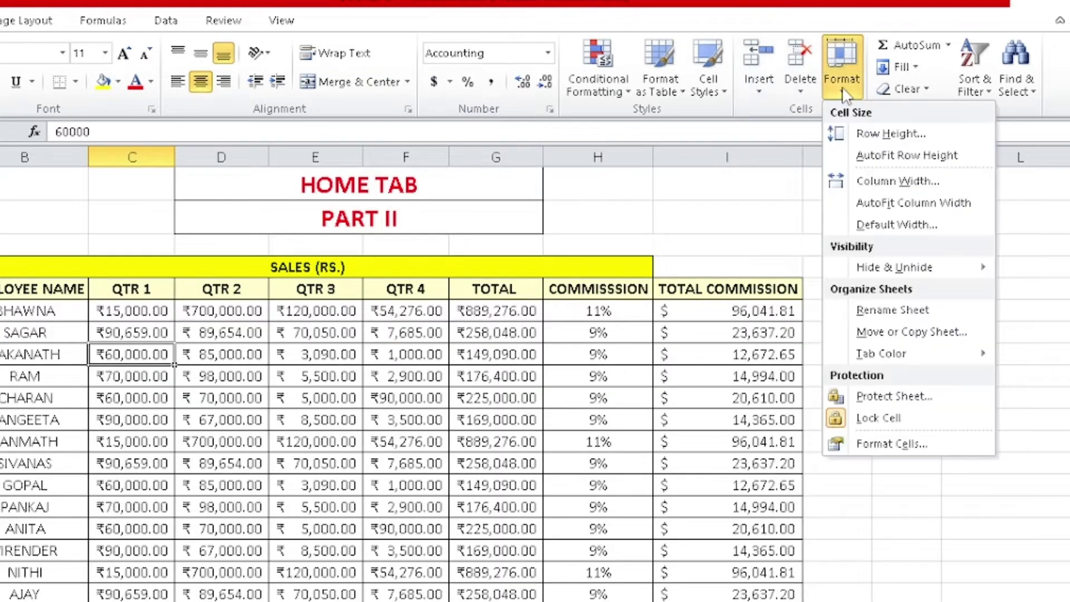
click(890, 225)
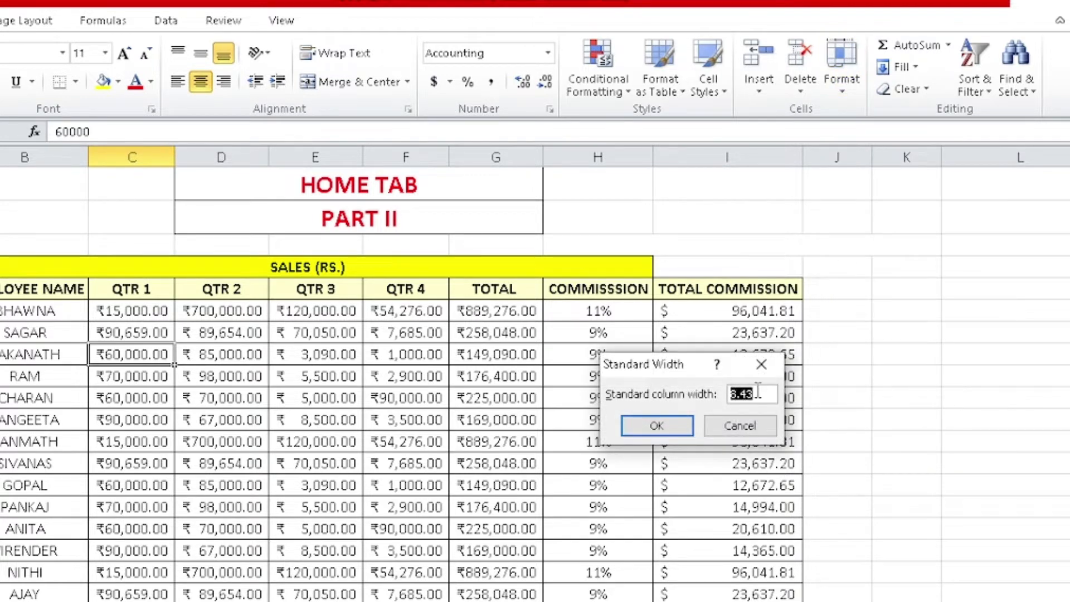
click(740, 399)
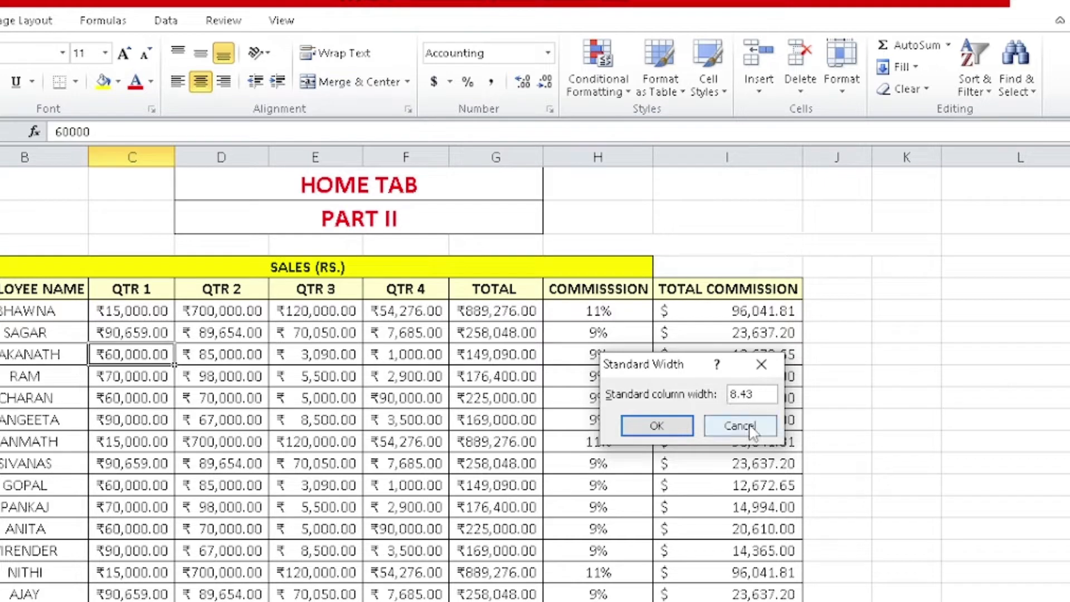
click(740, 425)
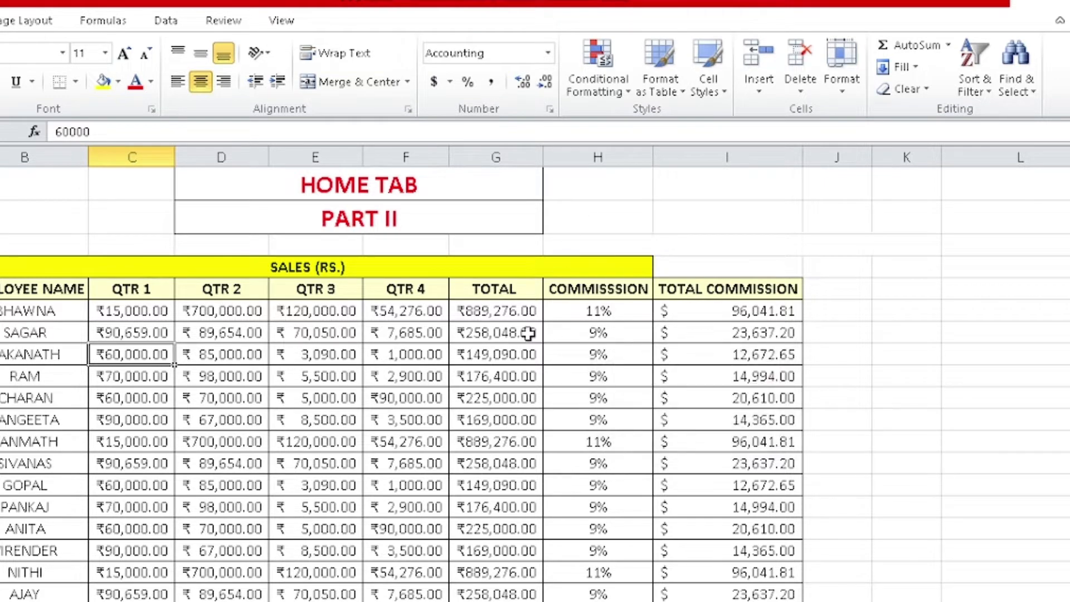
Step: Set the width of column G, TOTAL, to 40, using cell G7
click(528, 334)
click(841, 80)
click(897, 180)
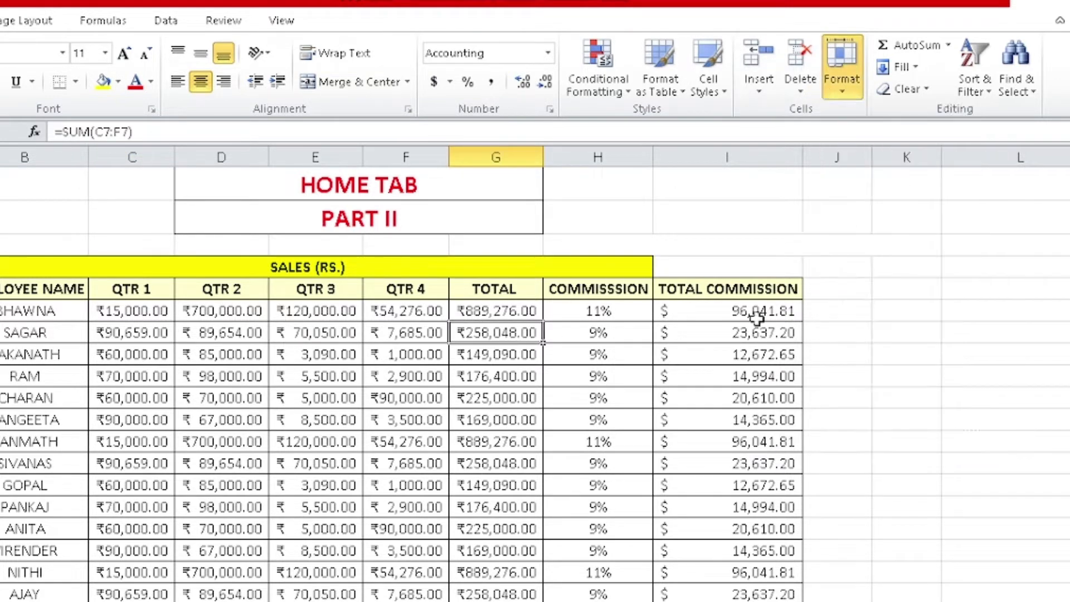
text(40)
key(Return)
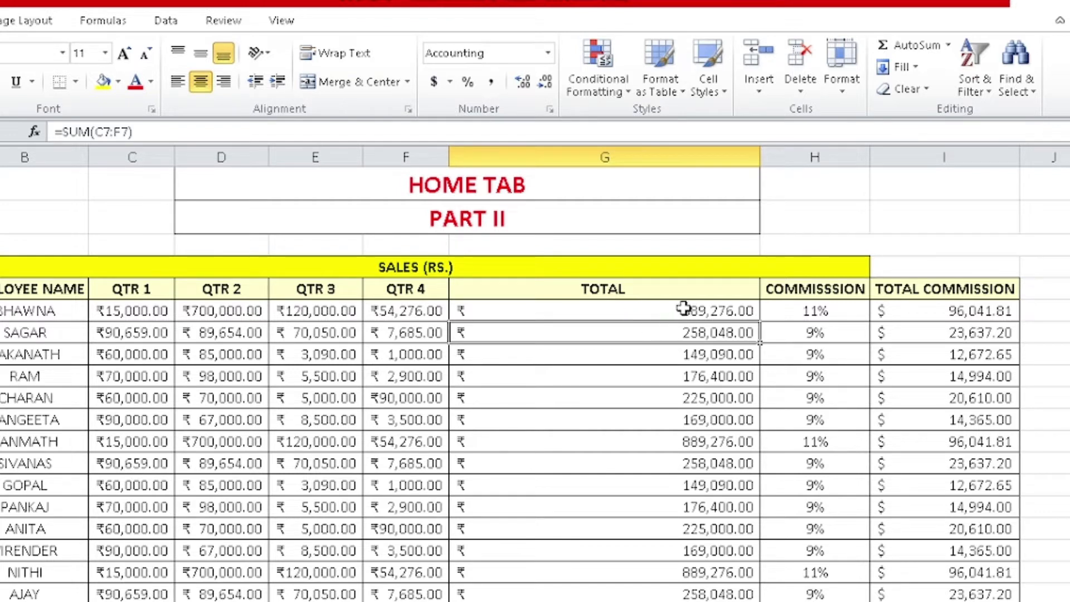
Step: Set the width of the TOTAL column G to 8.40, and AutoFit the column to its contents
click(841, 67)
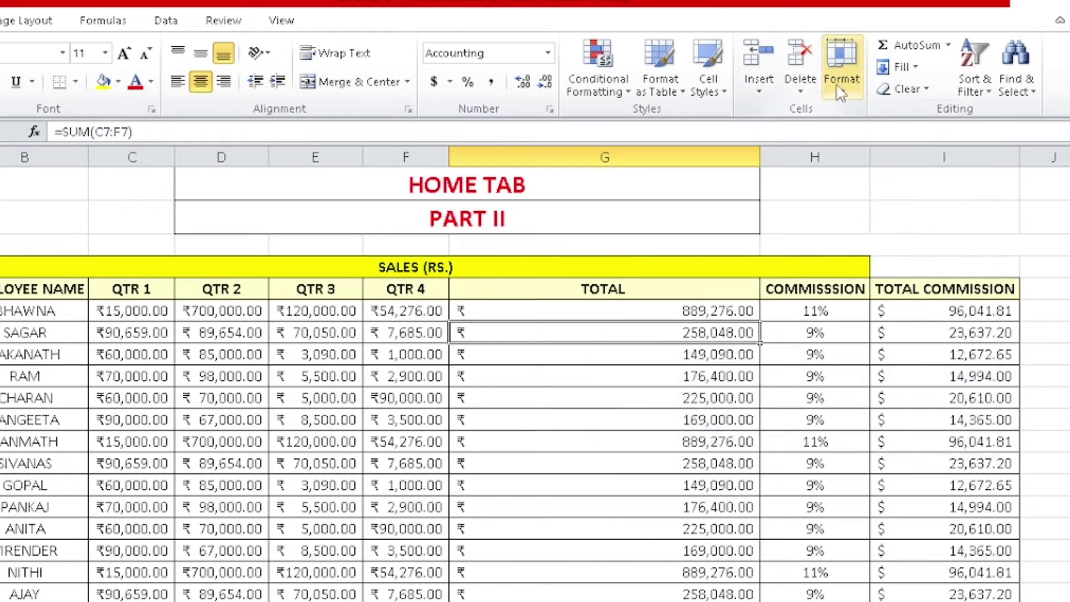
click(873, 187)
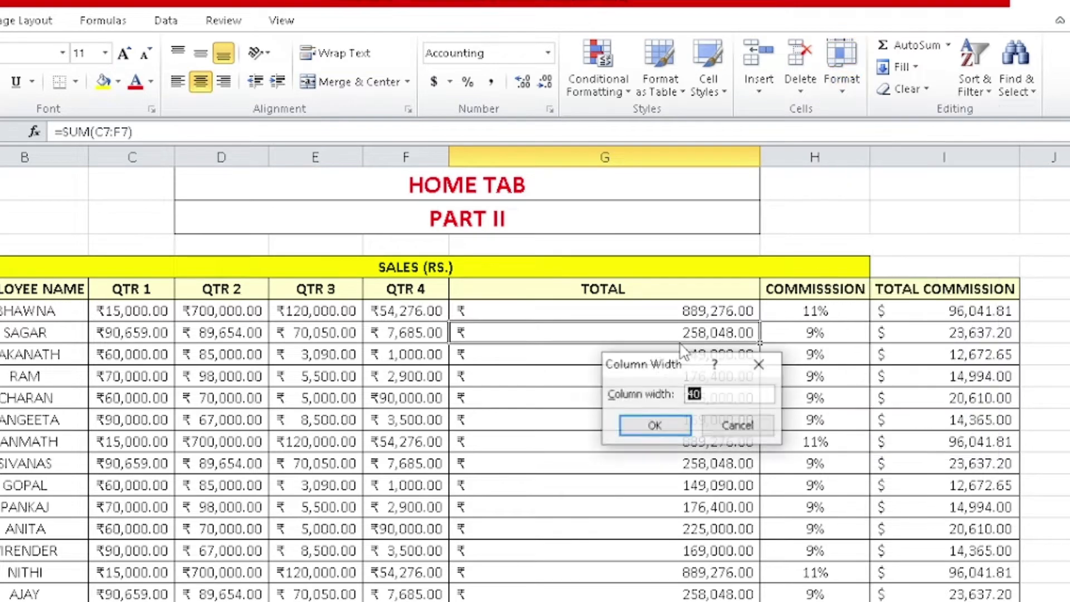
text(8.)
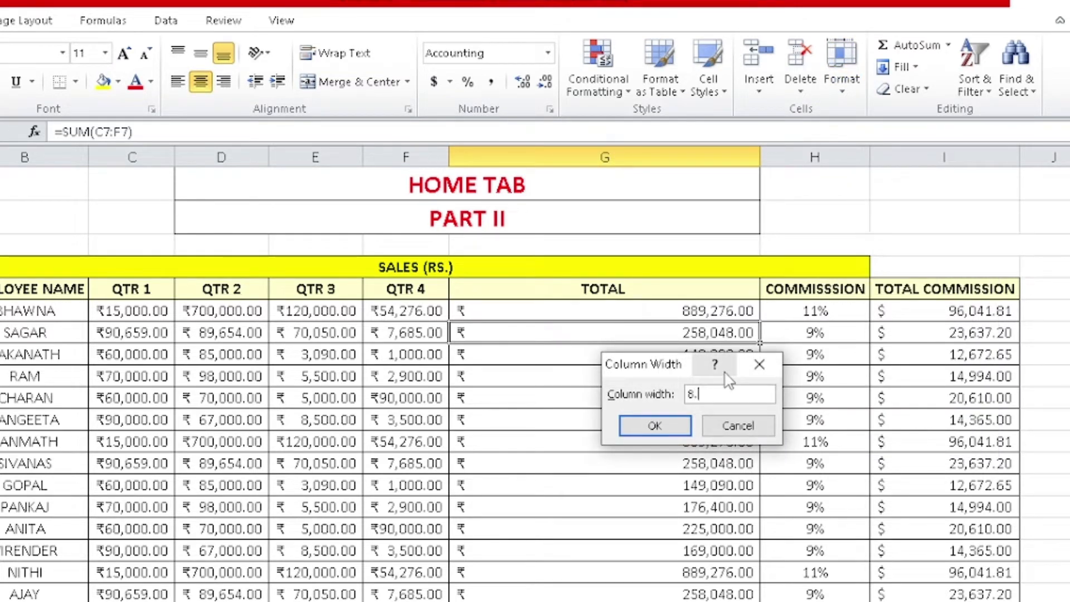
text(40)
key(Return)
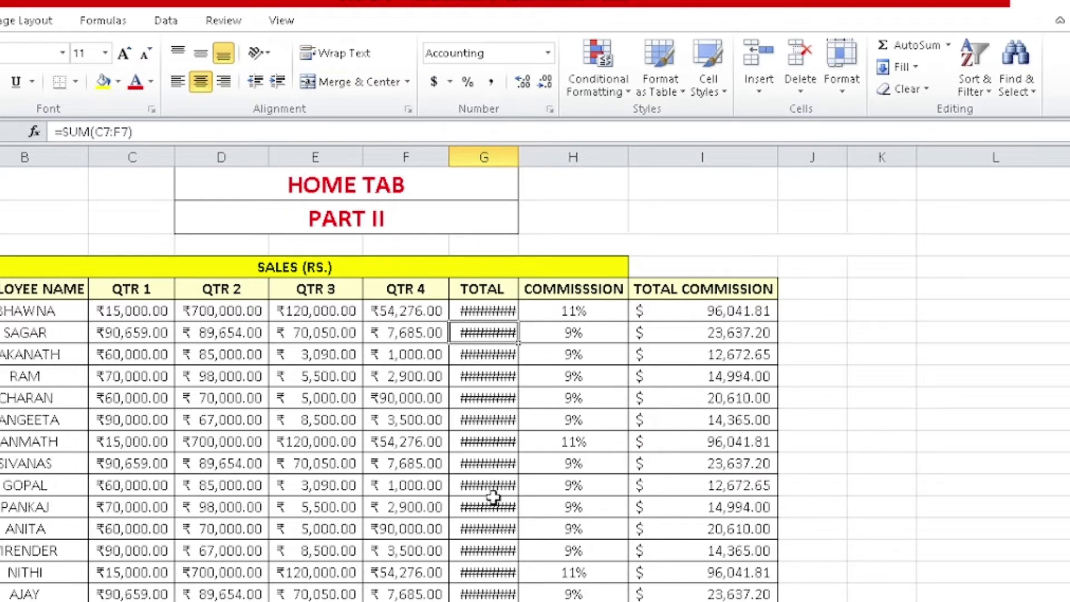
double_click(518, 157)
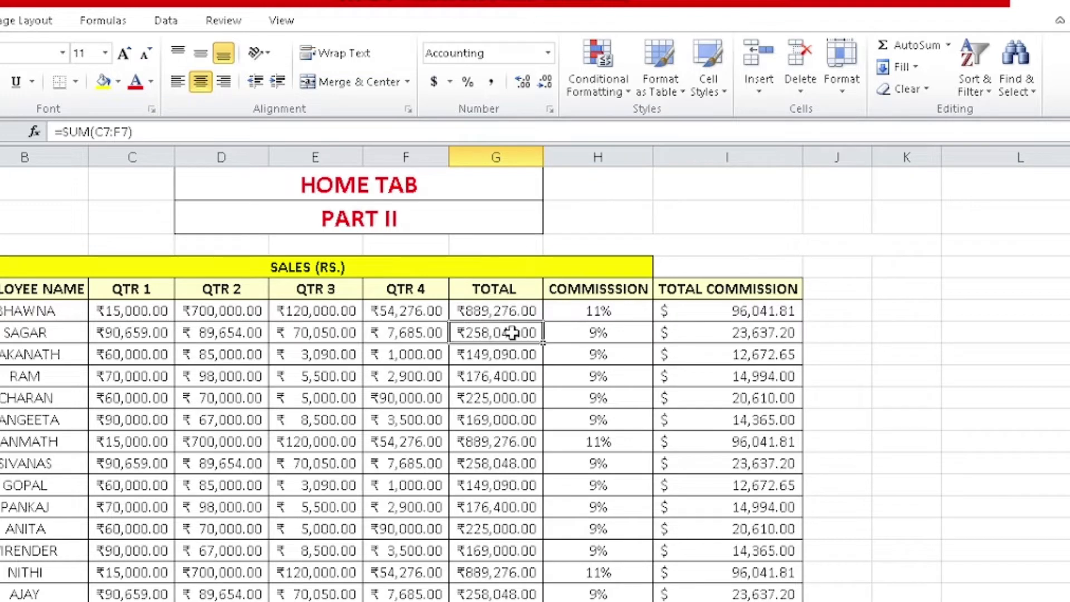
click(842, 83)
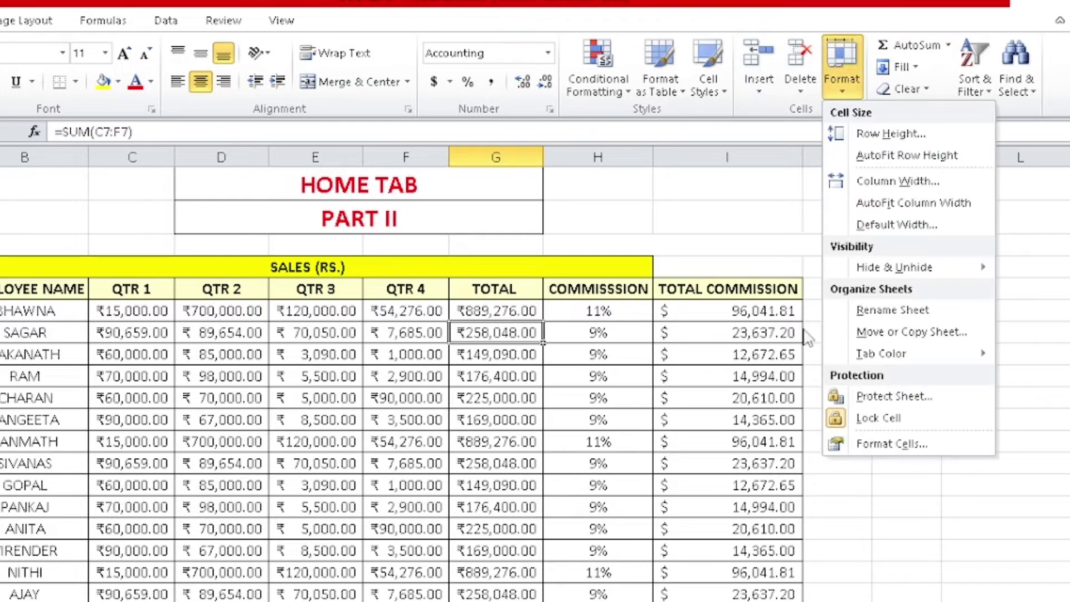
mouse_move(888, 268)
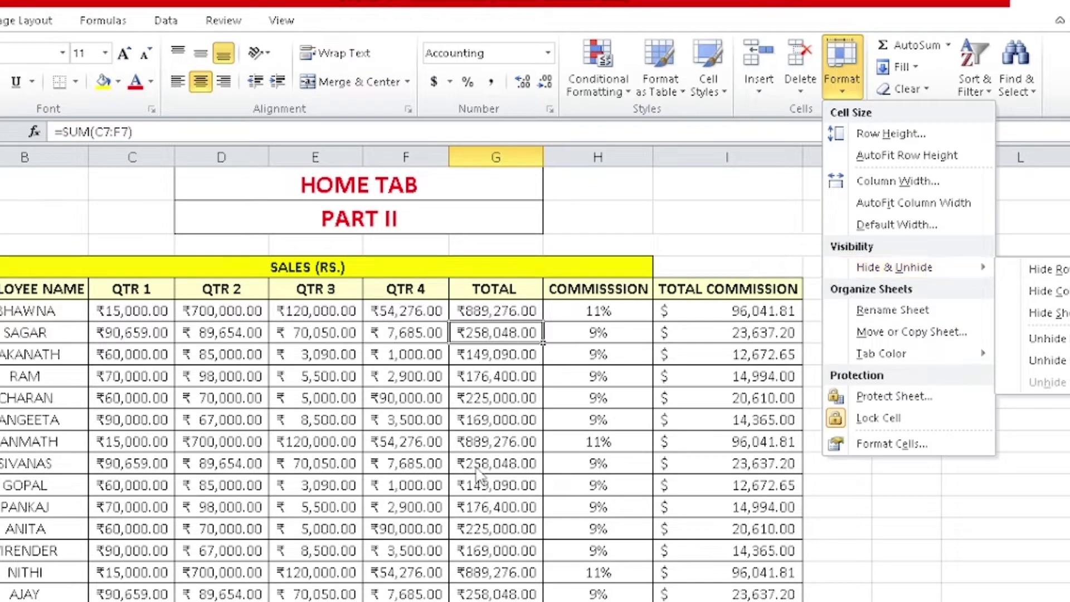
key(Escape)
key(Escape)
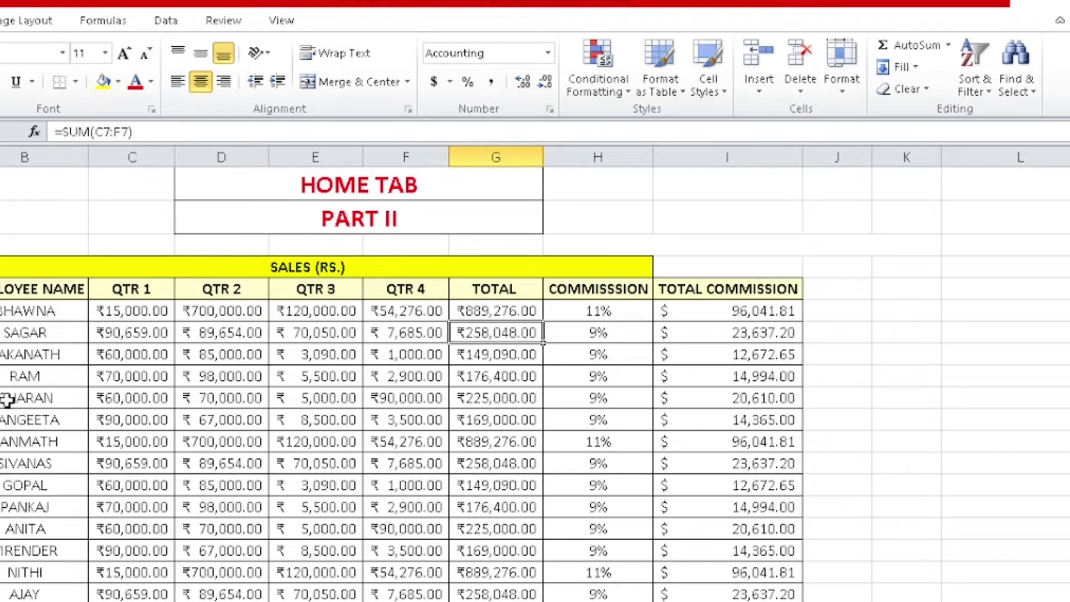
Step: Hide the EMPLOYEE NAME column B
click(25, 158)
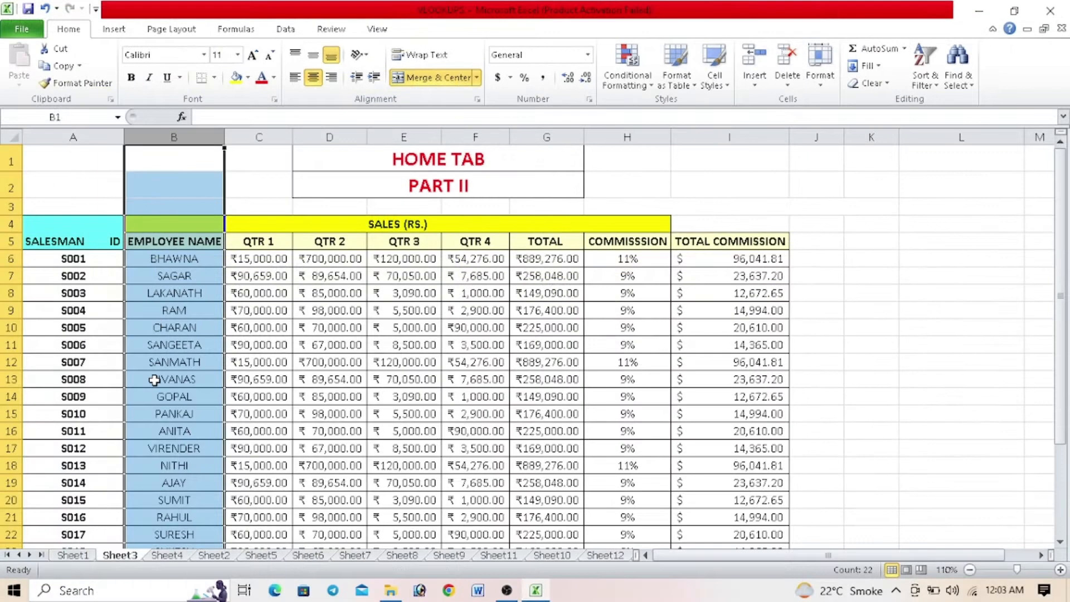
click(833, 91)
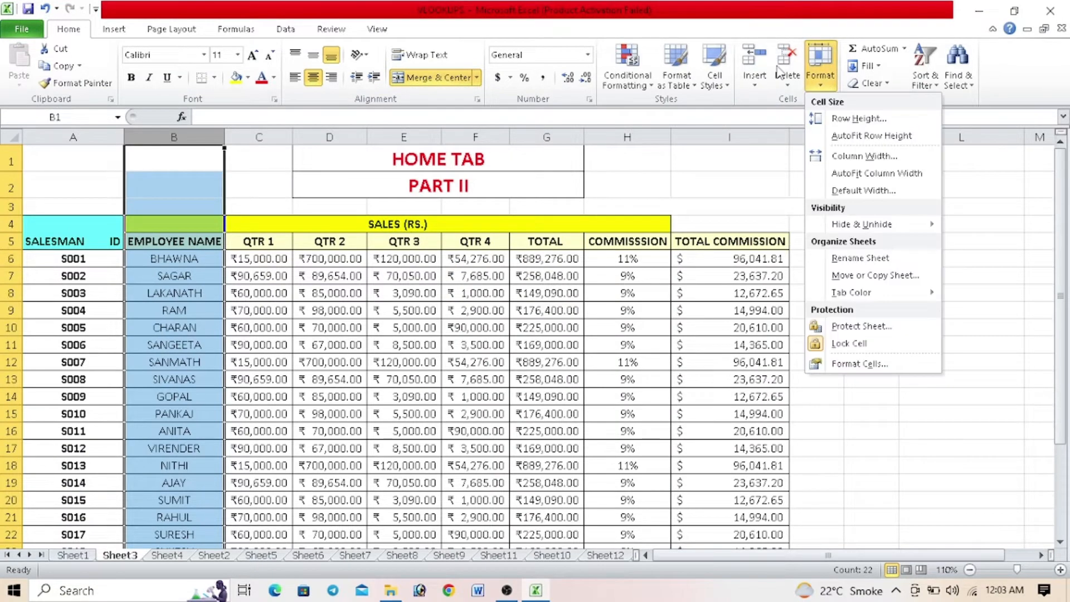
mouse_move(857, 224)
click(960, 245)
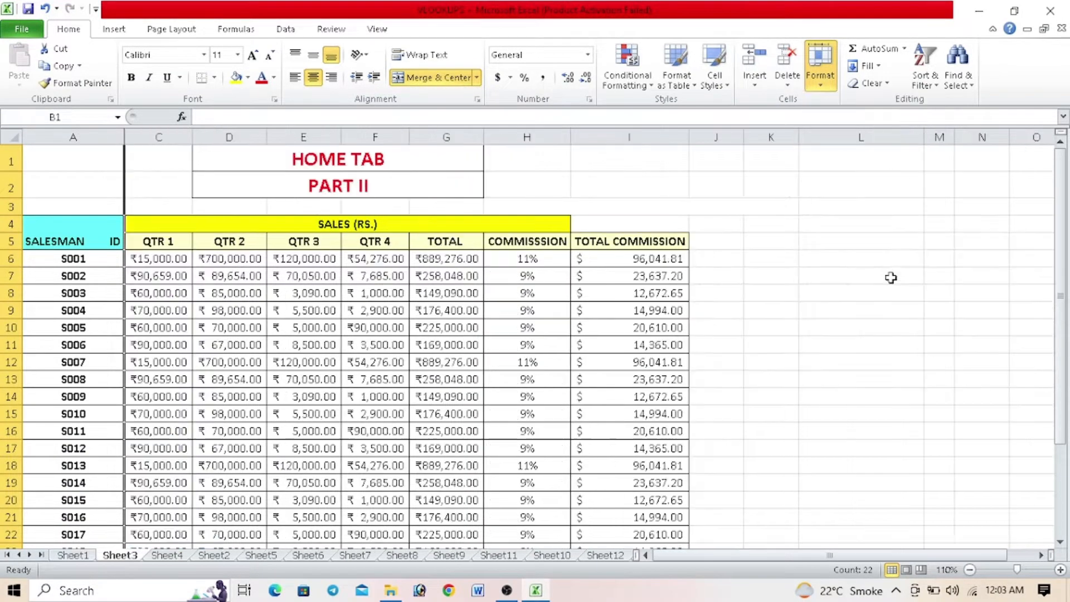
click(329, 379)
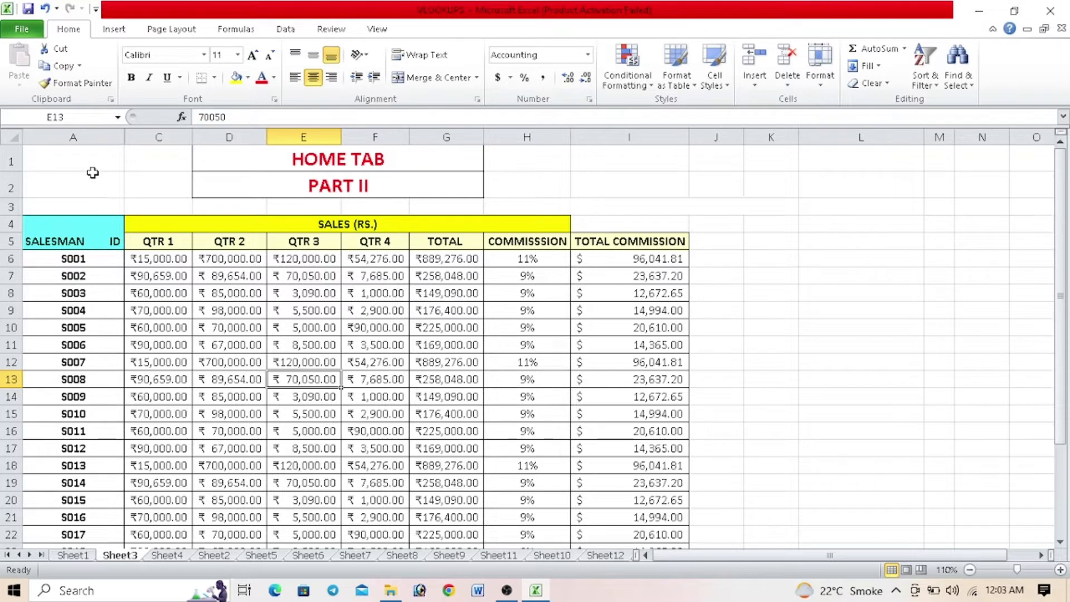
Step: Unhide the EMPLOYEE NAME column B, using a selection across columns A and C in rows 7 to 12
drag(96, 276, 144, 359)
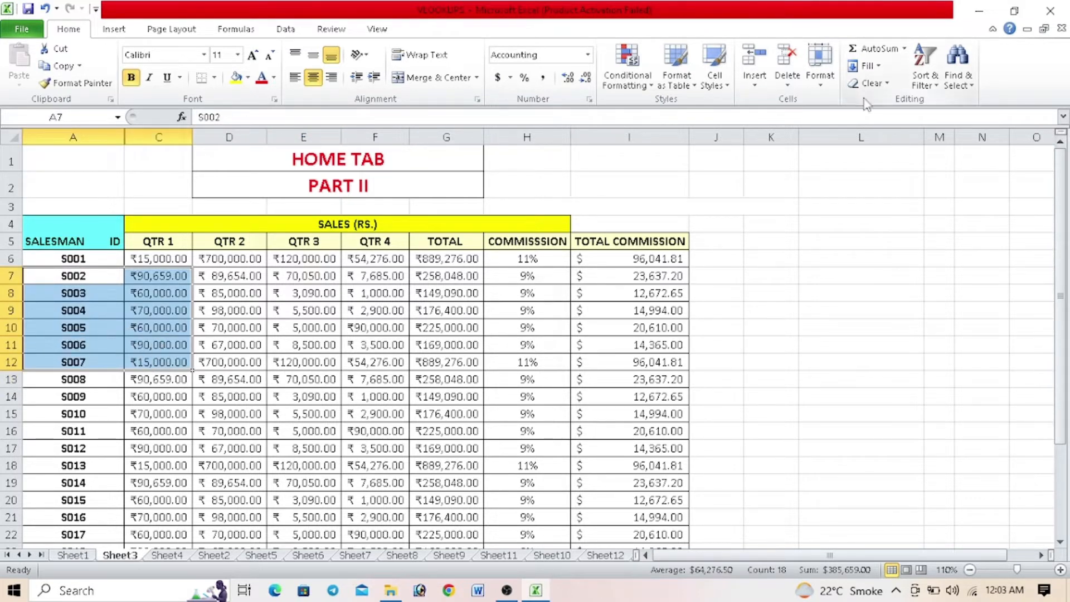
click(819, 66)
mouse_move(852, 224)
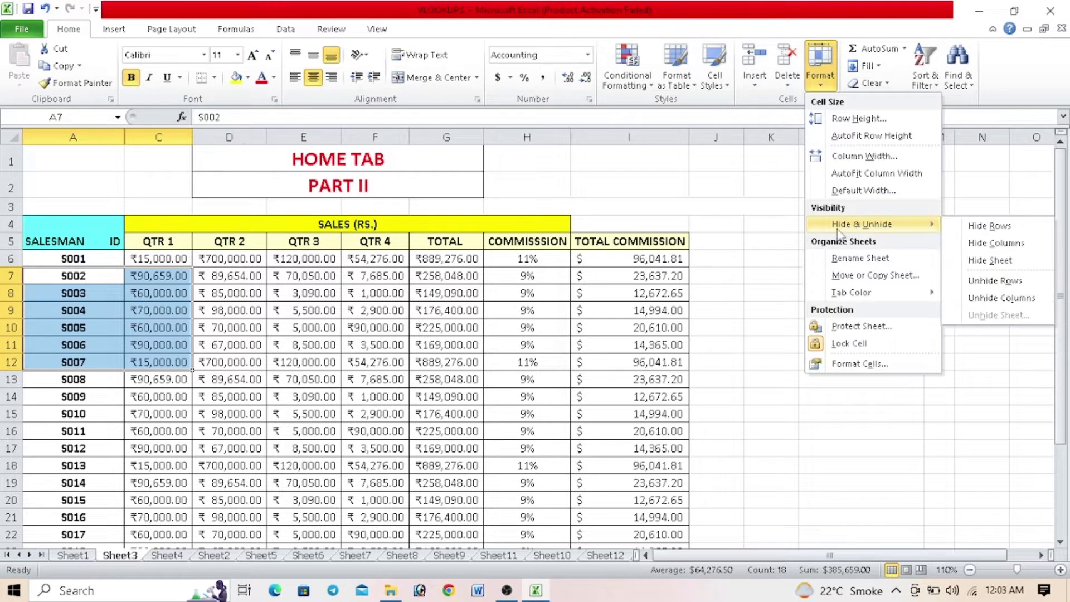
click(977, 296)
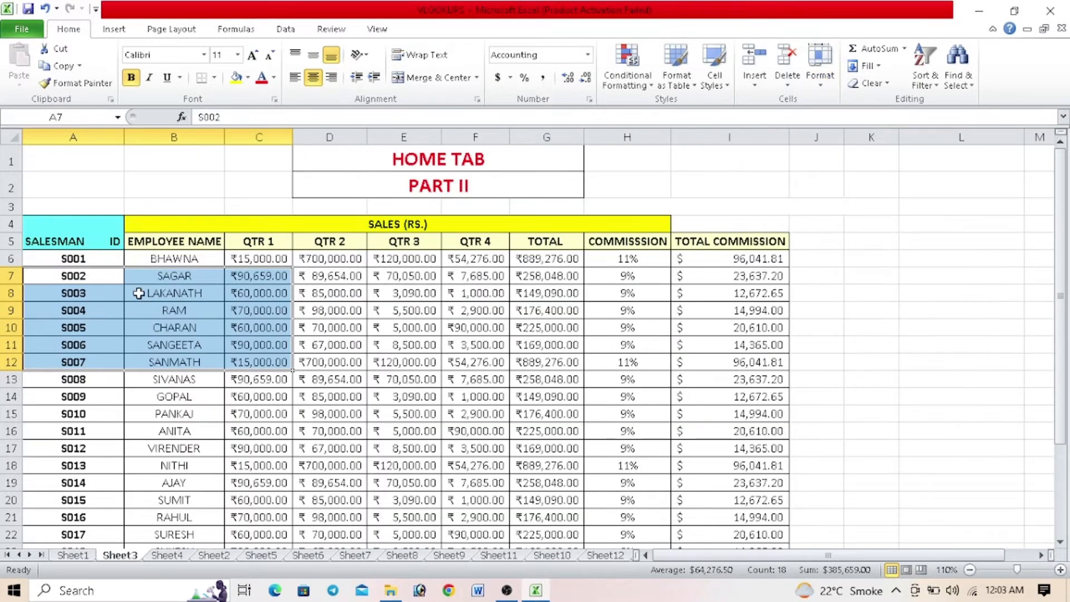
double_click(151, 310)
click(178, 350)
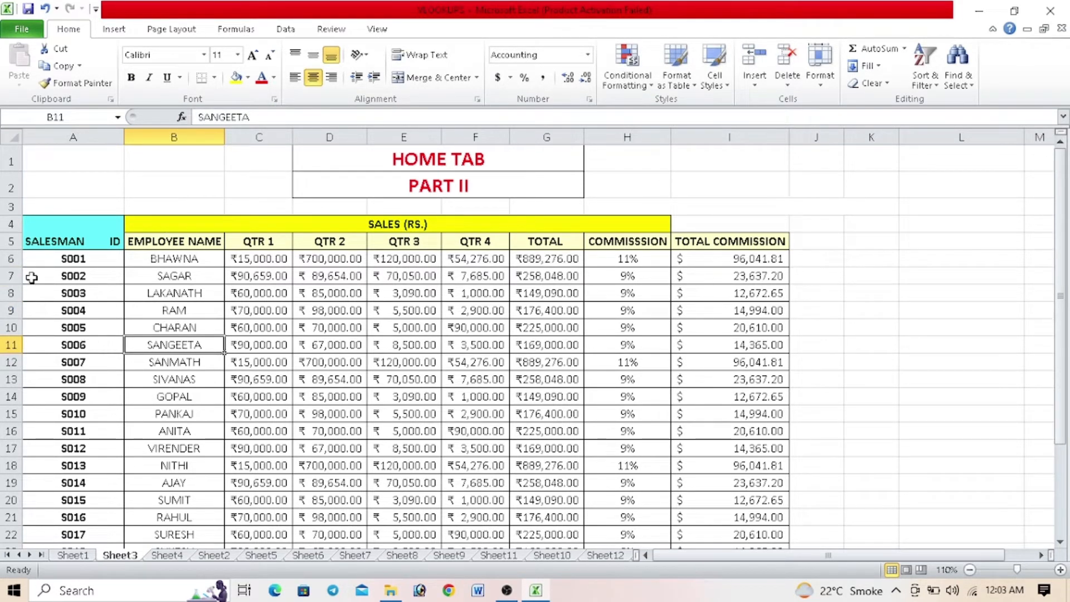
Step: Hide rows 7 to 10 of the sales table, salesman IDs S002 to S005, using the range A7:B10
drag(38, 275, 135, 337)
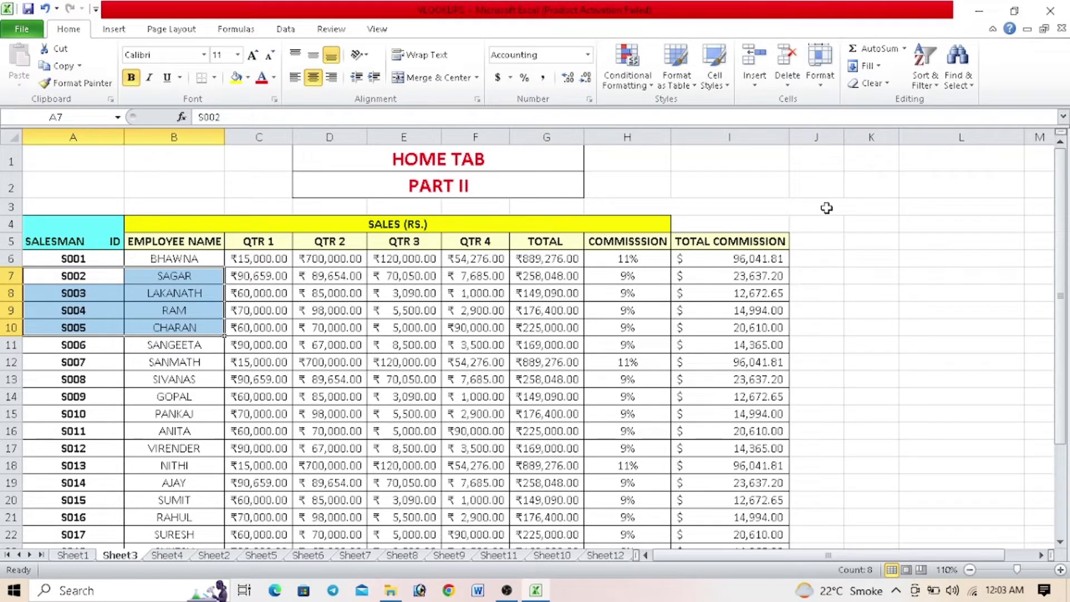
click(819, 64)
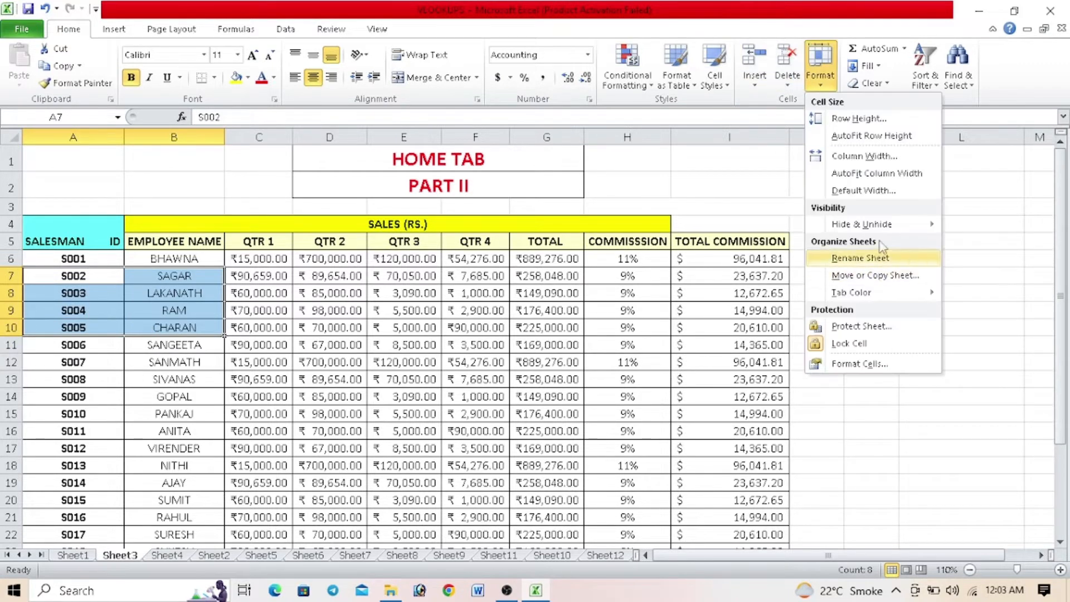
mouse_move(883, 224)
click(992, 227)
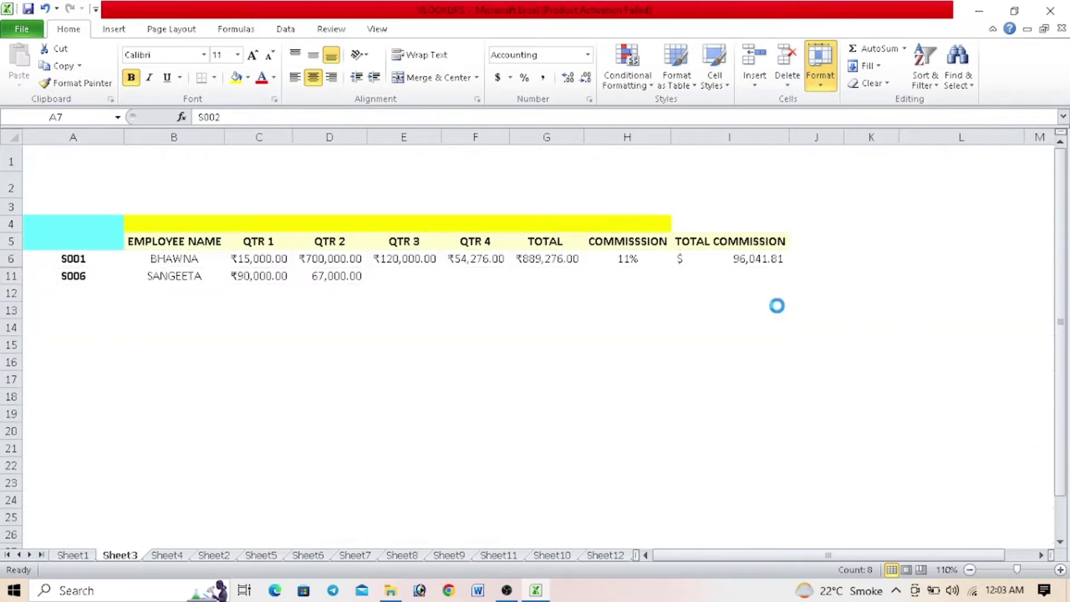
click(449, 413)
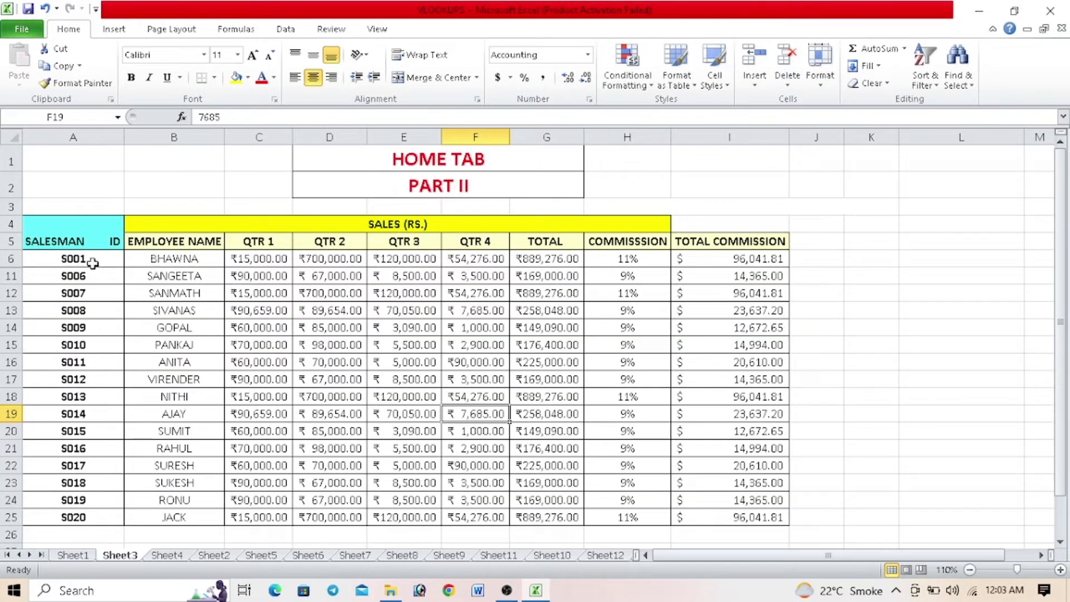
Step: Unhide rows 7 to 10 of the sales table, using a selection across columns A and B from row 6 to row 12
click(91, 263)
click(90, 277)
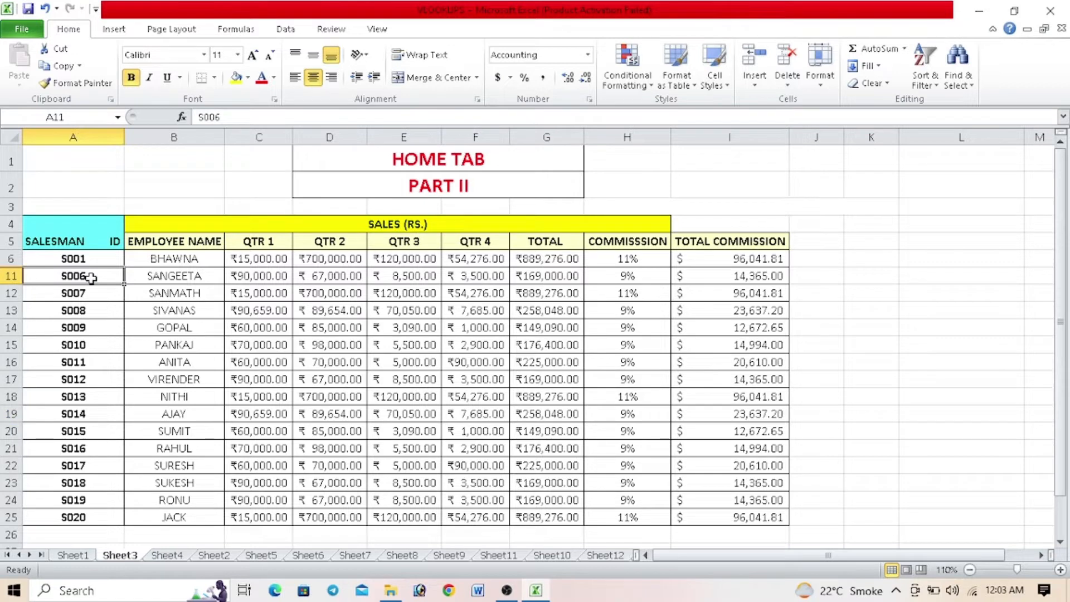
drag(86, 258, 193, 292)
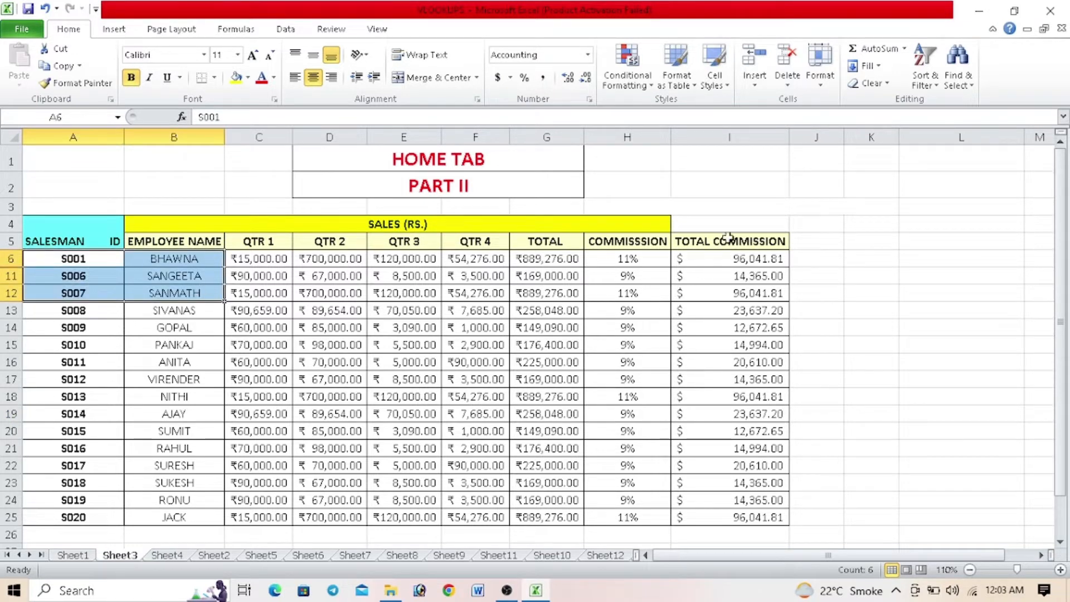
click(829, 89)
mouse_move(846, 229)
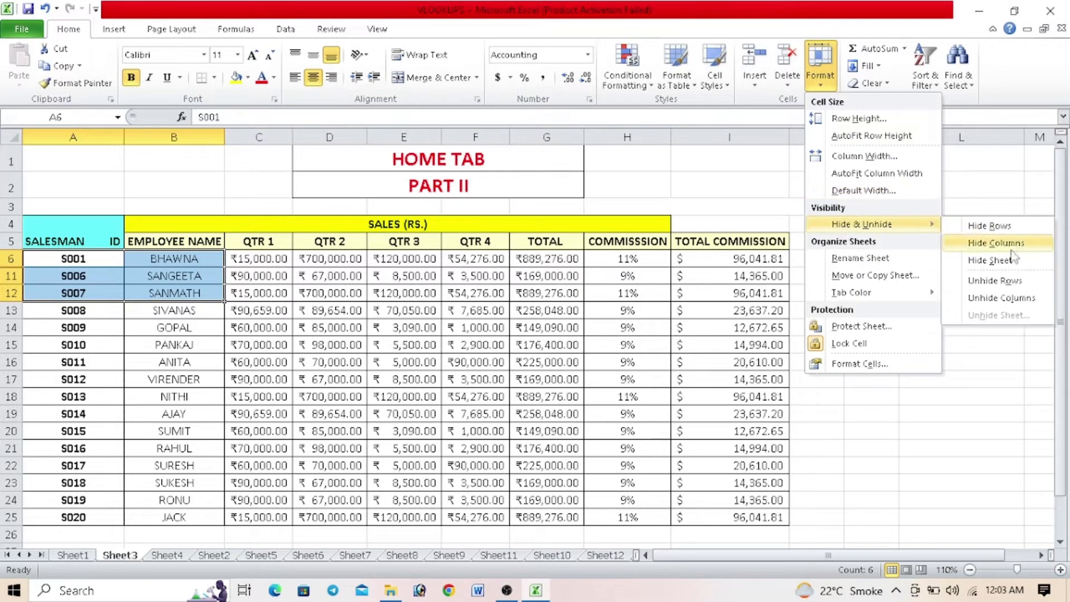
click(1006, 281)
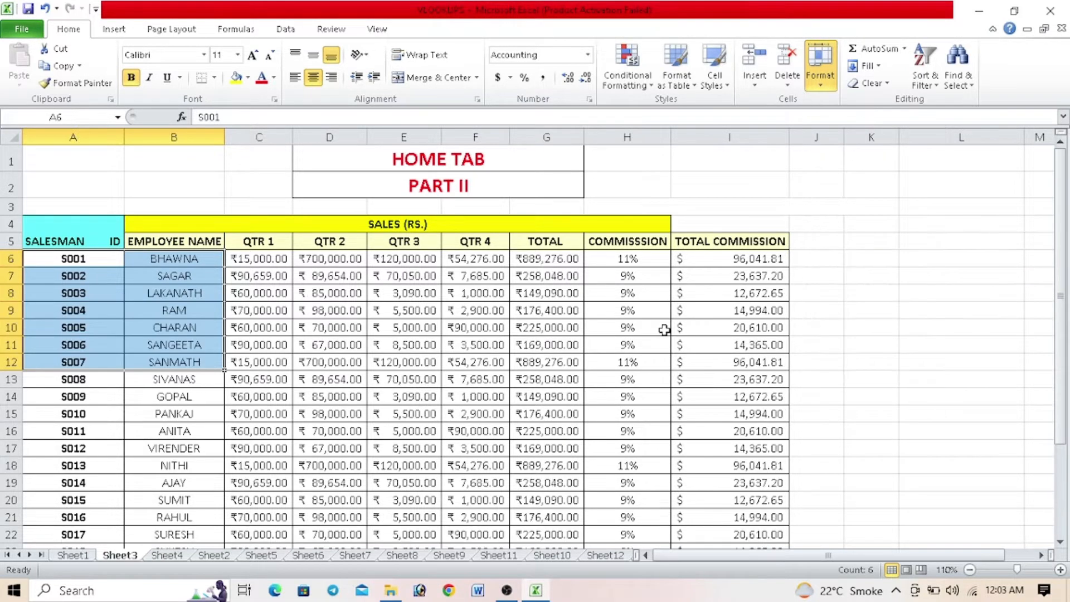
click(398, 346)
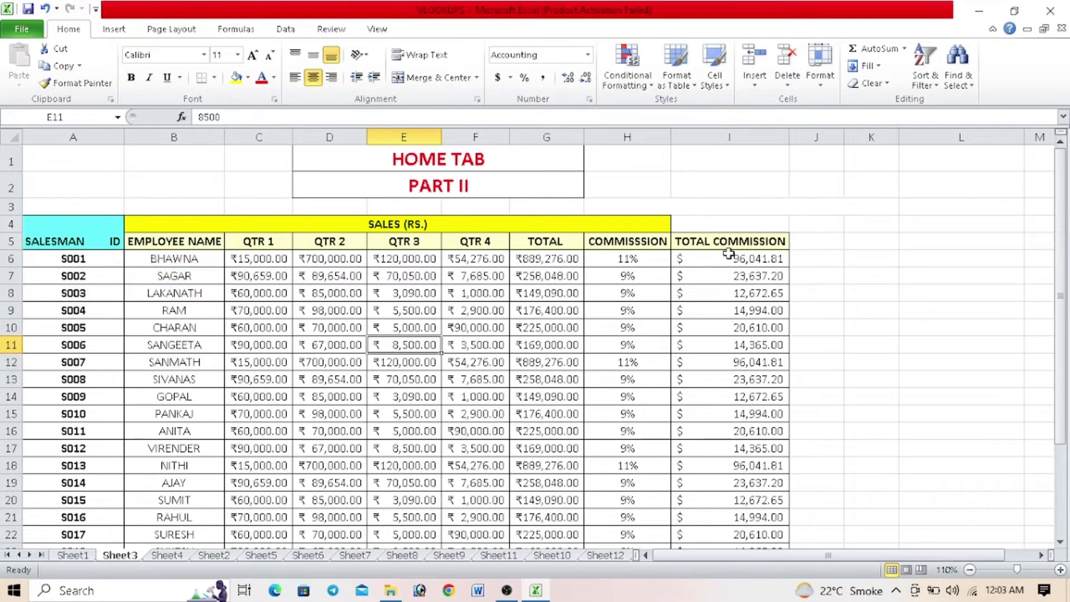
Step: Rename Sheet3 as COMMISSION SHEET
click(820, 66)
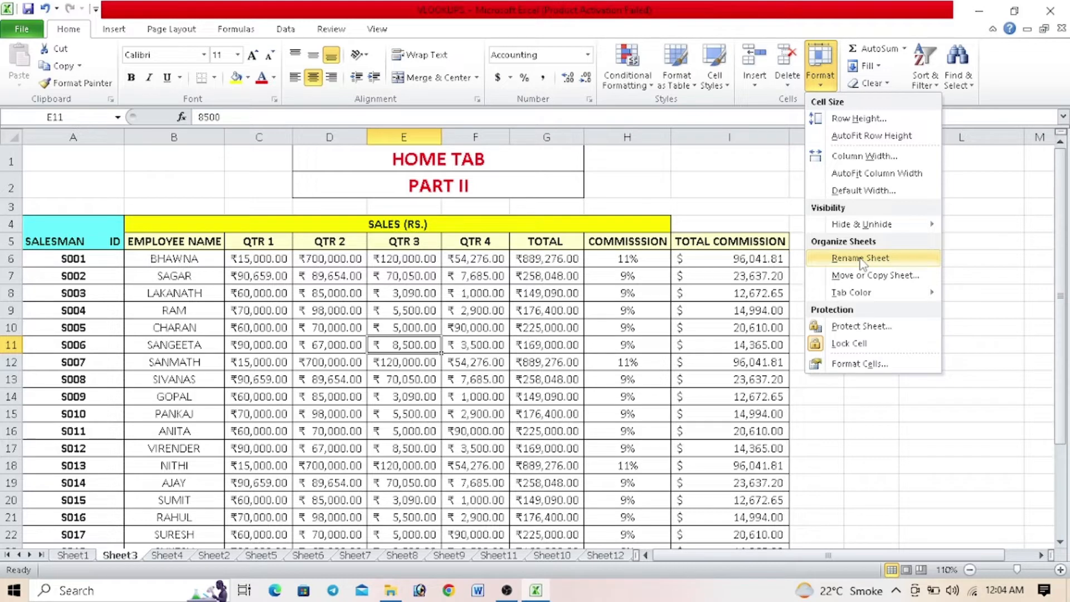
click(516, 305)
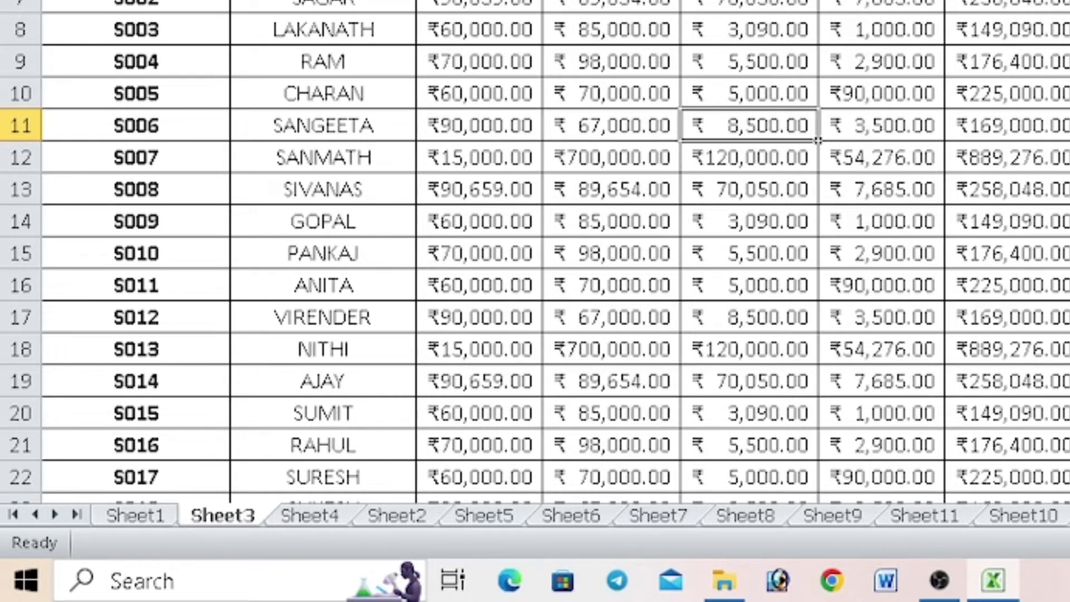
text(rC)
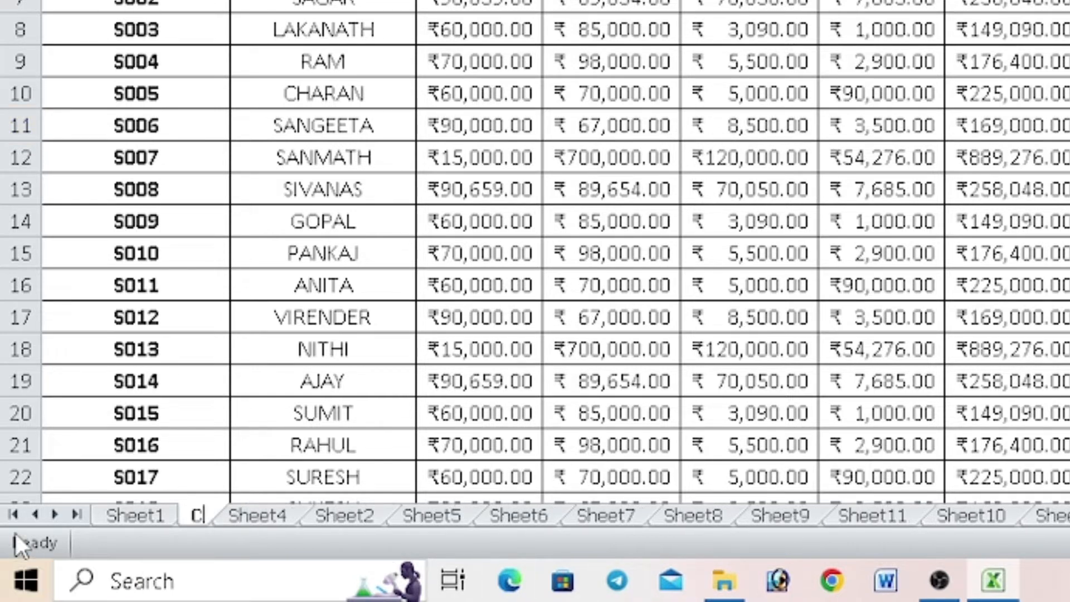
text(OMMISIION)
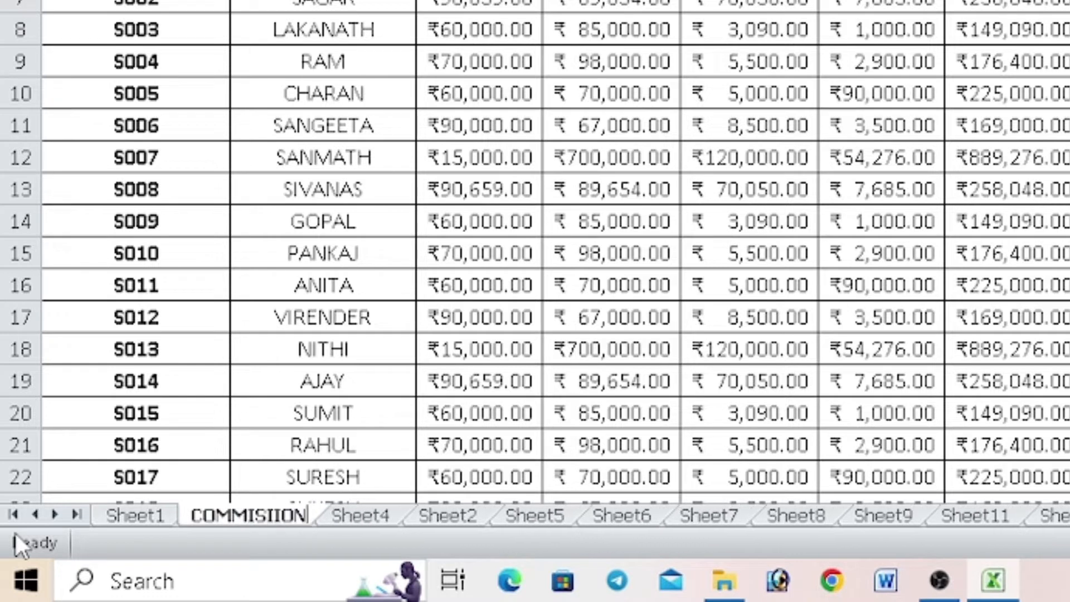
key(BackSpace)
key(BackSpace)
key(BackSpace)
key(BackSpace)
key(BackSpace)
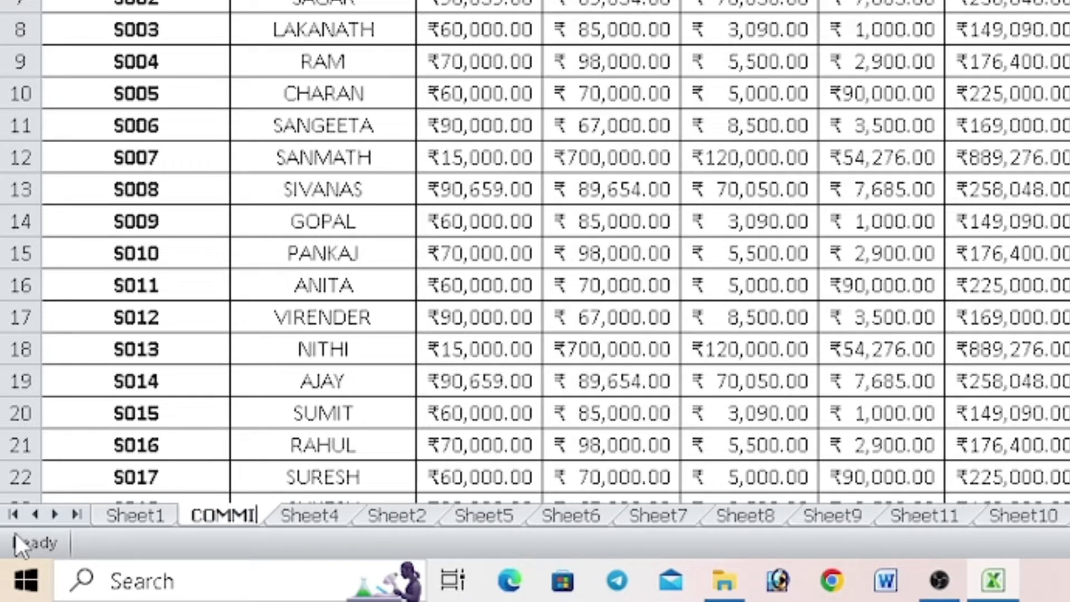
text(SSION)
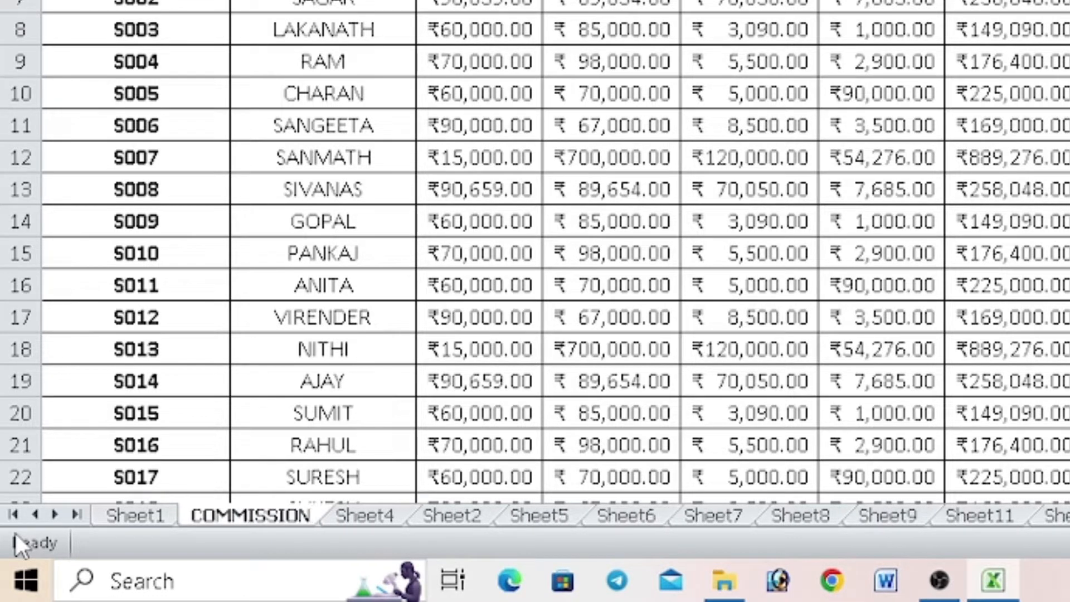
text( SHEET)
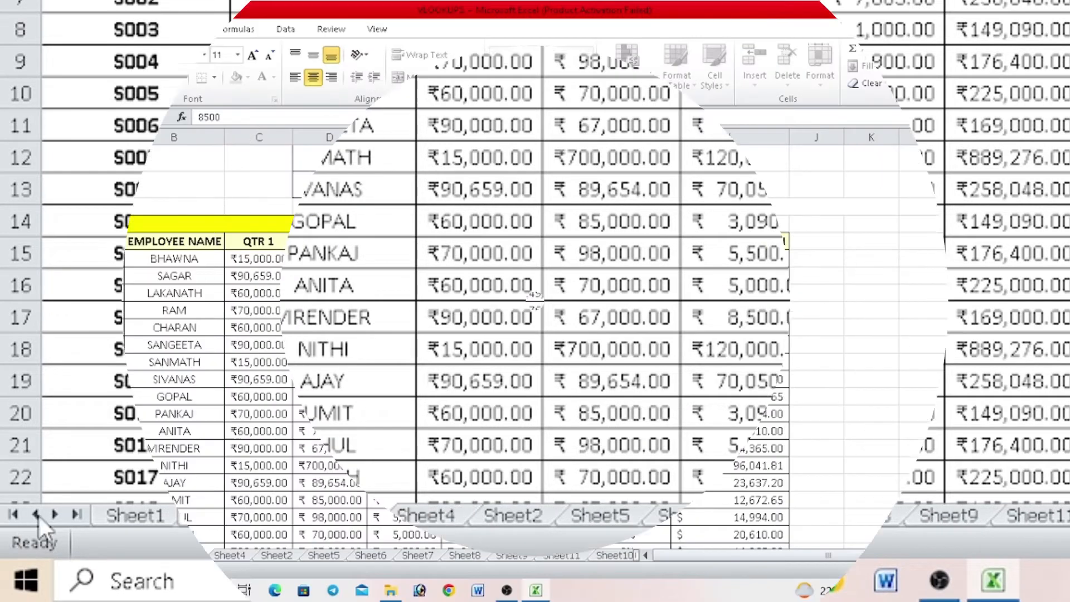
click(444, 418)
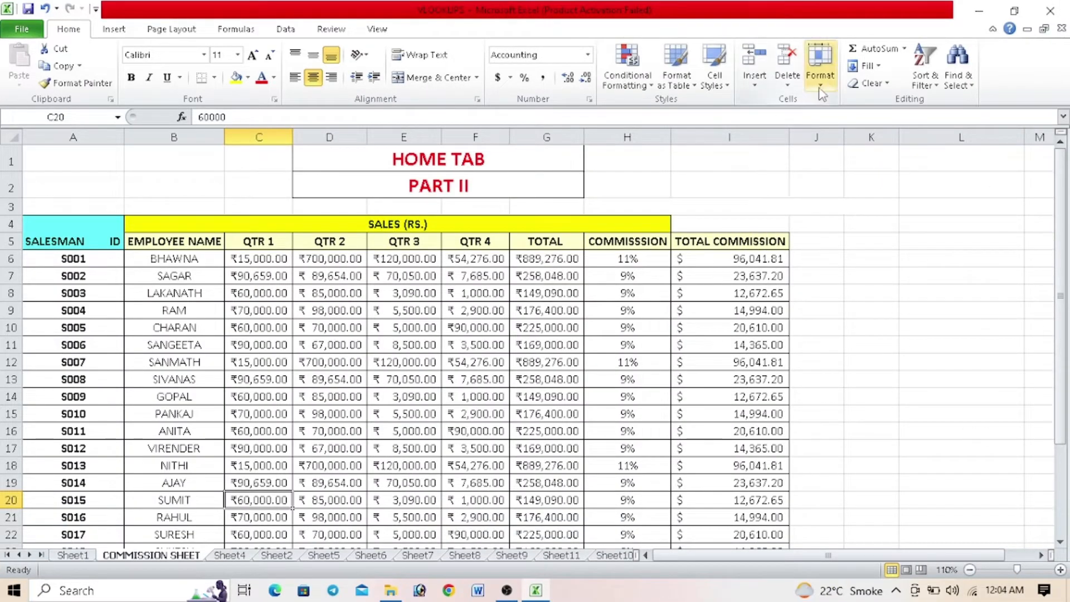
Step: Create a copy of COMMISSION SHEET in the same workbook, placed before the original COMMISSION SHEET
click(820, 73)
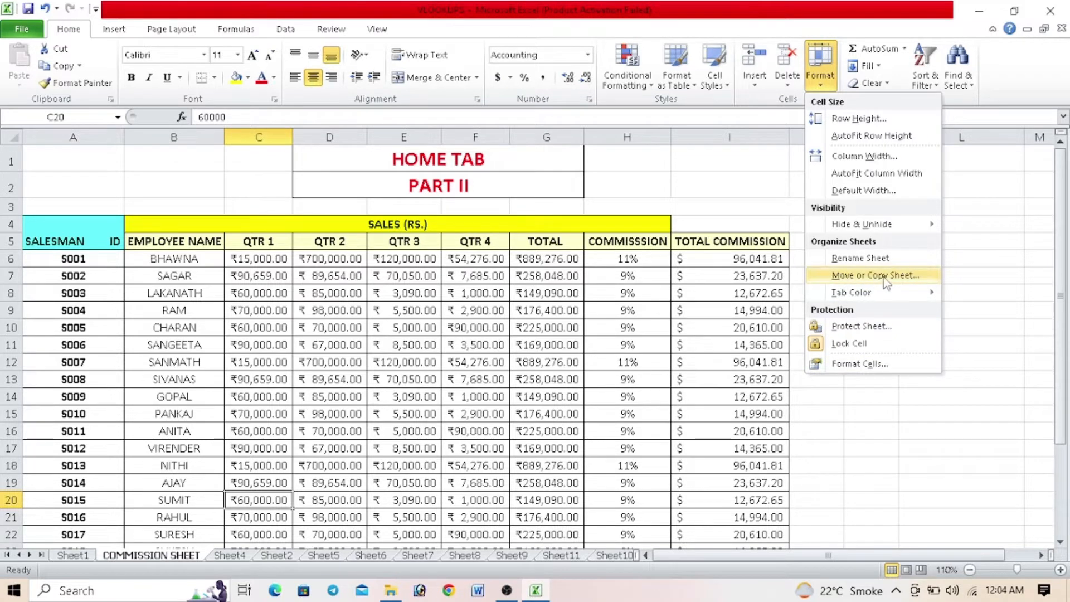
click(172, 558)
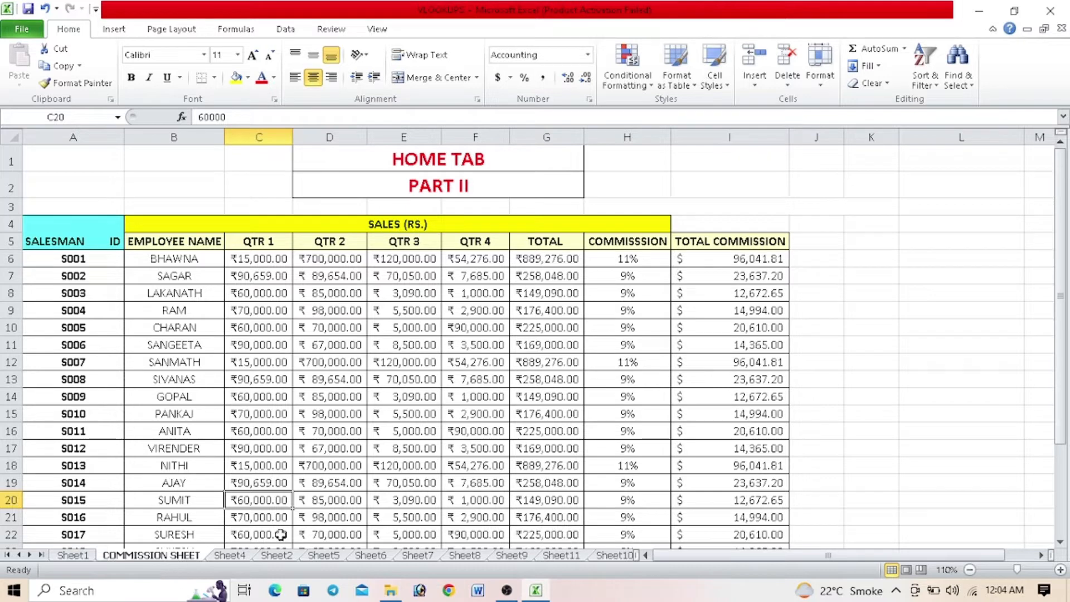
click(819, 71)
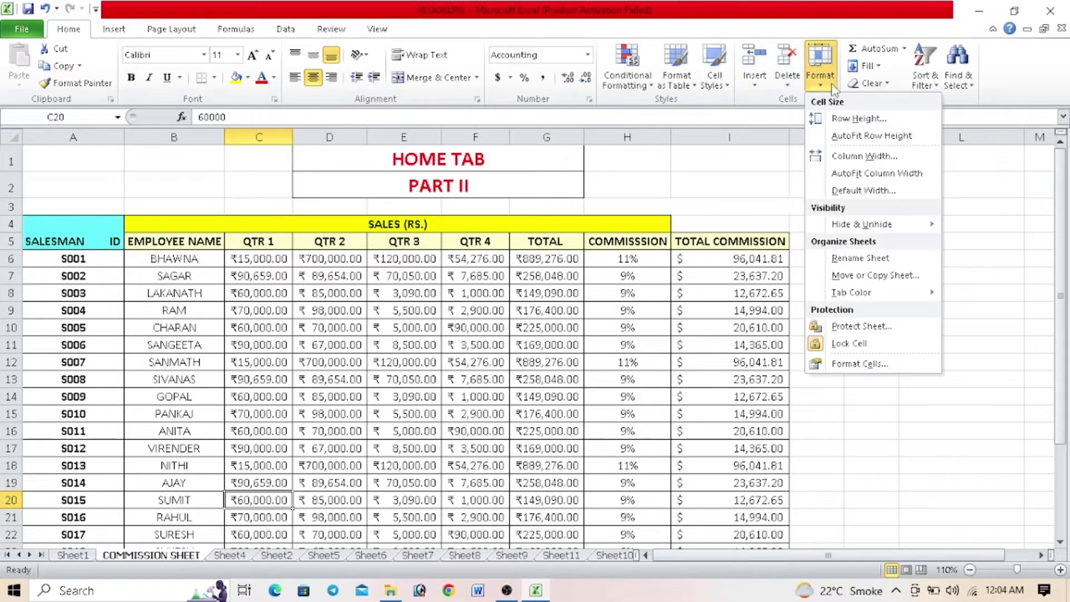
click(848, 276)
click(636, 399)
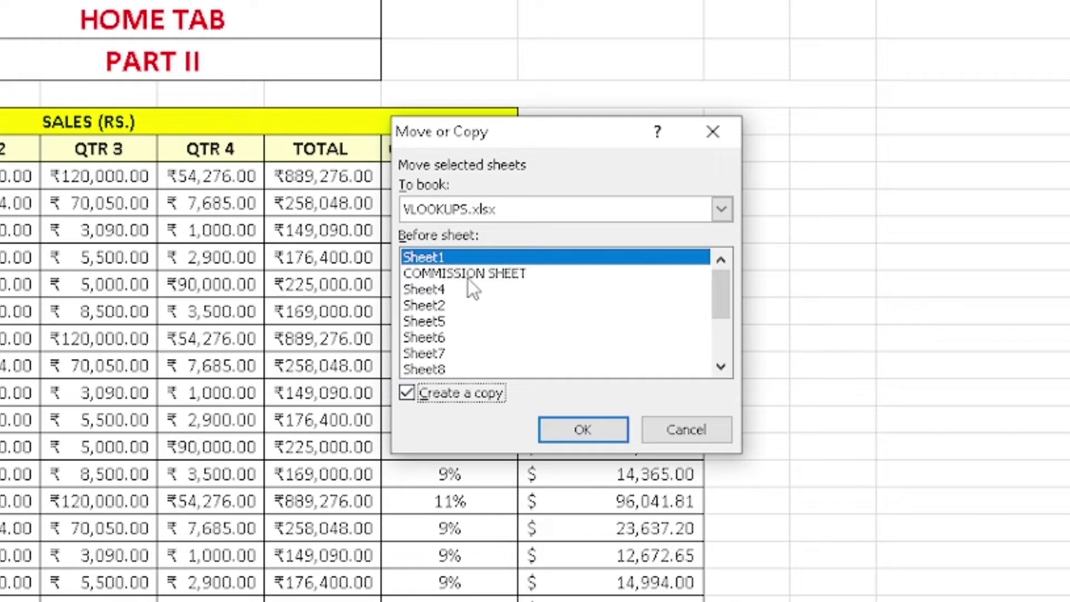
click(464, 274)
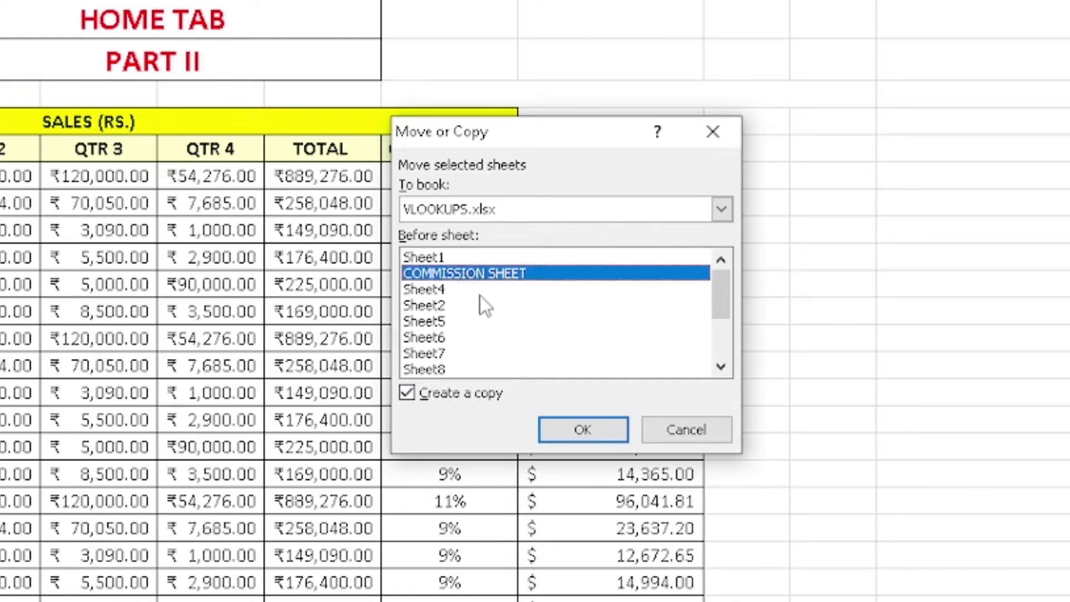
click(589, 429)
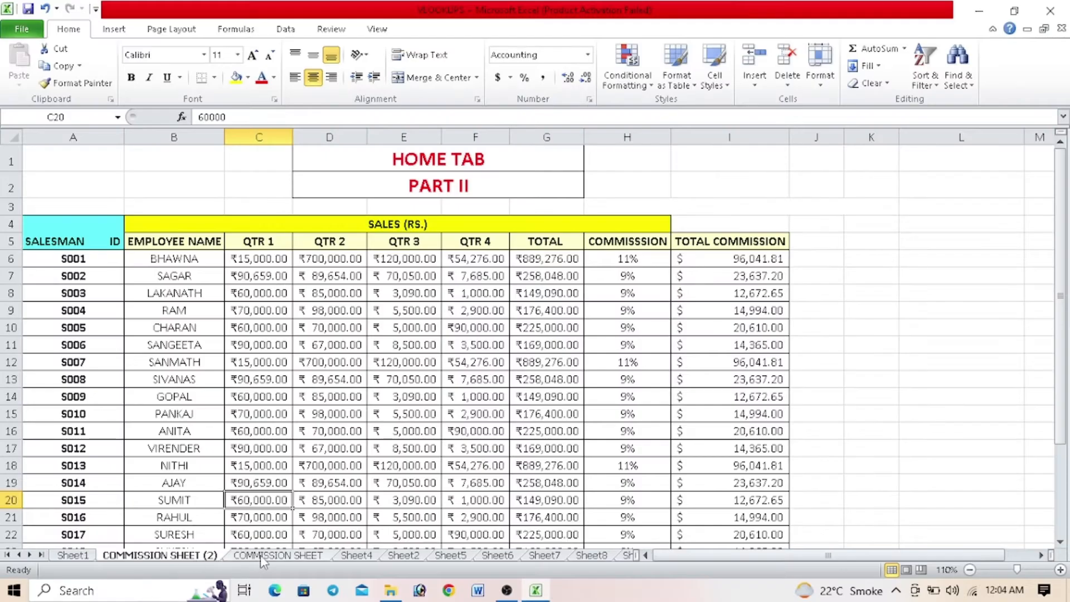
Step: Compare the original COMMISSION SHEET with its copy by switching between the two sheets, ending on the copy
click(276, 556)
click(168, 555)
click(245, 555)
click(211, 556)
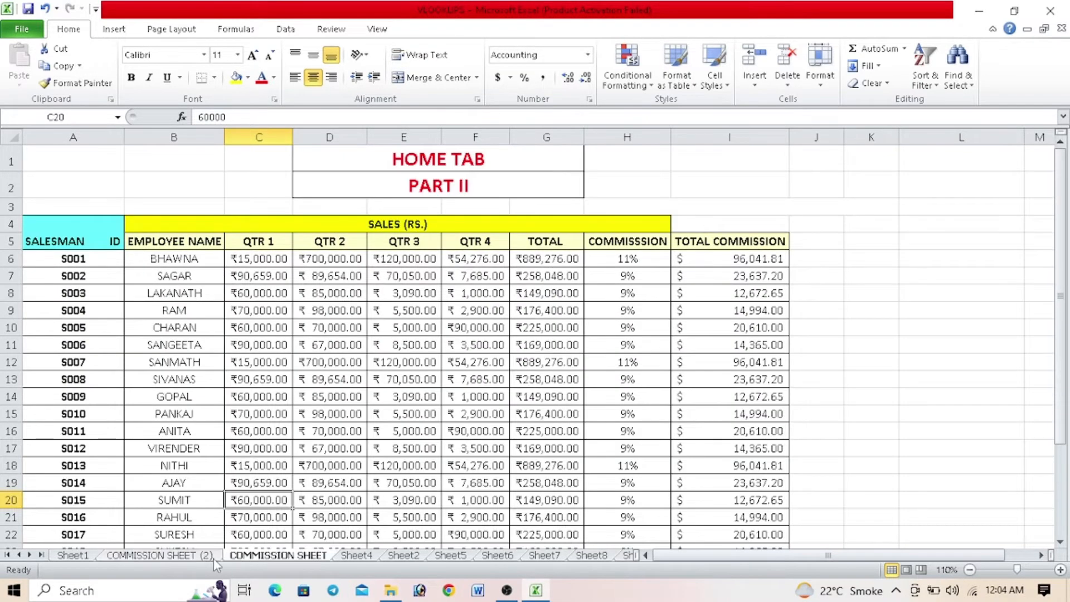
click(243, 555)
click(161, 556)
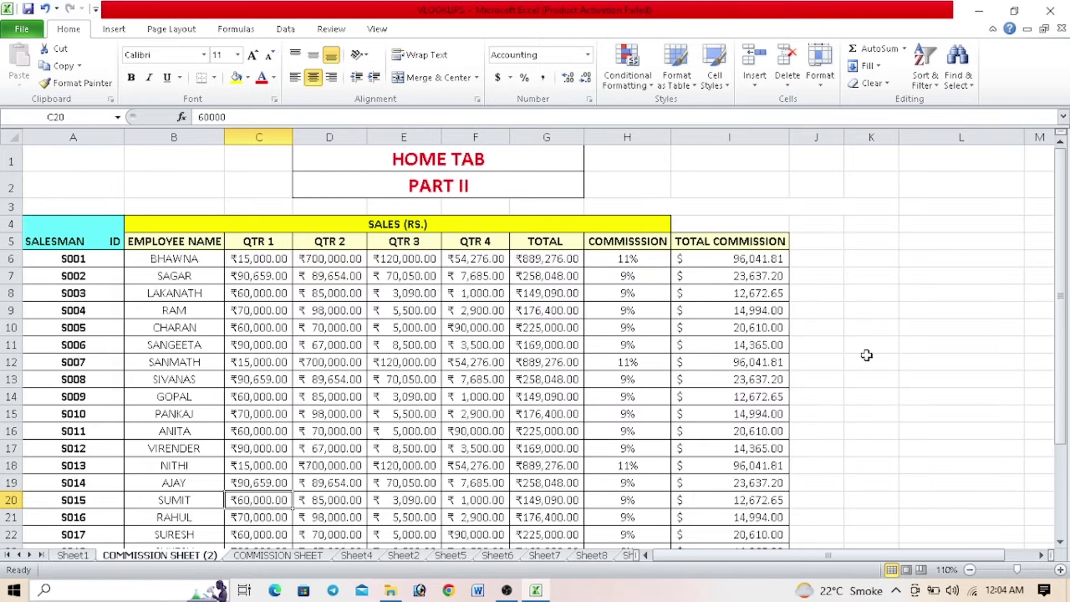
Step: Set the tab color of COMMISSION SHEET (2) to the standard red
click(824, 91)
mouse_move(866, 301)
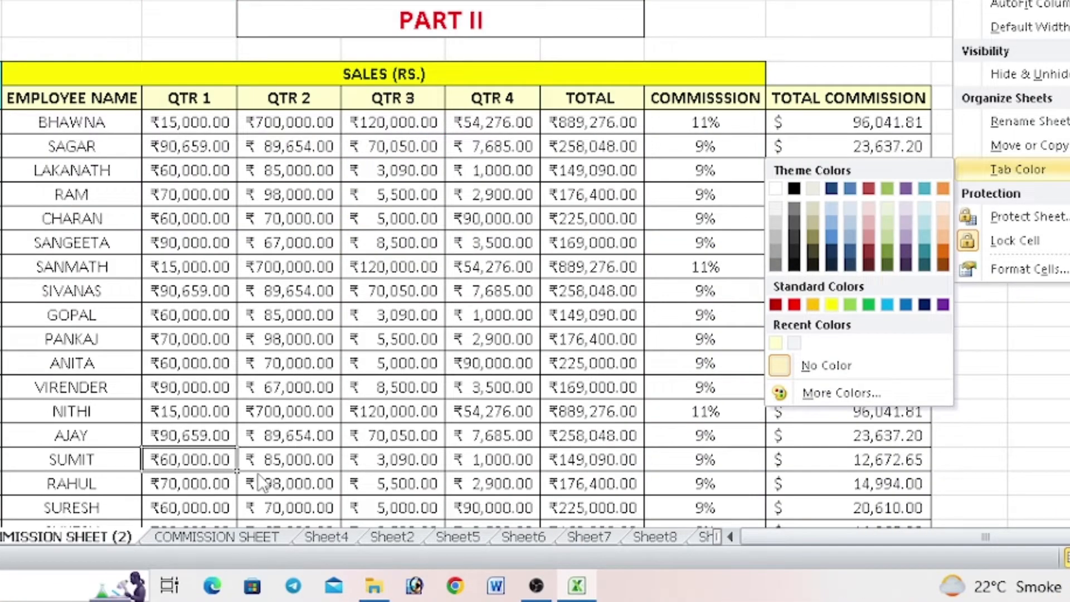
click(794, 304)
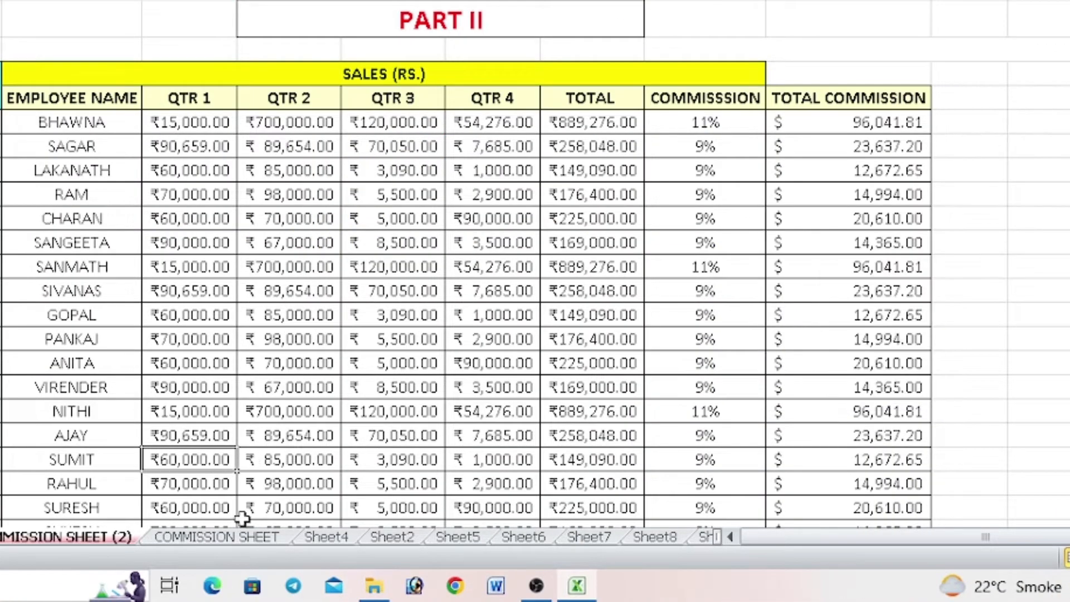
Step: Set the tab color of the original COMMISSION SHEET to the standard green
click(235, 537)
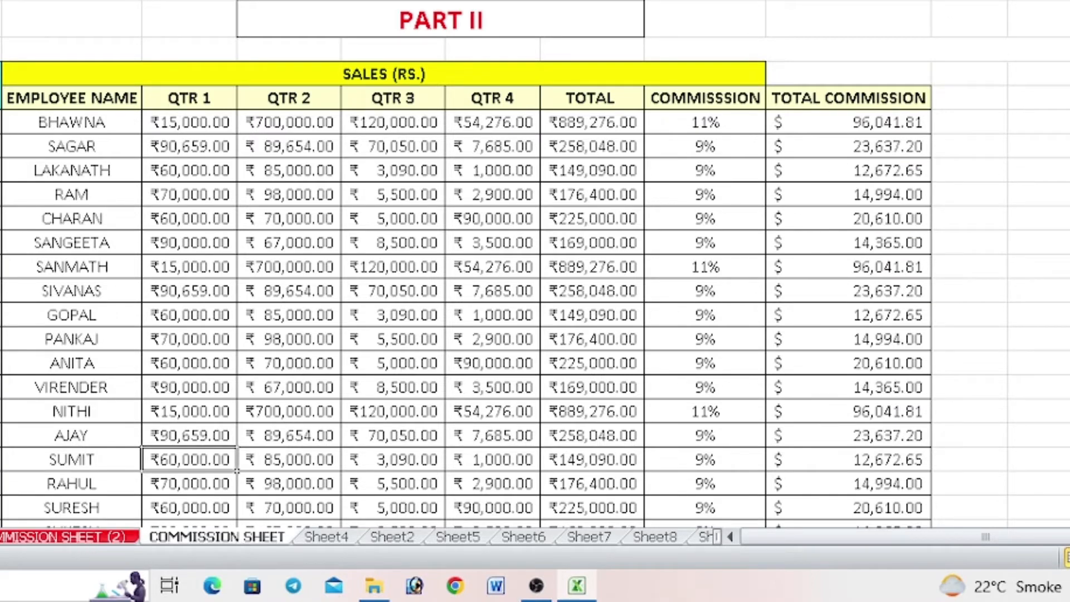
click(983, 1)
click(985, 167)
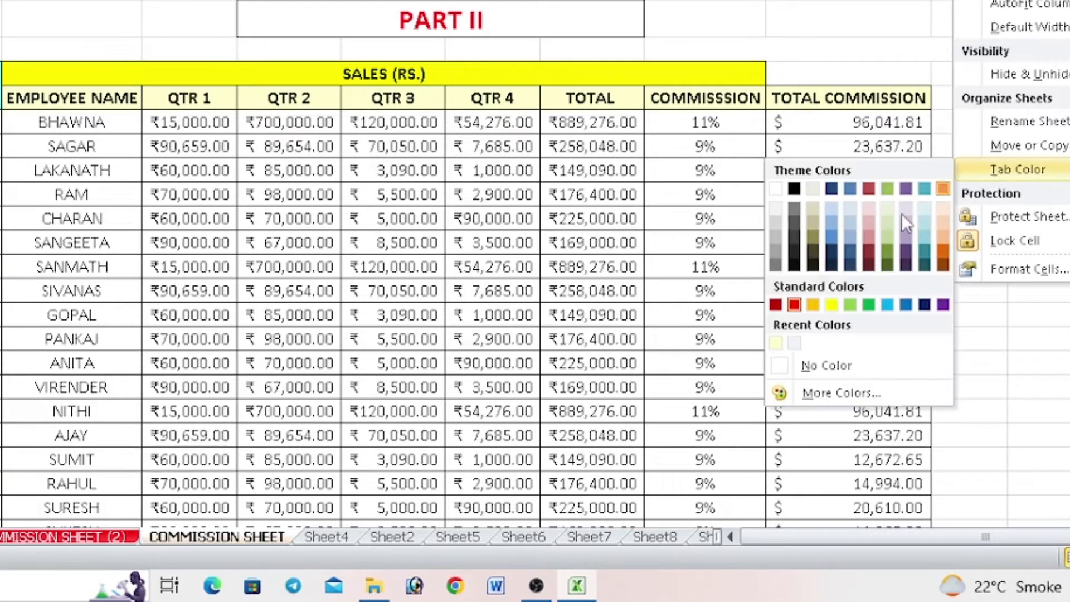
click(867, 306)
Step: Set the tab color of Sheet4 to dark blue
click(327, 537)
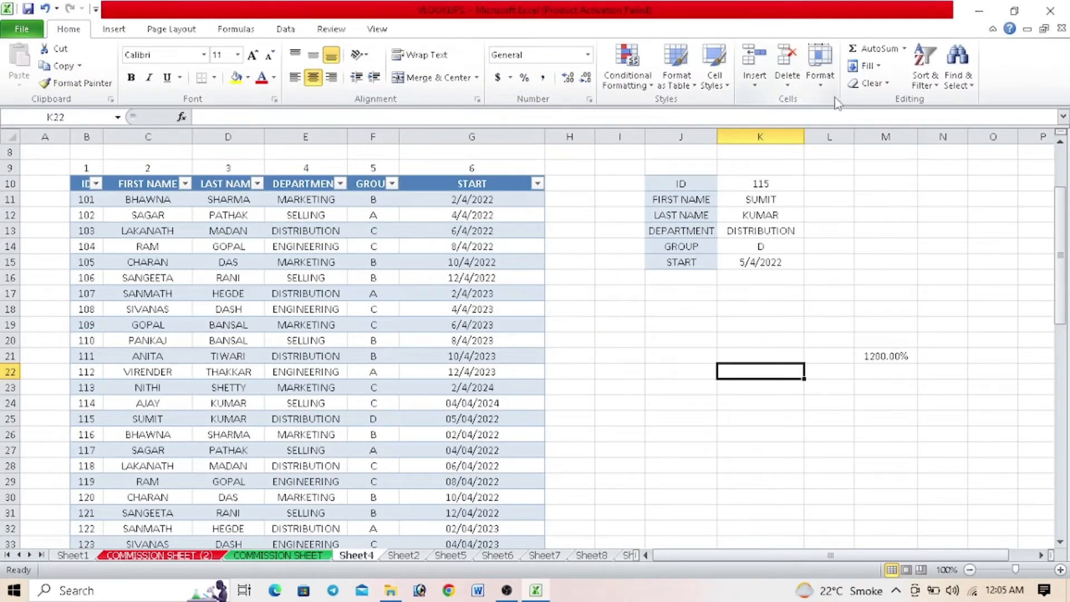
click(819, 67)
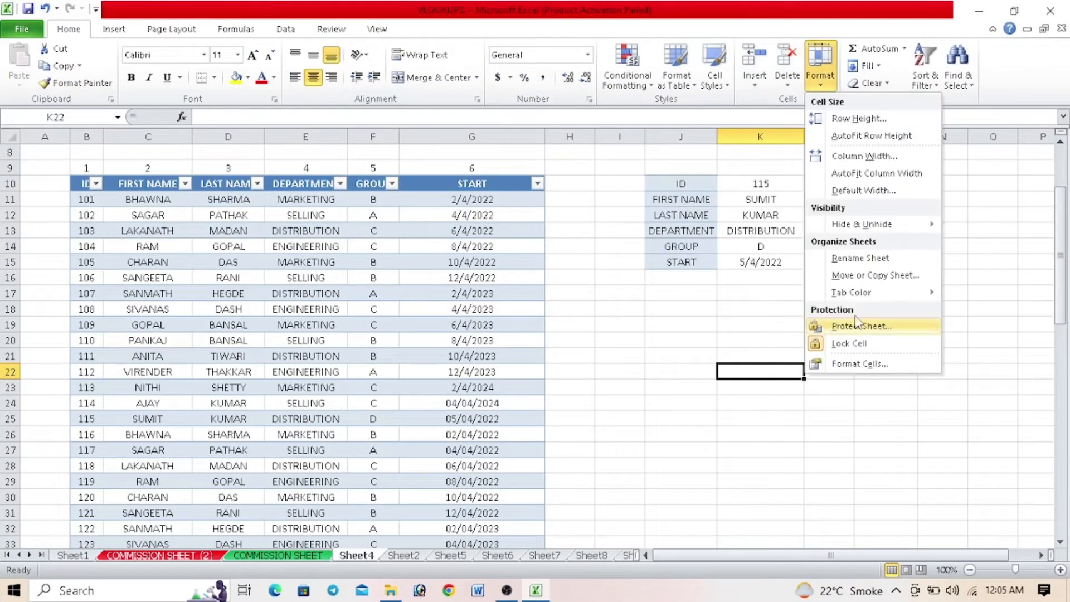
mouse_move(858, 298)
click(784, 389)
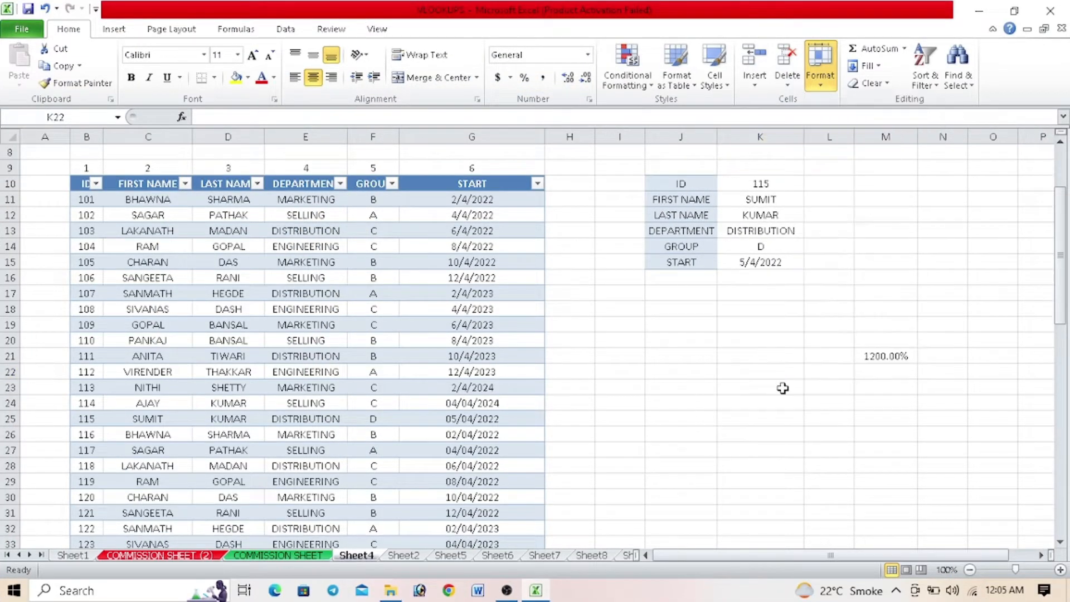
Step: Protect COMMISSION SHEET (2) with an unprotect password, allowing only selection of locked and unlocked cells, and re-enter the password to confirm
click(228, 543)
click(202, 556)
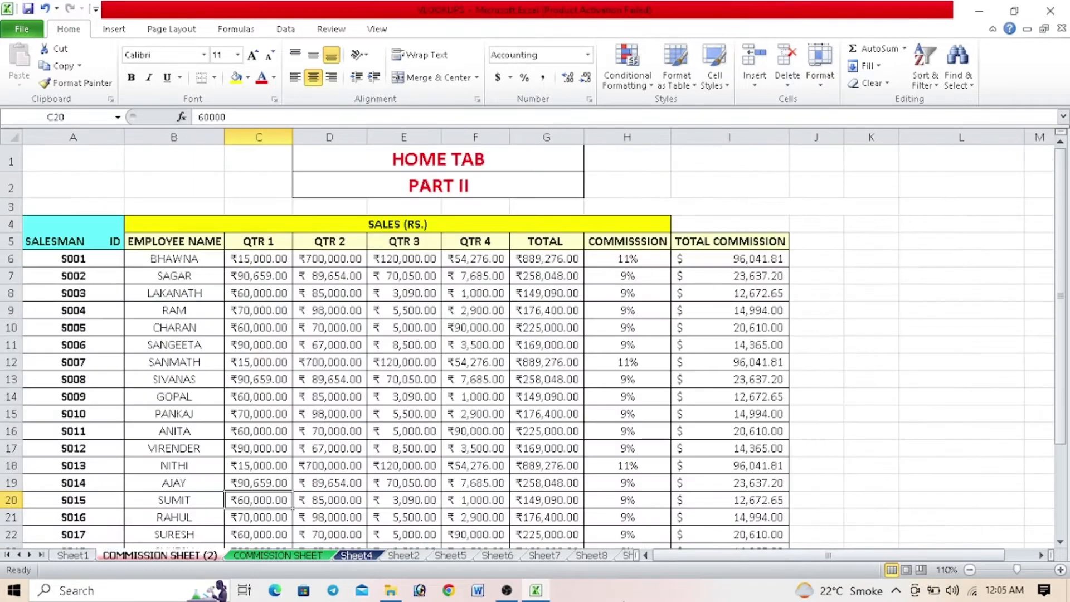
click(821, 81)
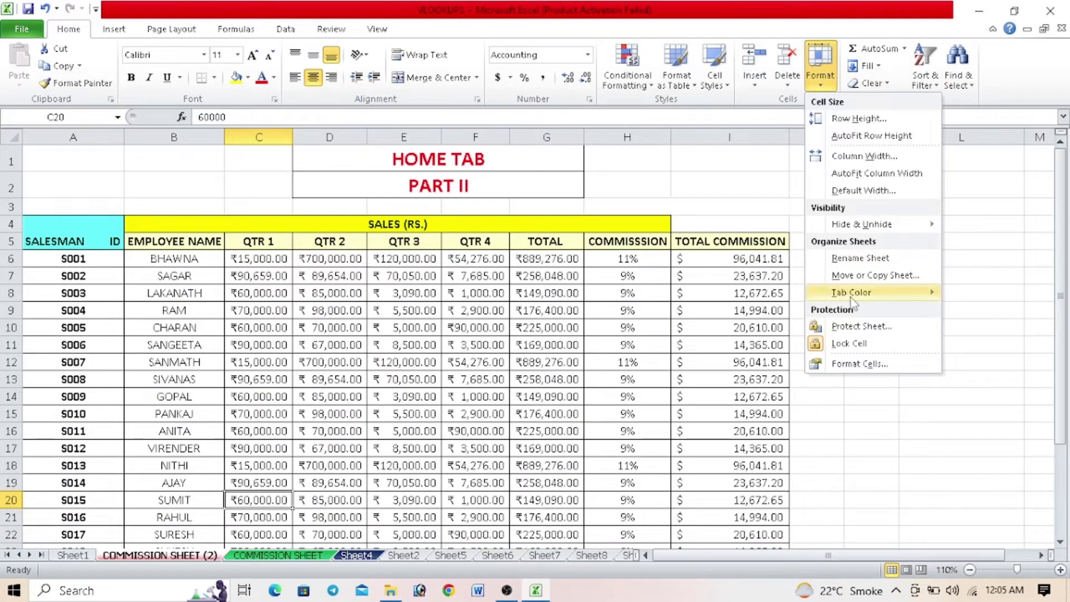
click(863, 327)
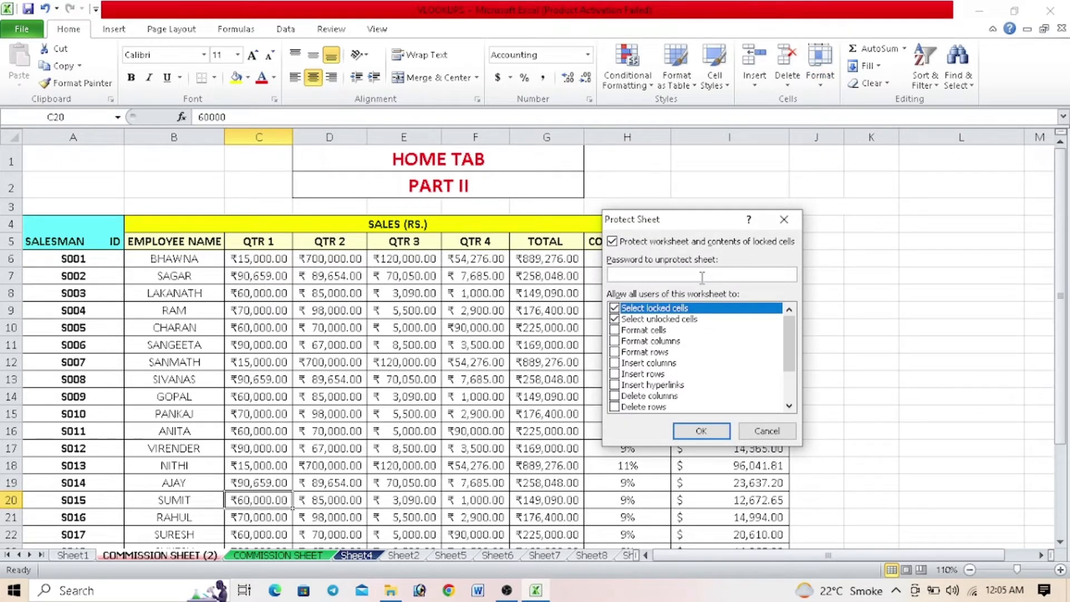
click(700, 432)
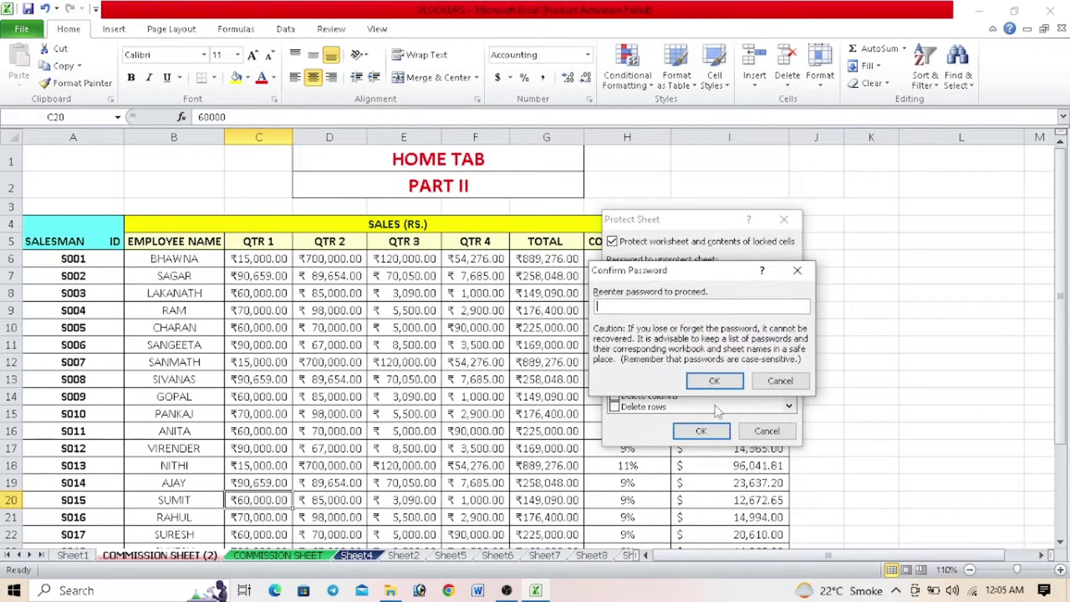
text(••)
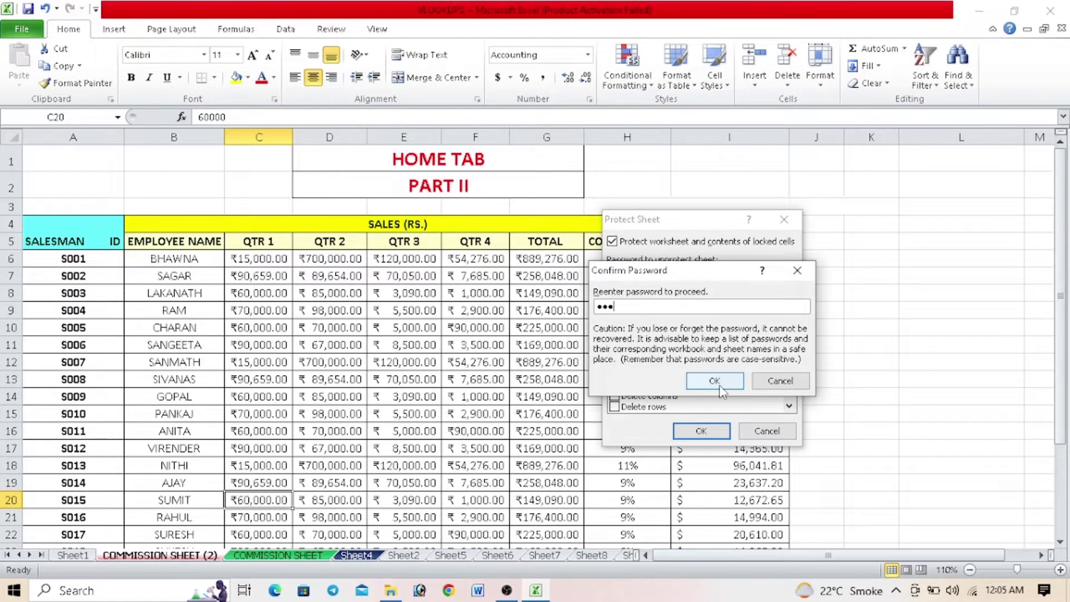
click(720, 386)
Step: Try to edit the QTR 4 value in F10 and the QTR 3 value in E11 on the protected sheet
double_click(461, 333)
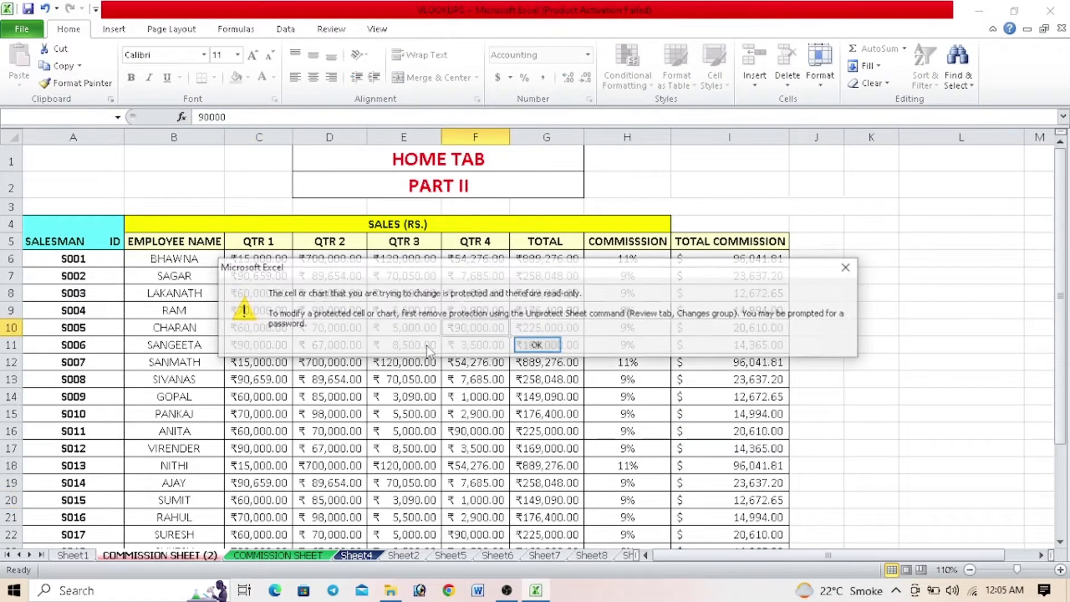
key(Return)
double_click(428, 348)
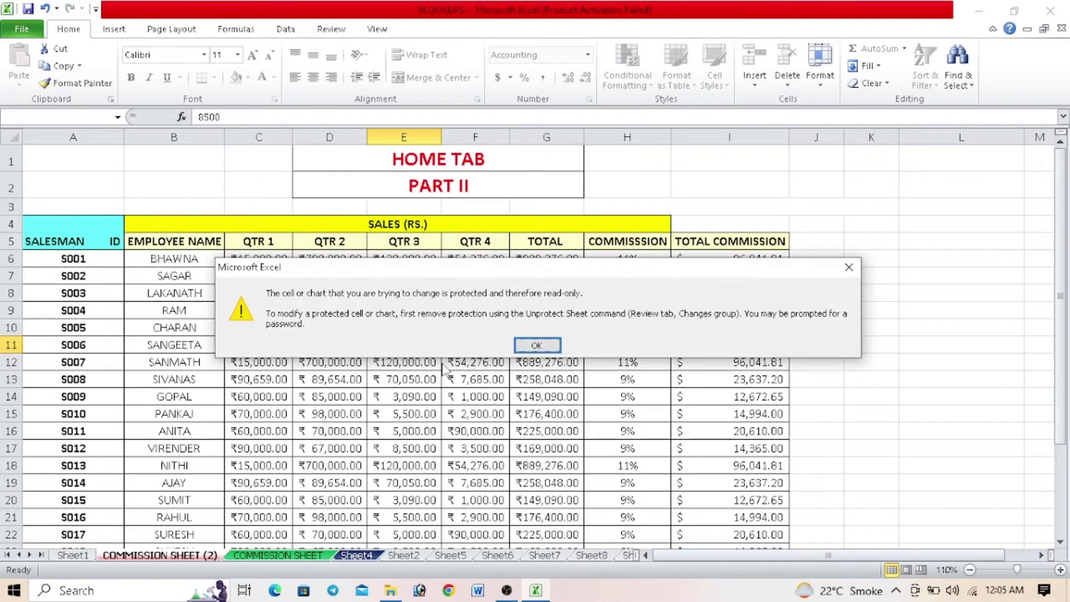
Step: Unprotect COMMISSION SHEET (2) by entering its sheet protection password
key(Return)
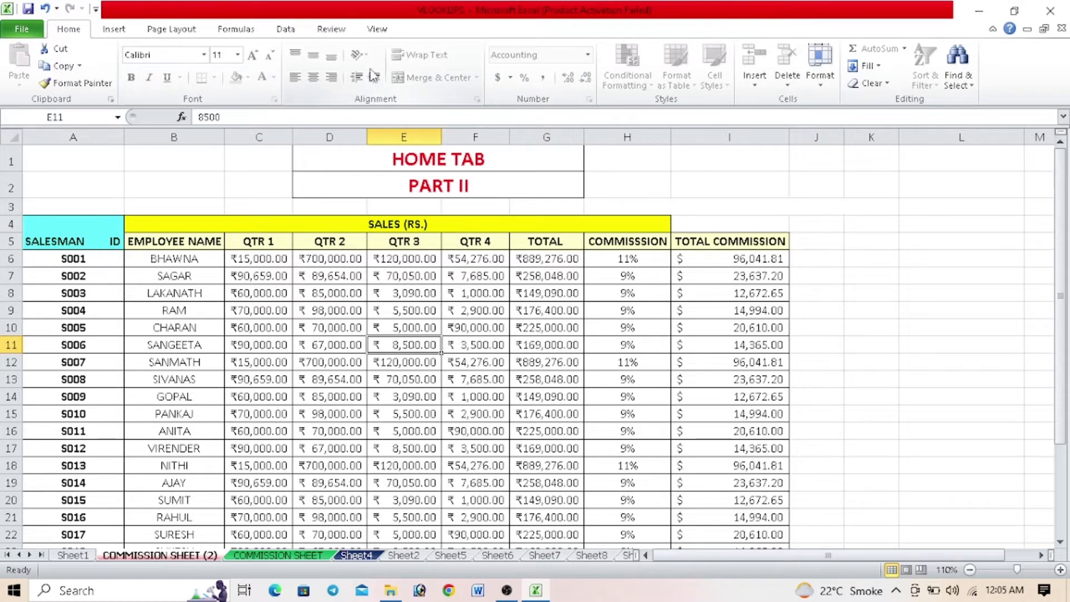
click(823, 88)
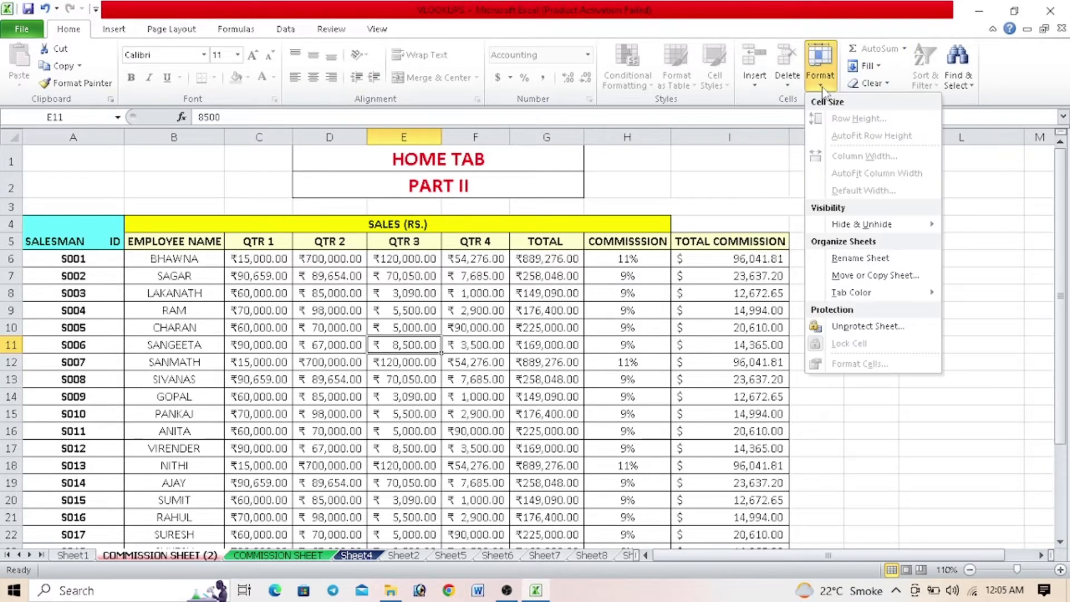
click(867, 326)
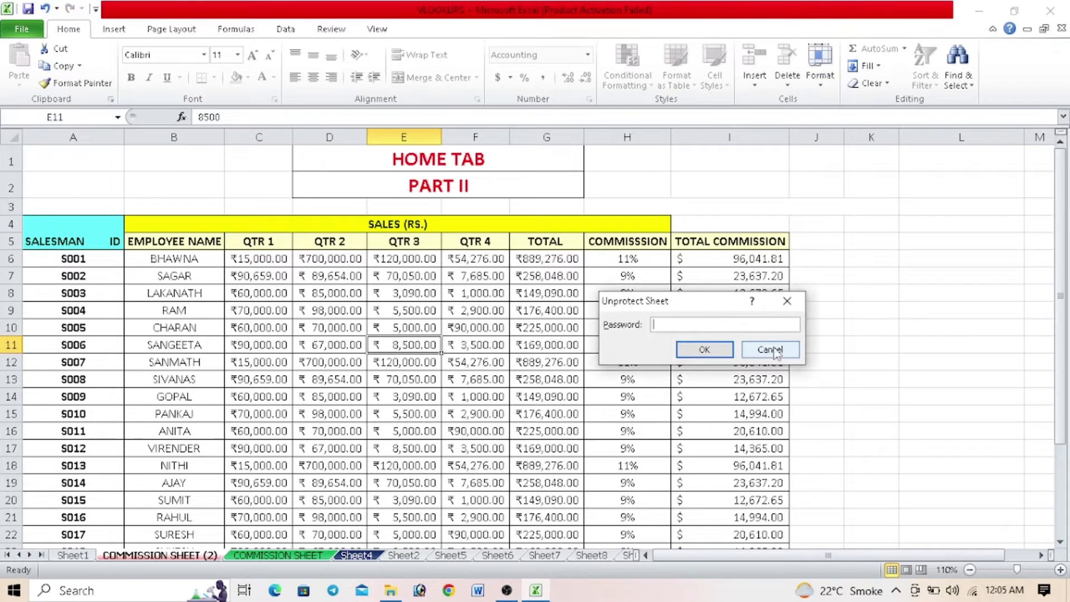
click(704, 349)
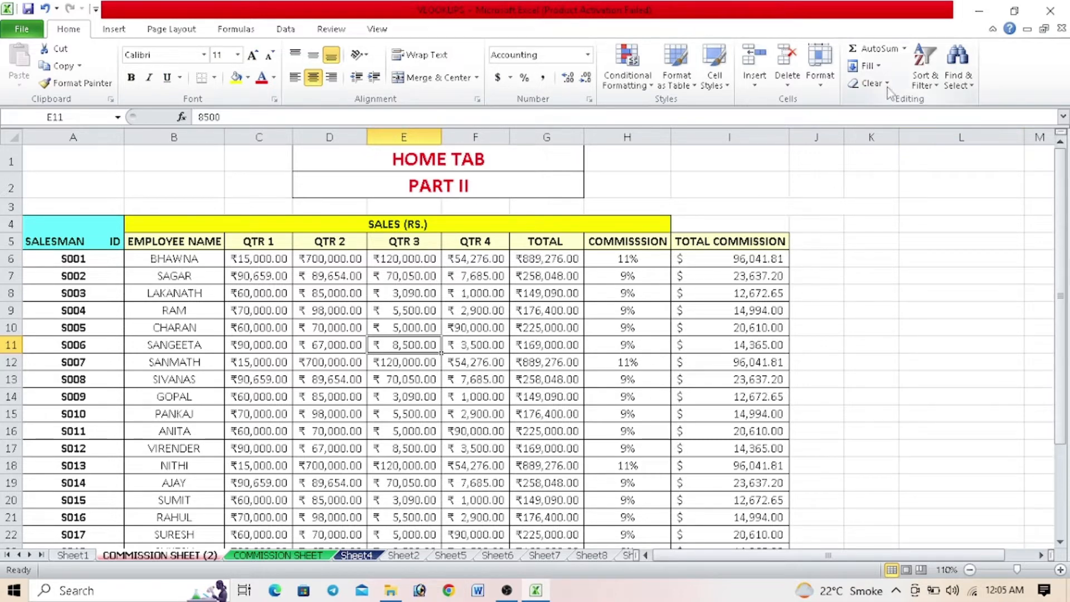
Step: Examine the SUM formula behind the first salesman's TOTAL in cell G6
click(878, 66)
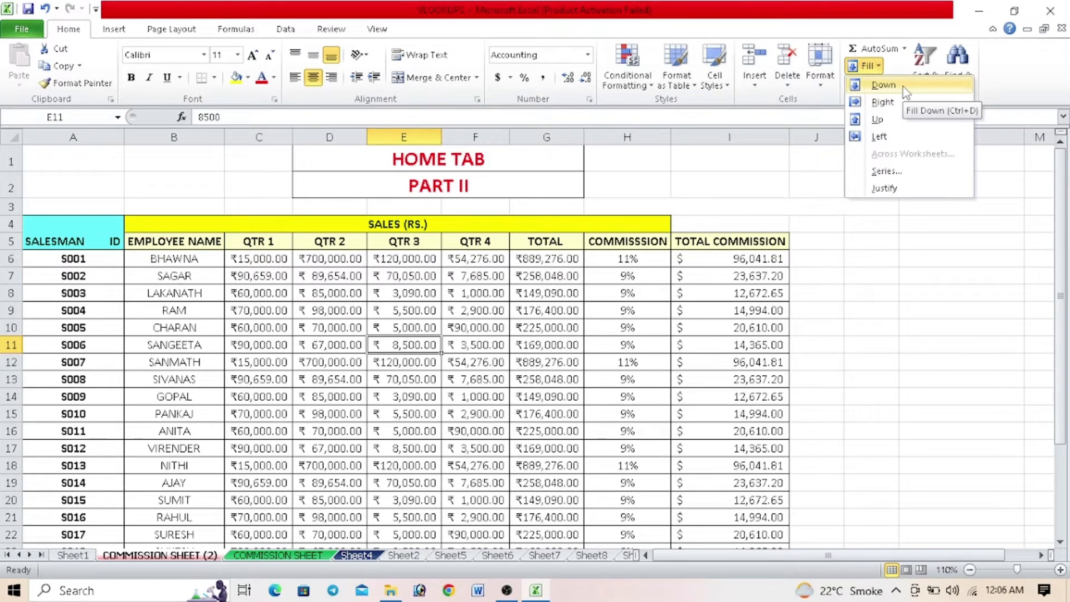
click(569, 312)
click(557, 276)
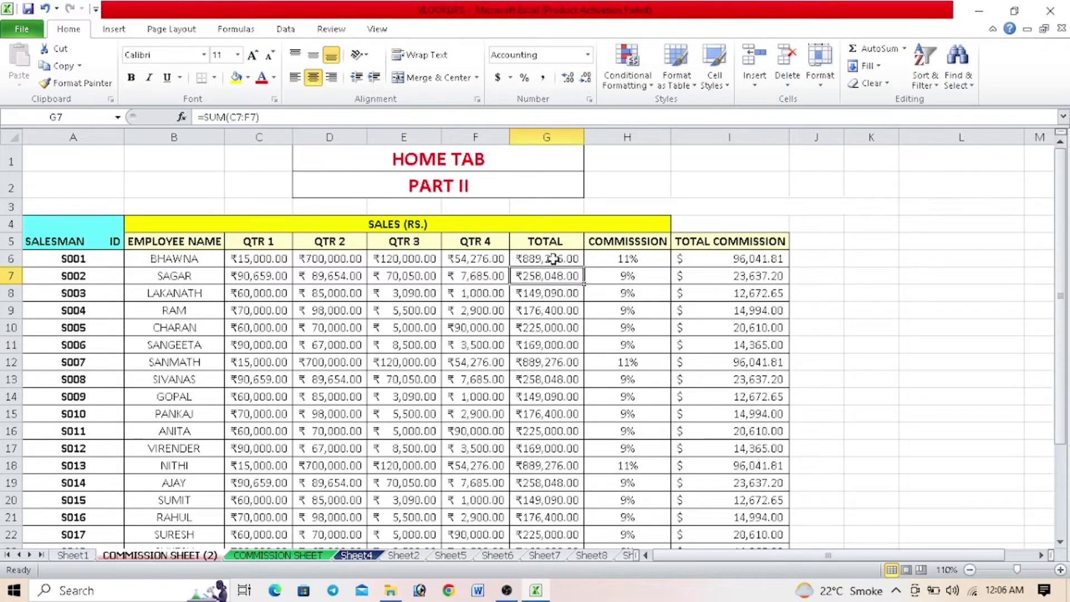
double_click(555, 258)
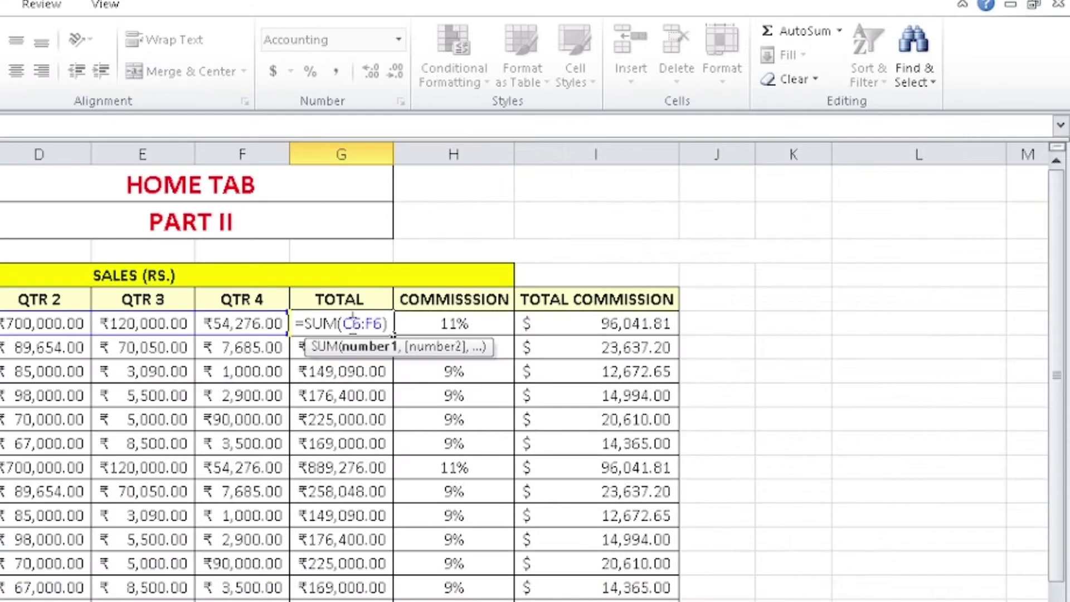
key(Return)
Step: Clear the TOTAL values in G7:G15, keeping the formula in G6
drag(542, 277, 542, 331)
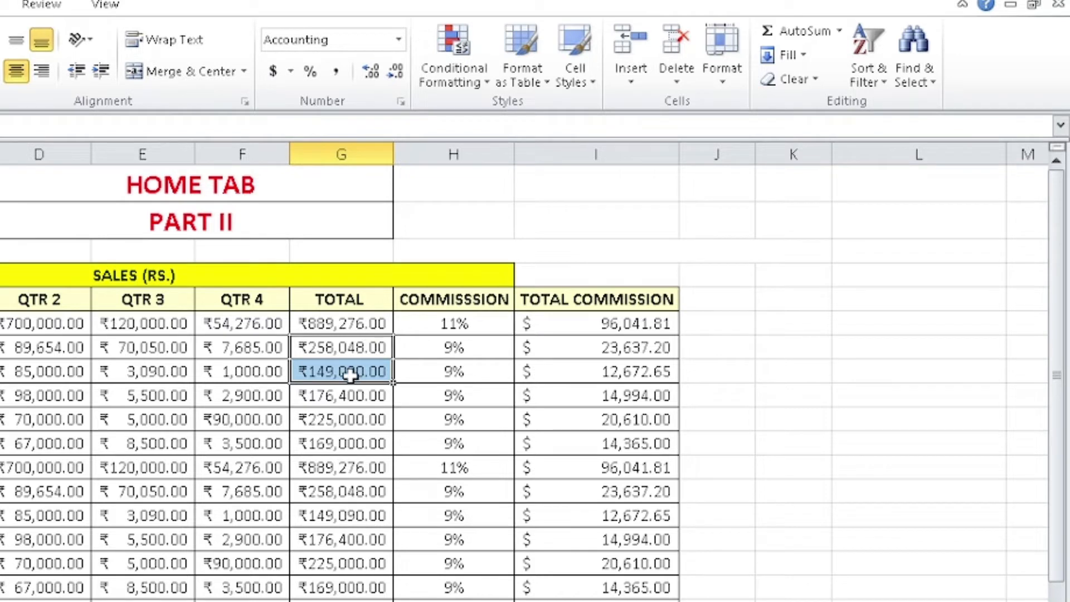
click(398, 434)
drag(375, 349, 376, 534)
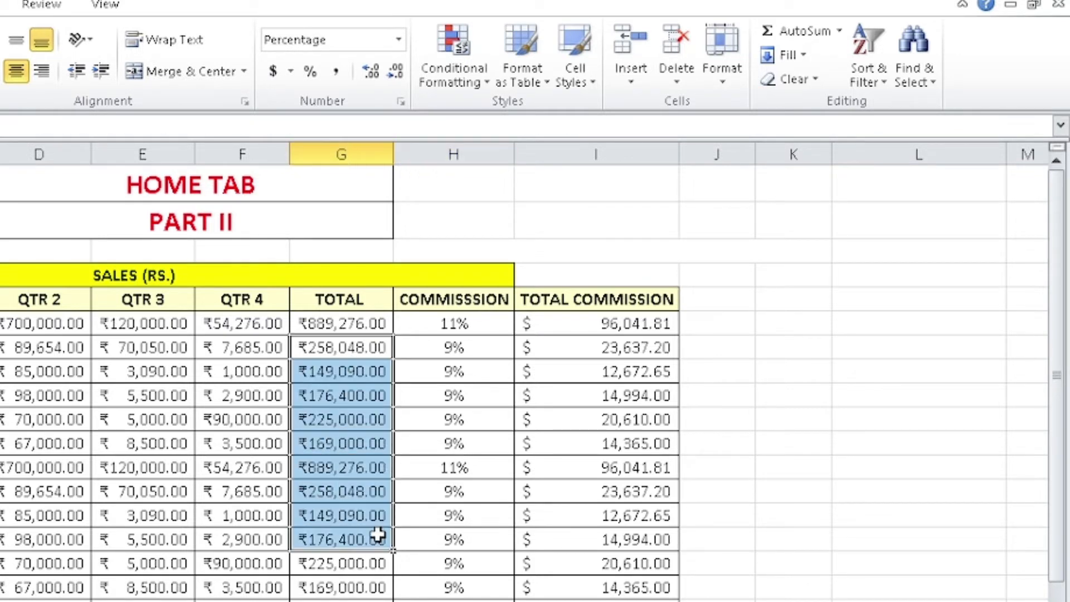
key(Delete)
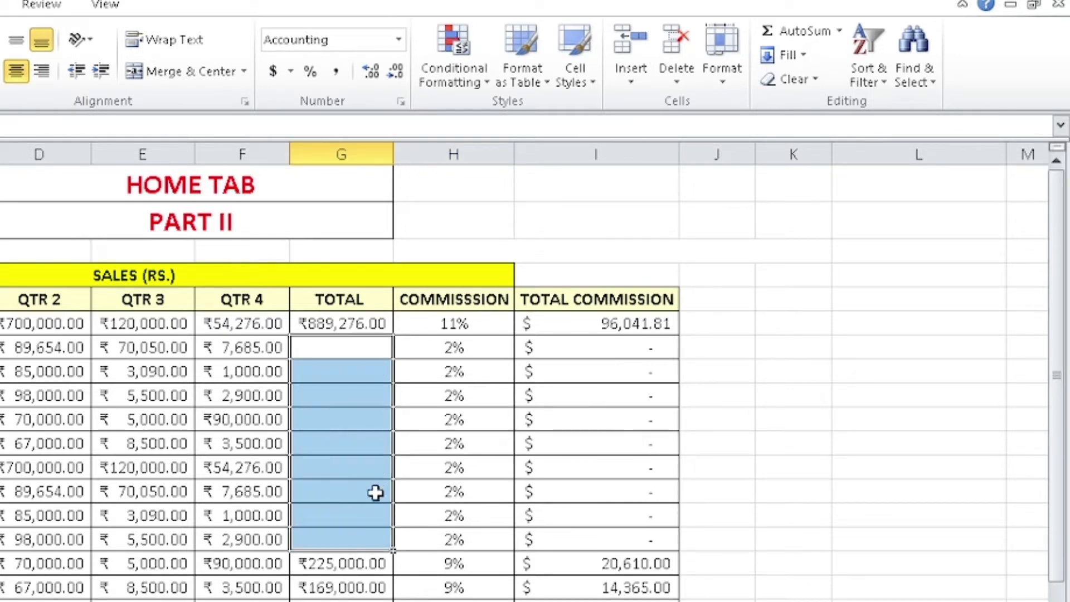
Step: Fill the TOTAL formula from G6 down through G15 with the Fill Down command
click(333, 324)
drag(371, 349, 362, 540)
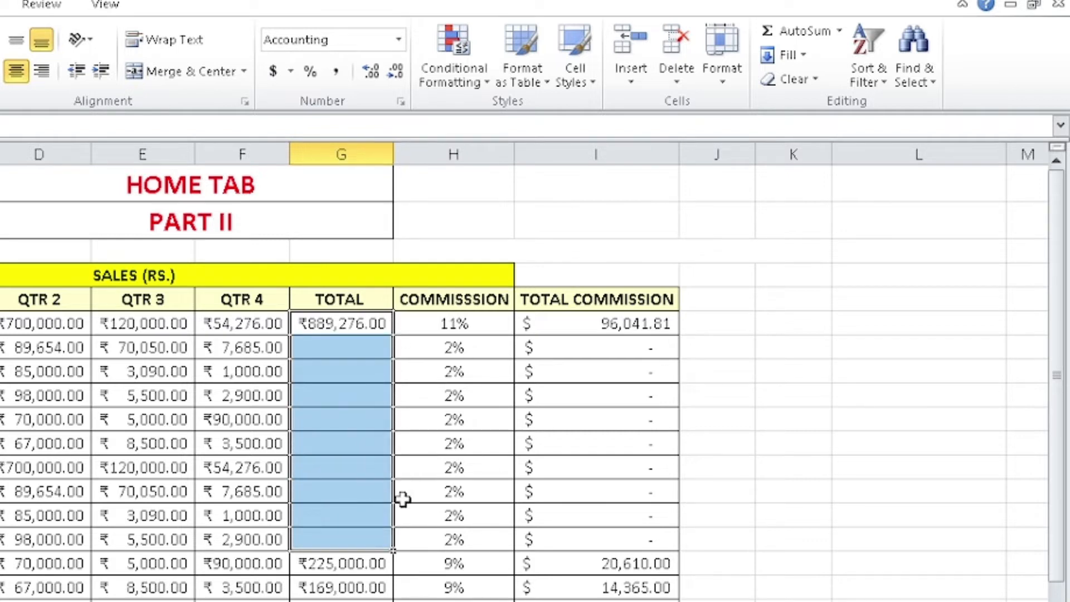
click(789, 56)
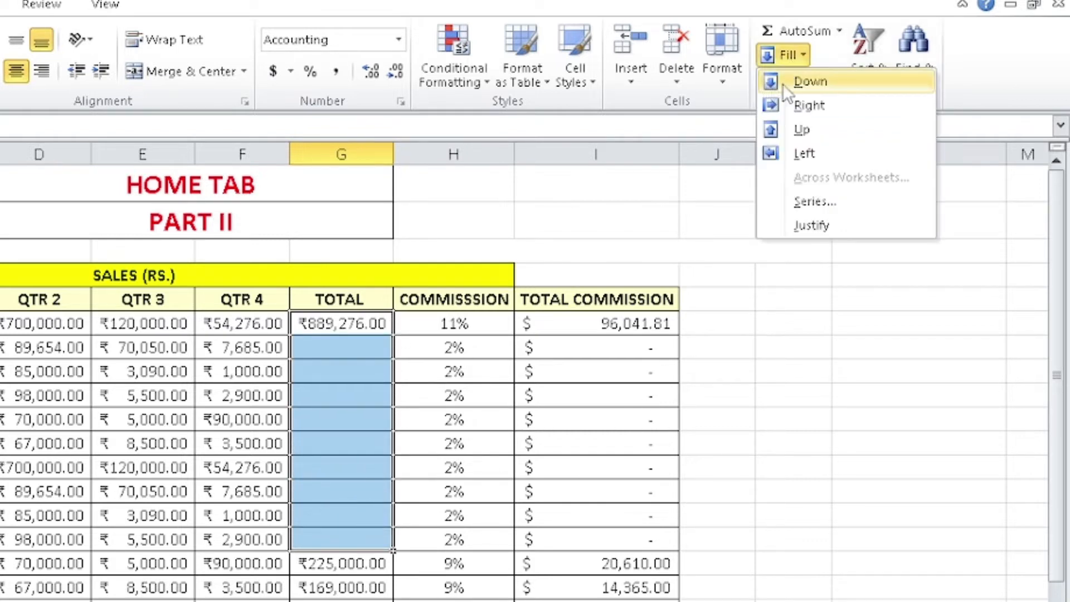
click(784, 84)
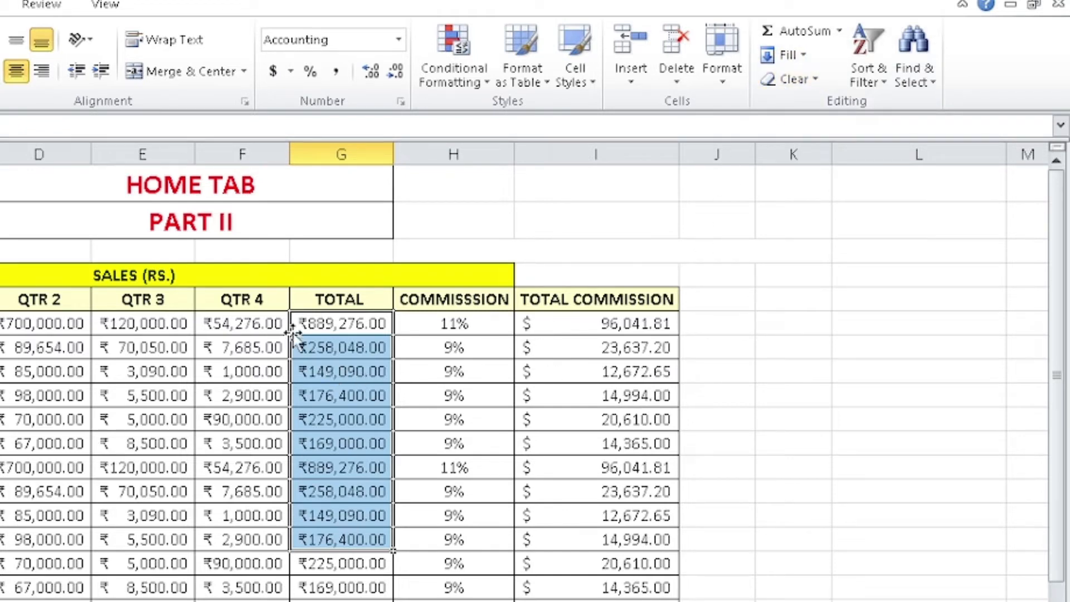
click(348, 363)
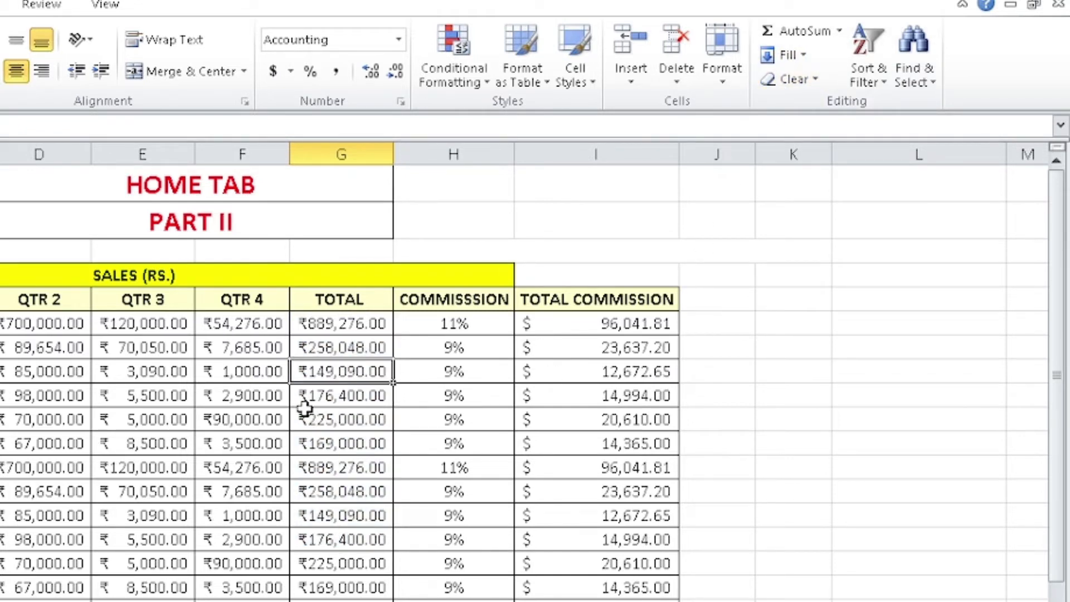
Step: Sum the QTR 1 sales in C26 with AutoSum and autofit the width of column C
click(789, 55)
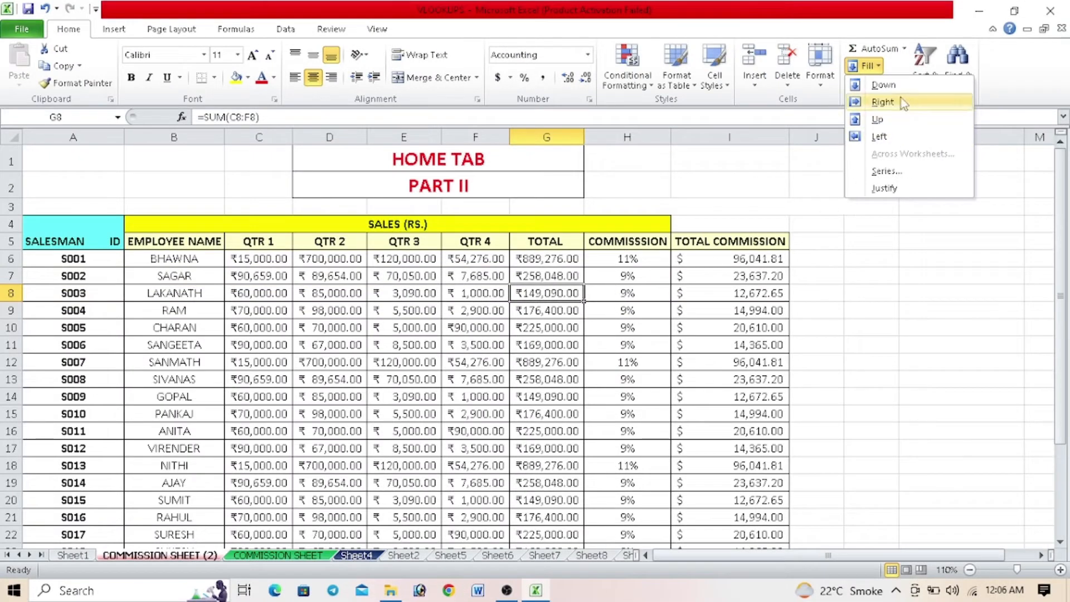
click(466, 384)
scroll(465, 382, down, 6)
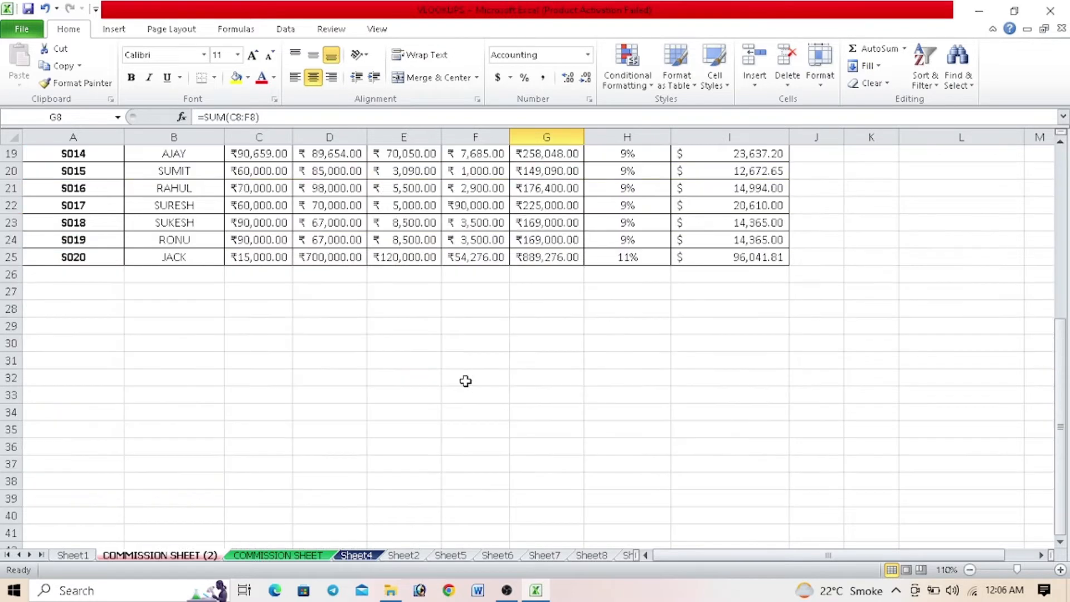
scroll(466, 382, up, 1)
scroll(467, 372, up, 3)
click(264, 482)
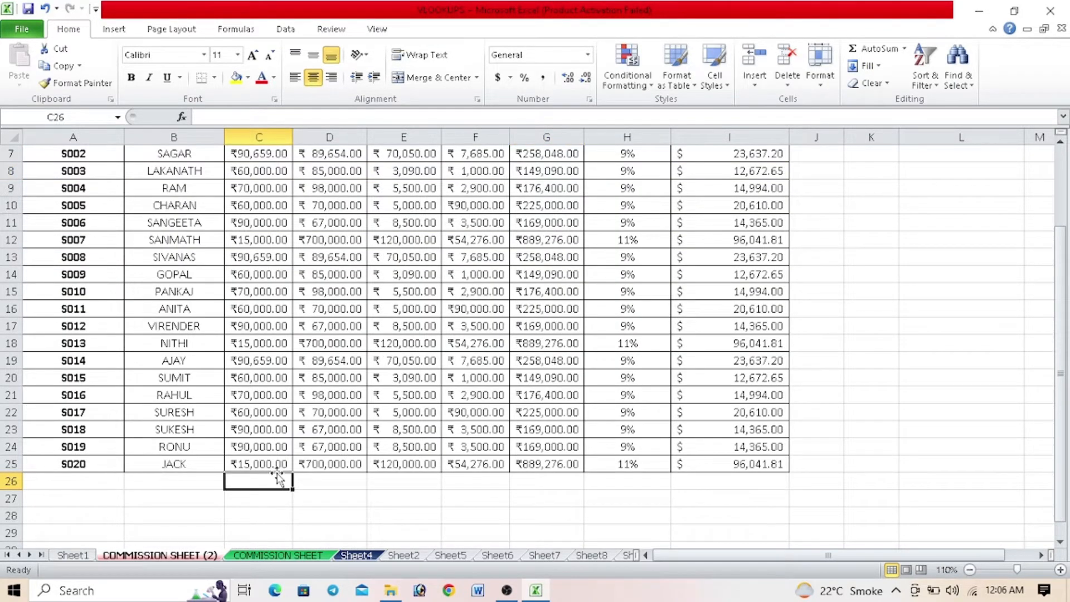
key(alt+equal)
key(Return)
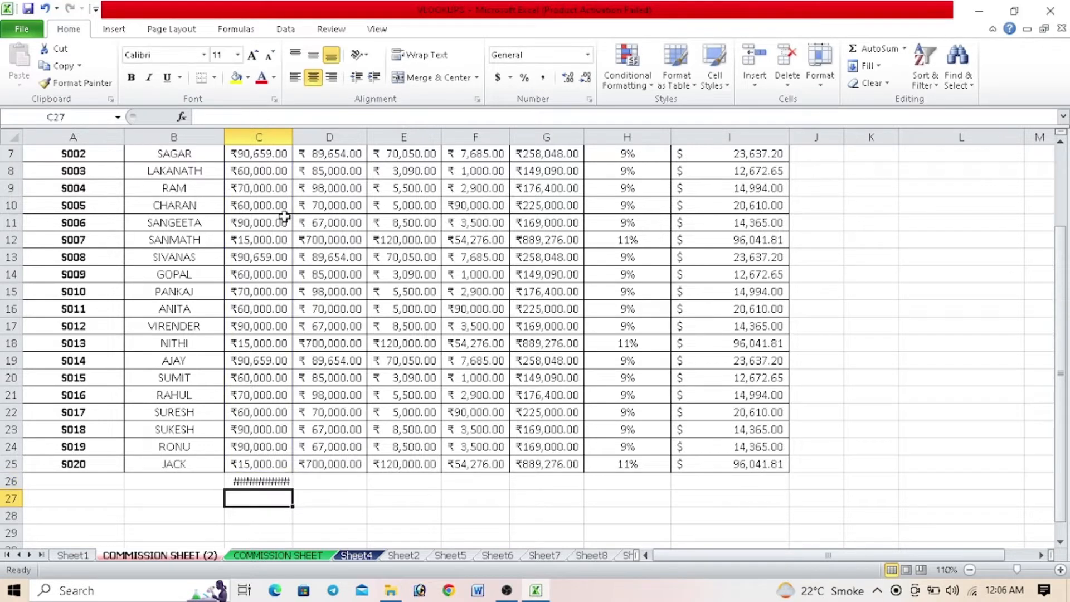
double_click(291, 137)
Step: Fill the QTR 1 sum in C26 right through G26 and autofit the widths of columns C to G
click(277, 480)
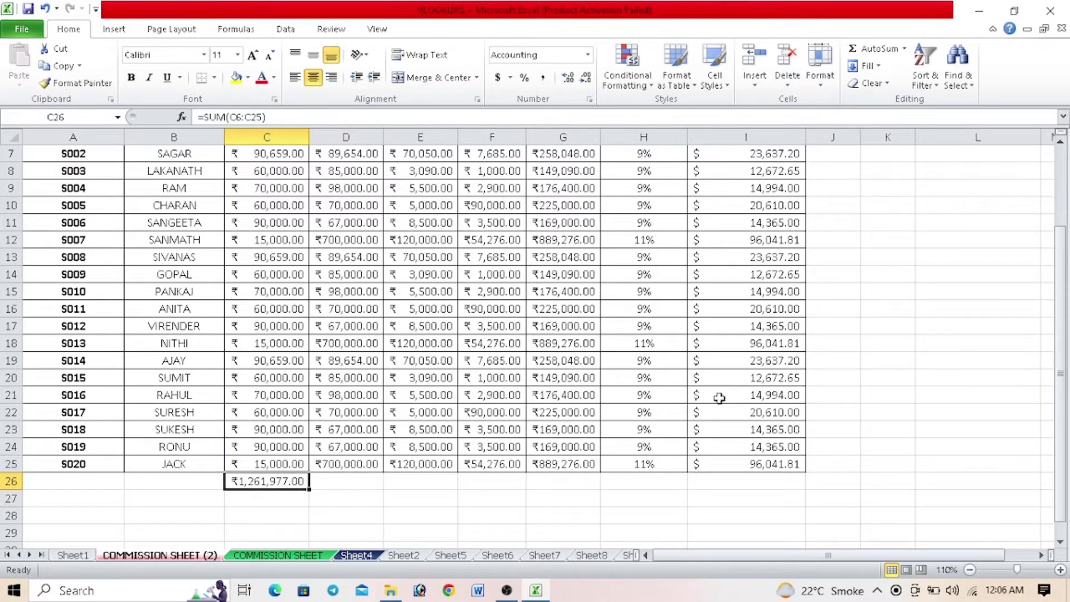
drag(287, 483, 537, 482)
click(865, 65)
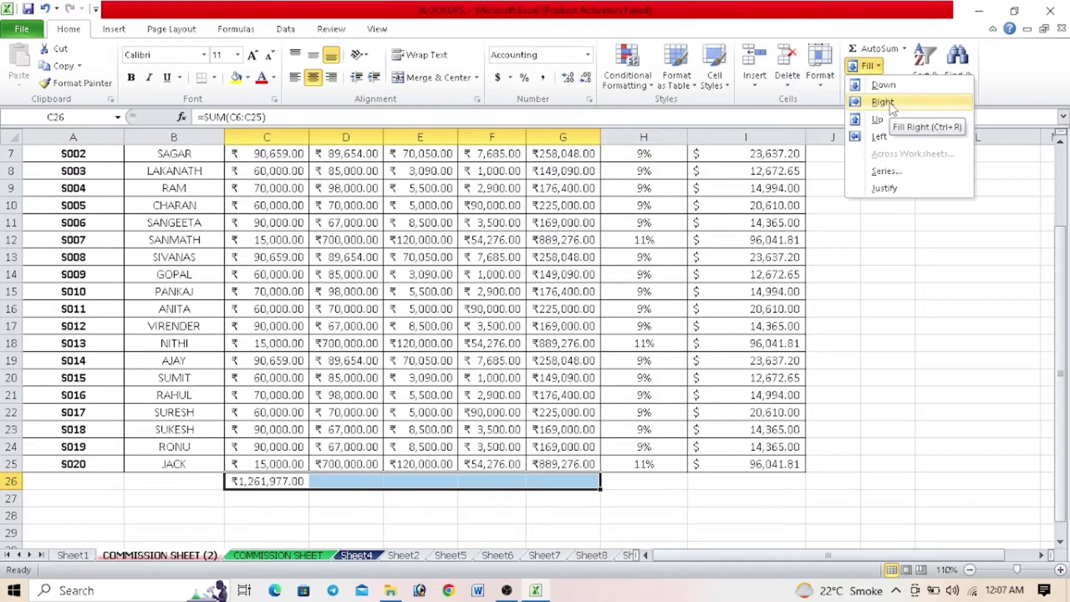
click(883, 102)
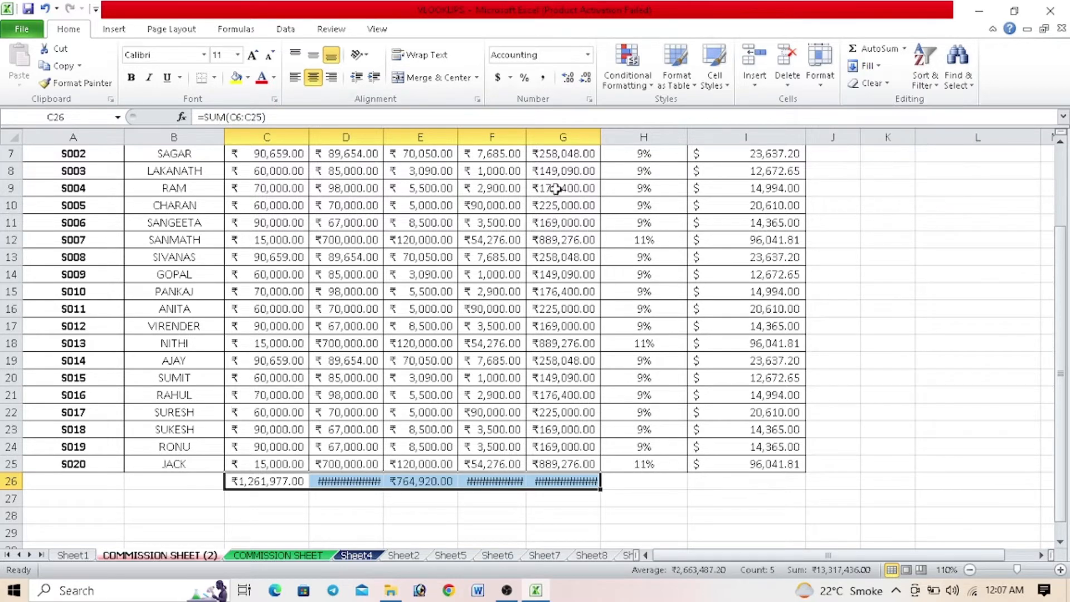
click(819, 65)
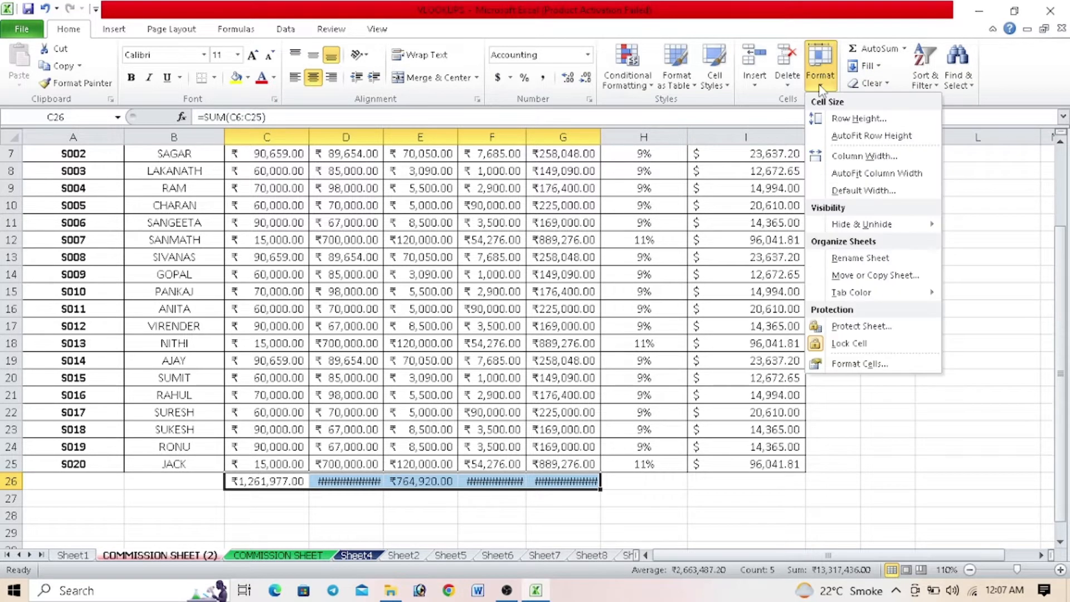
click(851, 173)
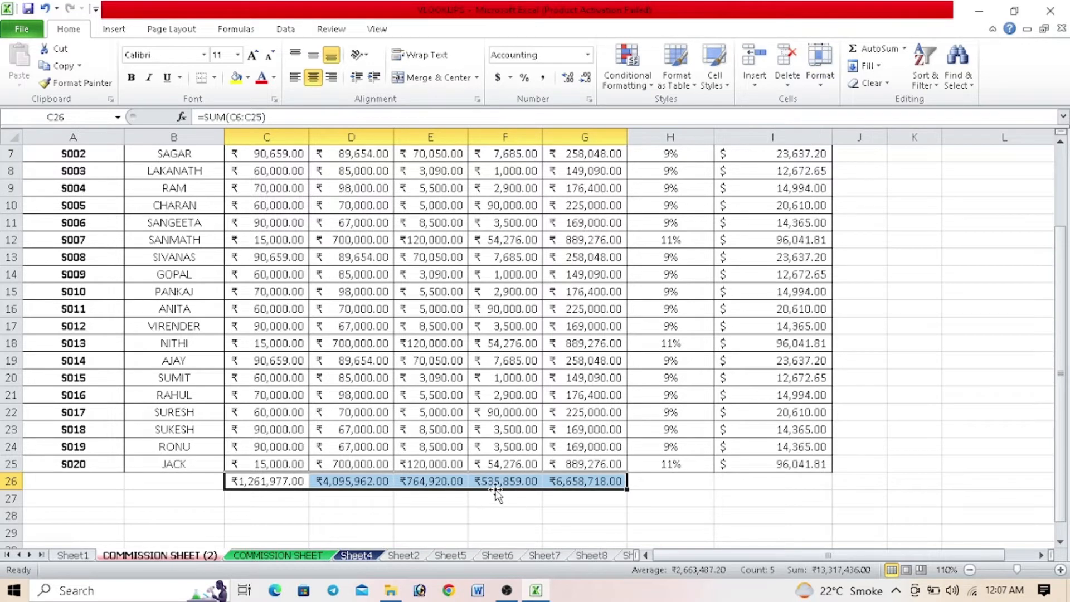
Step: Enter 1 in the empty cell K5 beside the commission table
click(872, 65)
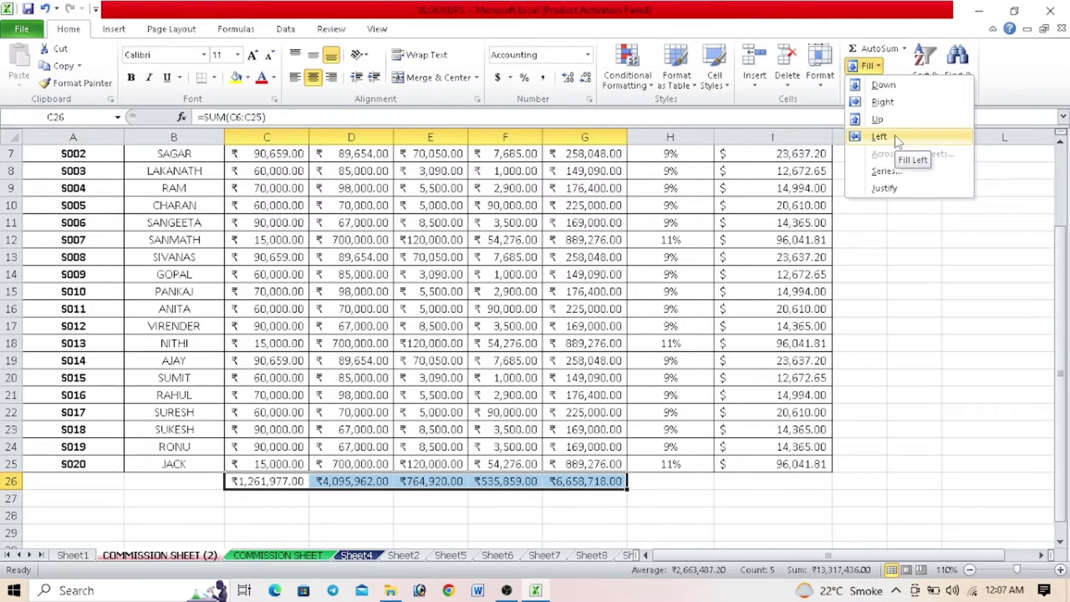
click(851, 278)
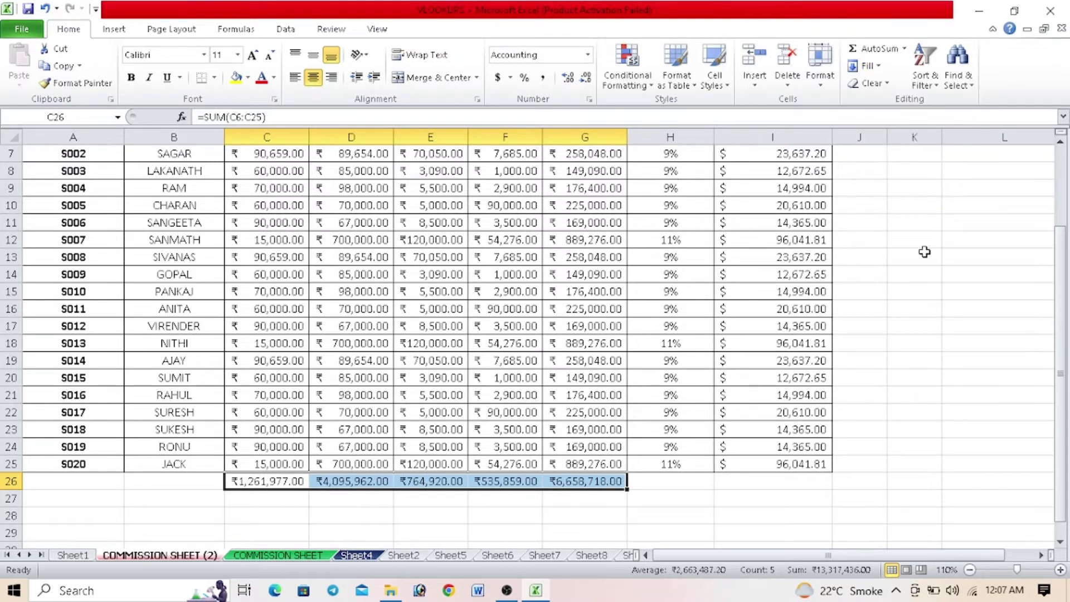
click(922, 241)
scroll(933, 278, up, 2)
click(1040, 554)
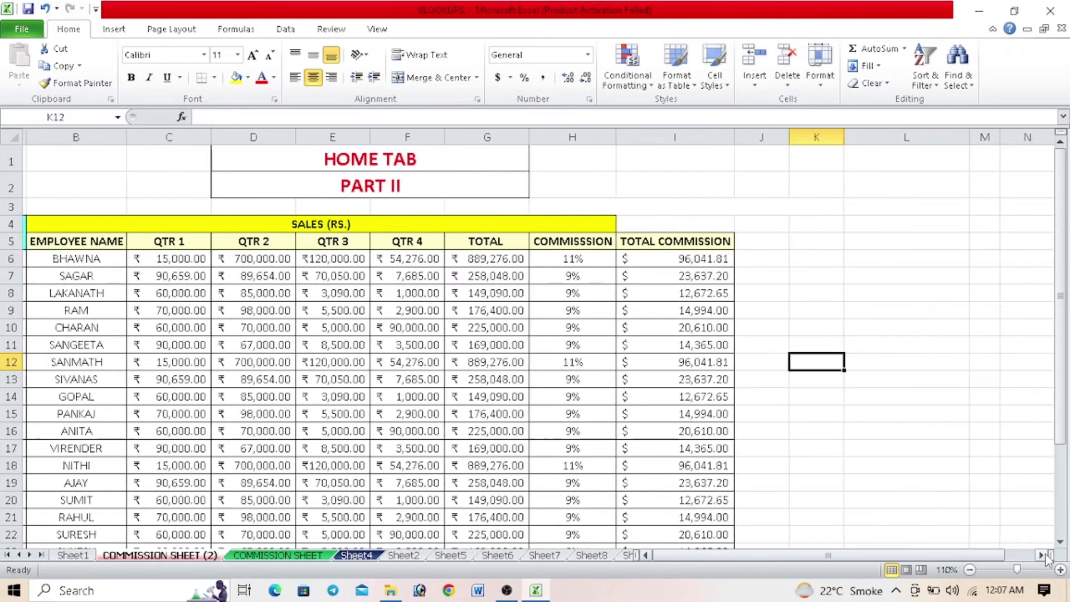
click(1041, 555)
click(733, 245)
click(857, 67)
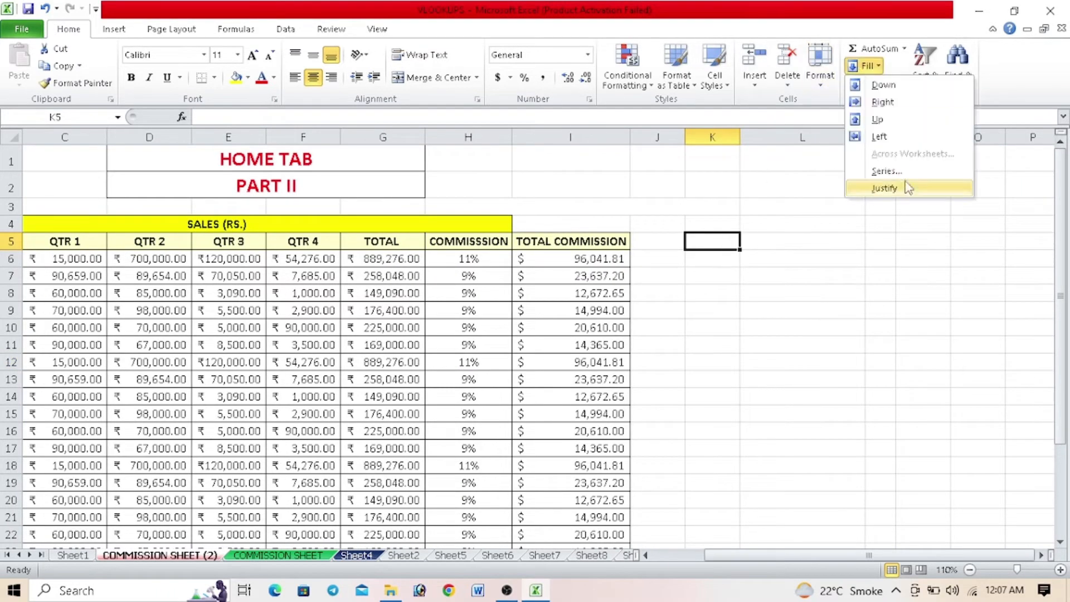
click(718, 276)
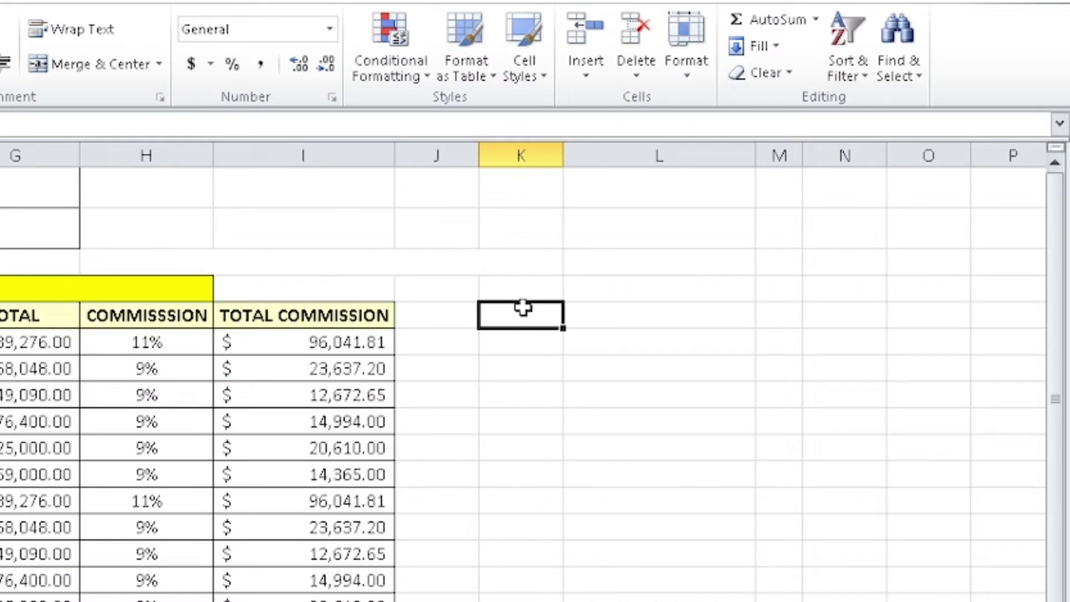
text(1)
click(550, 389)
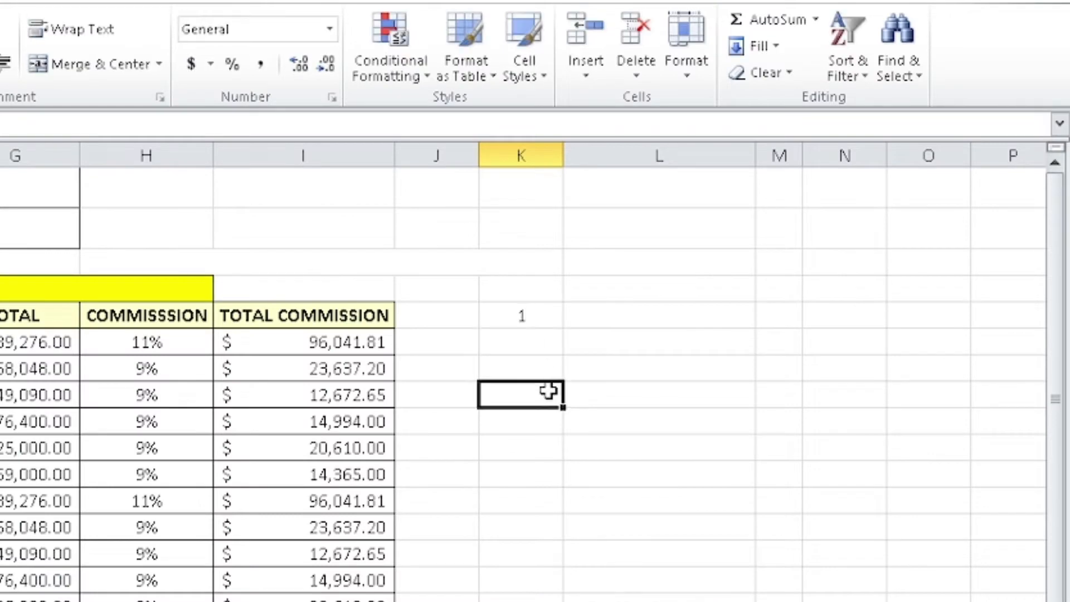
Step: Fill a linear number series from K5 down column K with step value 1 and a stop value, and check the filled numbers
click(527, 317)
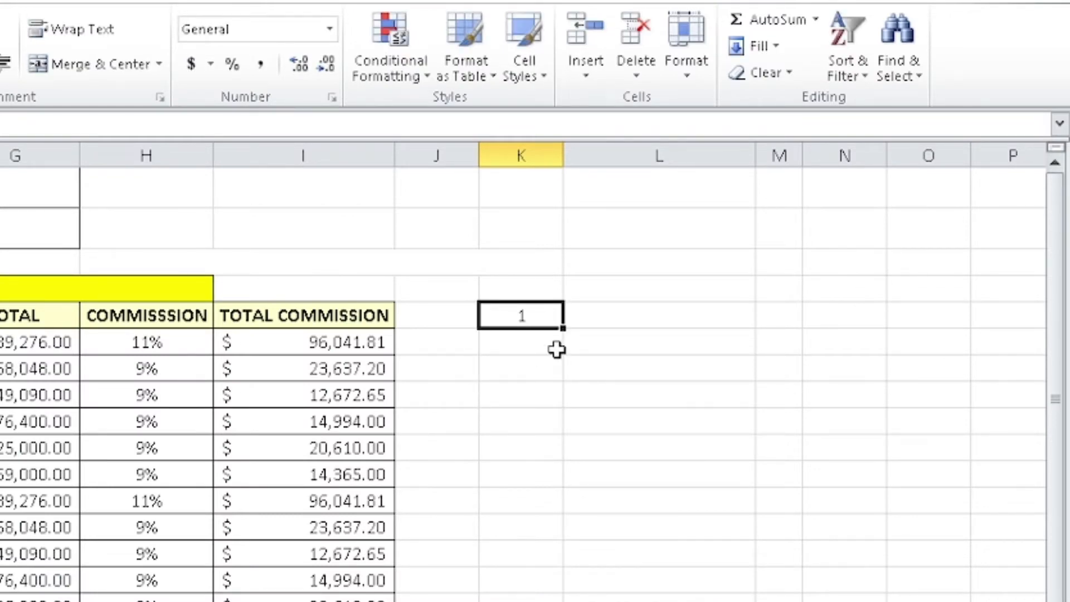
click(774, 50)
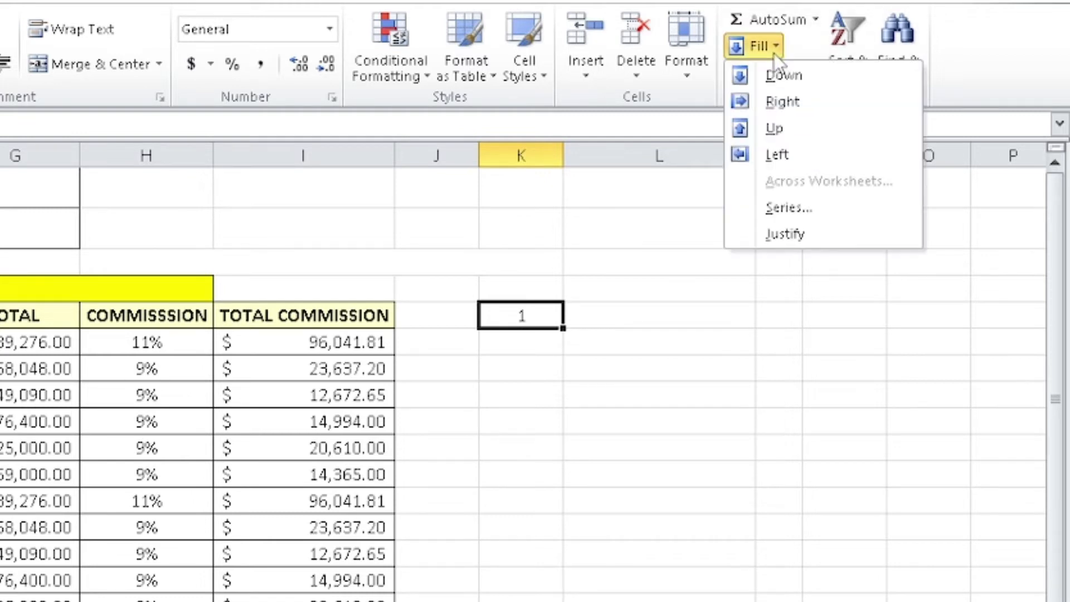
click(797, 205)
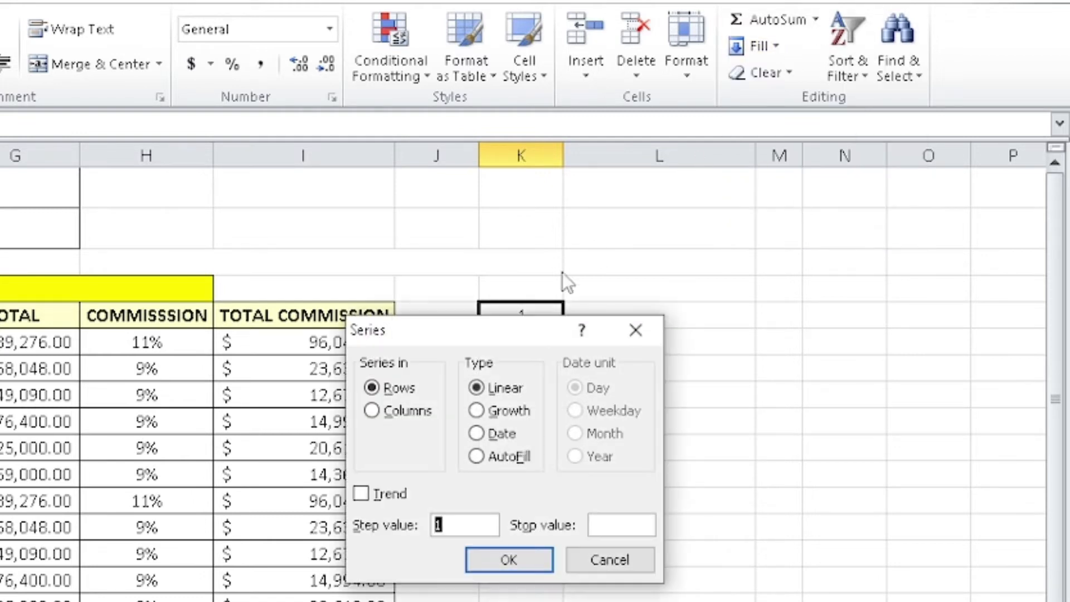
drag(393, 289, 167, 86)
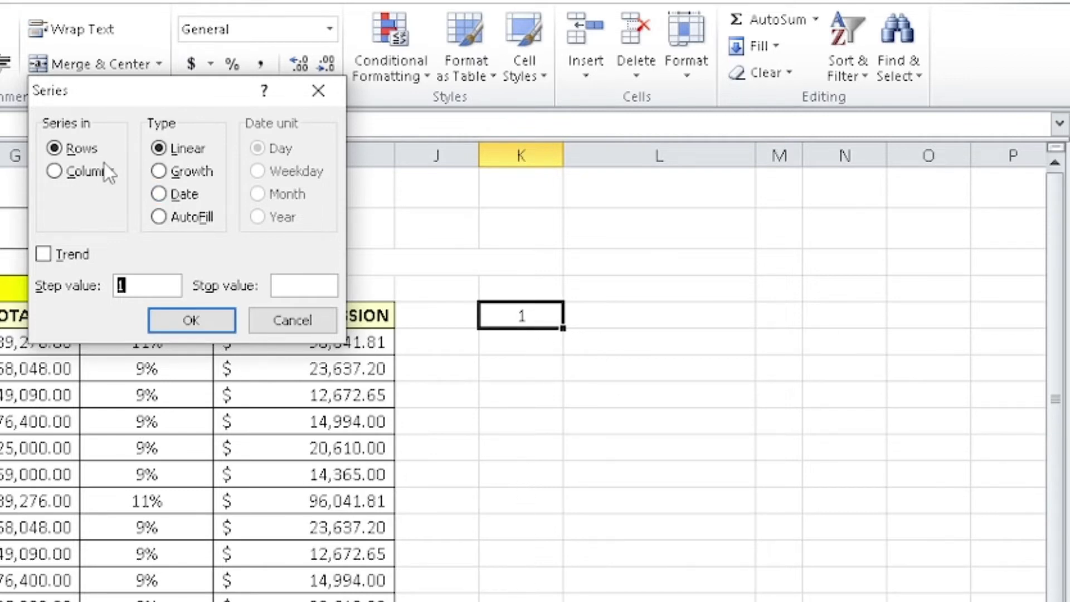
click(86, 172)
click(303, 287)
click(210, 331)
scroll(585, 390, down, 15)
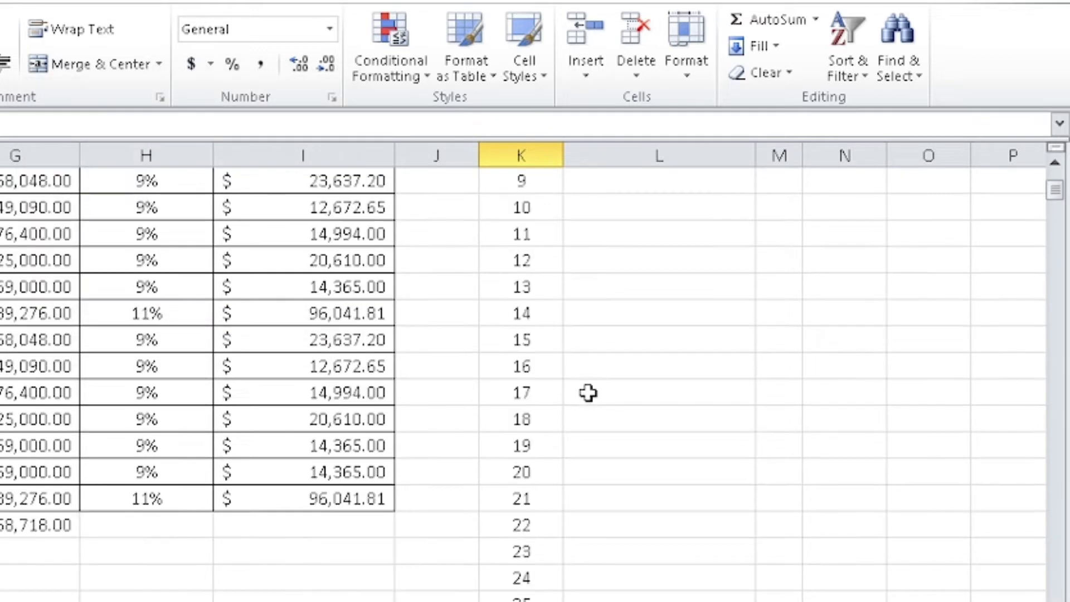
scroll(587, 397, down, 20)
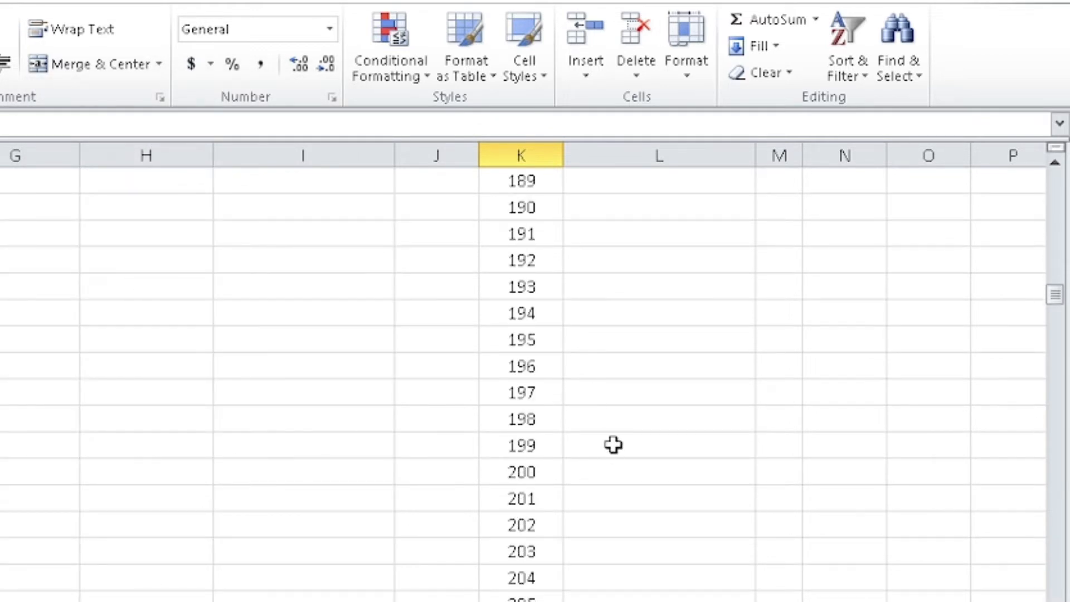
Step: Enter 45 in cell L5, next to the number series in column K
drag(1056, 310, 1056, 181)
click(603, 314)
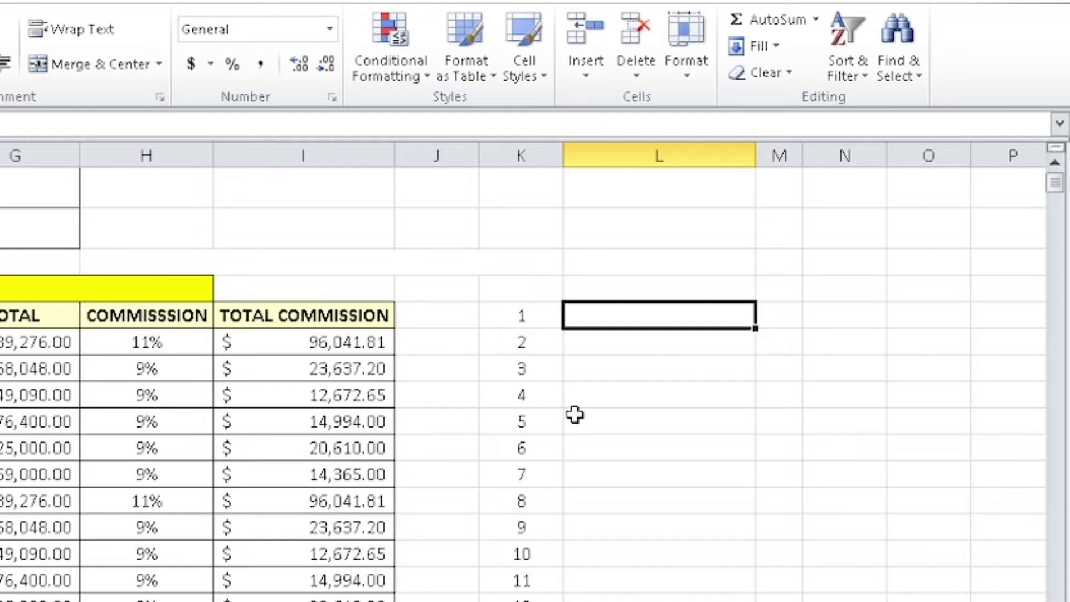
text(45)
key(Return)
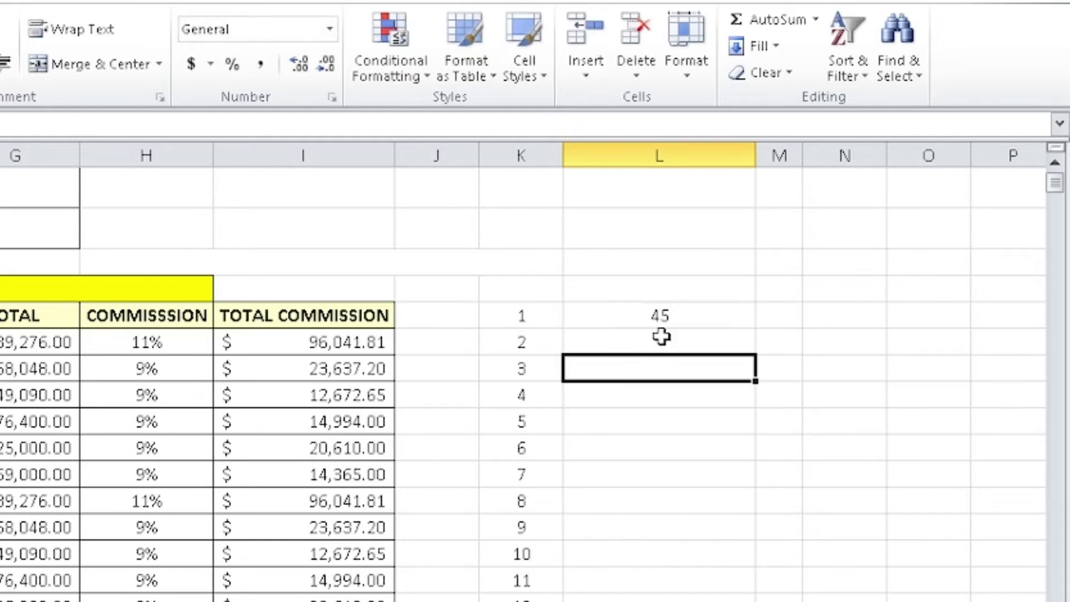
Step: Fill a linear series from L5 down column L with step value 45 and stop value 450, and select the filled range
click(668, 316)
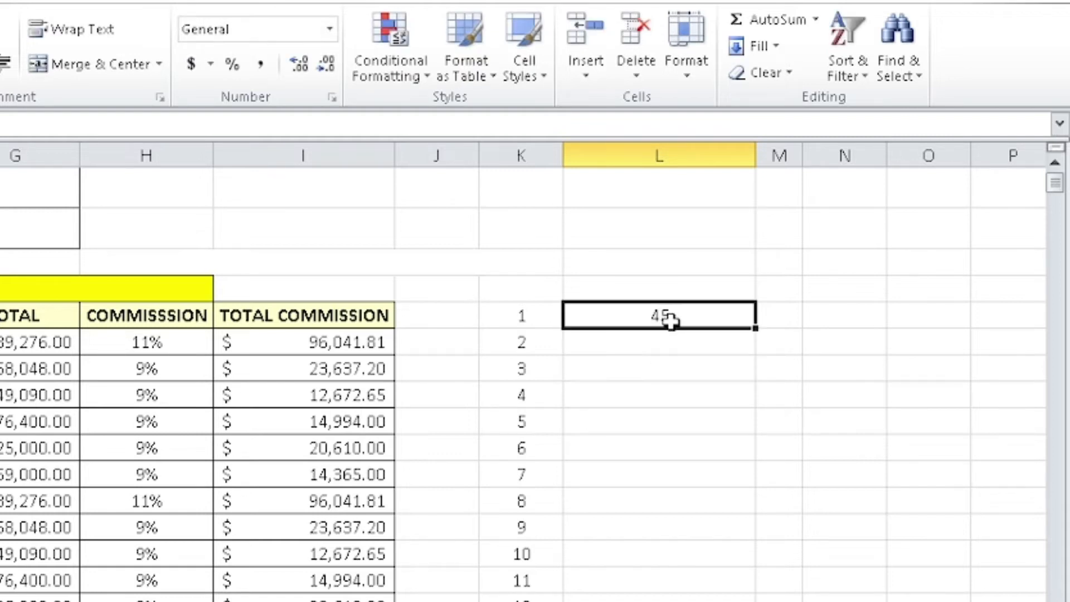
click(759, 46)
click(796, 205)
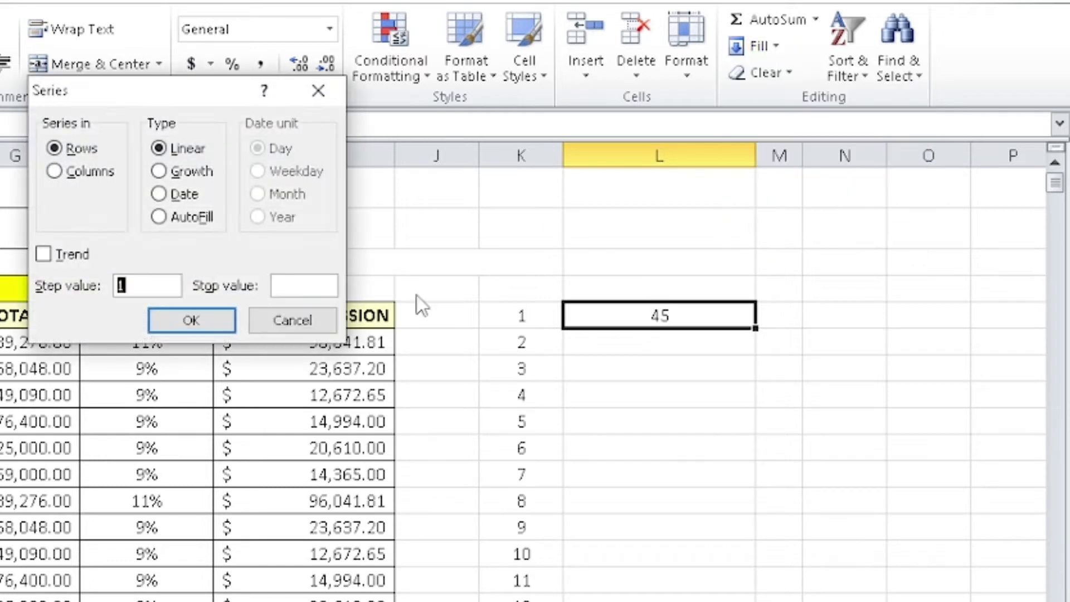
click(101, 176)
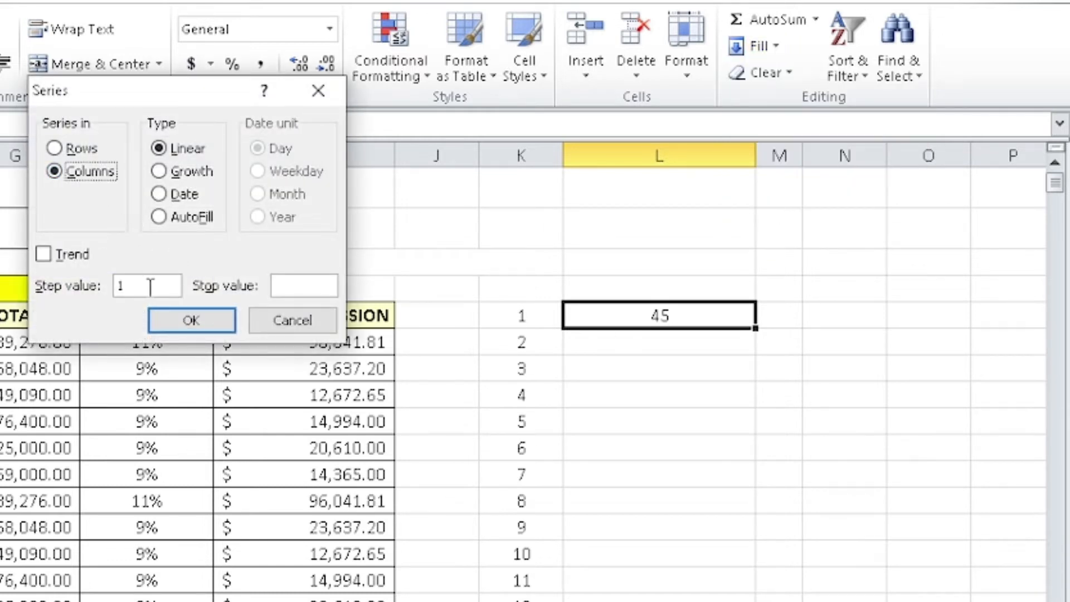
mouse_move(134, 286)
mouse_down()
mouse_move(113, 288)
mouse_move(127, 279)
mouse_up()
text(450)
key(Return)
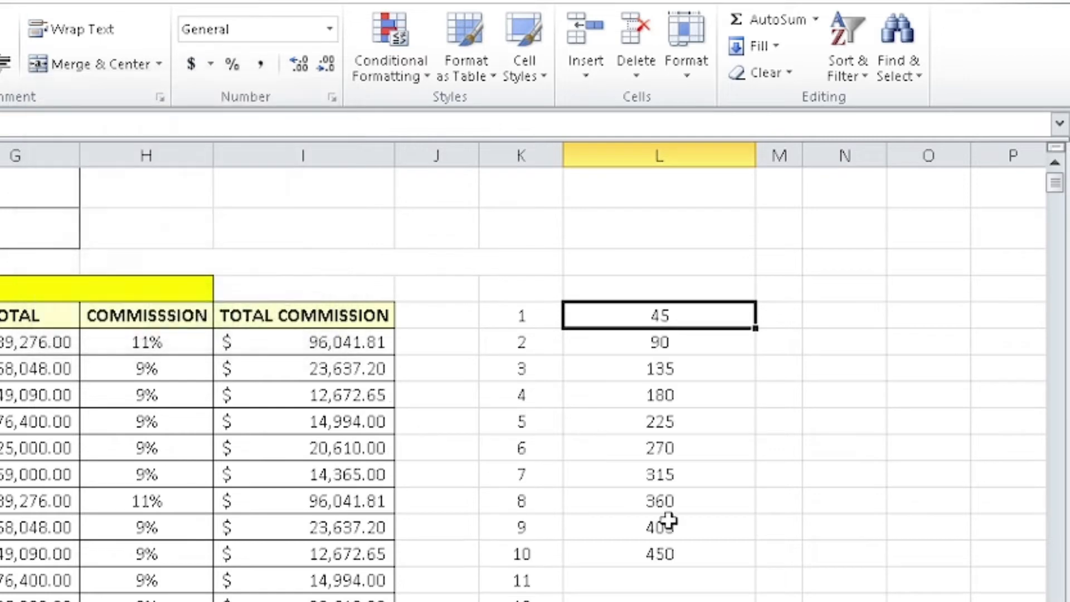
drag(683, 313, 685, 553)
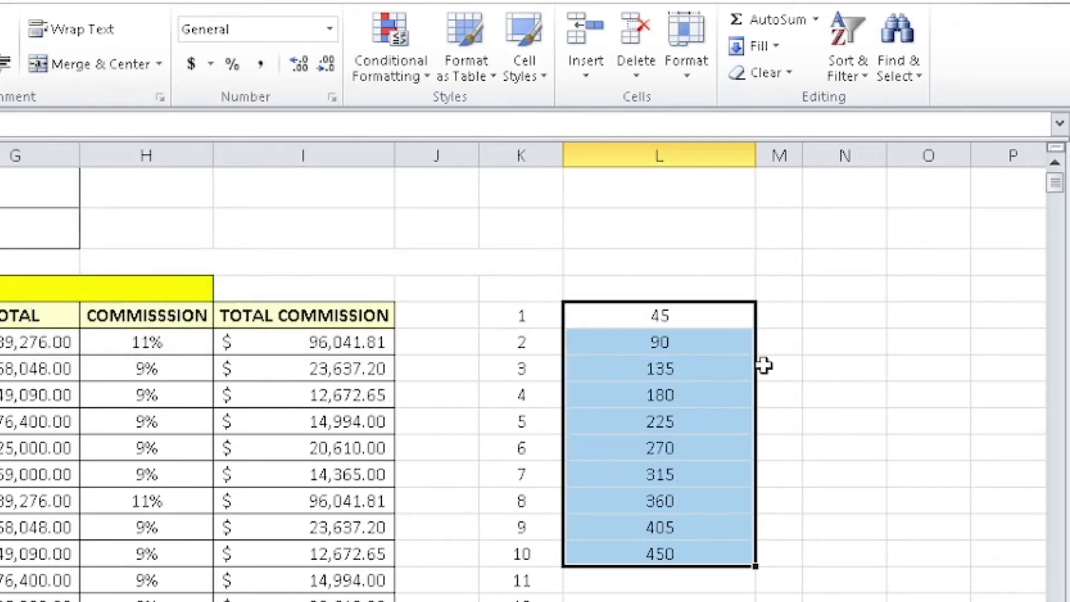
Step: Enter 2 in cell M5, beside the multiples of 45
click(786, 318)
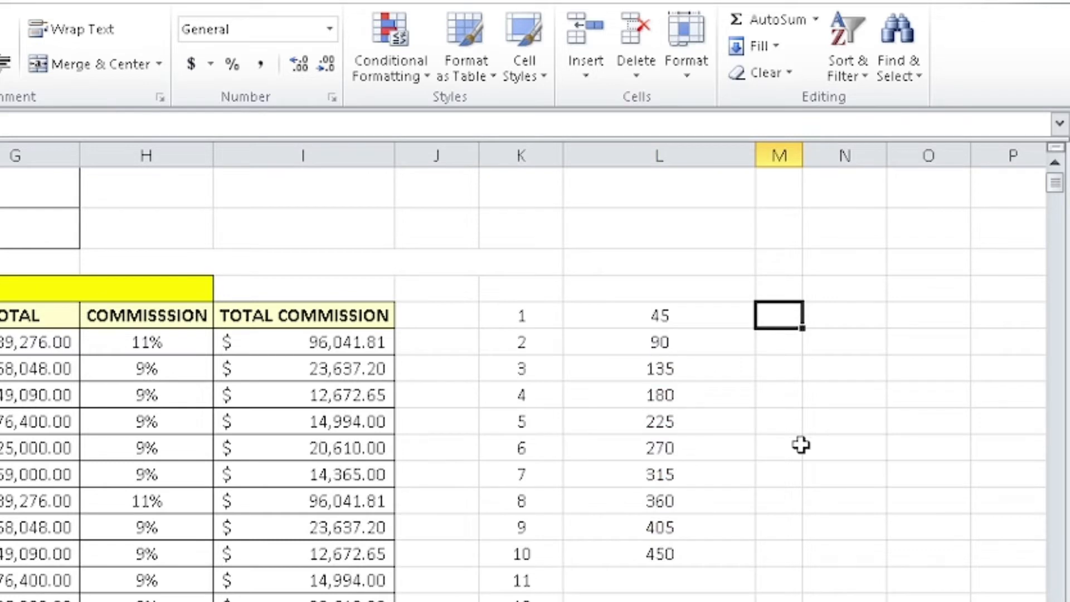
text(23)
key(BackSpace)
click(806, 378)
Step: Fill a linear series from M5 down column M with step value 2 and stop value 200, and check the filled numbers
click(779, 315)
click(757, 46)
click(783, 203)
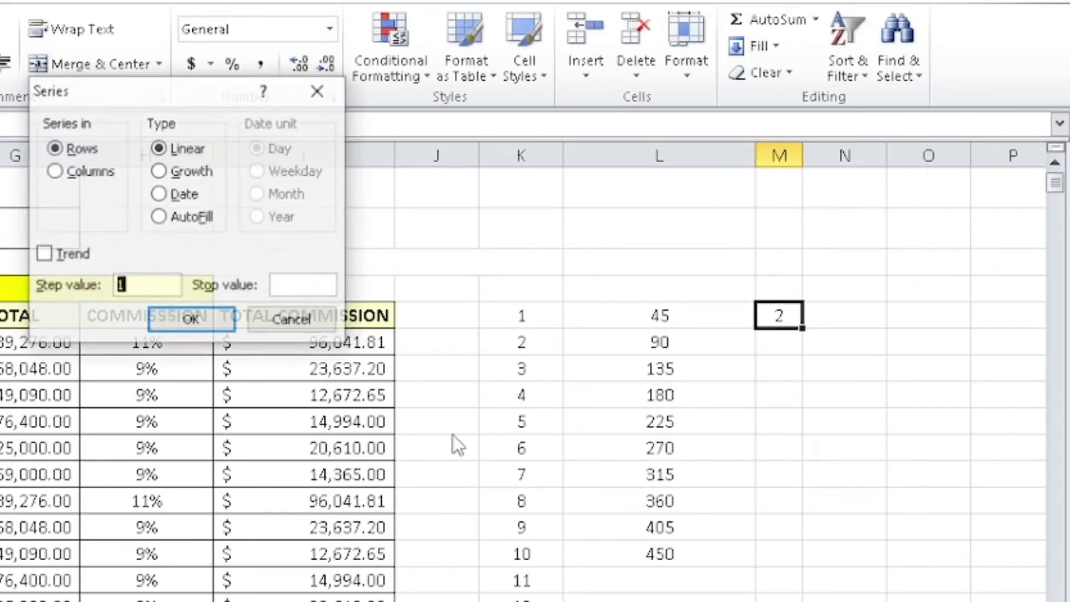
click(119, 285)
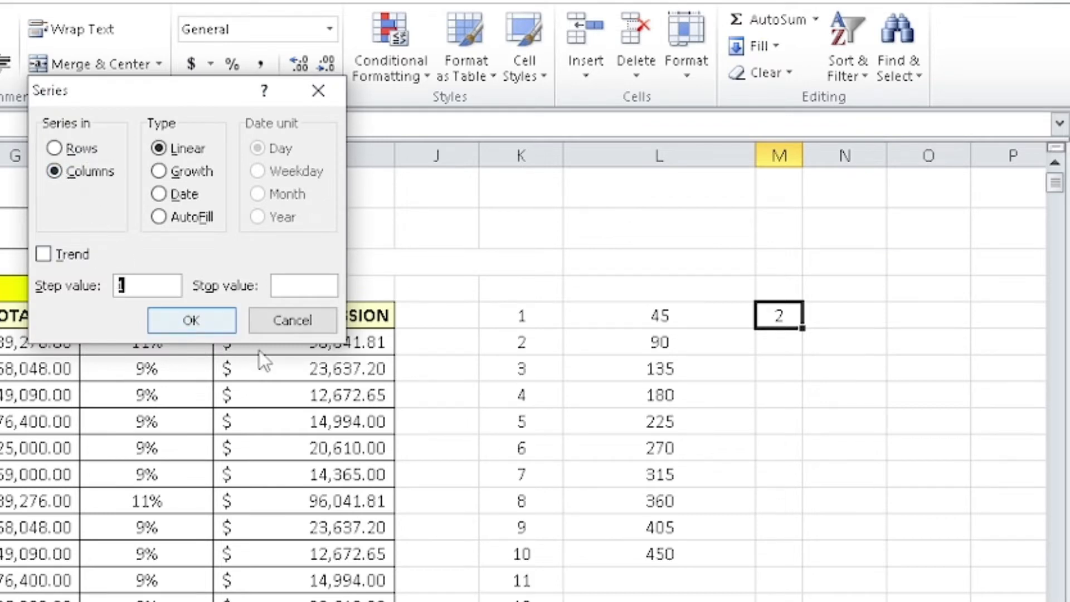
text(2)
click(314, 287)
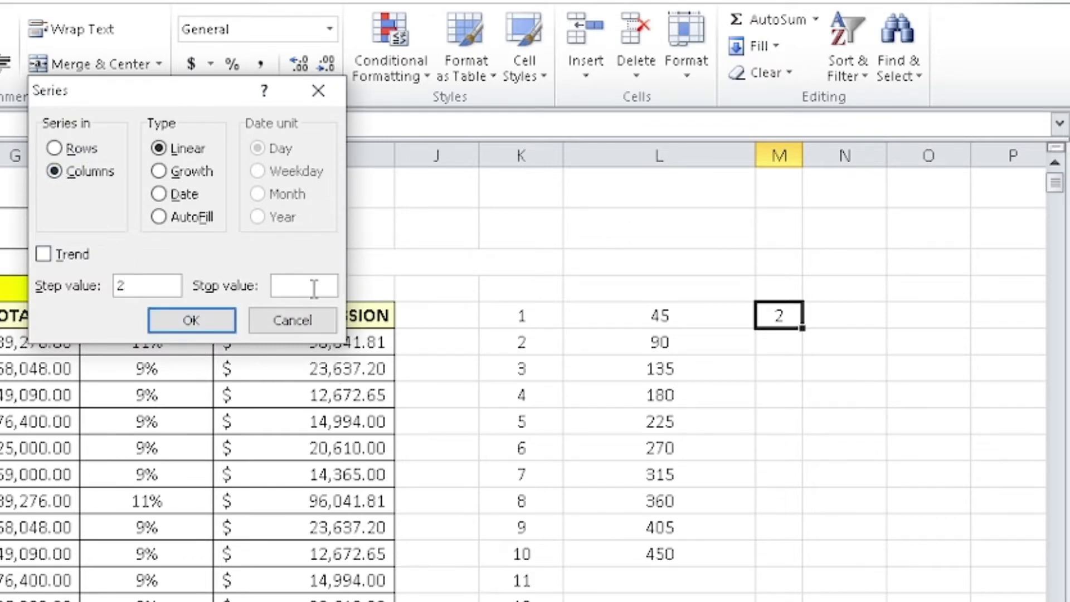
text(200)
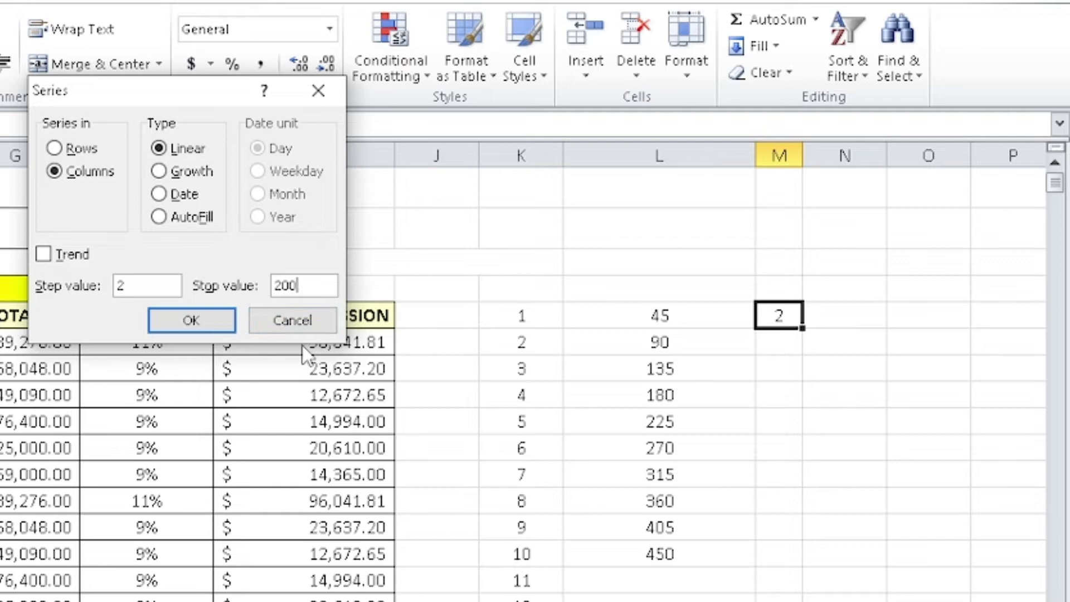
click(192, 323)
scroll(1024, 218, down, 6)
mouse_move(1055, 195)
mouse_down()
mouse_move(1055, 309)
mouse_move(1058, 181)
mouse_up()
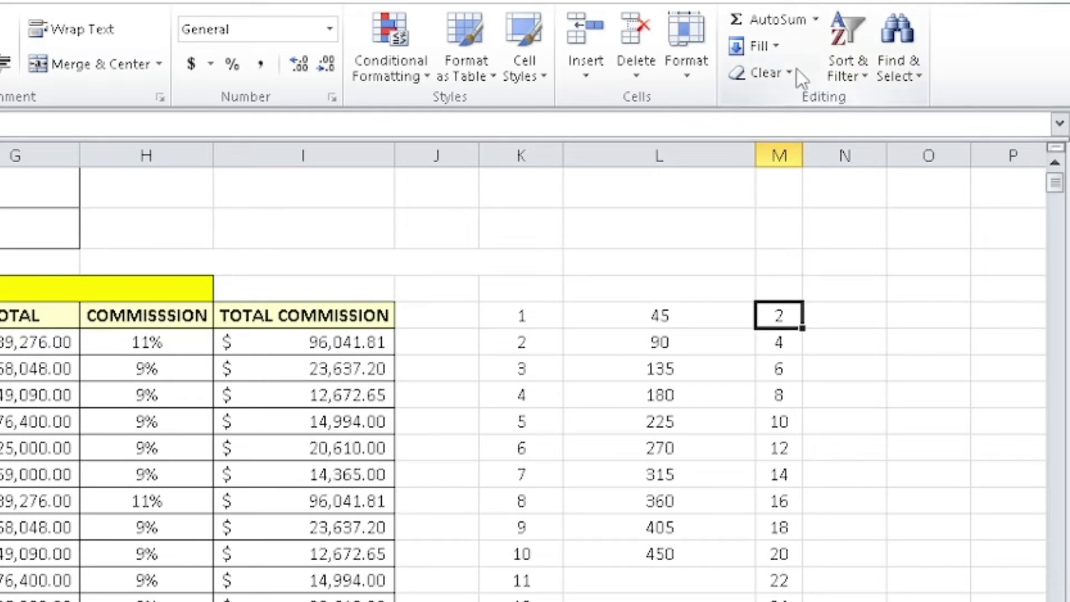
Step: Enter 2 in cell O5, leaving column N empty beside the even-number series
click(853, 307)
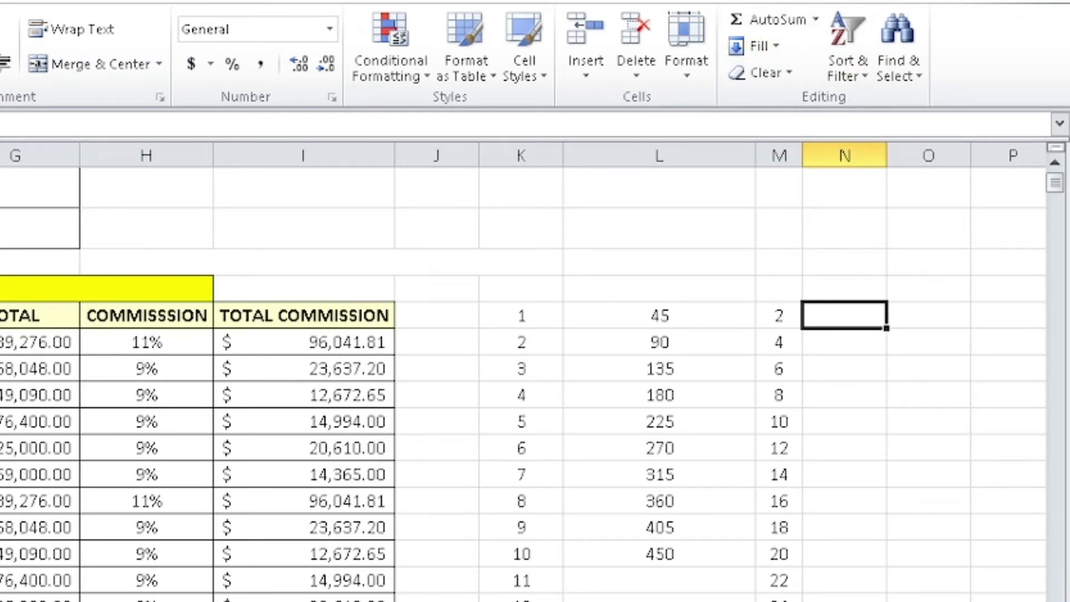
scroll(558, 334, right, 3)
click(551, 319)
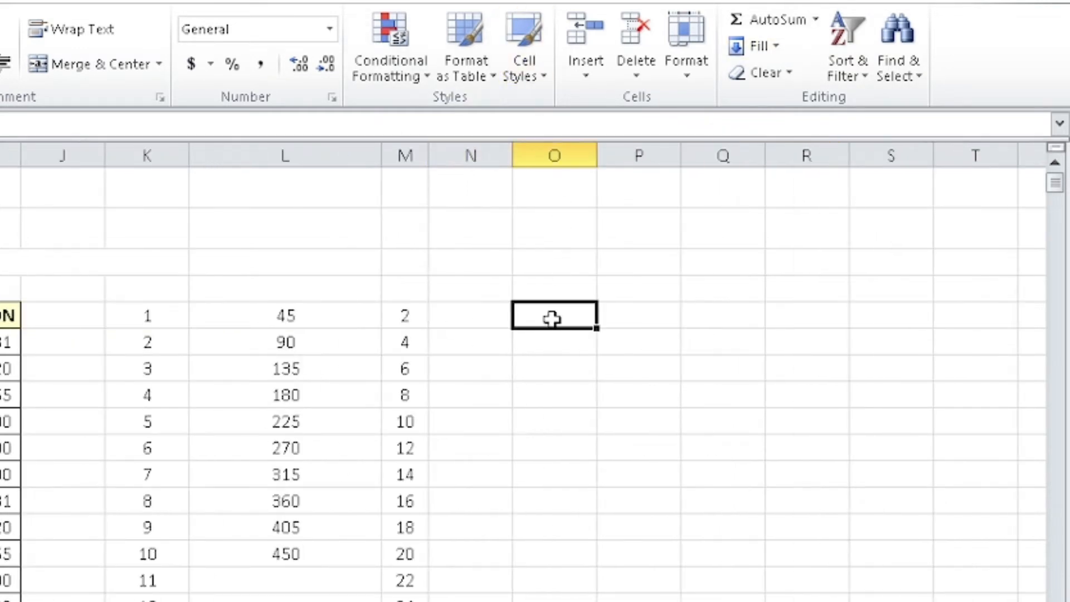
text(2)
key(Return)
Step: Fill a growth series along row 5 from O5 with step value 2 and stop value 10000
click(548, 322)
click(752, 49)
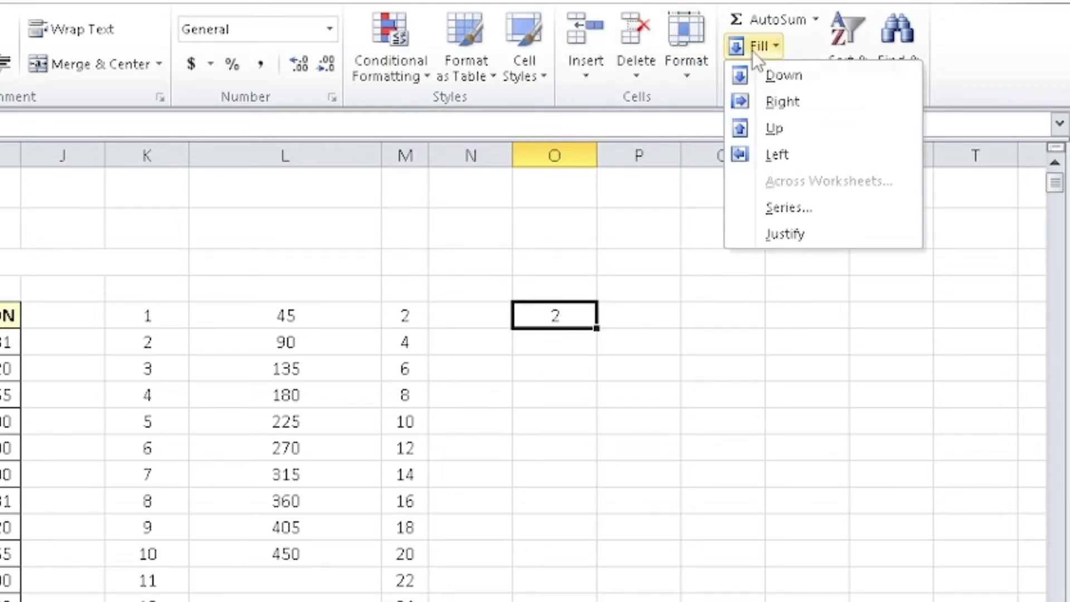
click(767, 208)
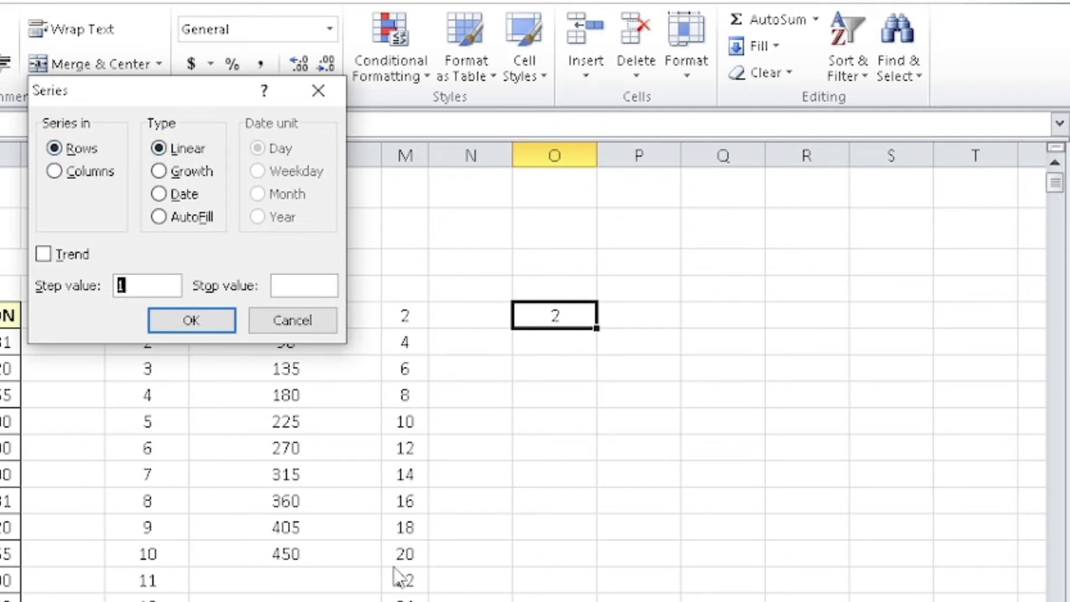
click(191, 171)
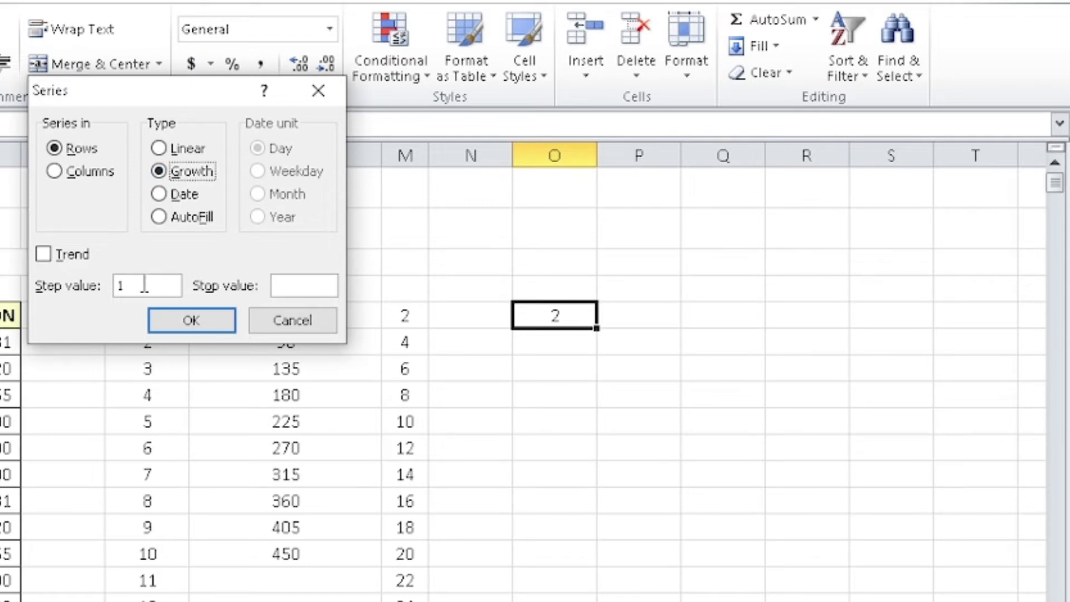
click(302, 283)
text(10000)
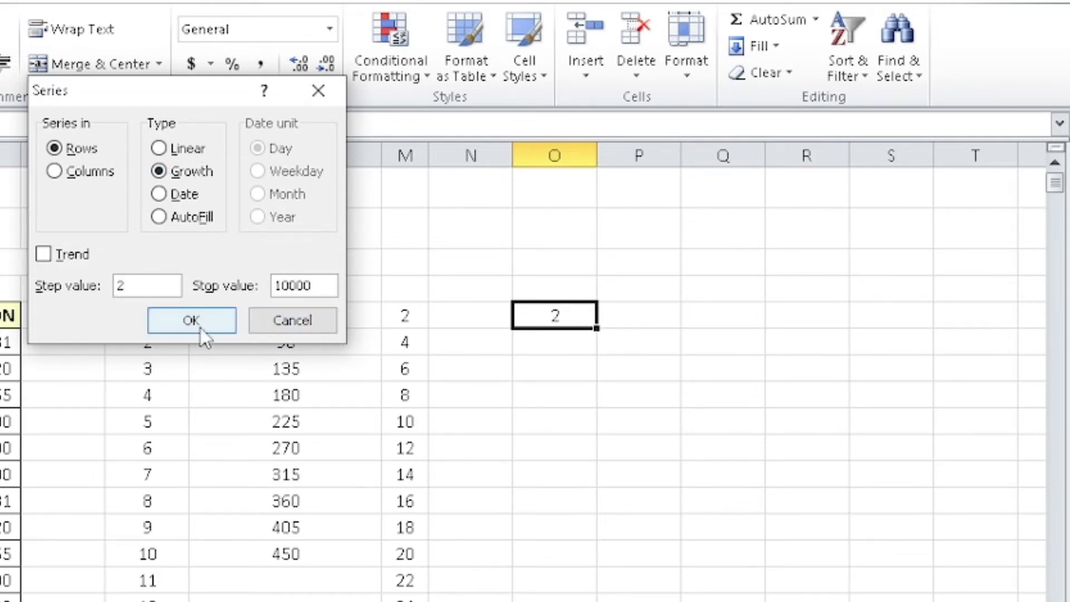
click(199, 327)
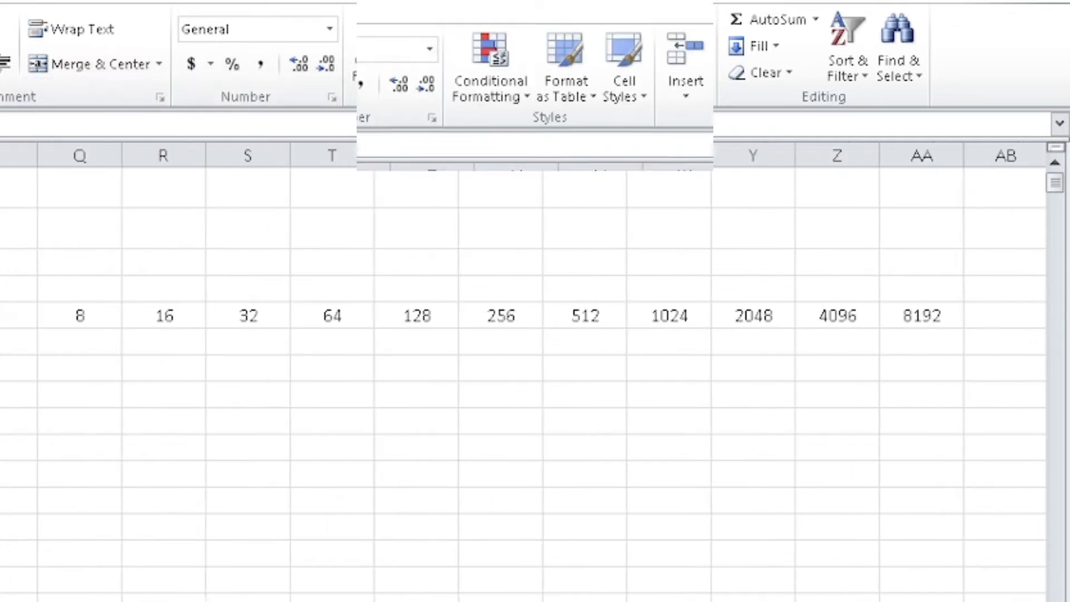
Step: Examine how the growth series progresses along row 5 from O5 to its last value in AA5
click(120, 336)
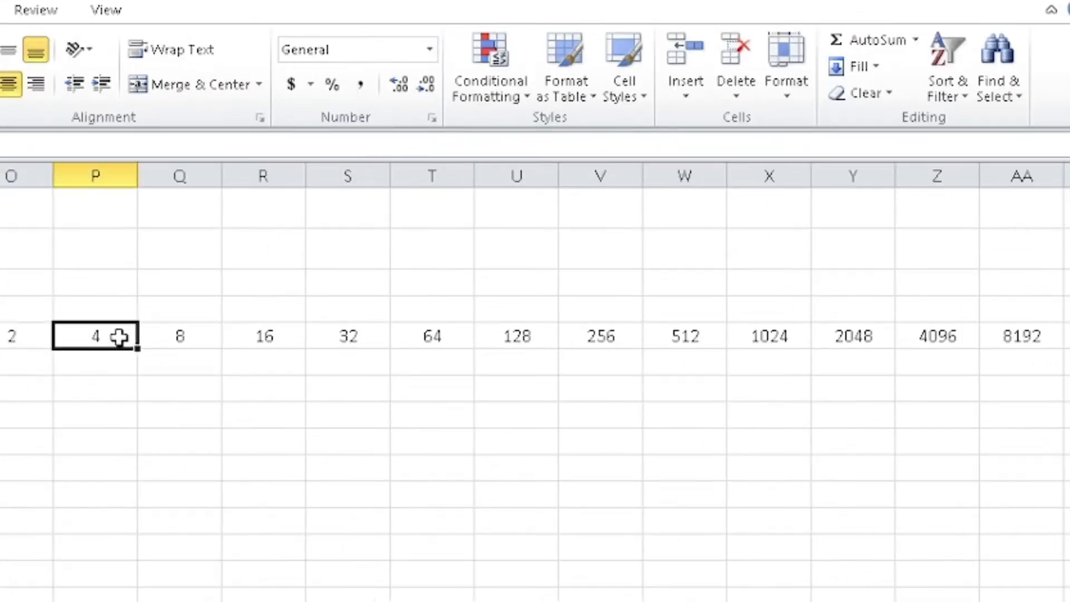
click(202, 335)
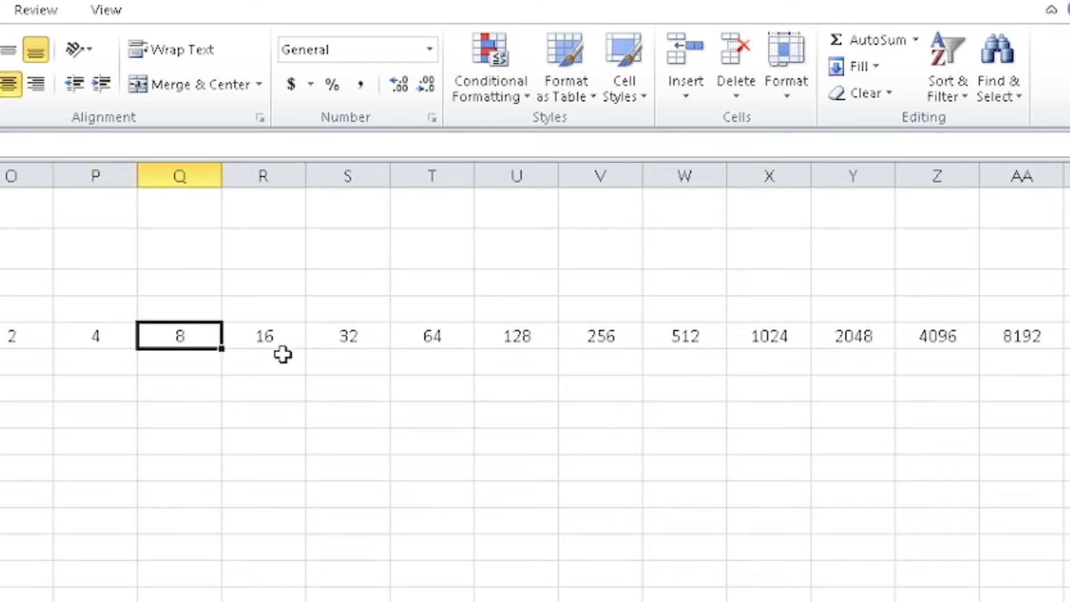
click(284, 337)
click(344, 336)
click(433, 343)
click(511, 339)
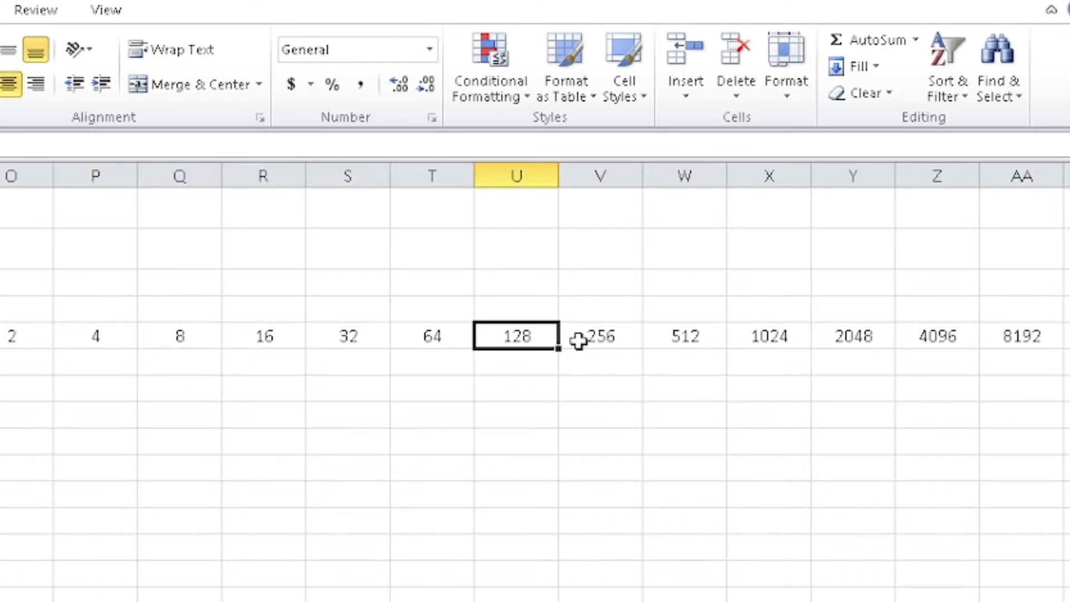
click(585, 341)
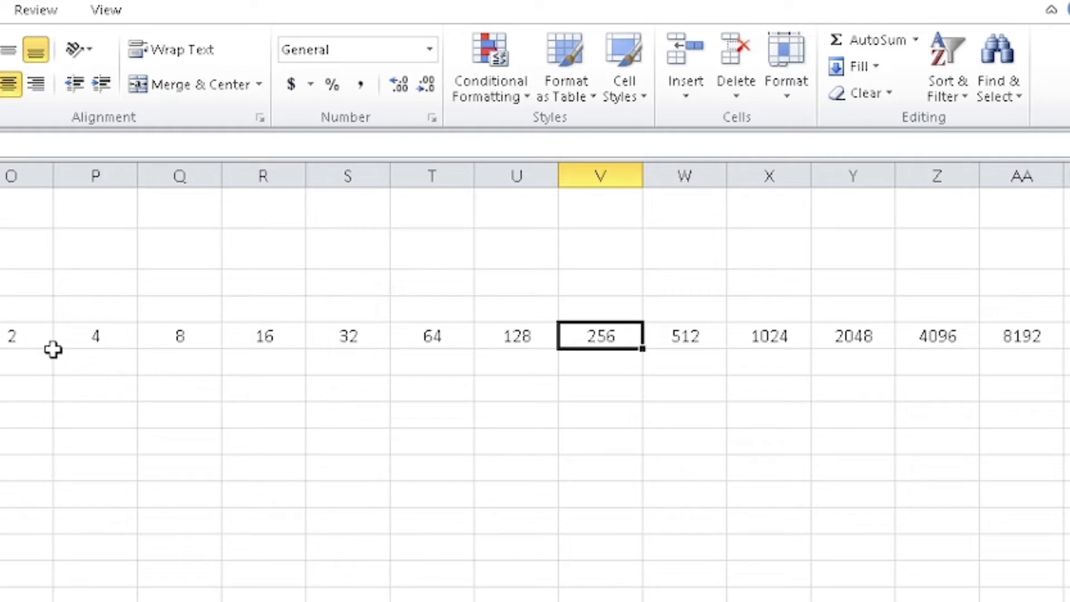
click(30, 334)
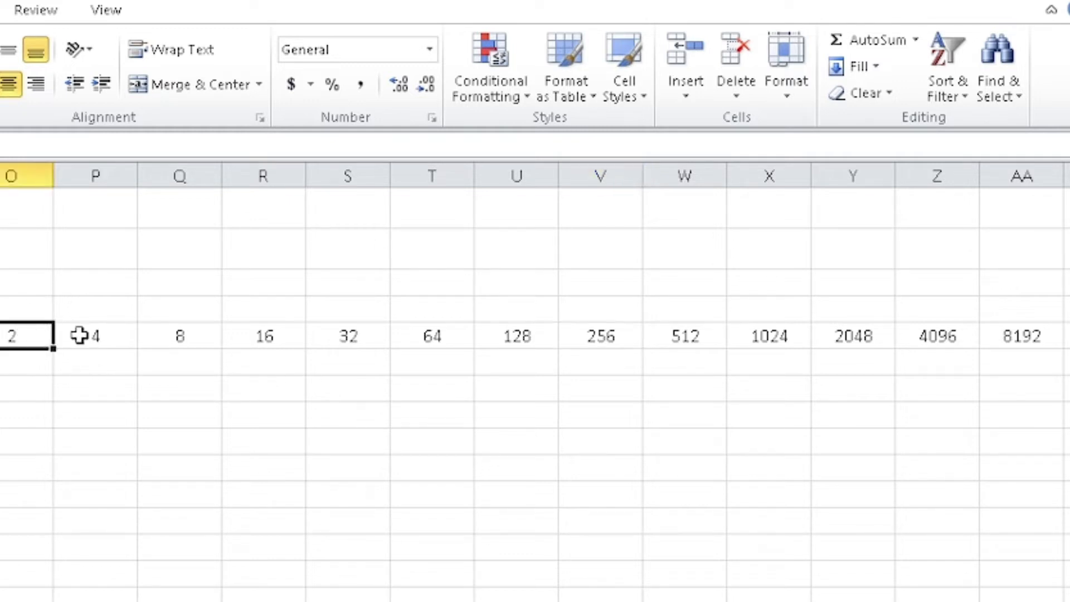
click(1030, 335)
click(1067, 336)
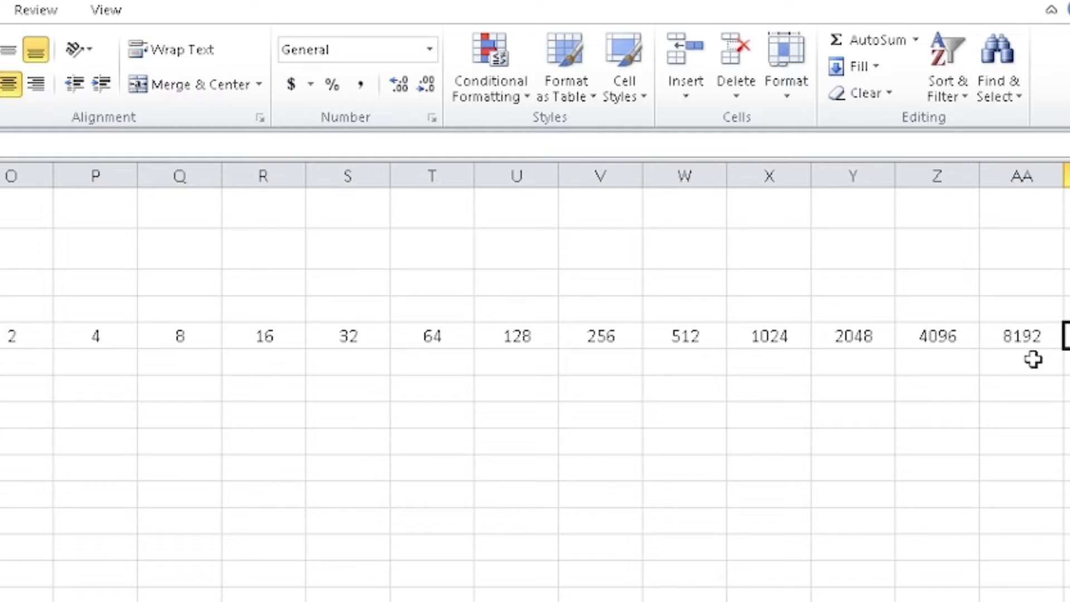
Step: Clear the contents and formatting of all cells below the PART II heading from column B onward, keeping the SALESMAN ID column
scroll(534, 385, left, 1)
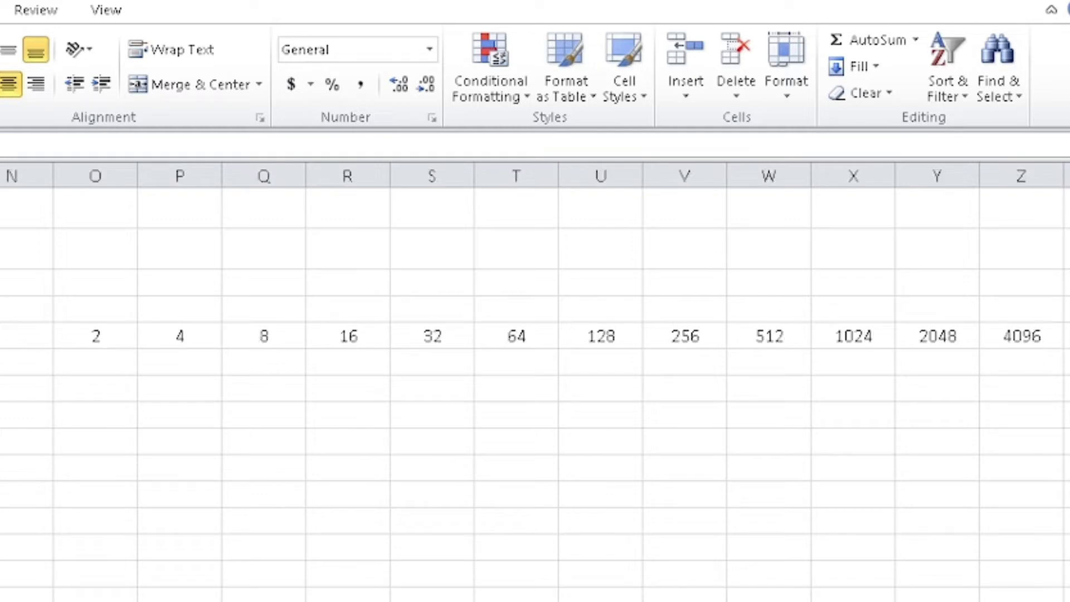
drag(77, 180, 864, 543)
click(873, 94)
click(886, 102)
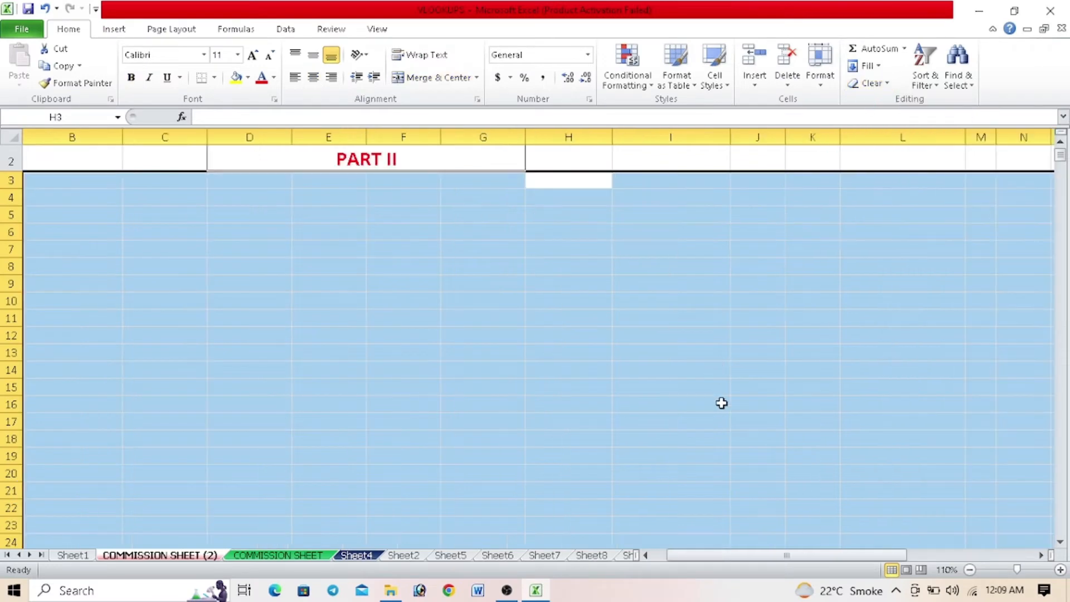
click(605, 339)
scroll(515, 319, up, 1)
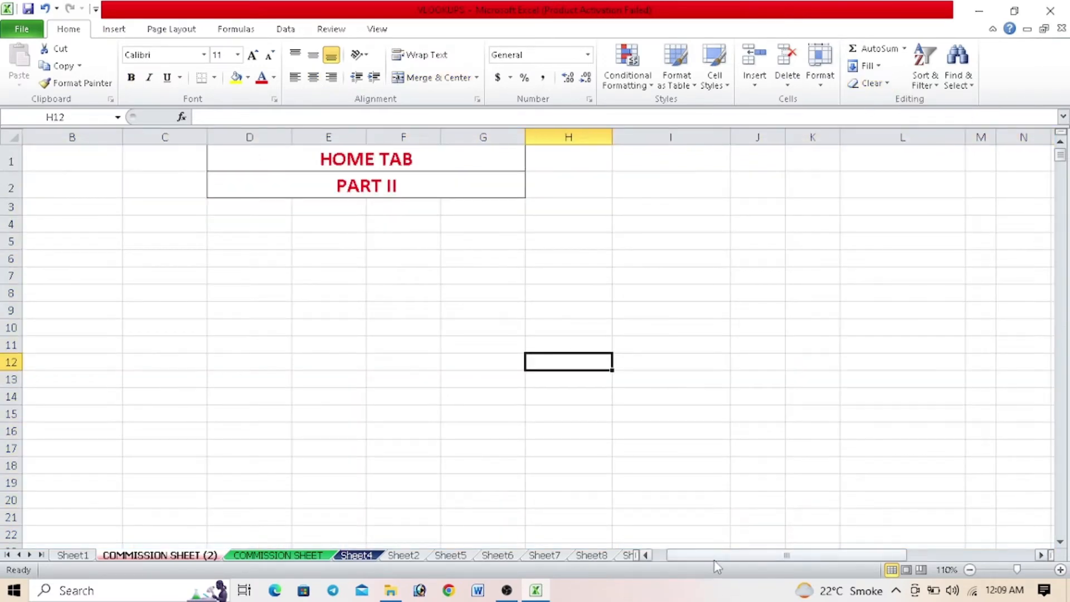
drag(646, 555, 598, 568)
click(214, 270)
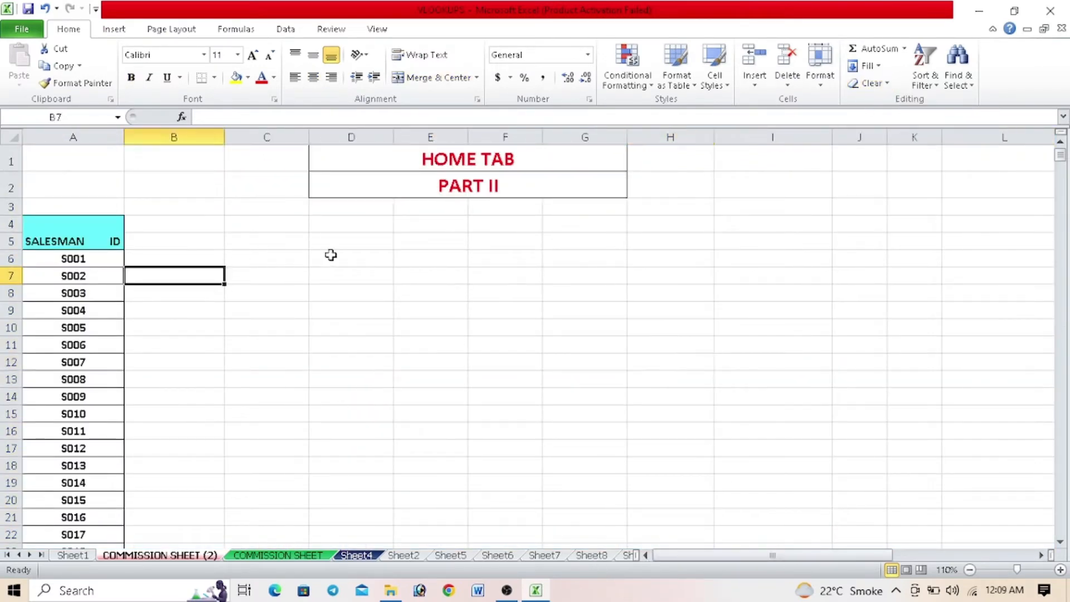
click(285, 255)
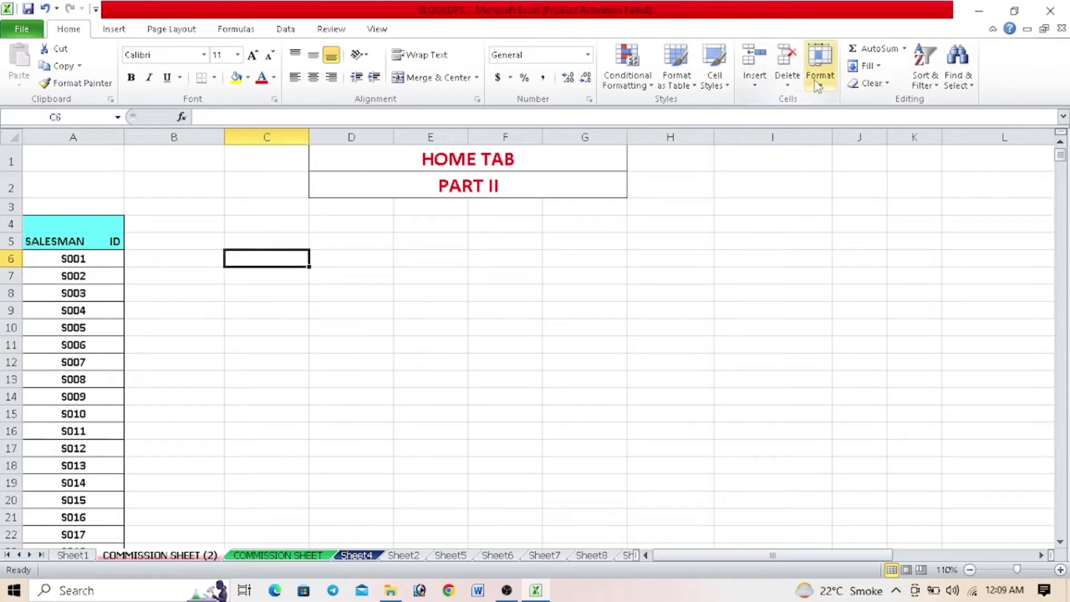
click(875, 67)
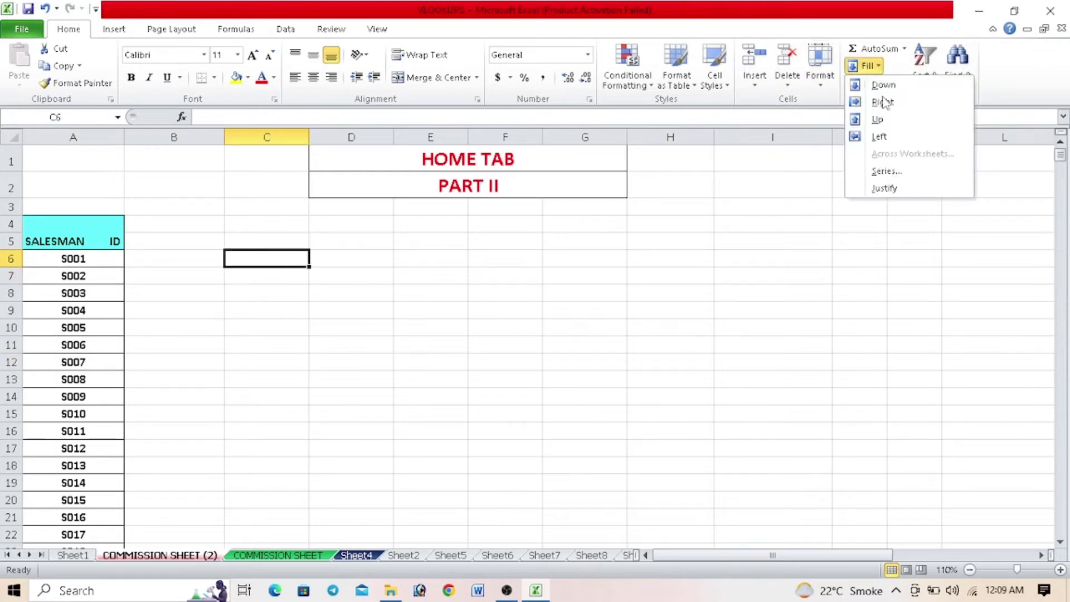
click(903, 171)
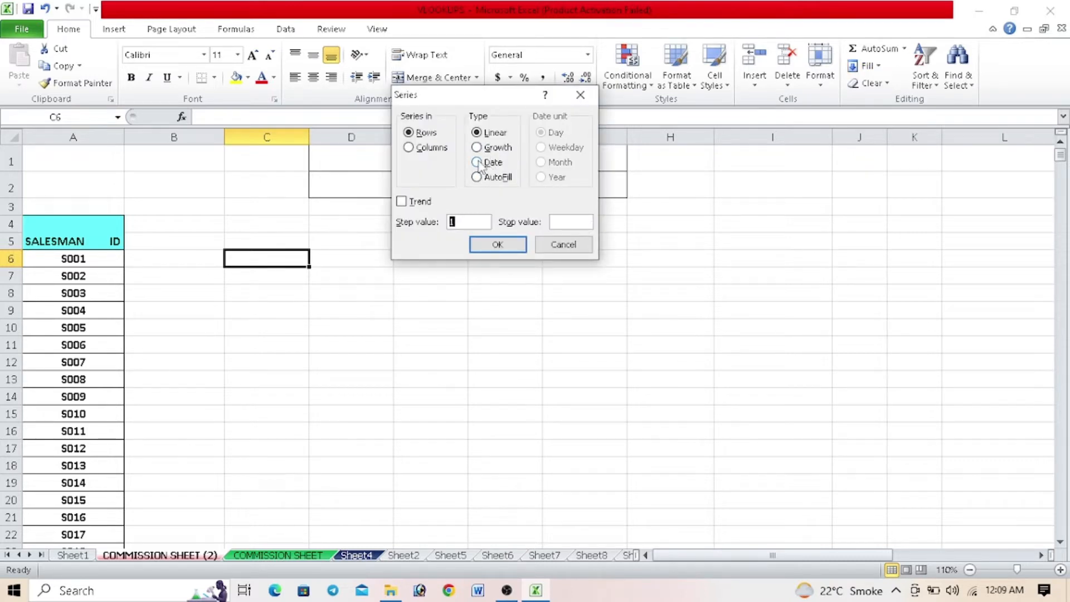
click(565, 245)
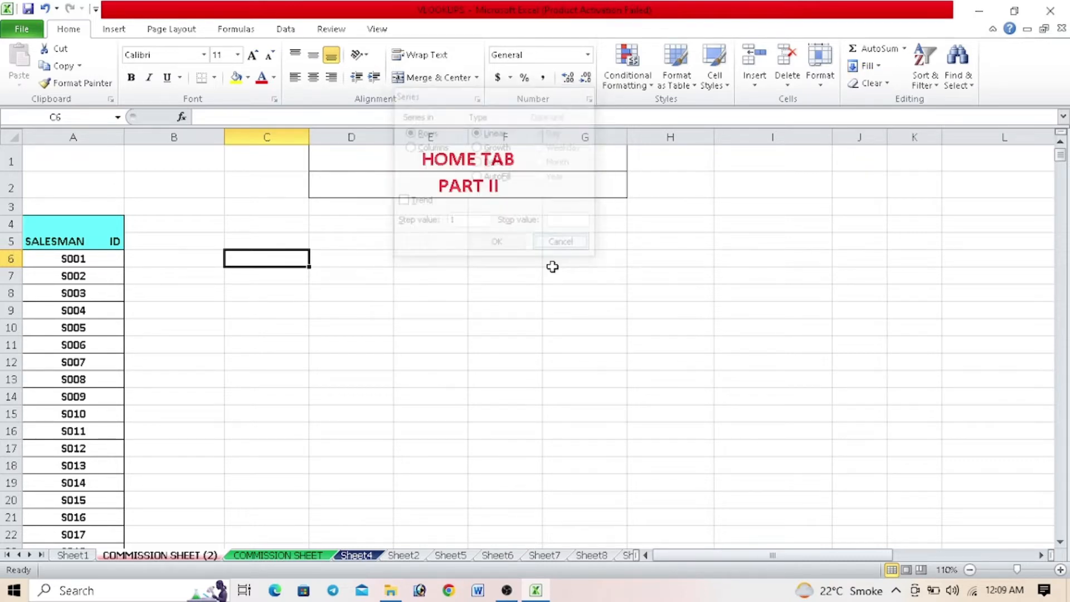
Step: Enter the date 02-01-2023 in D6 and 02/02/2023 directly below it in D7
click(371, 261)
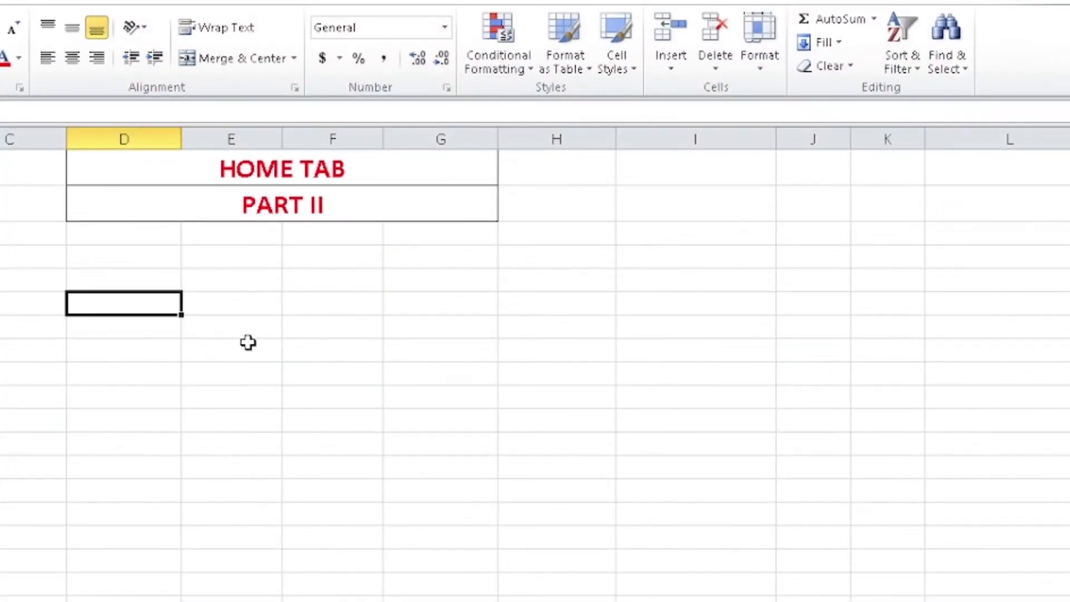
text(02-01-2023)
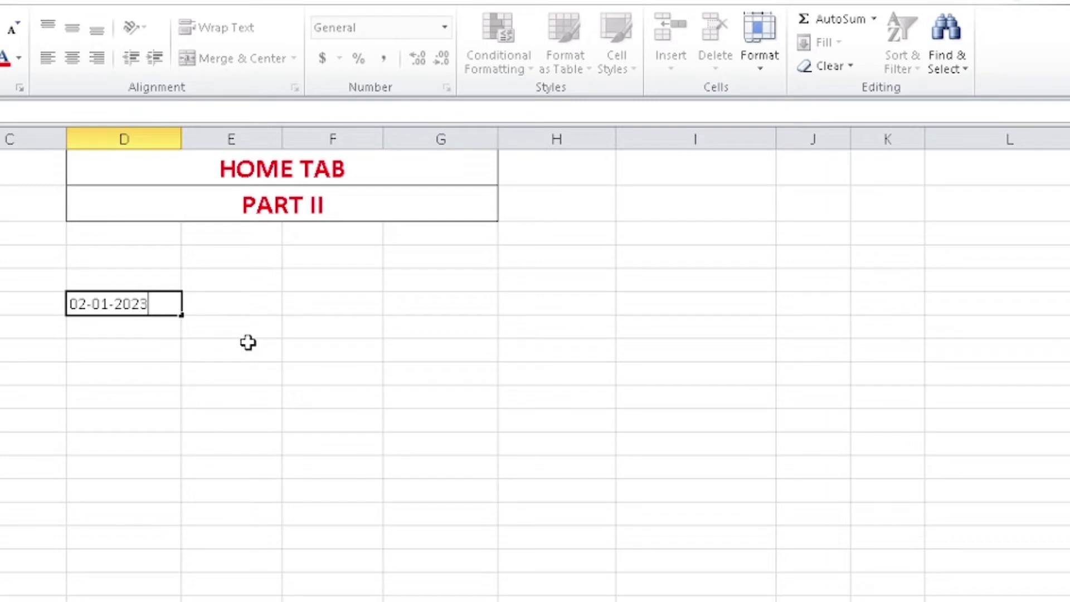
key(Return)
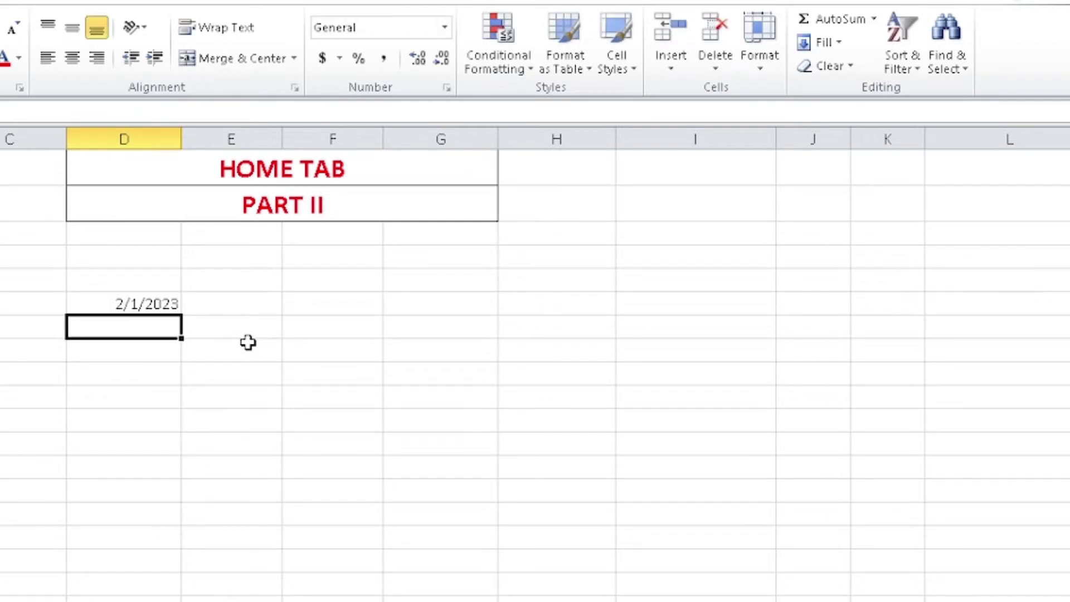
text(02)
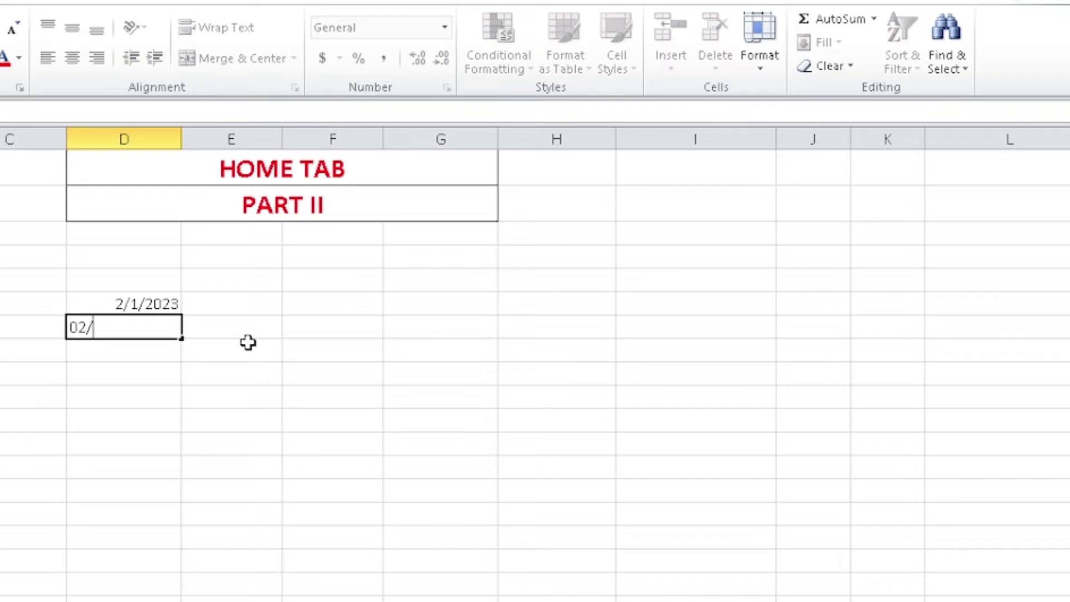
text(/02/2023)
key(Return)
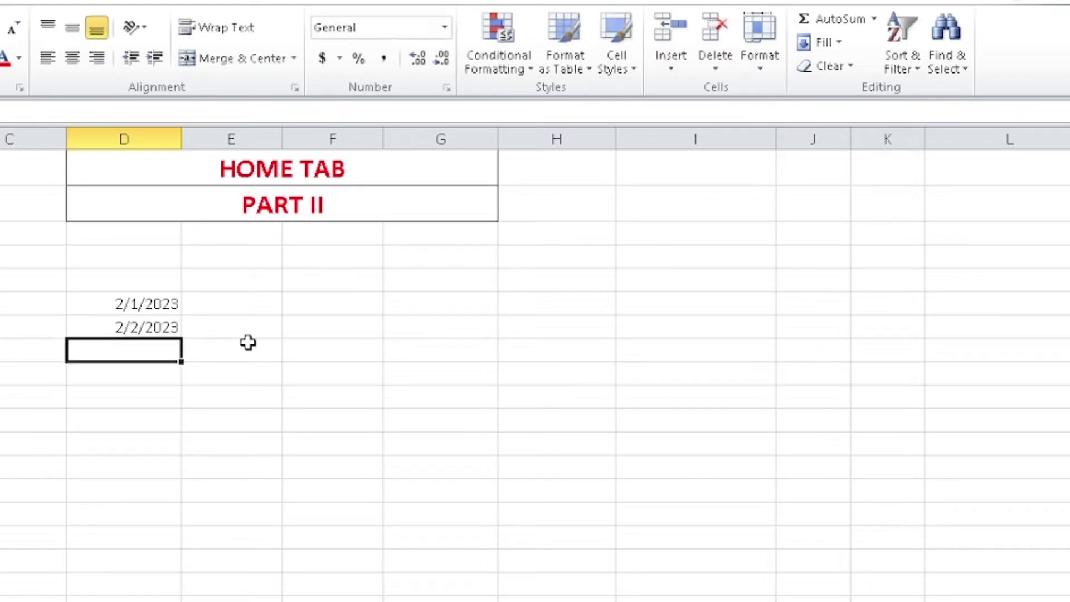
Step: Fill D6:D41 with a date series in columns, using Day as the date unit and step value 1
drag(153, 305, 143, 527)
click(823, 43)
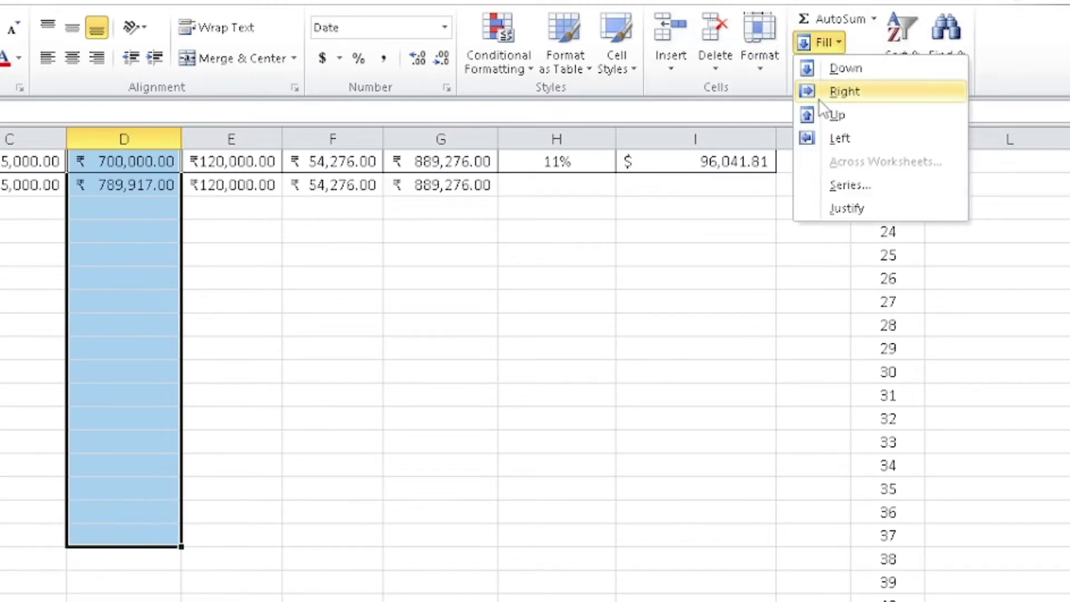
click(835, 185)
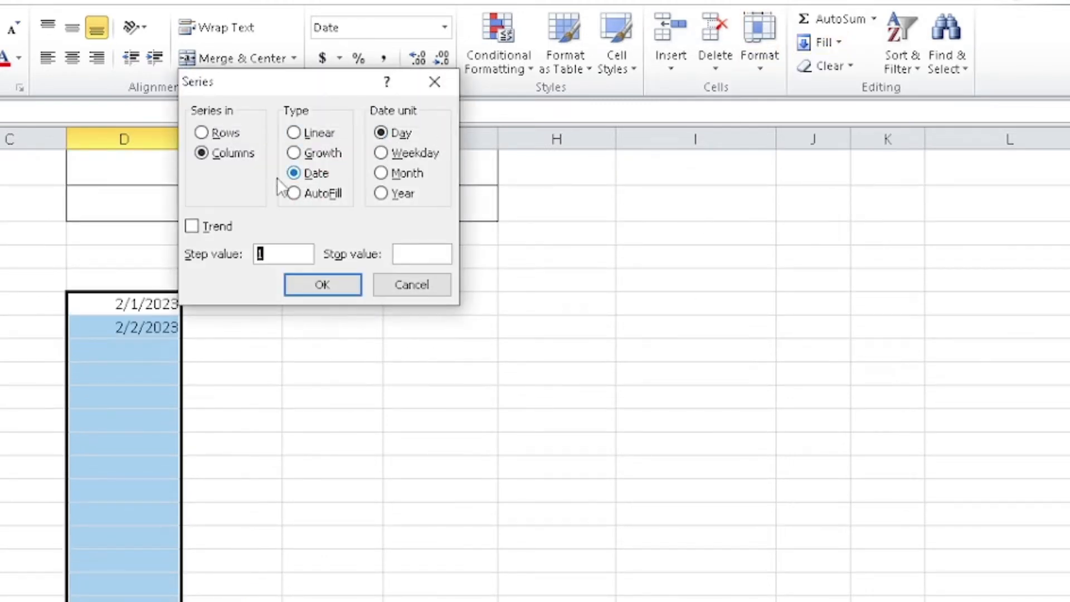
click(327, 284)
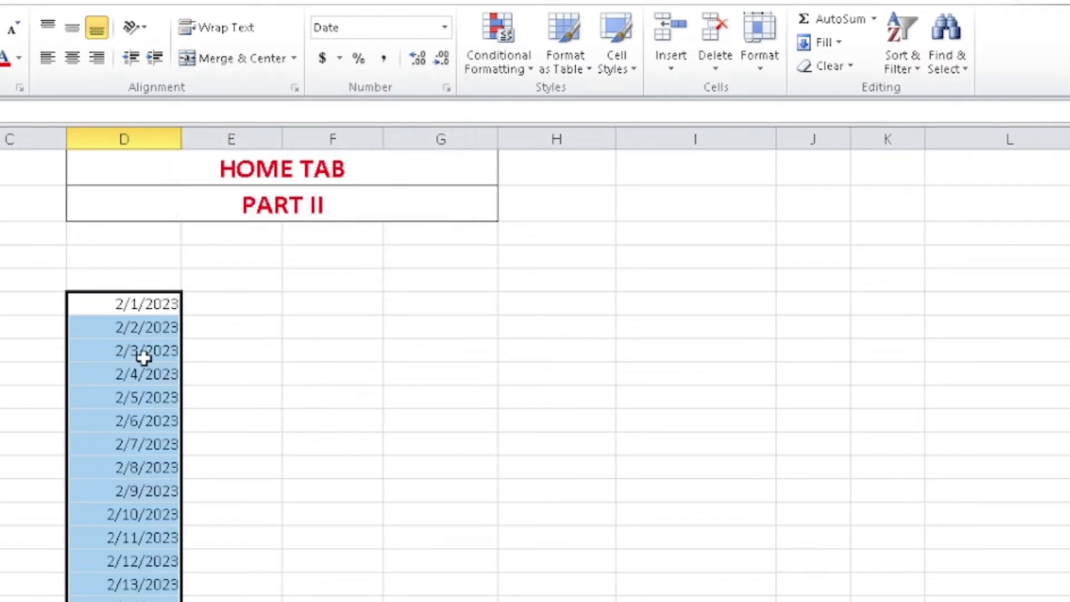
scroll(108, 346, down, 4)
scroll(113, 370, down, 3)
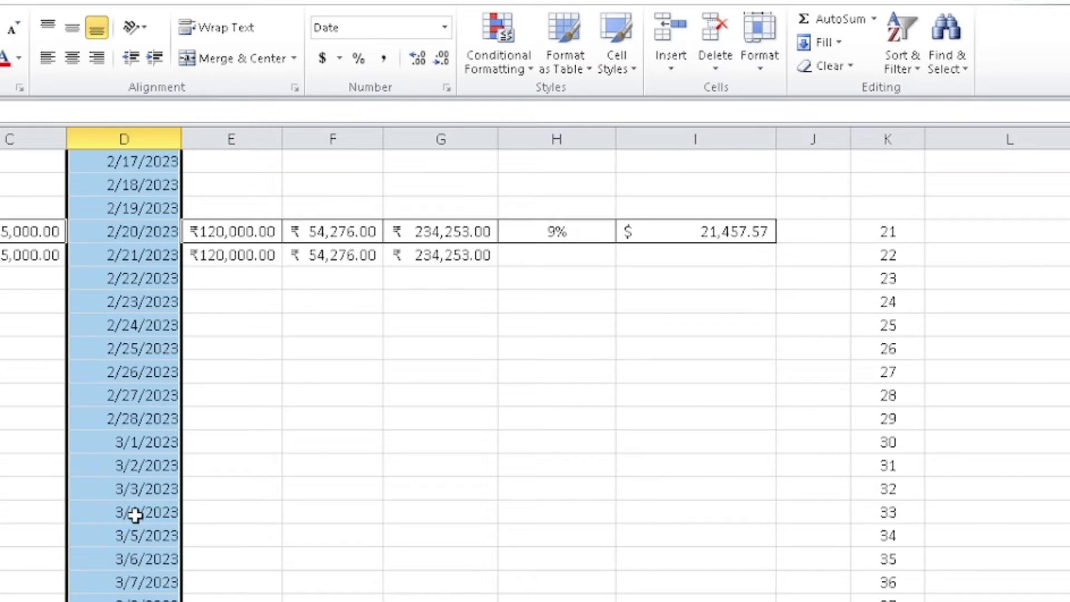
scroll(196, 502, up, 7)
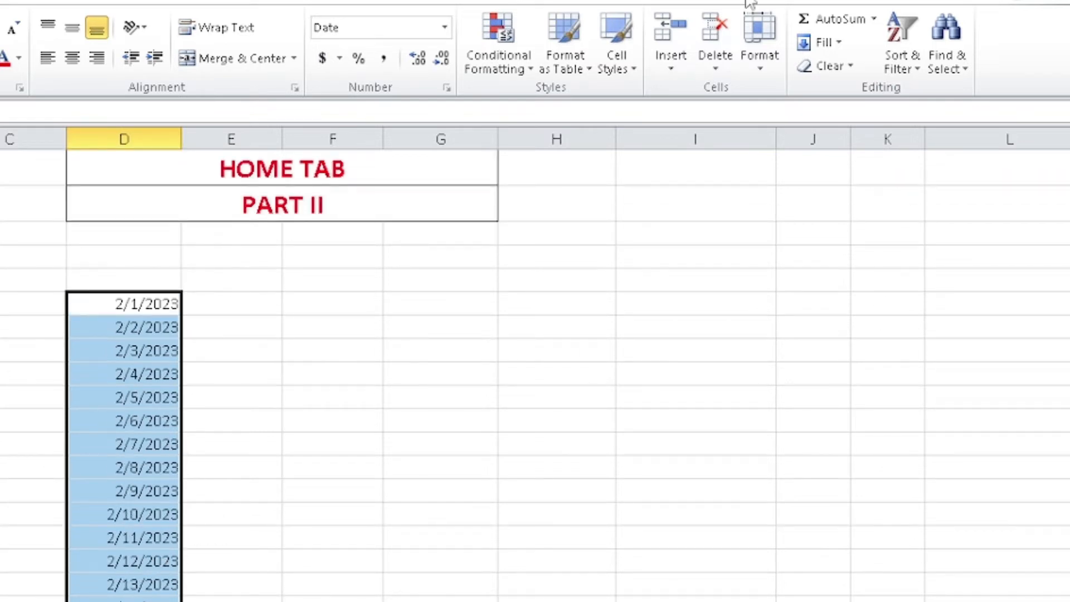
Step: Refill D6:D41 as a Weekday date series with step value 1 and check the dates around the second weekend
click(822, 42)
click(823, 189)
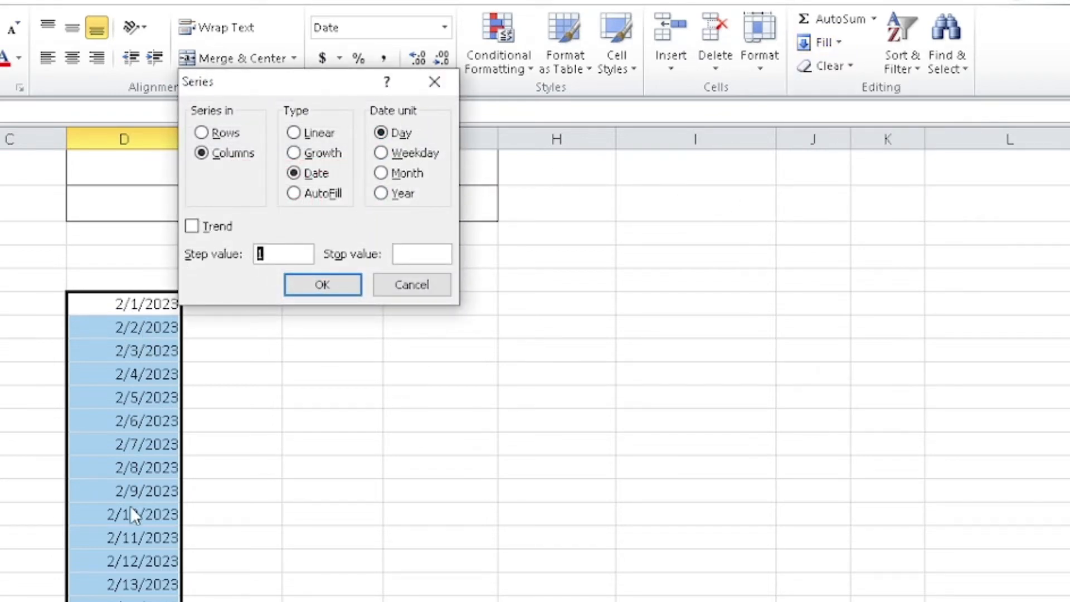
click(402, 157)
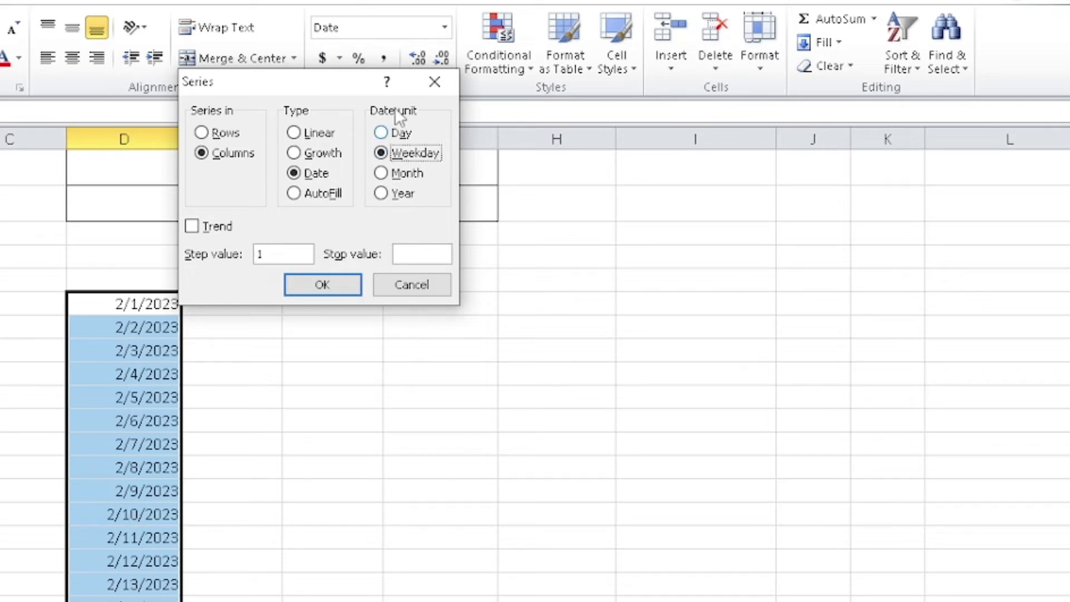
click(348, 287)
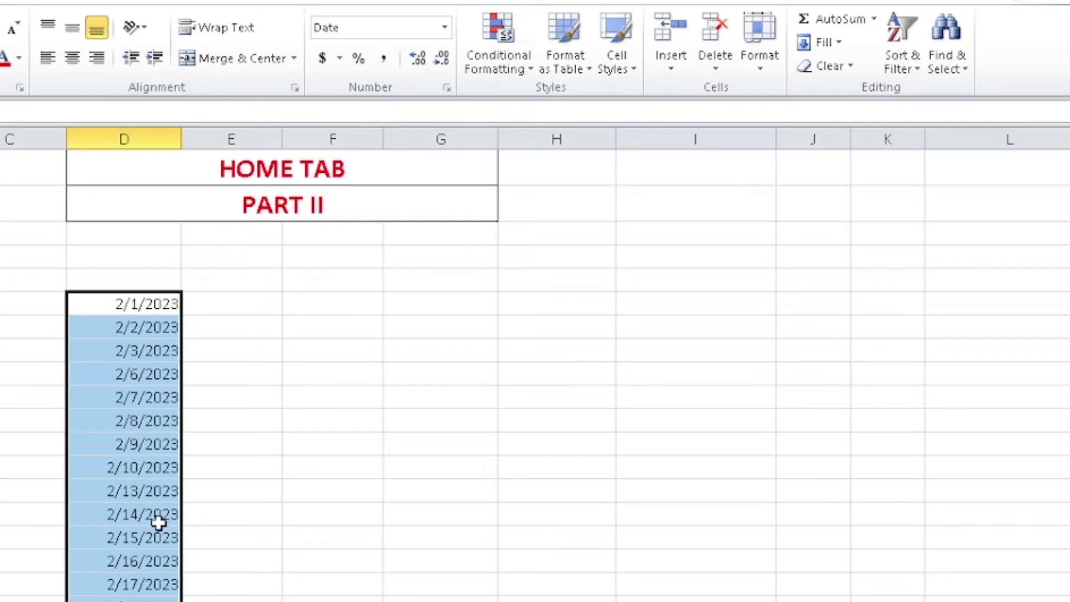
click(137, 481)
click(138, 474)
key(shift+Down)
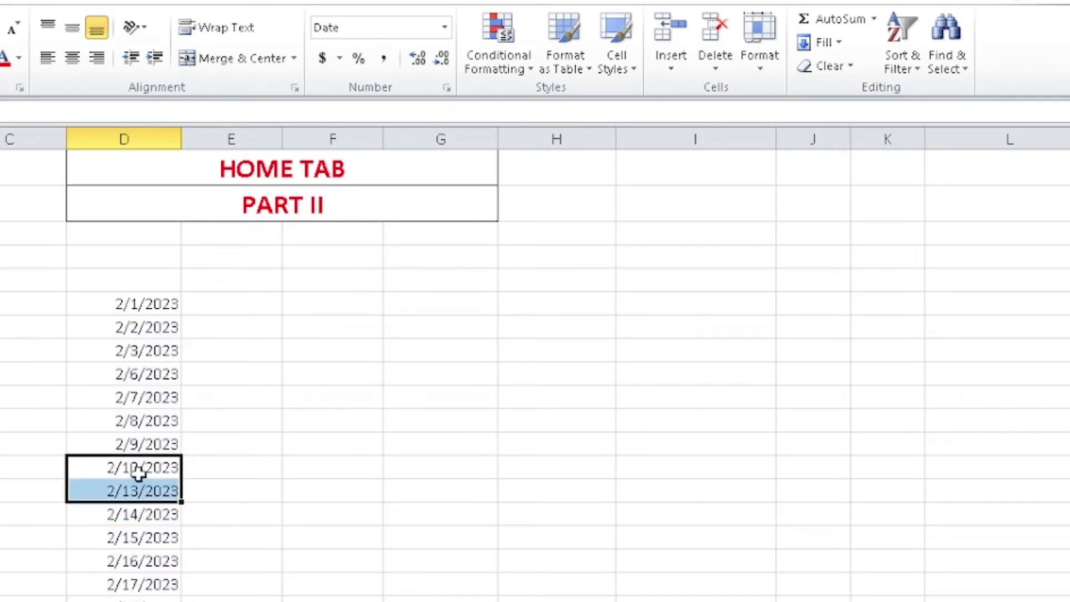
Step: Select the dates in D6:D41 and refill them as a date series by Month with step value 1
drag(147, 307, 140, 234)
click(152, 600)
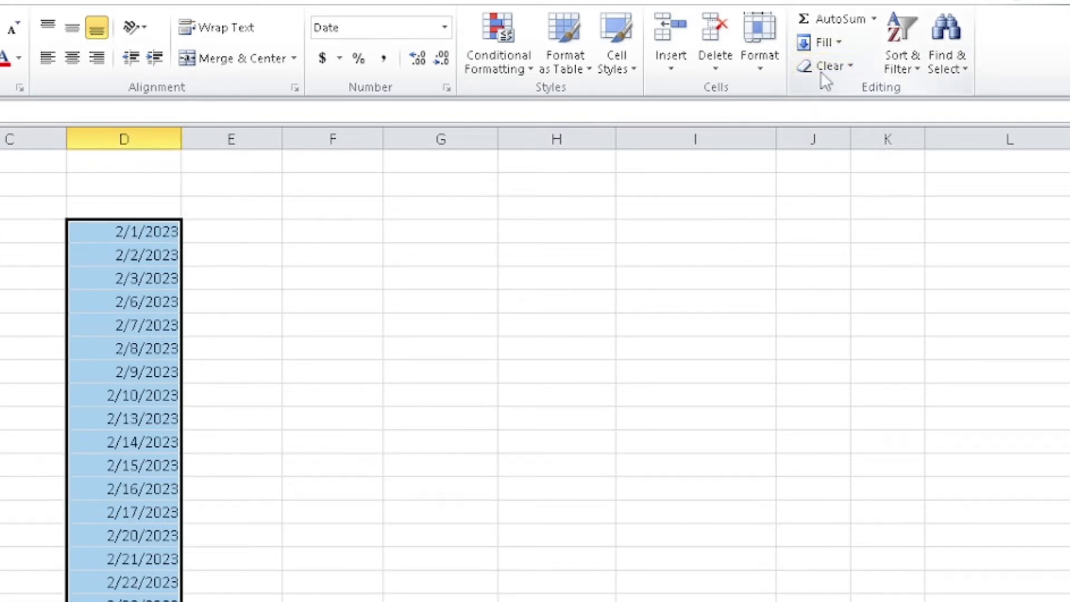
click(823, 42)
click(857, 187)
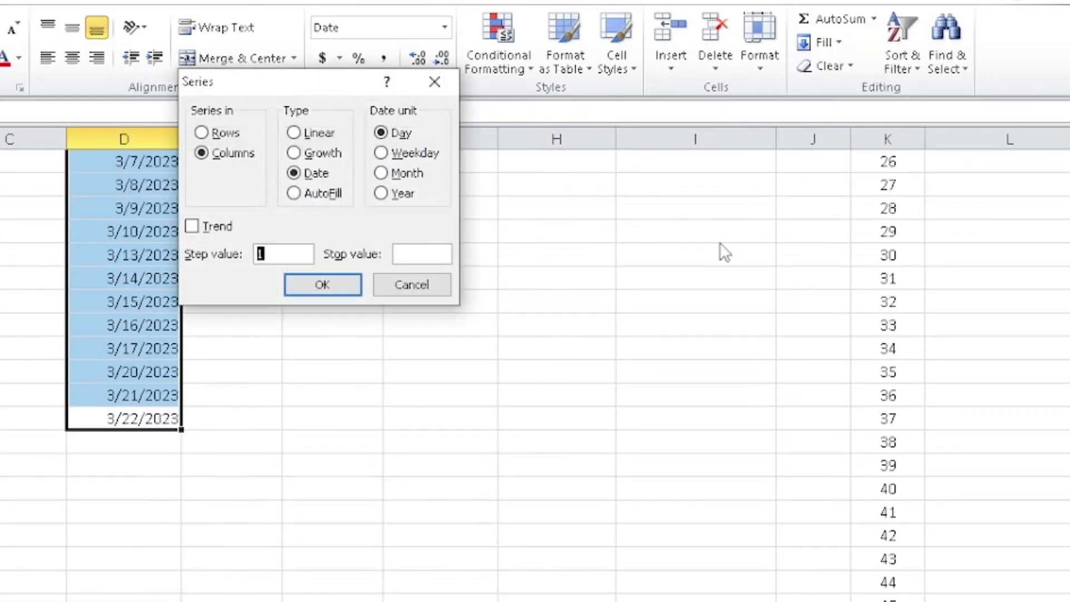
click(380, 173)
click(350, 283)
scroll(147, 302, up, 7)
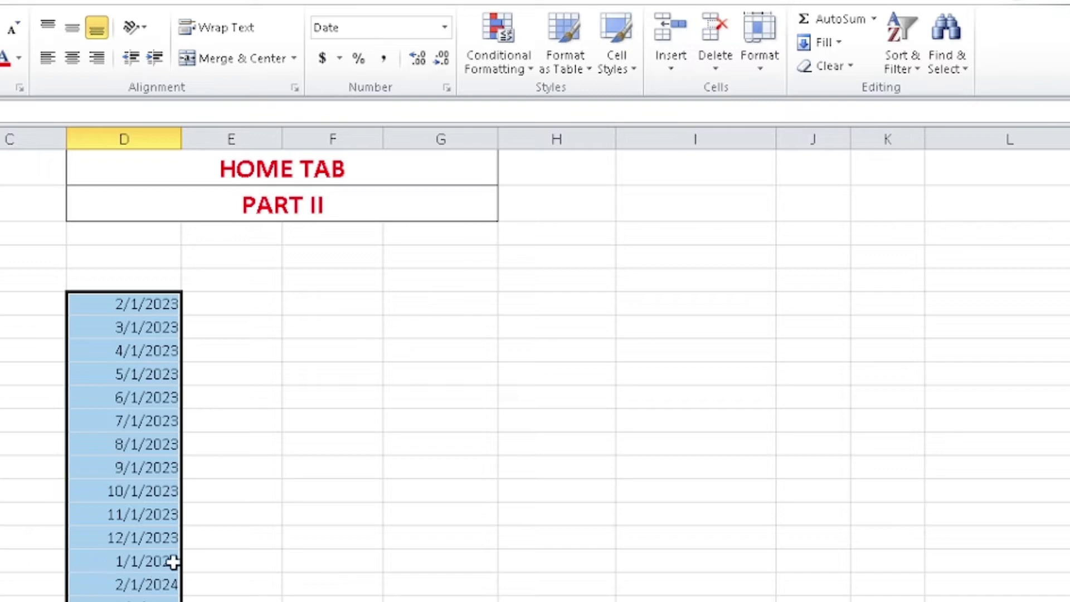
Step: Refill D6:D41 as a date series by Year with step value 1
click(824, 42)
click(830, 181)
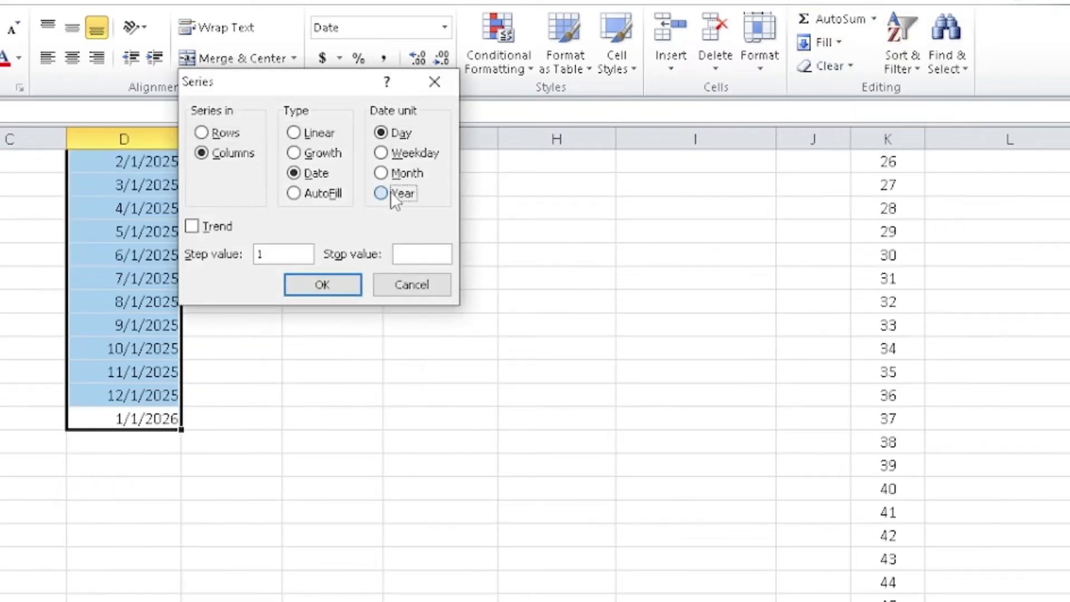
click(381, 193)
click(338, 288)
scroll(71, 265, up, 10)
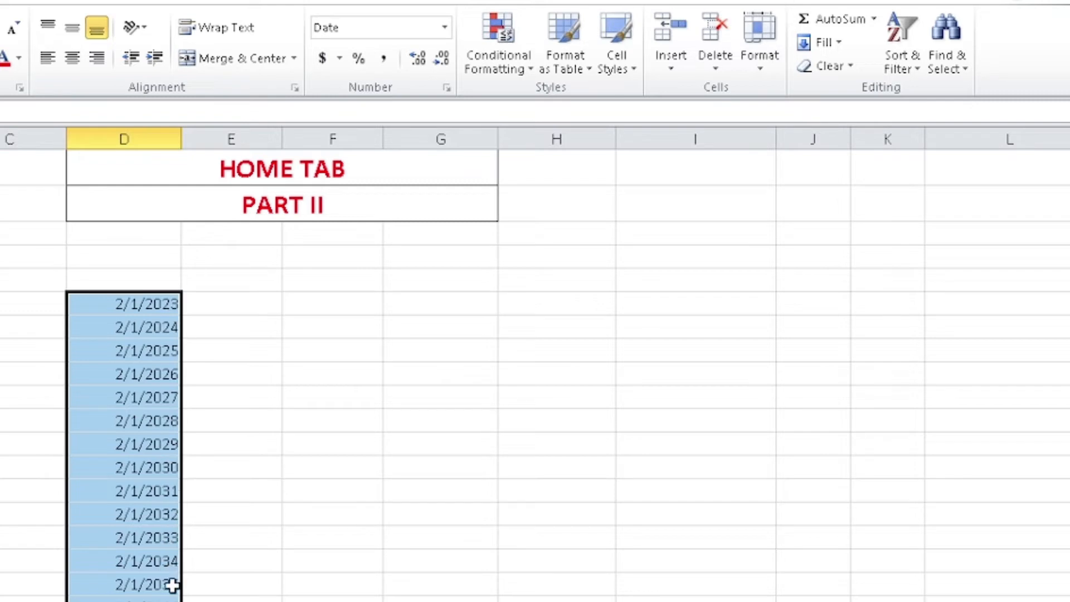
click(824, 43)
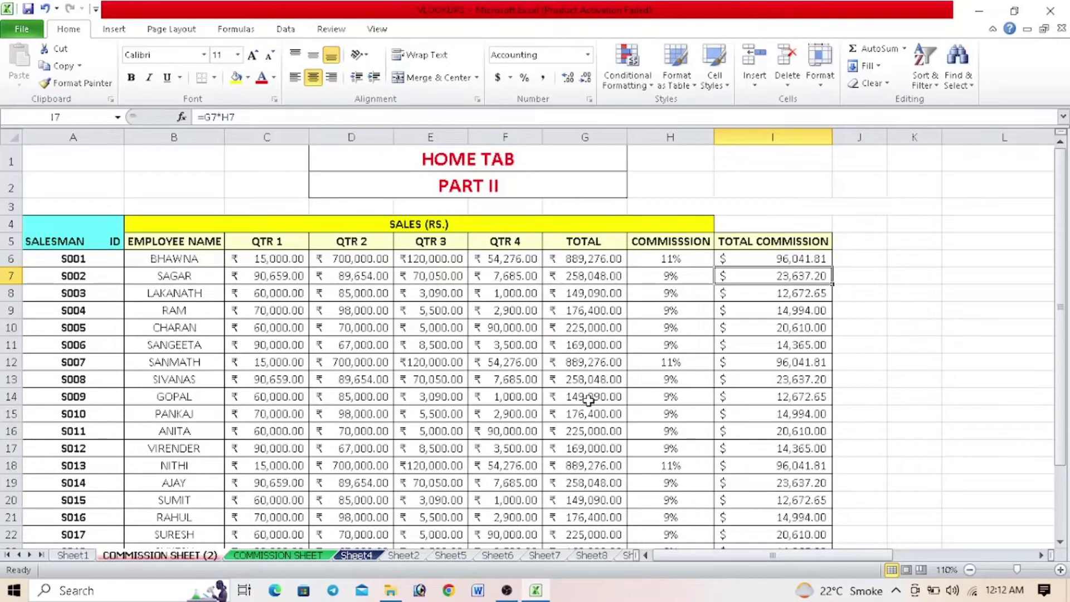
click(885, 83)
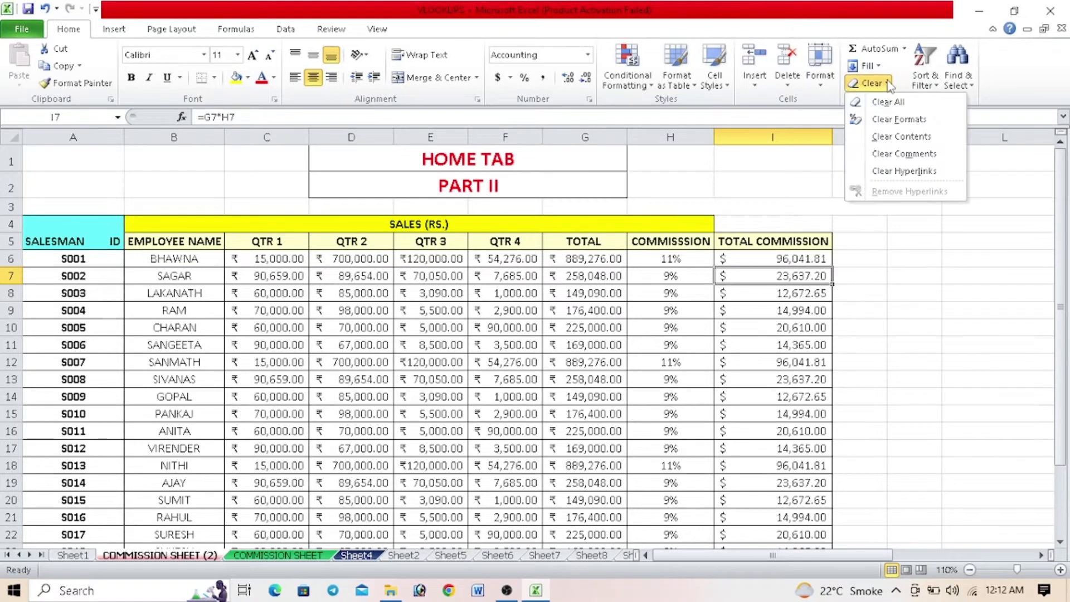
key(Escape)
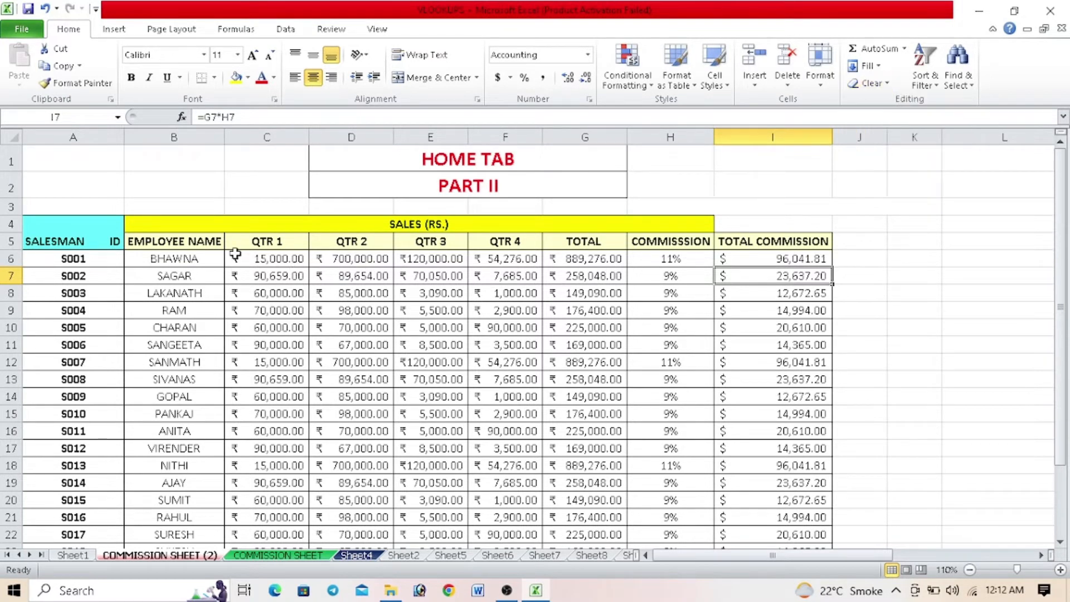
Step: Format the employee records in B6:I16 with red text and a light blue fill
drag(204, 258, 765, 434)
click(274, 78)
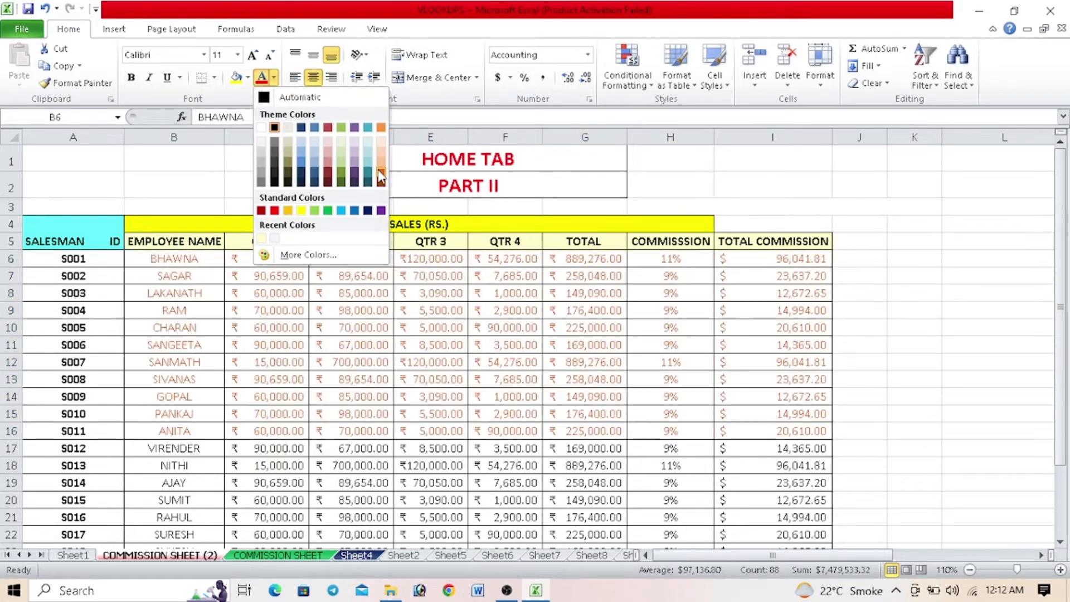
click(366, 210)
click(247, 78)
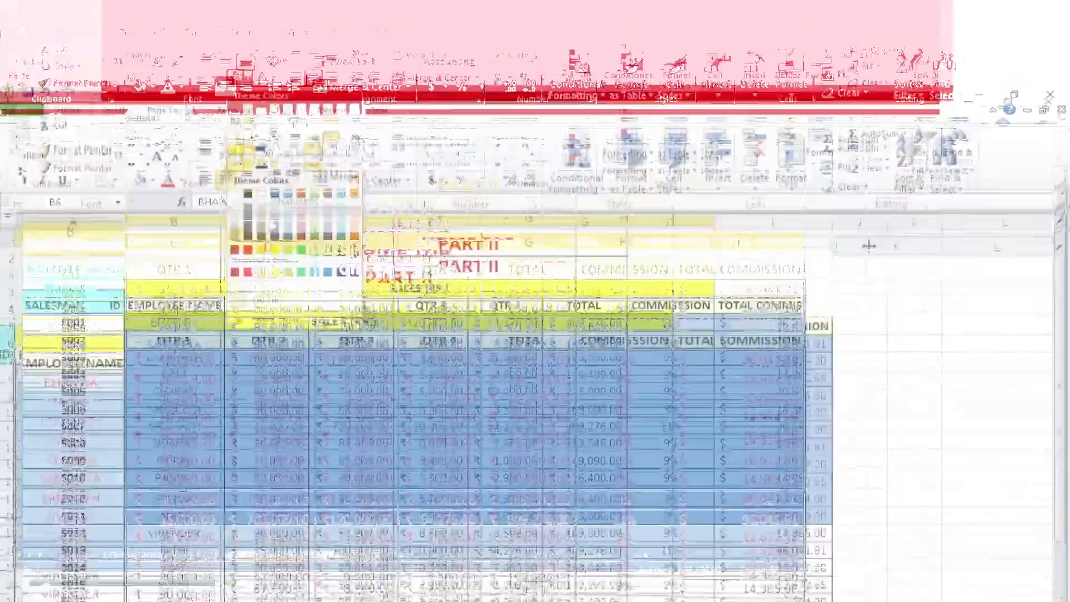
click(273, 134)
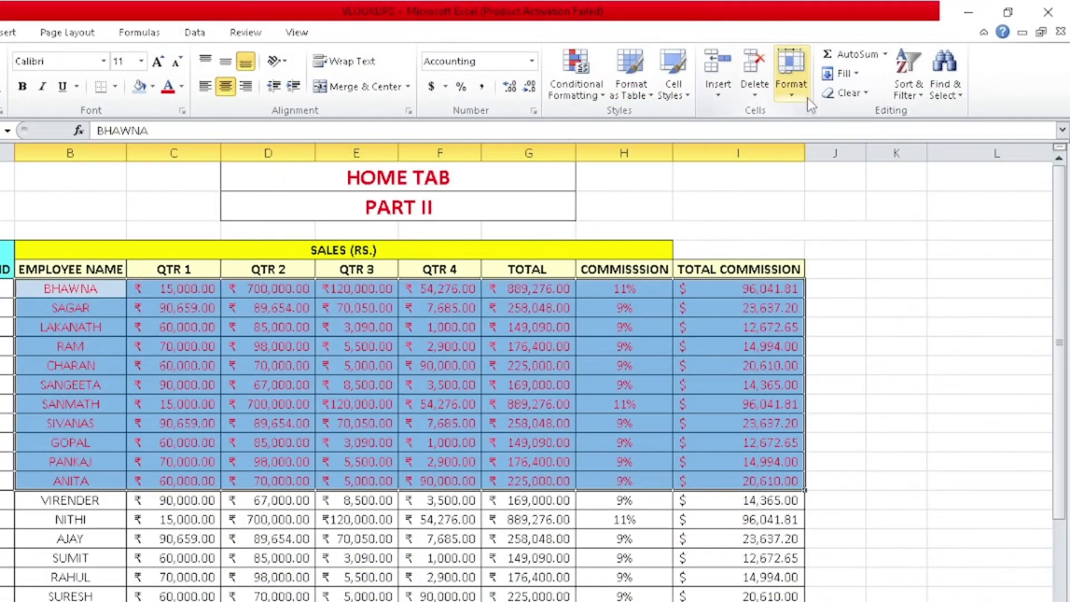
Step: Clear all contents and formatting from the employee records in B6:I16, and undo the clearing
click(869, 82)
click(866, 113)
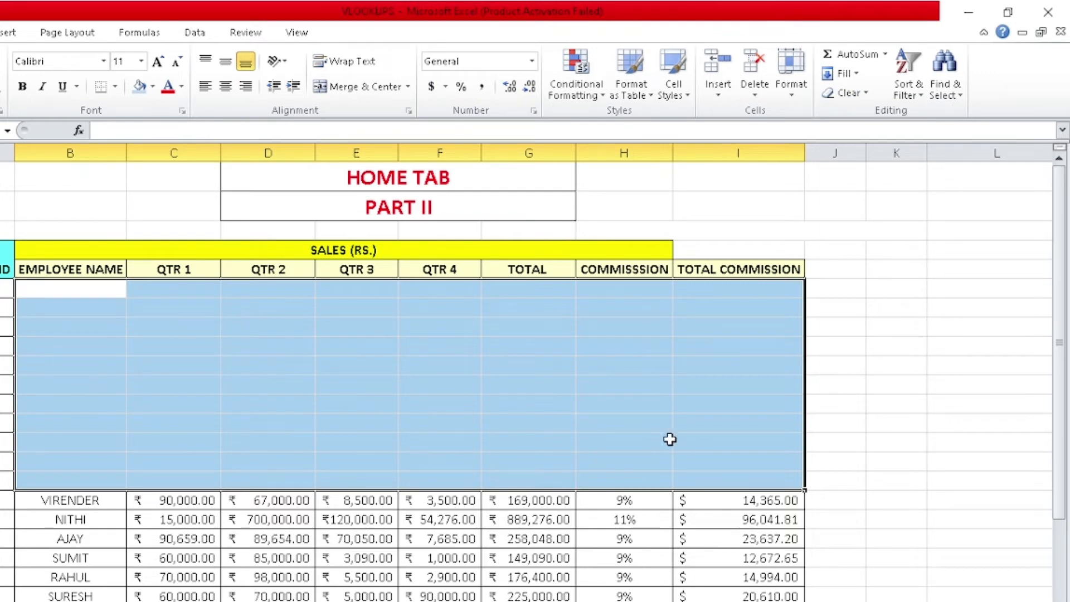
key(ctrl+z)
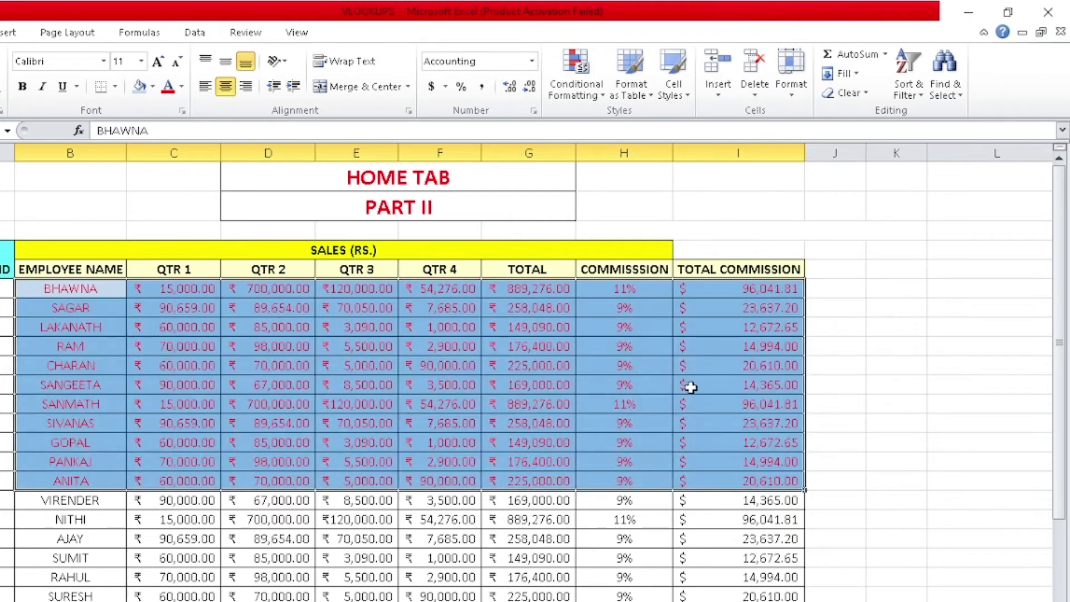
Step: Clear only the formats from the QTR 3 values in E6:E16, and undo the clearing
click(845, 92)
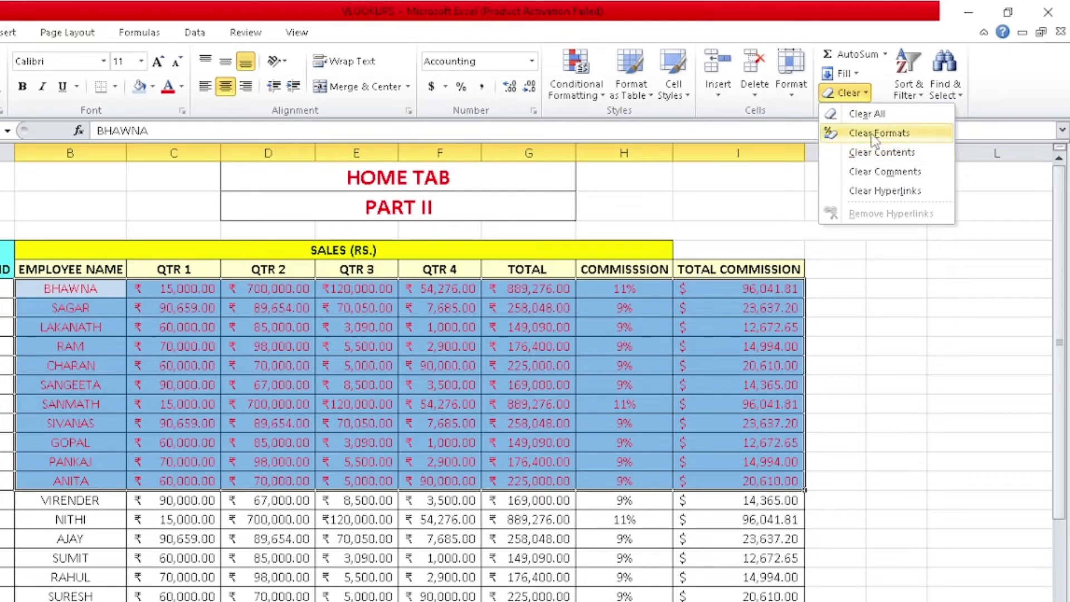
click(360, 377)
click(363, 310)
drag(366, 291, 358, 482)
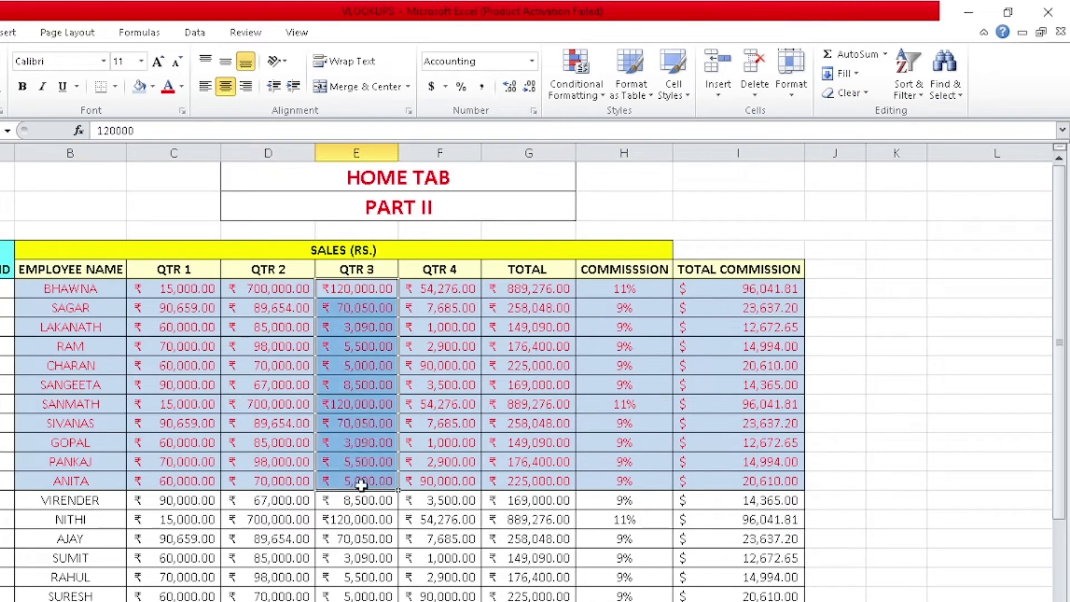
click(802, 92)
click(846, 92)
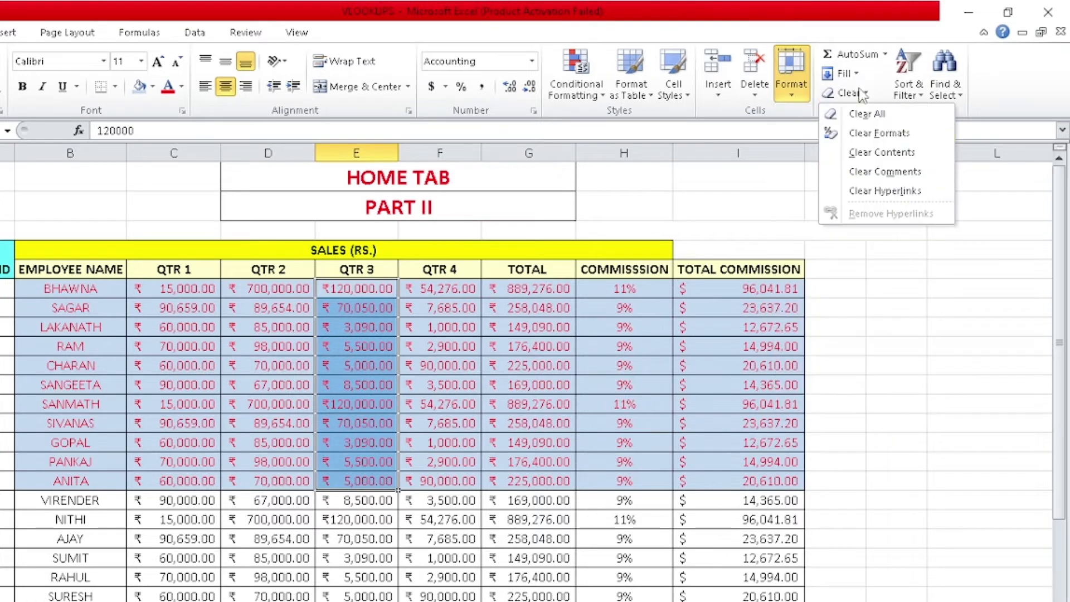
click(879, 137)
click(478, 406)
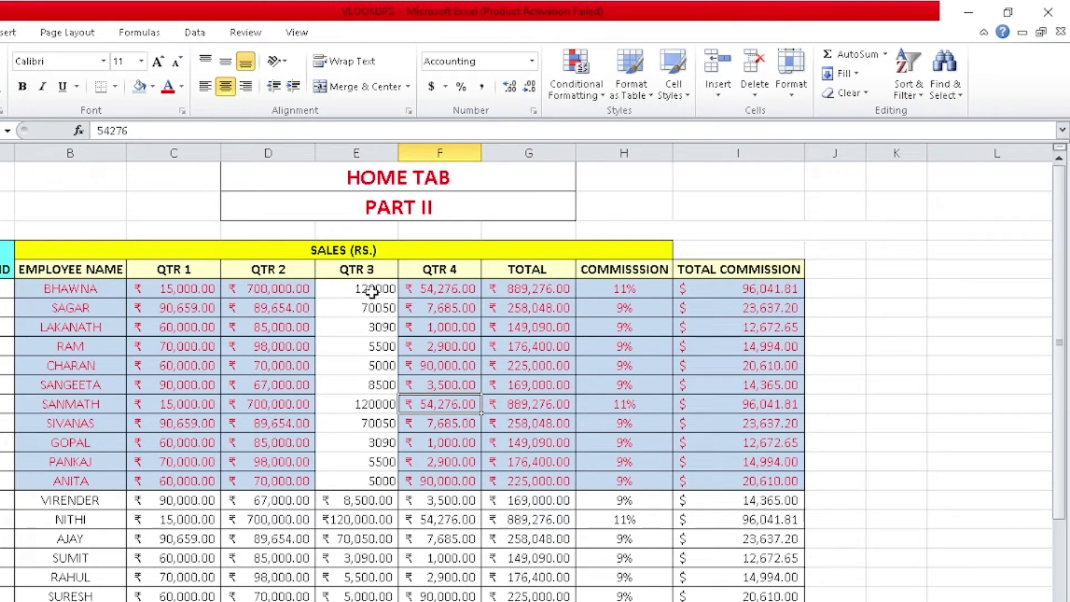
drag(372, 290, 371, 483)
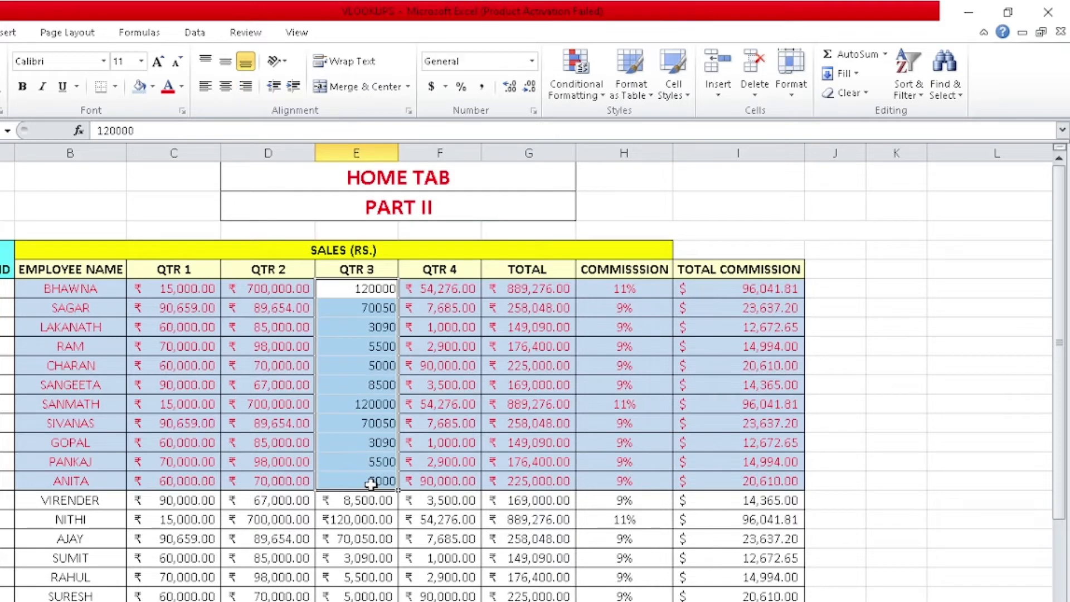
key(ctrl+z)
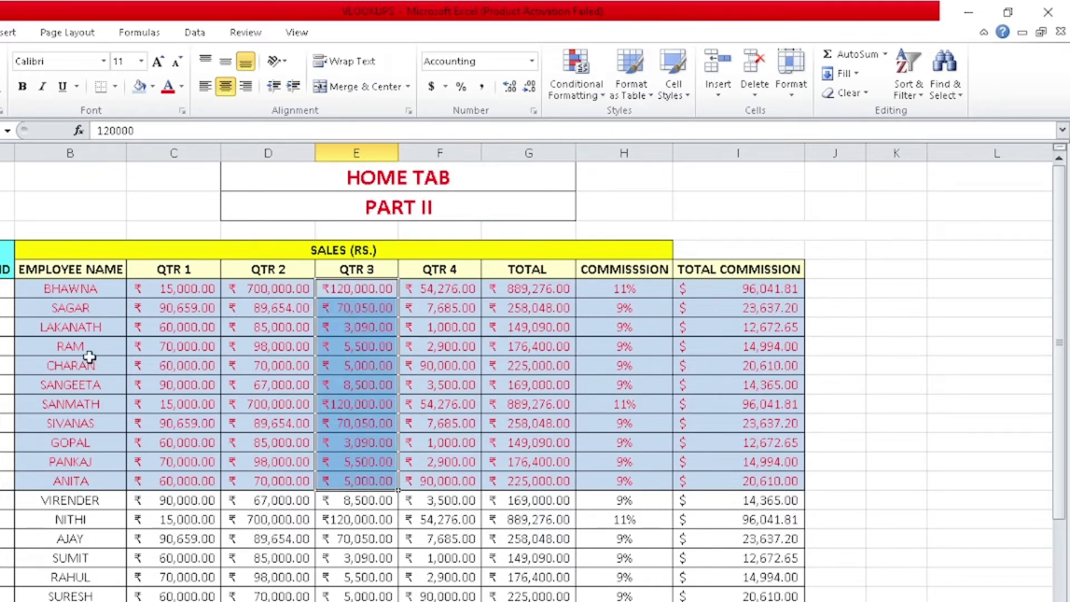
Step: Clear only the contents of the employee records in B6:I16, keeping their formatting
drag(82, 294, 780, 482)
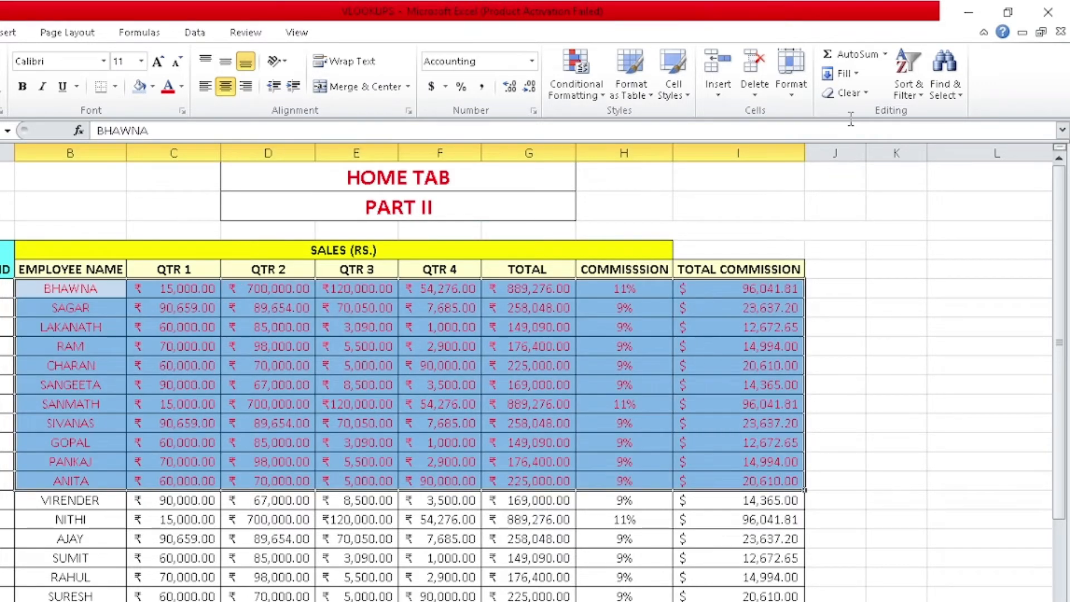
click(847, 93)
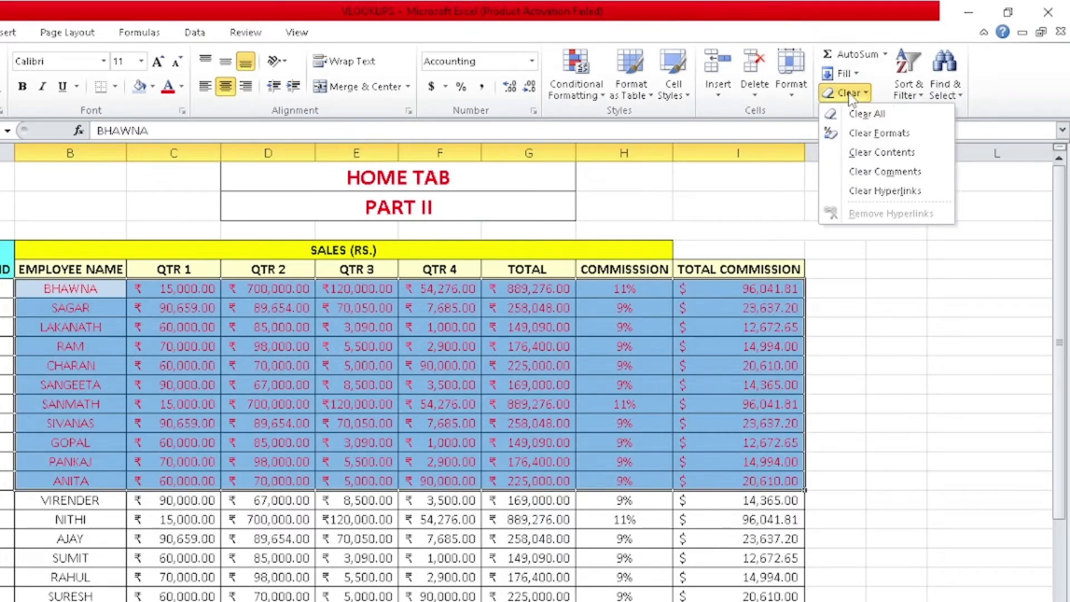
click(880, 154)
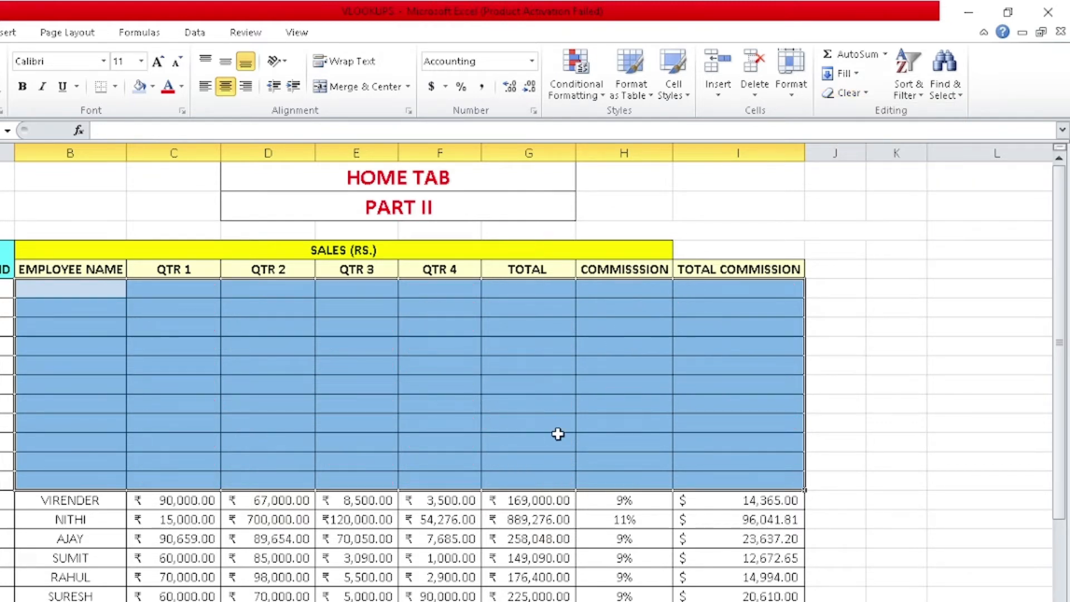
Step: Apply Clear All to the emptied range B6:I16, and undo both clearings
click(847, 93)
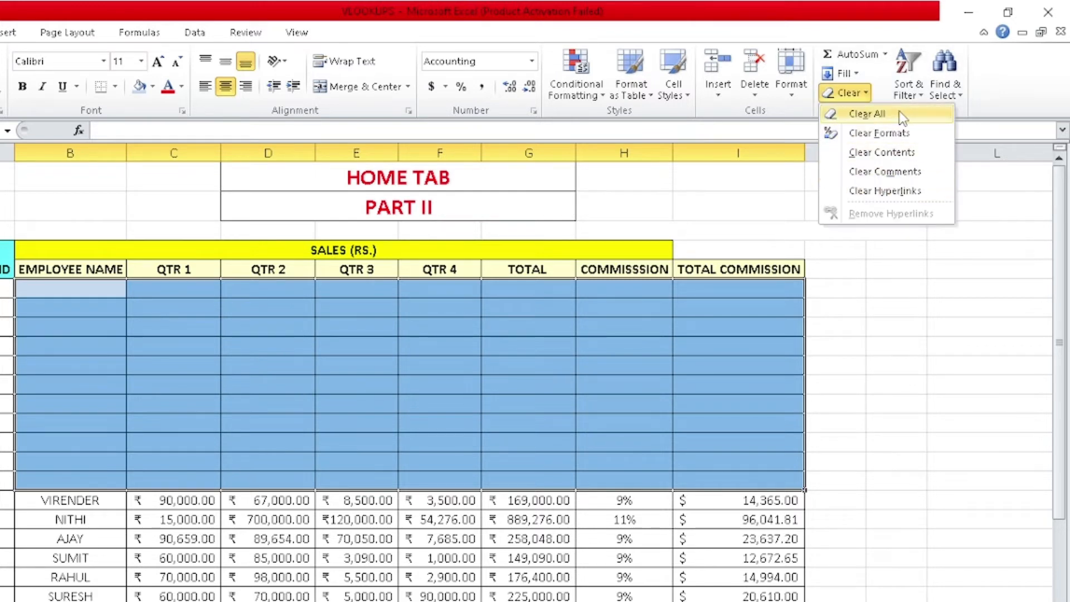
click(867, 113)
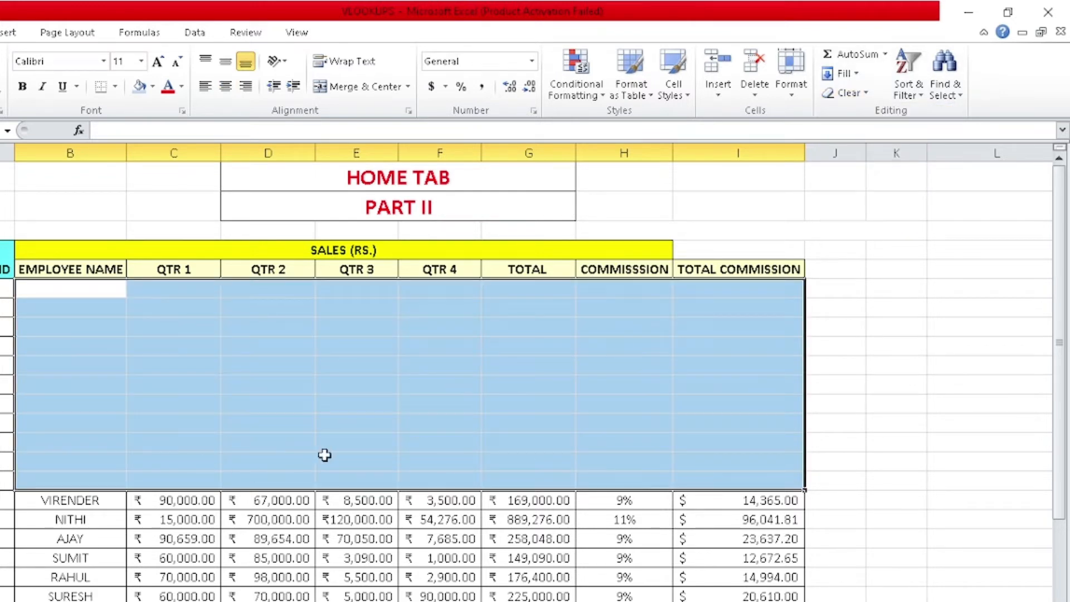
key(ctrl+z)
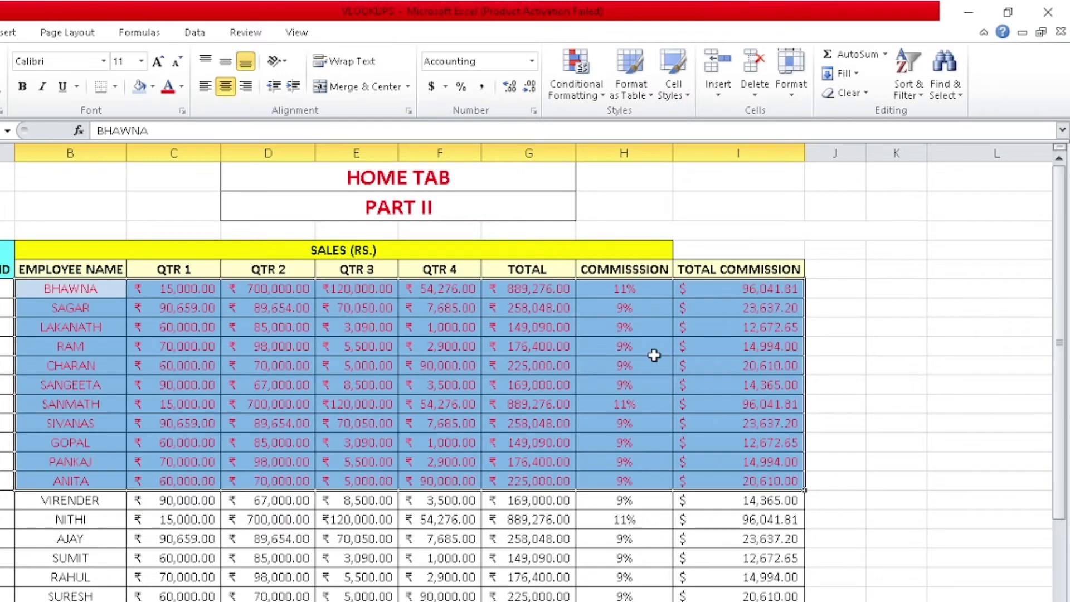
Step: Add a comment with the text TFHJHXGFFHGFHFDGH to the QTR 3 value in cell E8
click(612, 345)
click(845, 92)
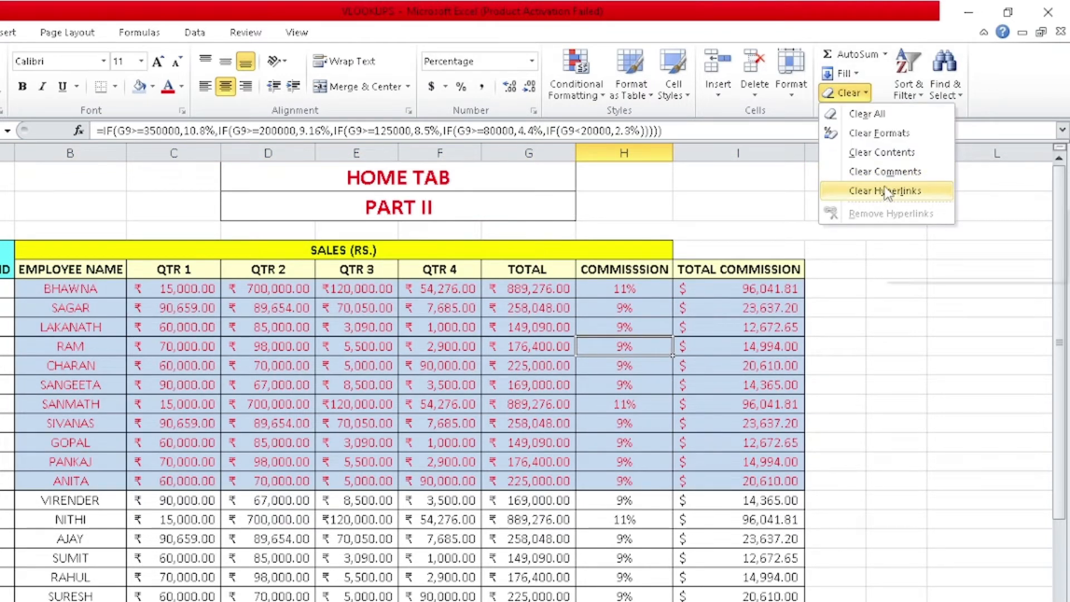
click(319, 340)
click(331, 328)
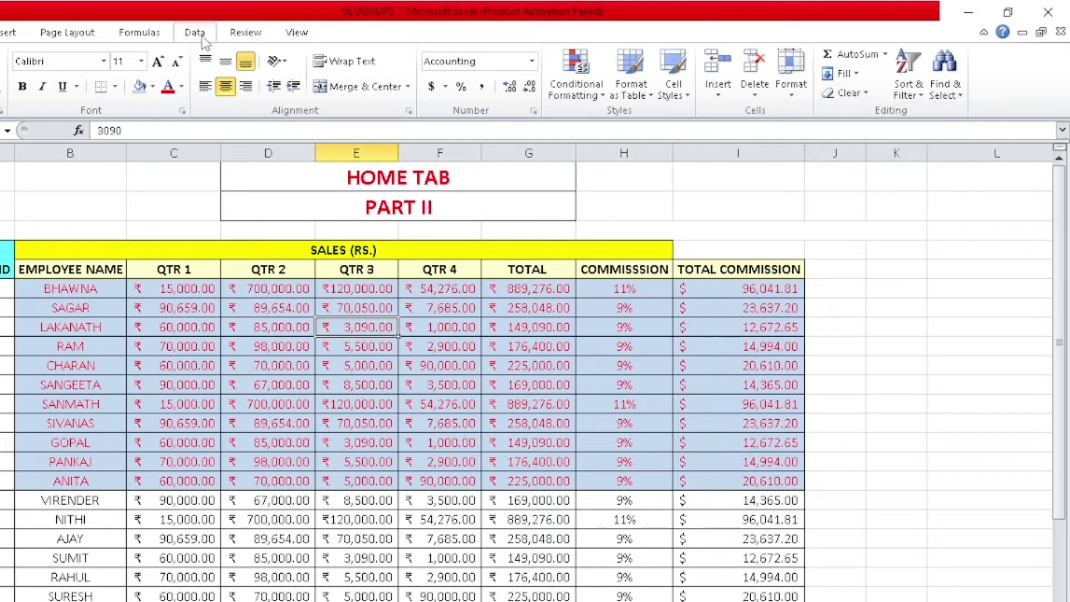
click(245, 33)
click(102, 71)
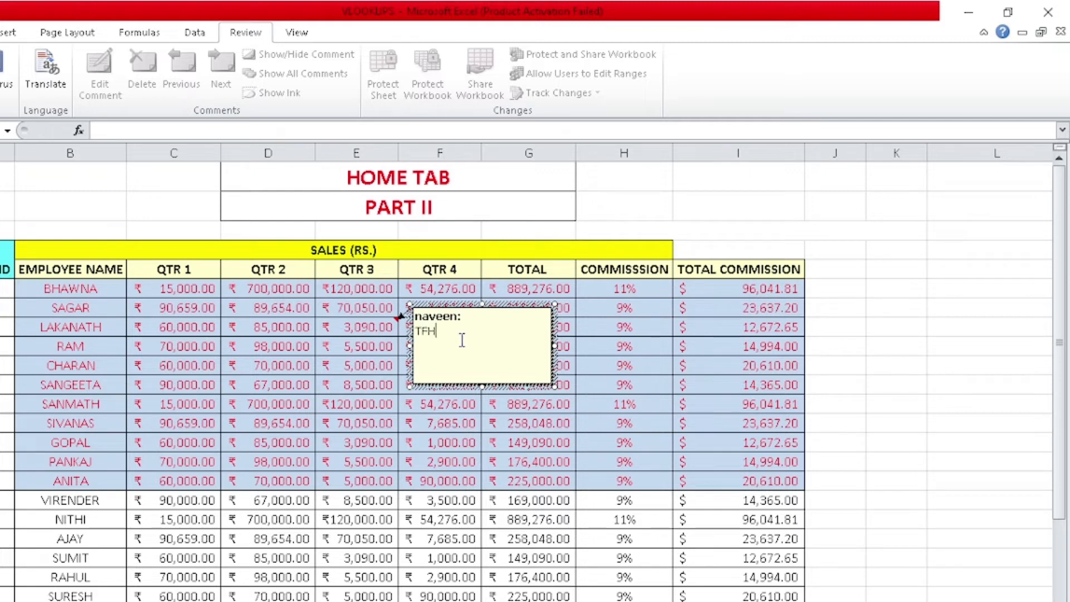
text(TFHJHXGFFHGFHFDGH)
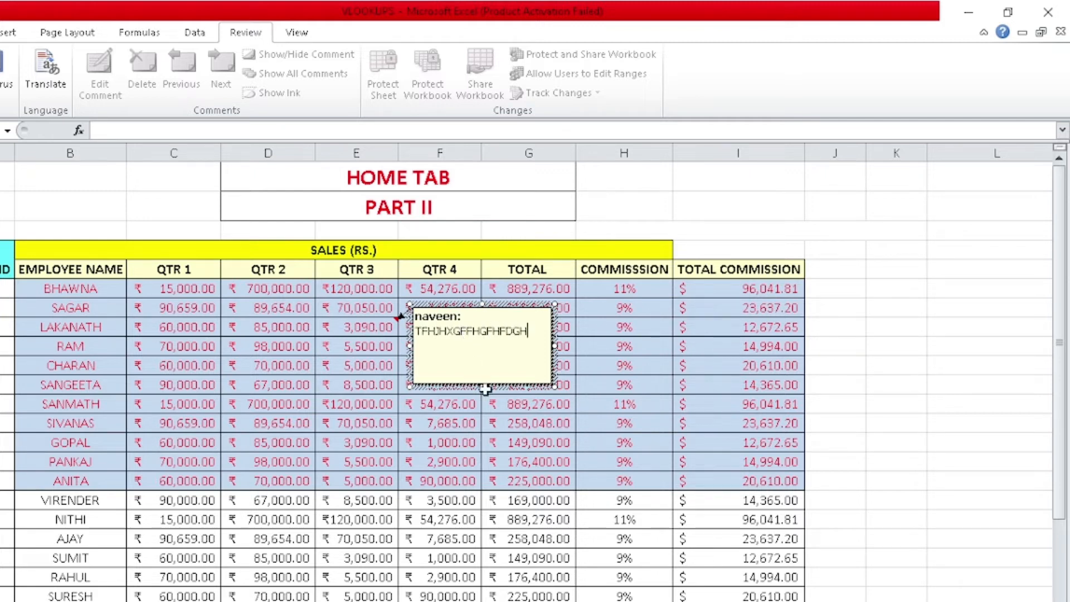
click(490, 423)
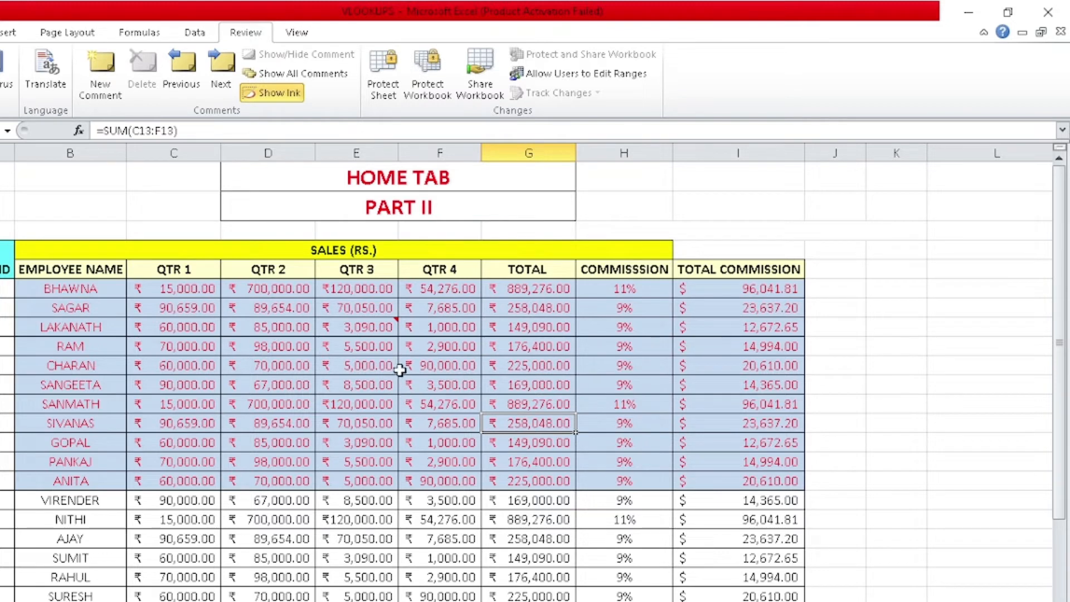
Step: Display the comment on cell E8 and clear only the comment from that cell
mouse_move(395, 327)
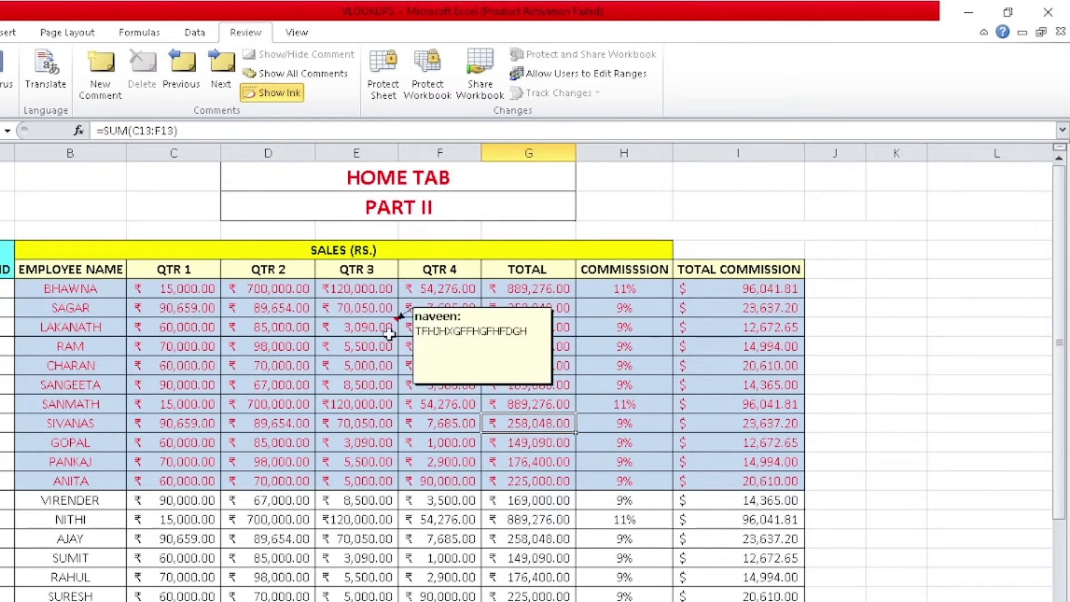
click(395, 326)
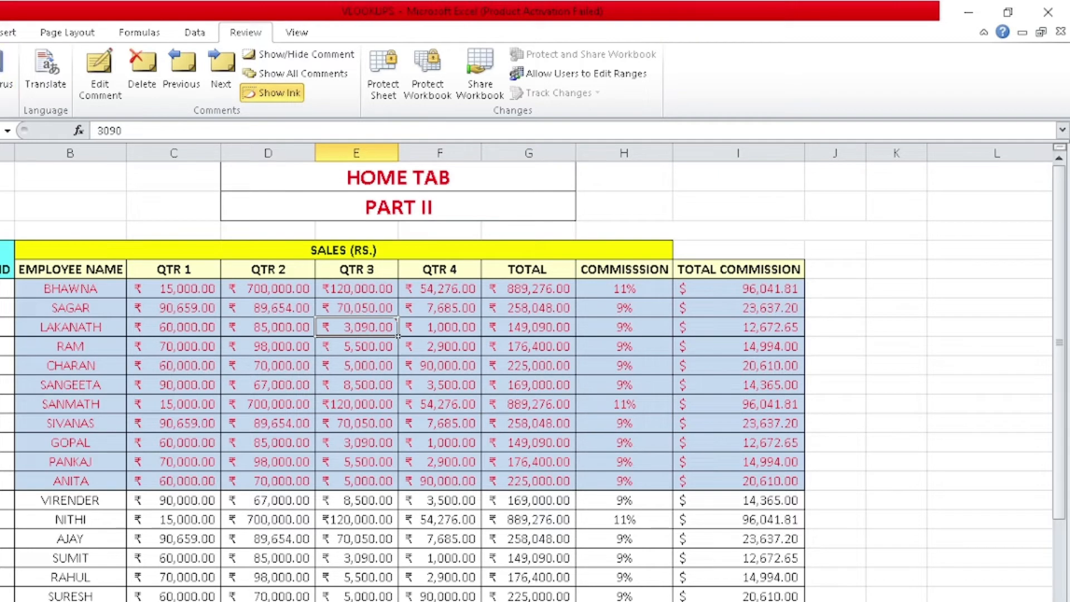
click(0, 32)
click(845, 93)
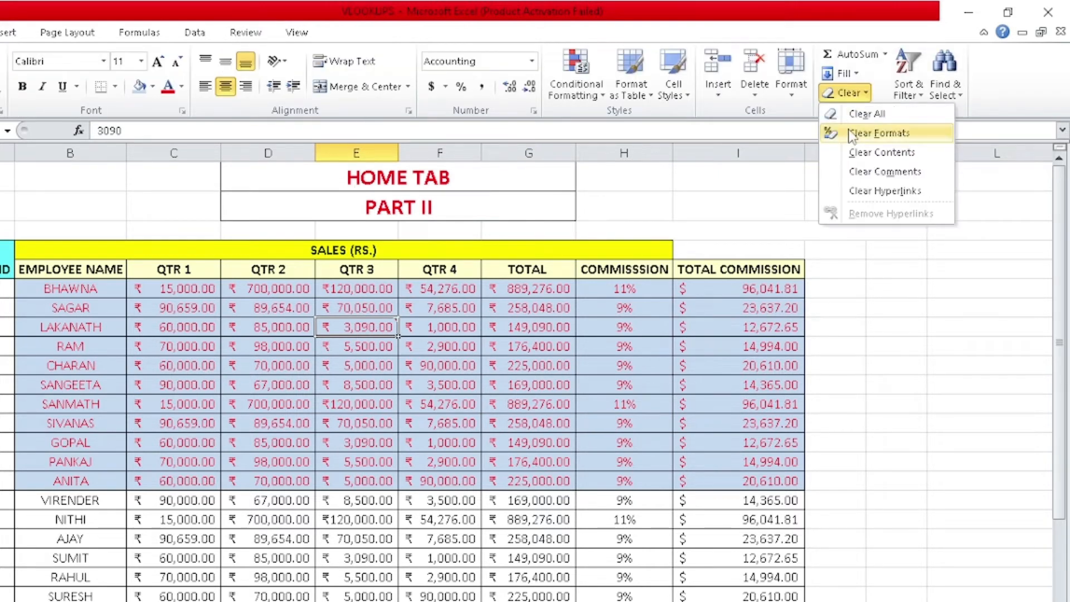
click(857, 170)
click(409, 383)
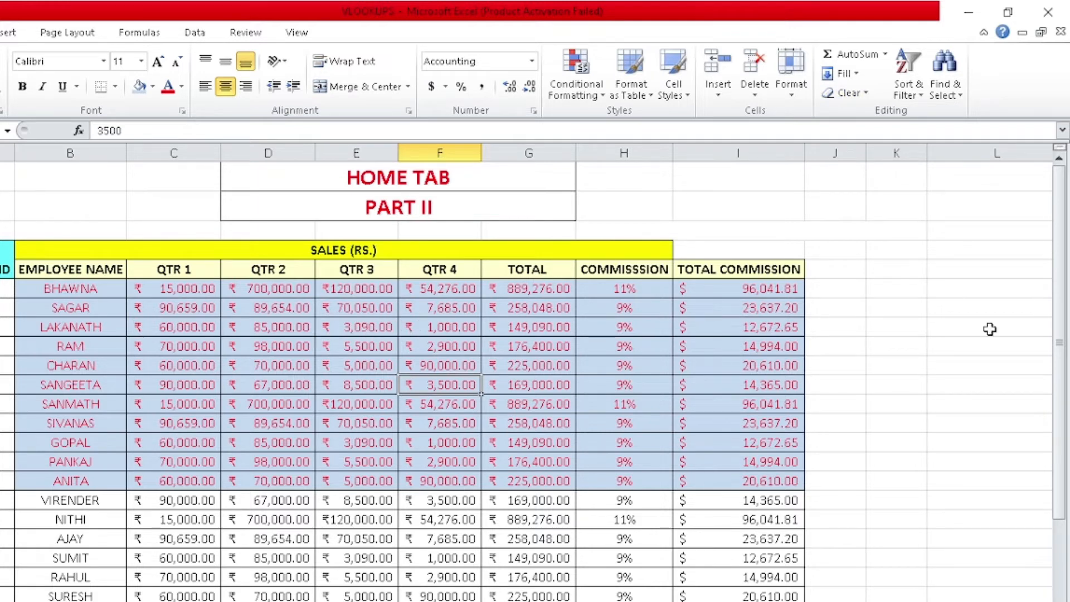
click(914, 89)
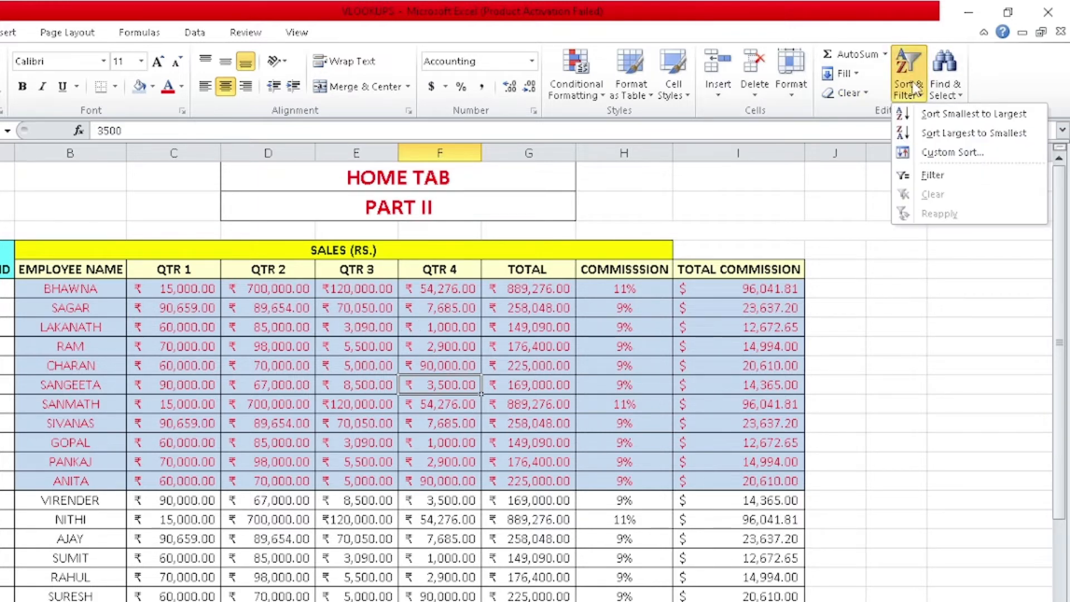
click(866, 95)
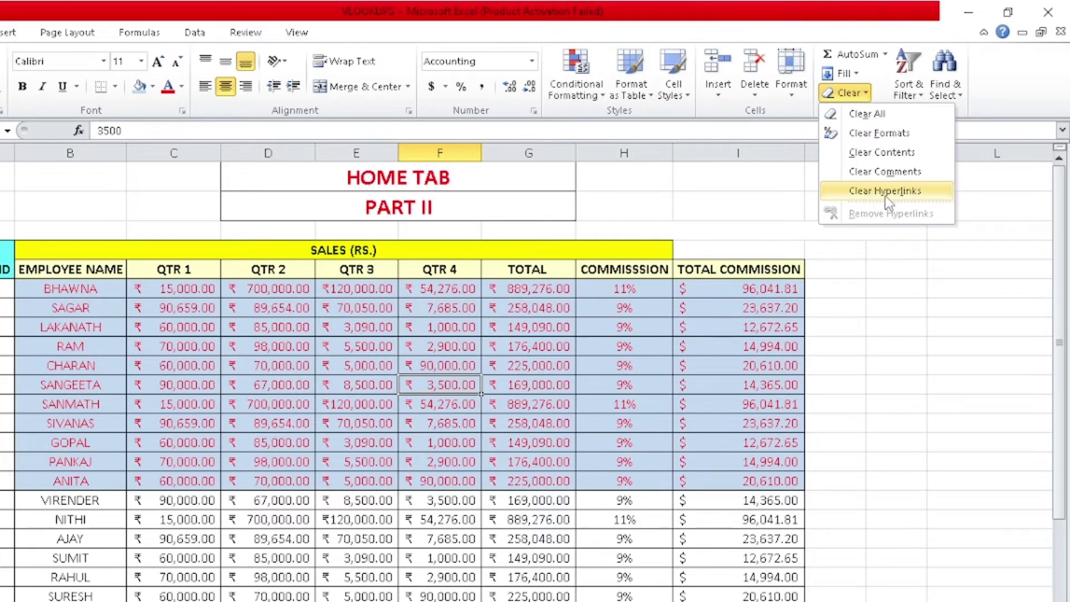
click(277, 338)
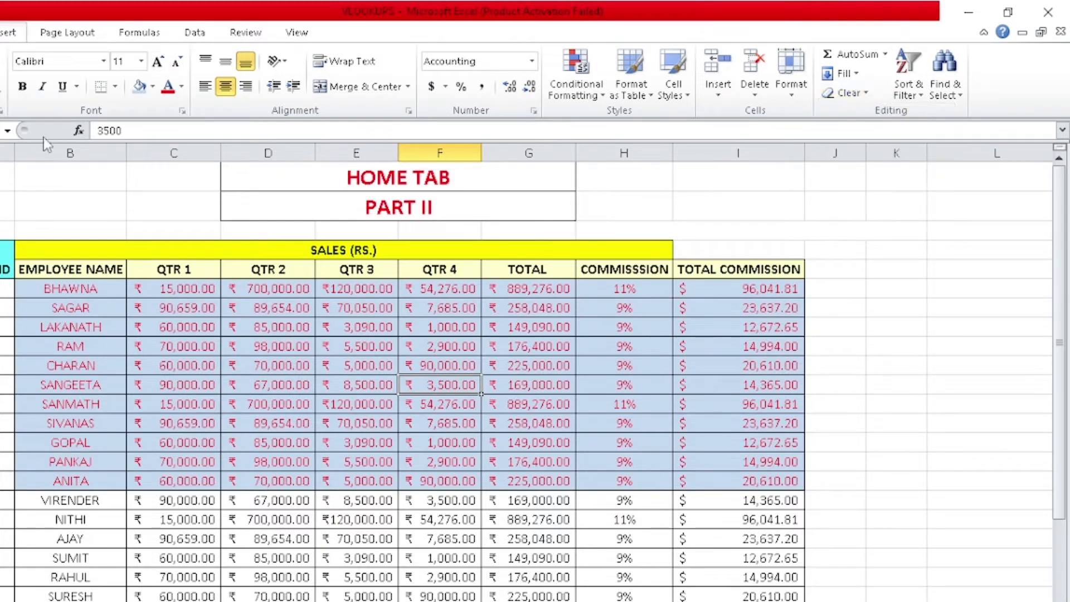
click(7, 32)
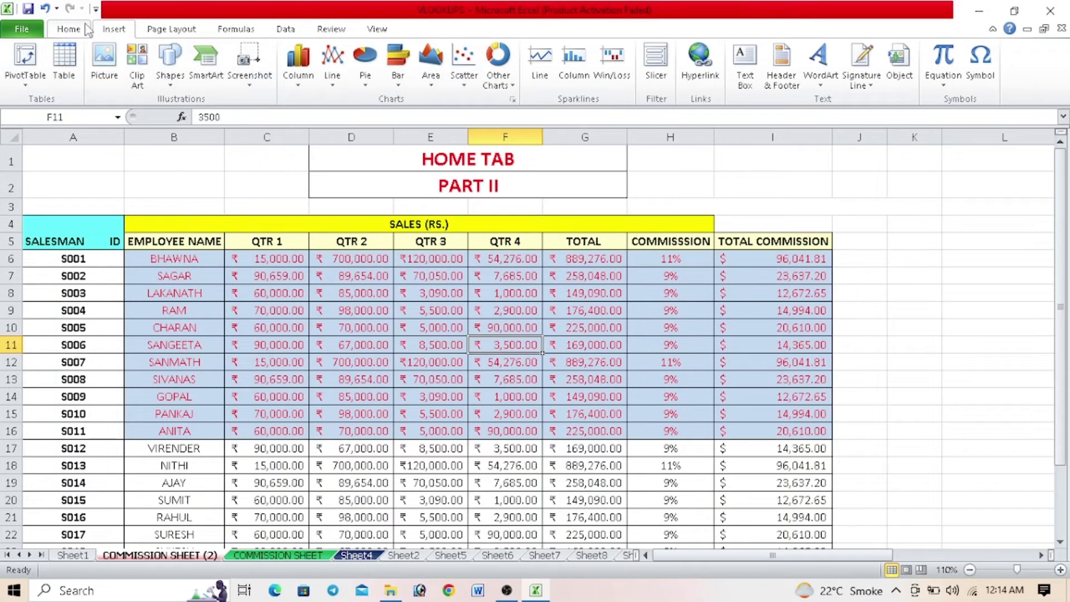
click(87, 29)
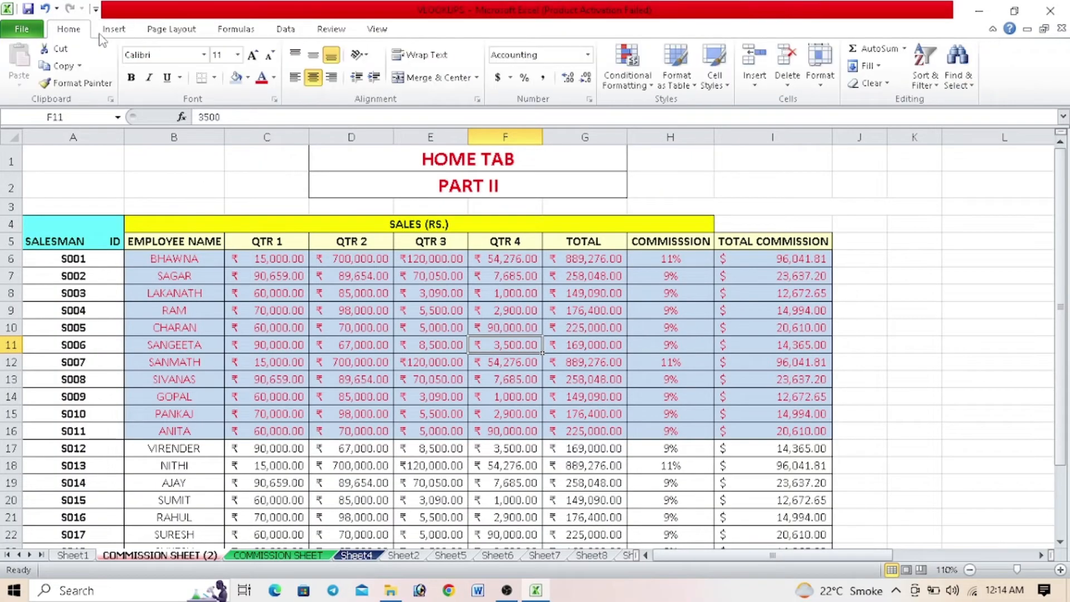
click(934, 89)
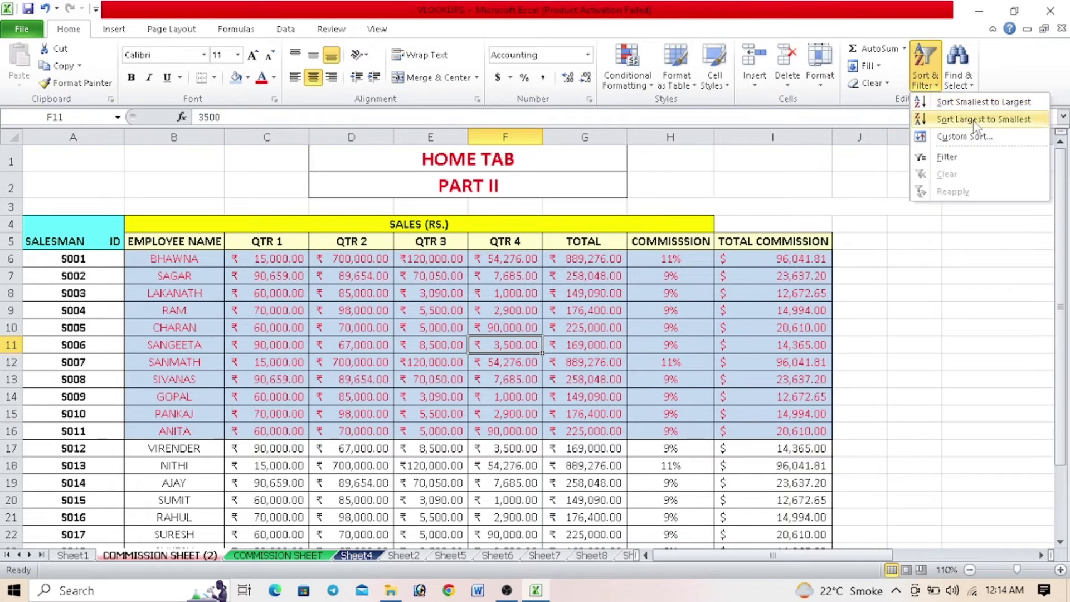
Step: Switch to the student marksheet on Sheet5 and sort the table C7:P24 from Z to A by ID
click(84, 558)
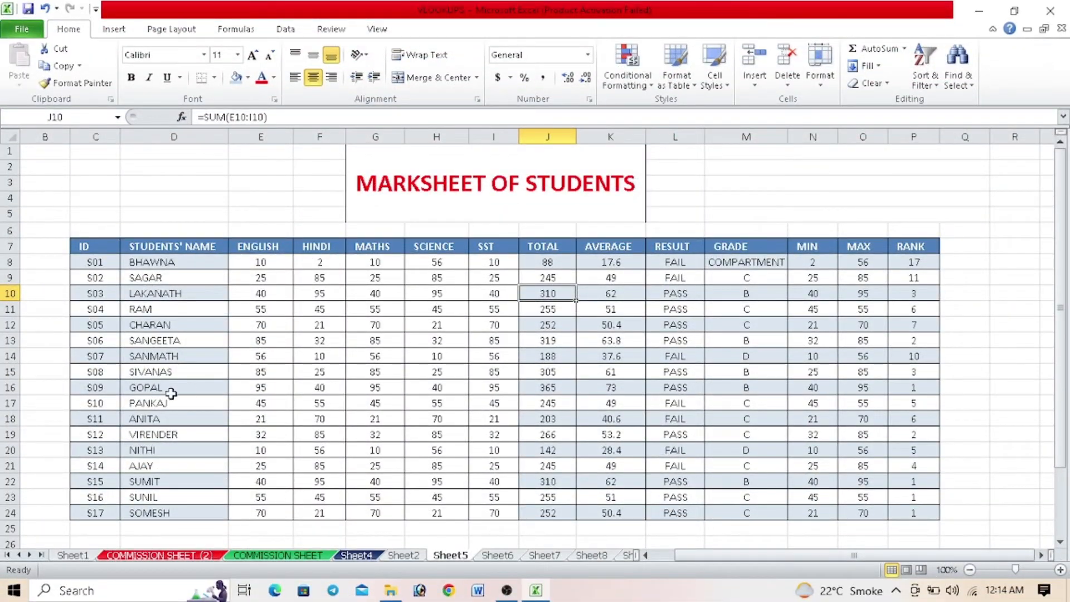
click(925, 71)
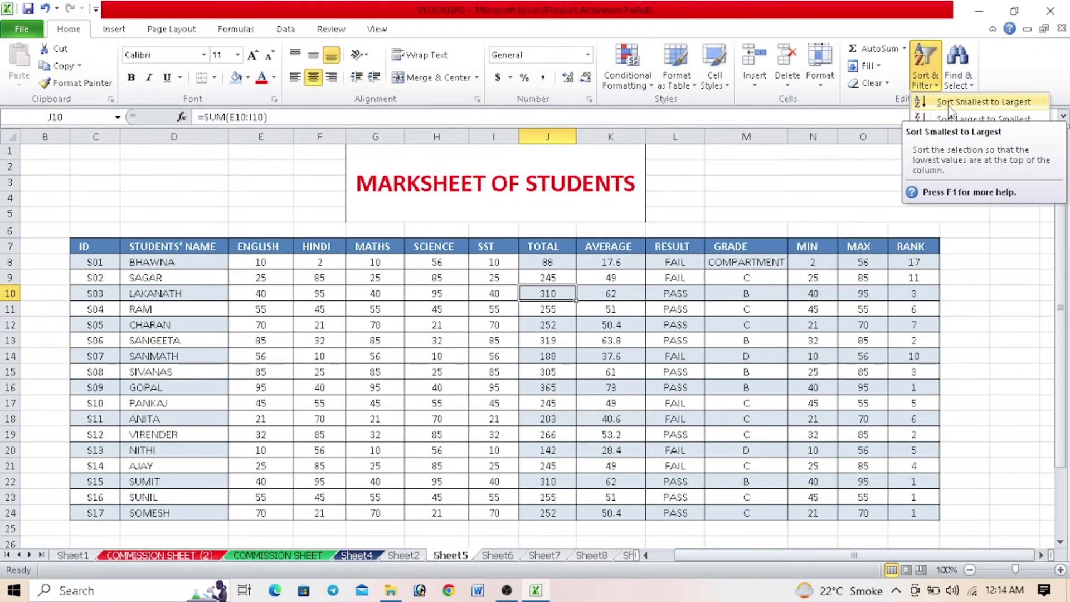
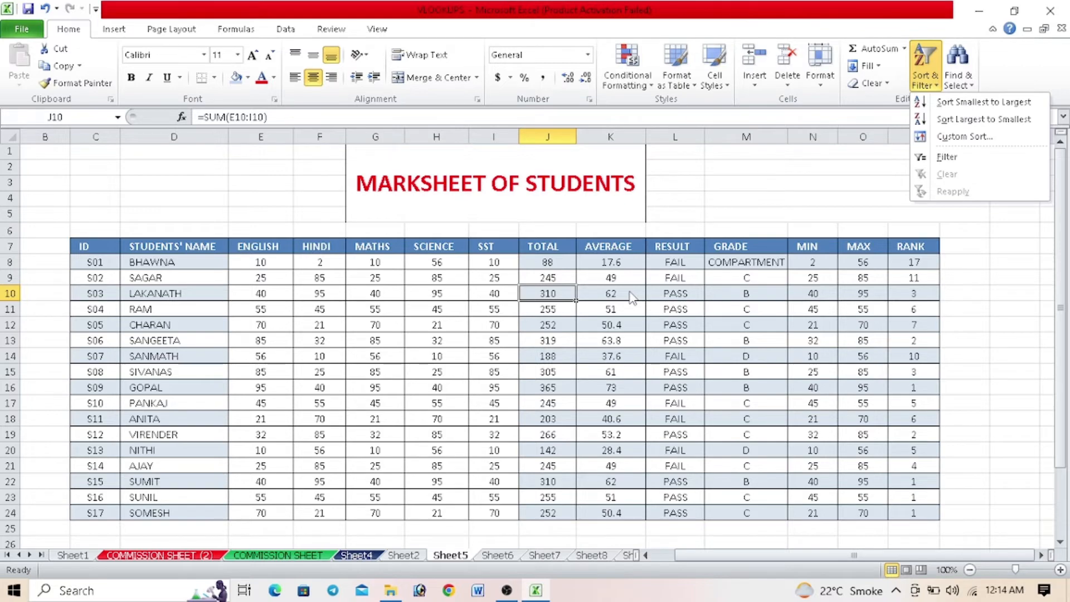
click(103, 248)
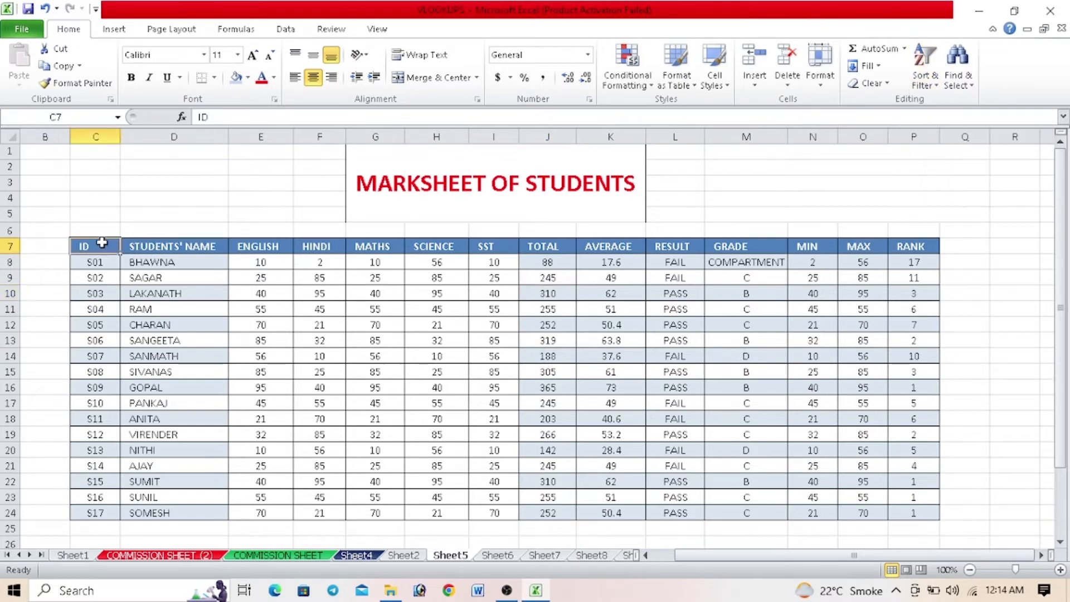
drag(103, 248, 911, 513)
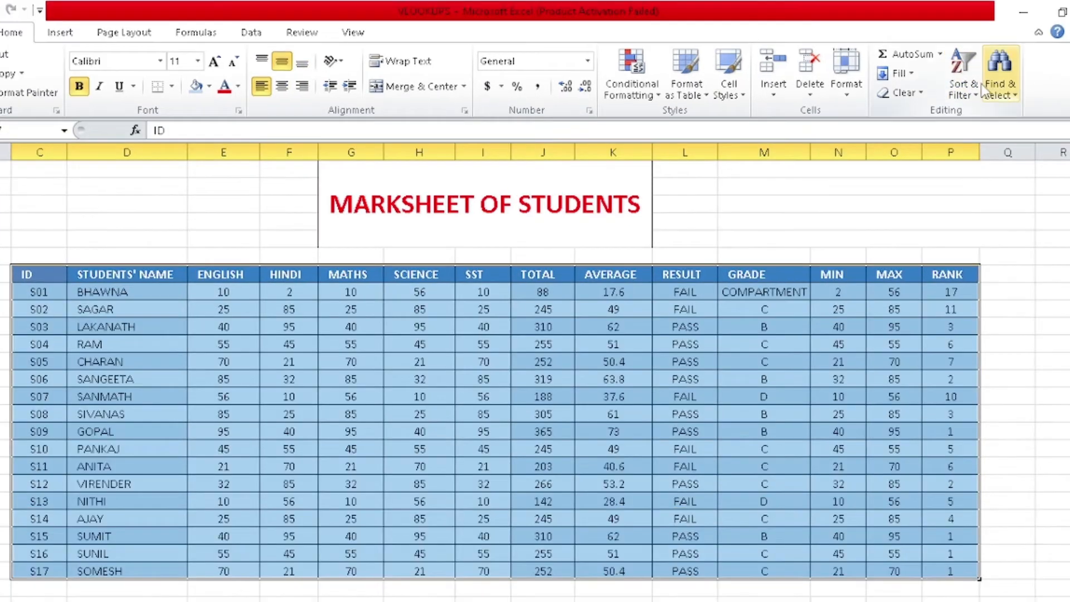
click(926, 76)
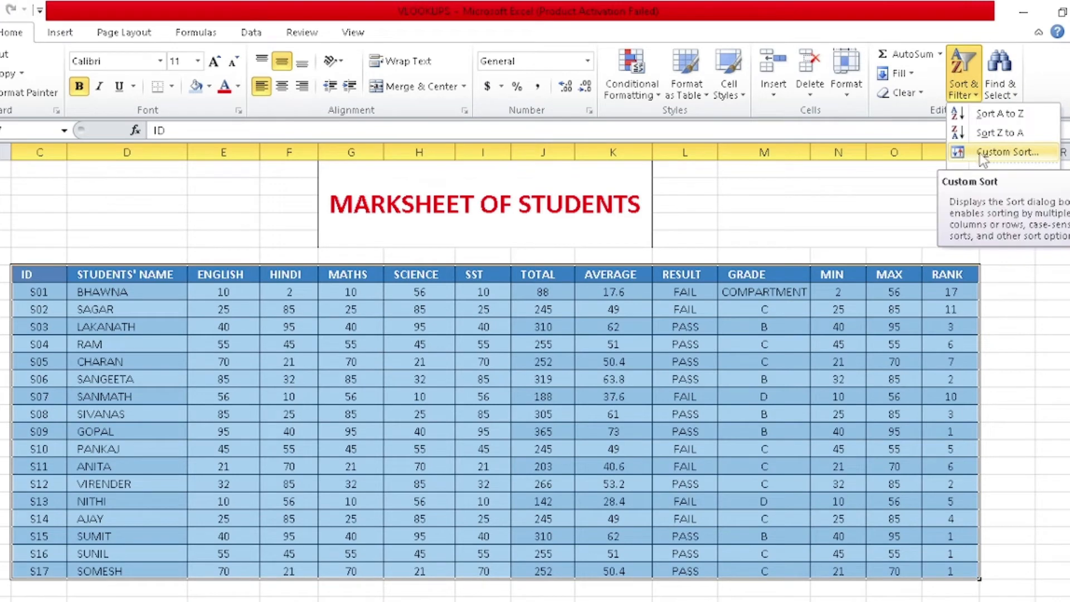
click(1013, 137)
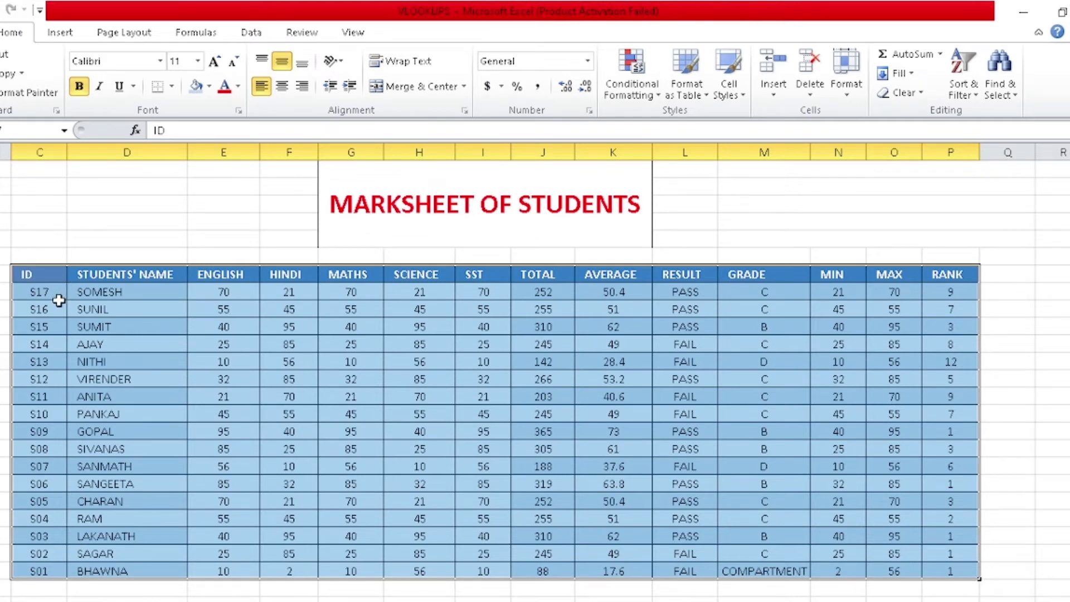
Step: Sort the selected marksheet table from A to Z by ID
click(962, 87)
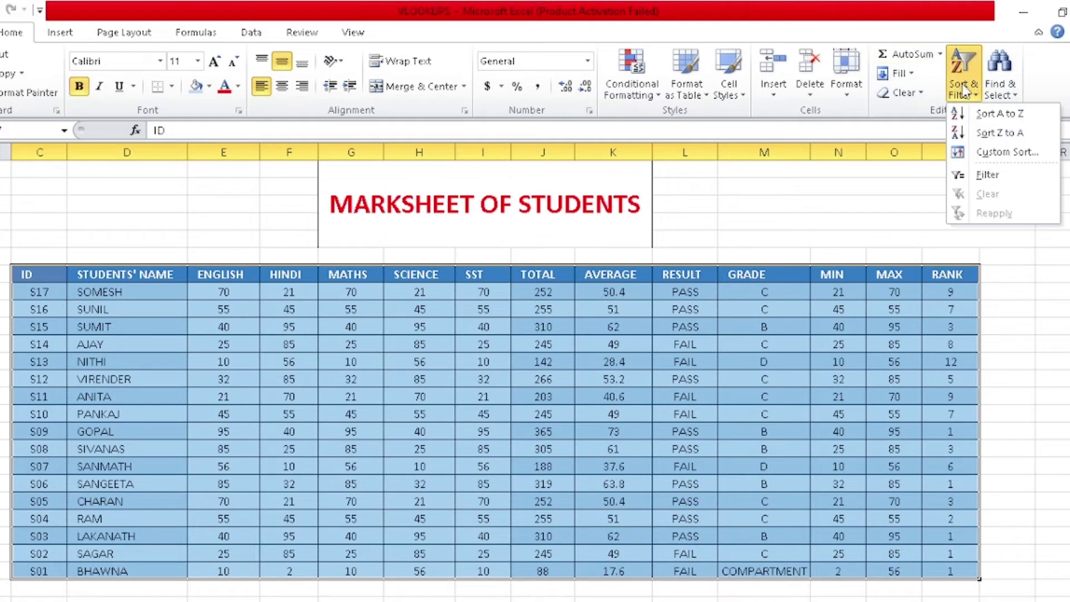
click(981, 114)
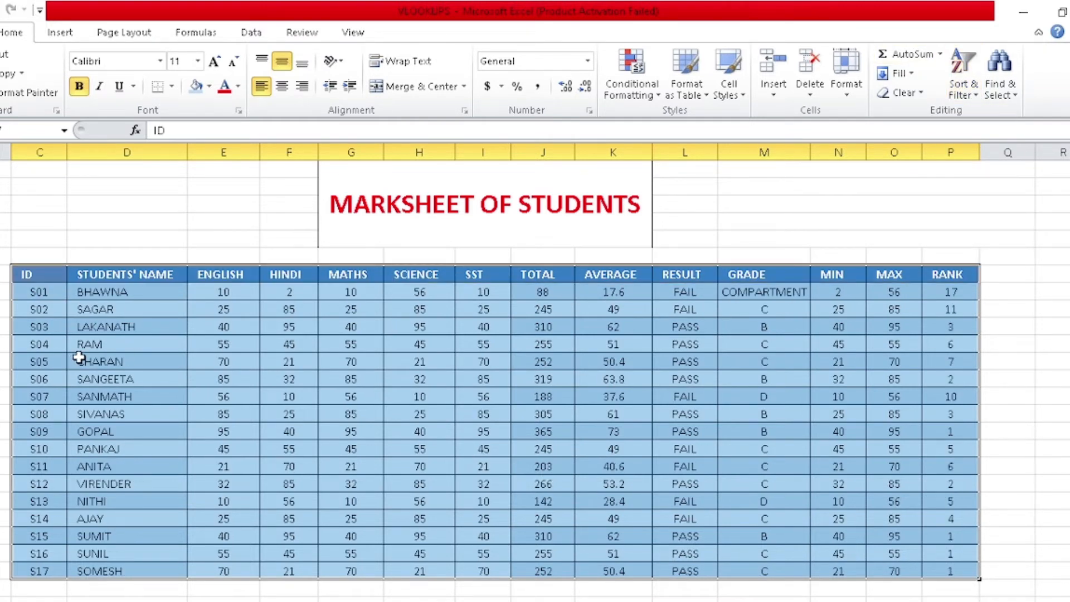
click(962, 78)
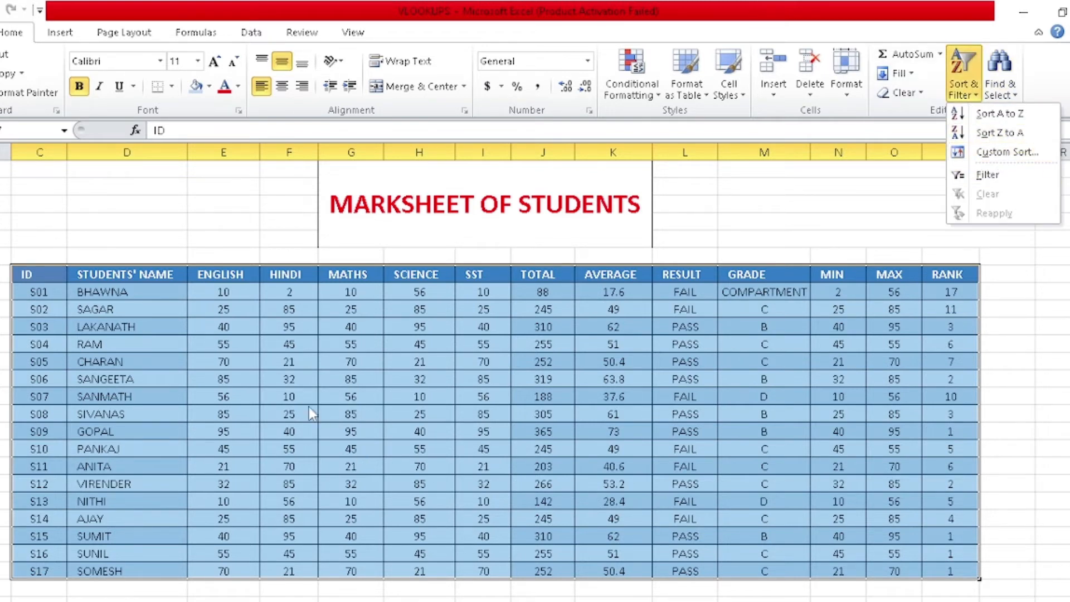
Step: Fill the ID cell C8, containing S01, with the light orange theme colour
click(241, 311)
click(228, 292)
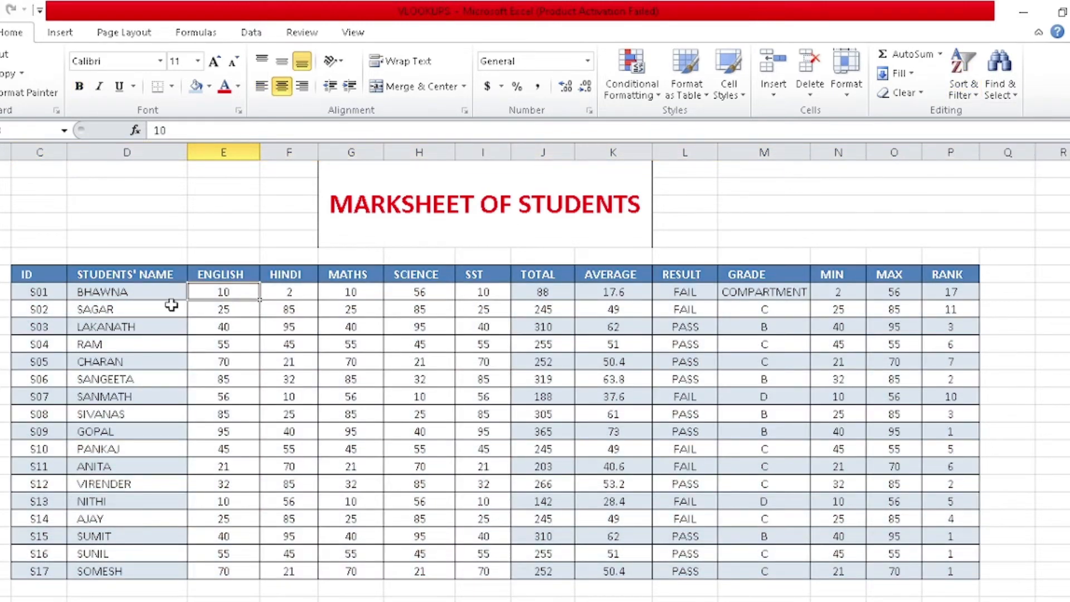
click(37, 290)
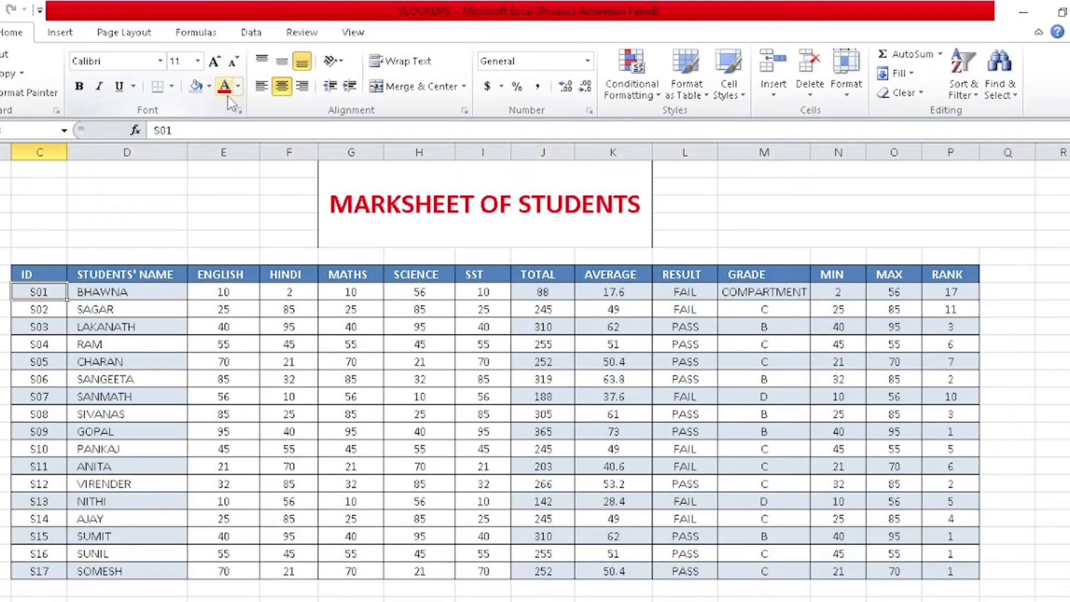
click(225, 85)
click(238, 85)
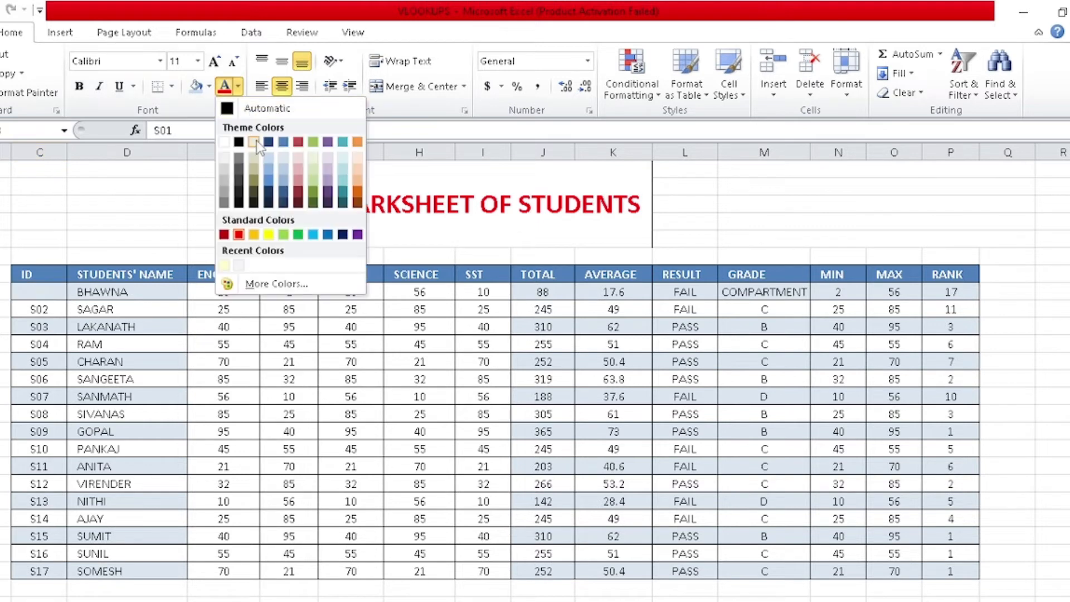
click(257, 139)
click(209, 86)
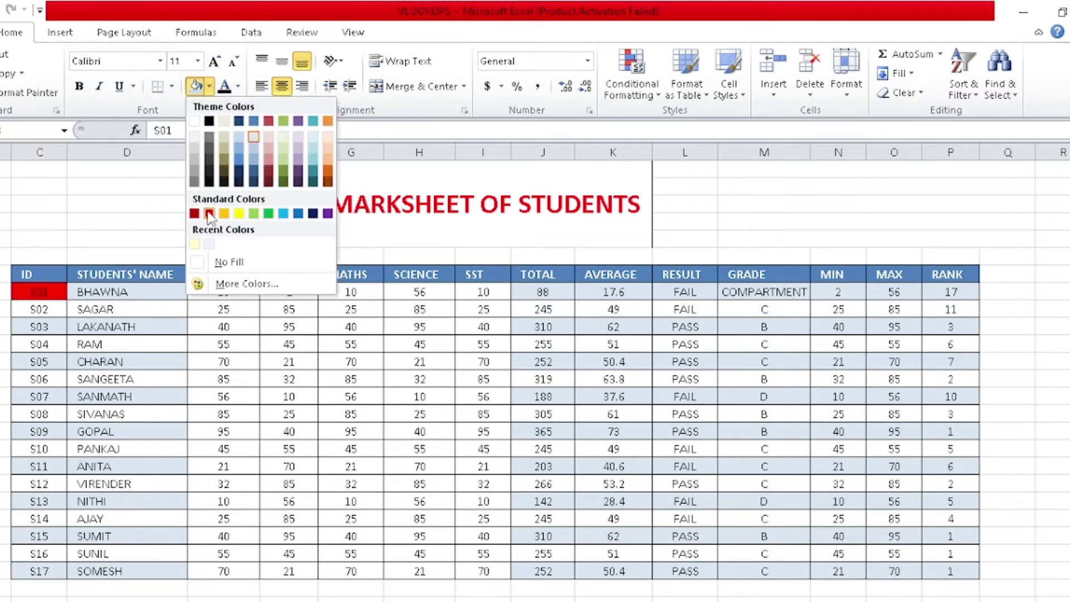
click(328, 148)
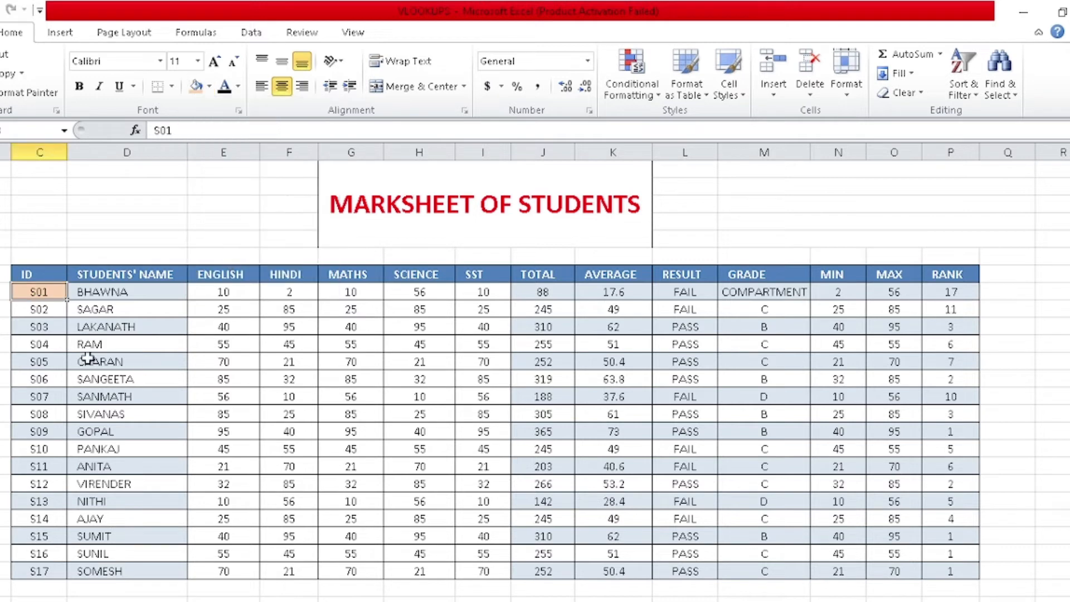
Step: Apply the same light orange fill to the ID cells S04, S08 and S10
click(56, 344)
click(196, 87)
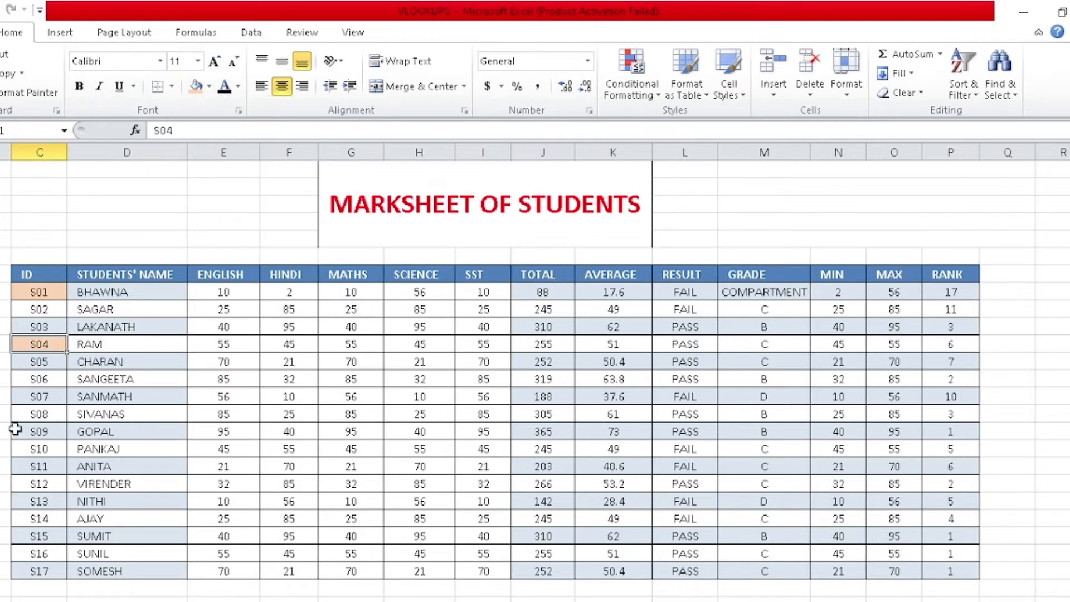
click(28, 414)
click(196, 87)
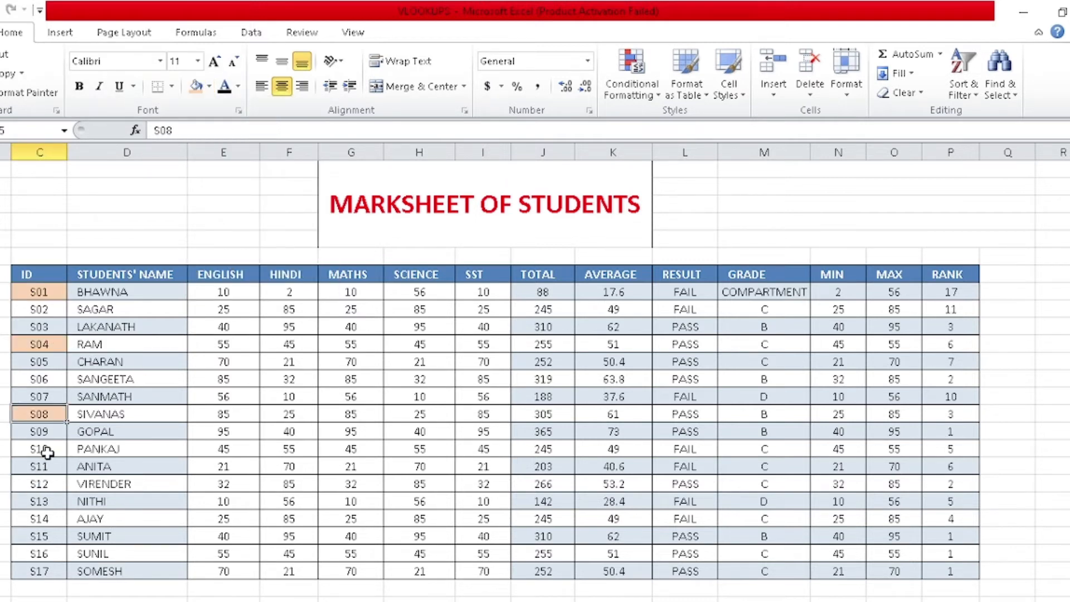
click(40, 449)
click(209, 86)
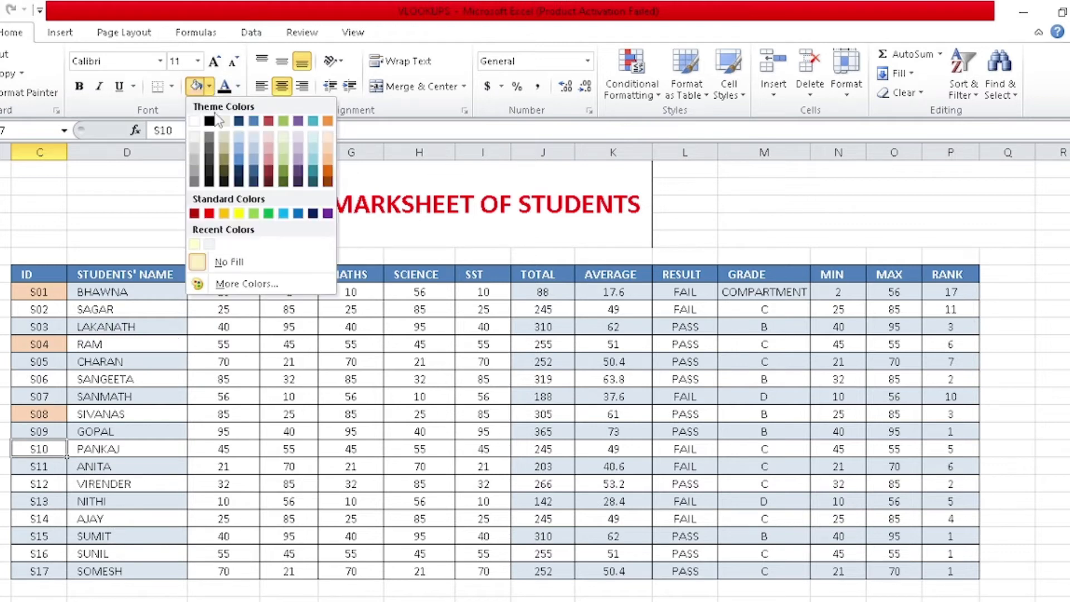
click(196, 86)
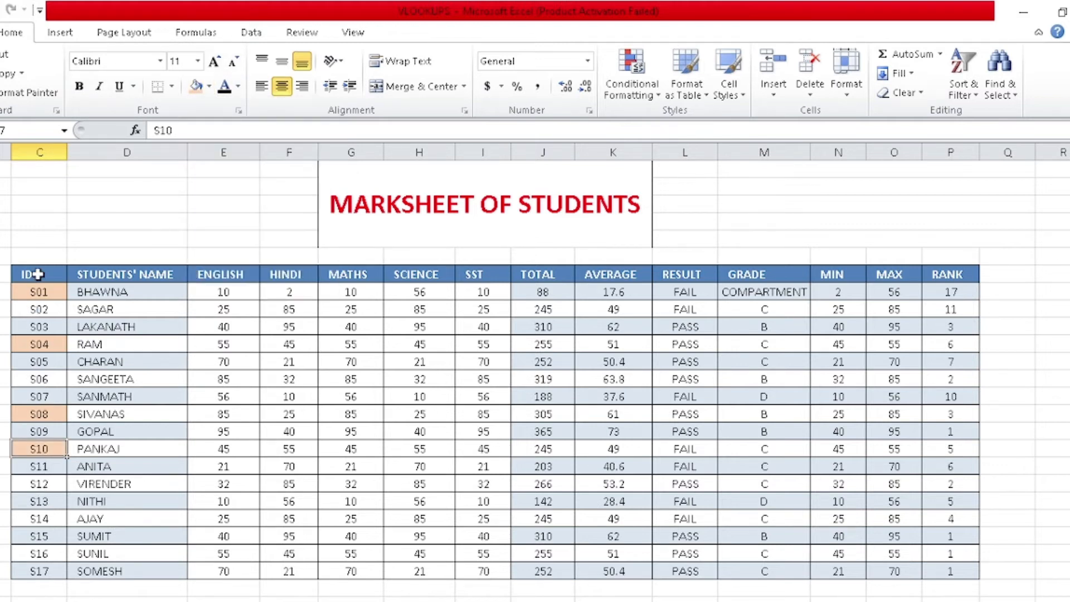
Step: Custom-sort the marksheet table C7:P24 by ID on cell colour, placing the light orange cells on top
drag(34, 274, 932, 567)
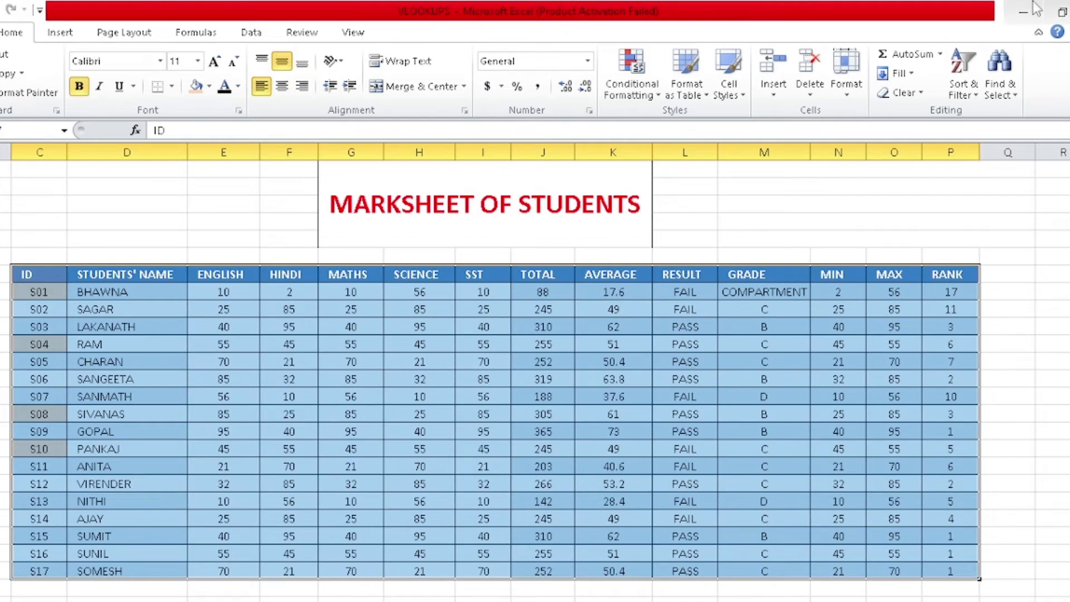
click(963, 73)
click(975, 146)
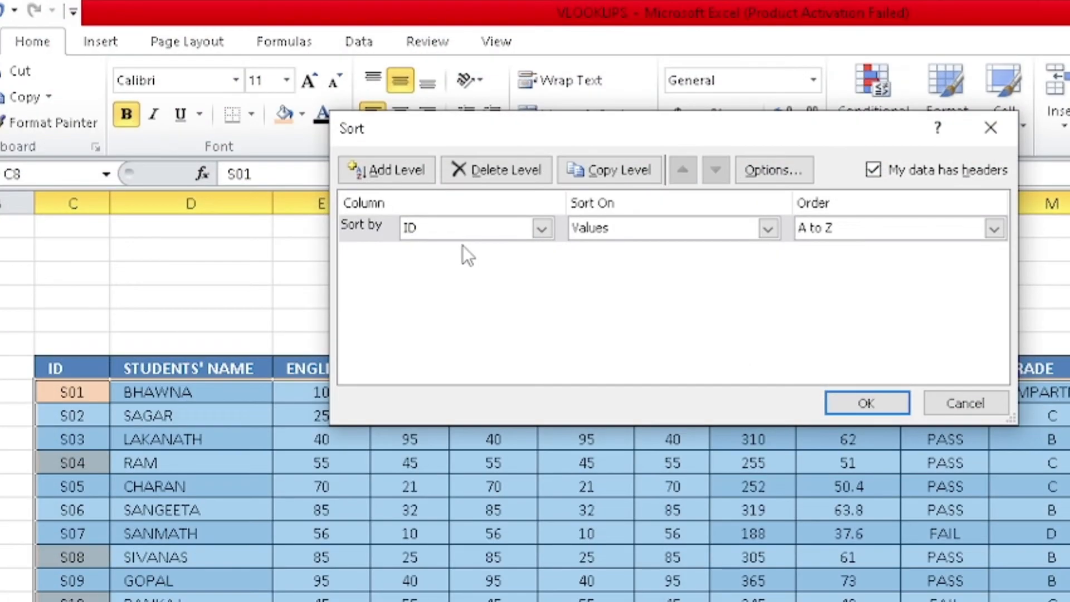
click(455, 236)
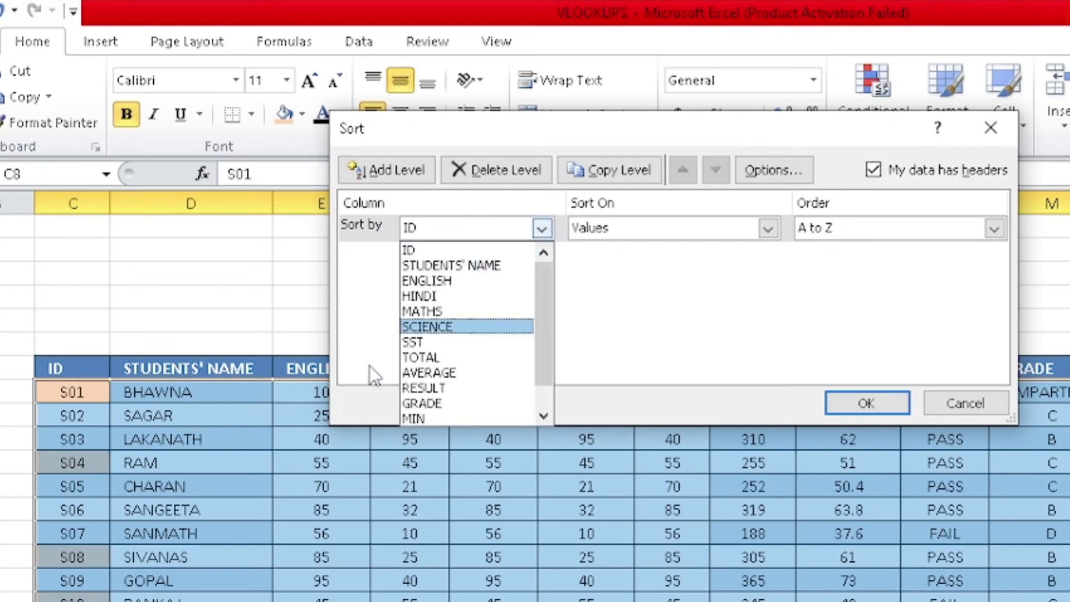
click(459, 250)
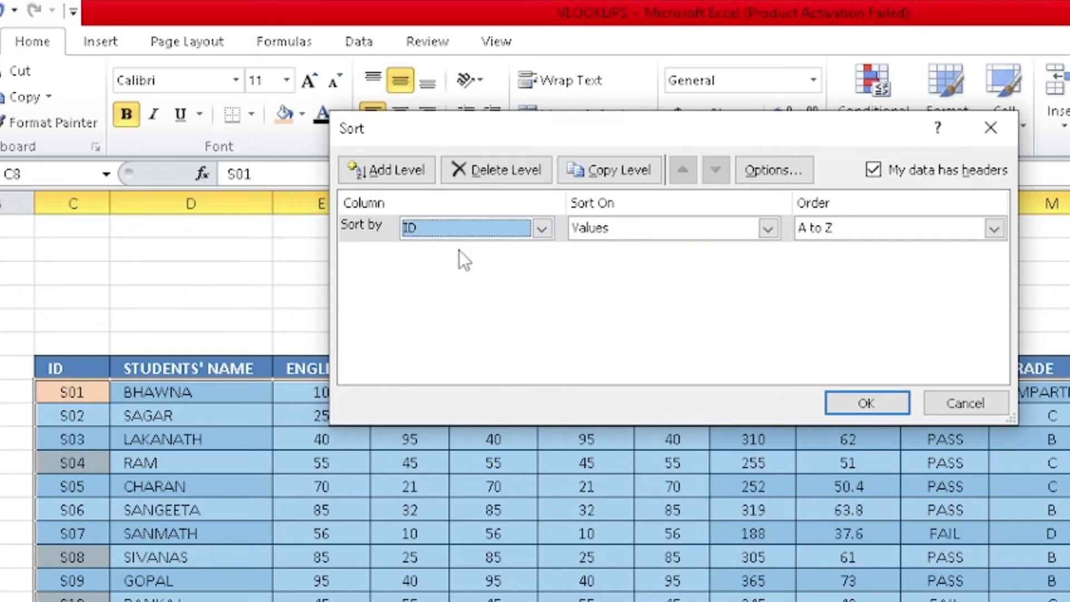
click(610, 231)
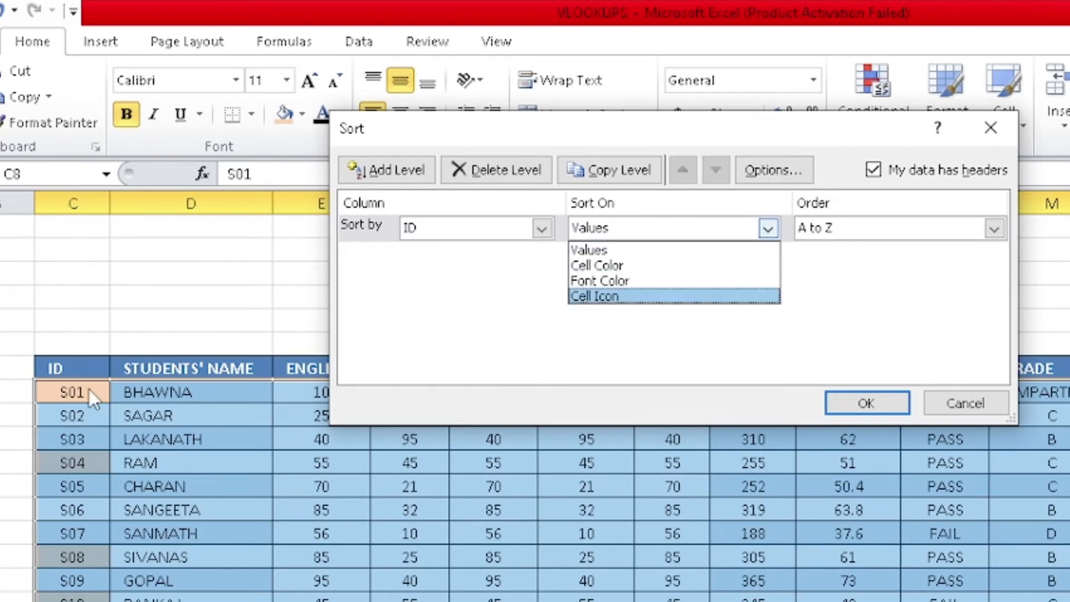
click(627, 267)
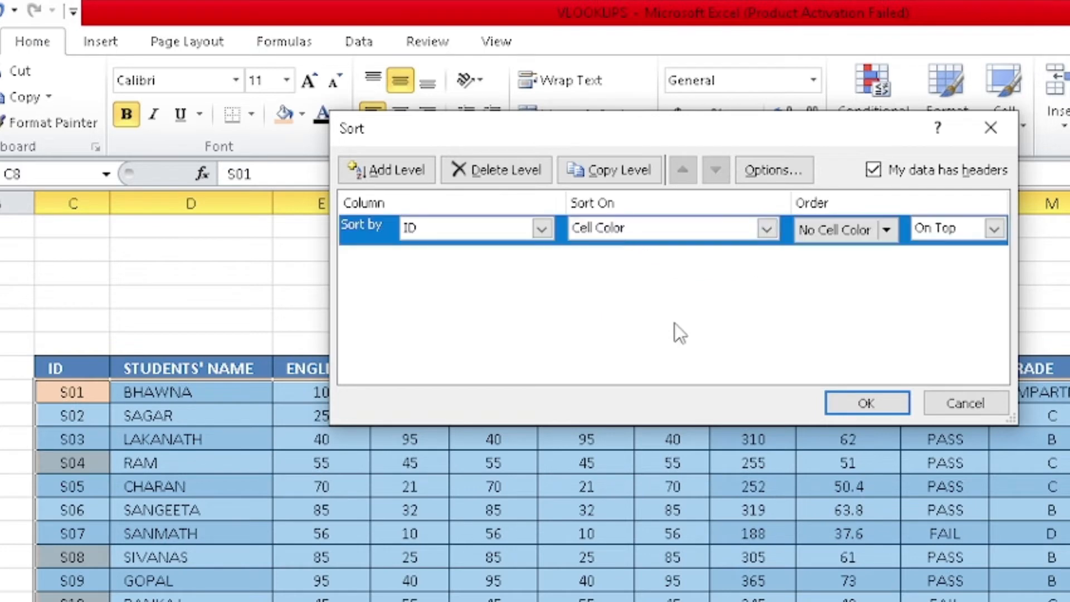
click(888, 228)
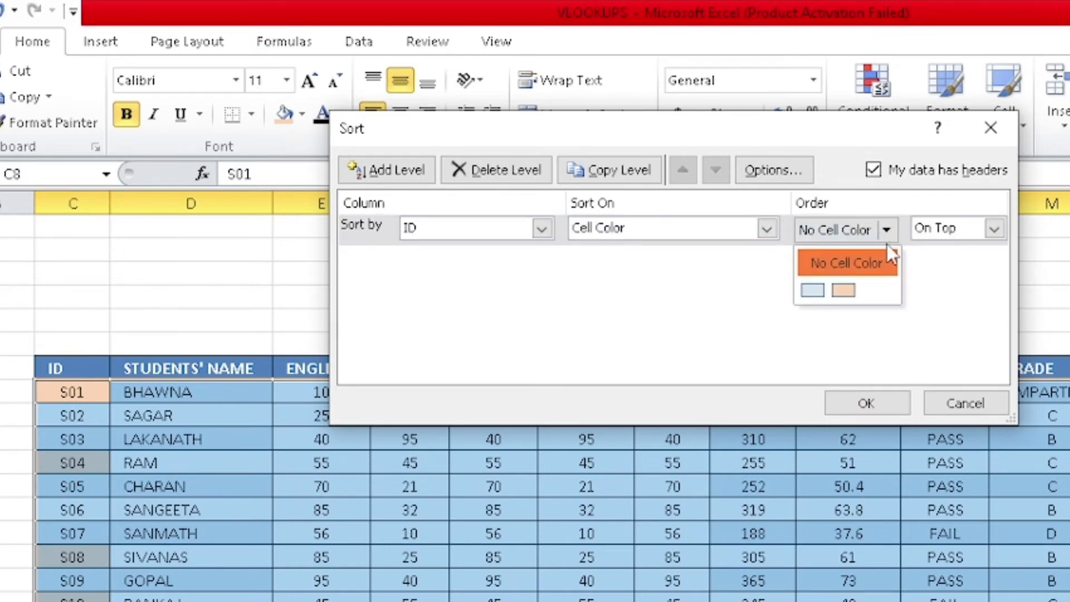
click(844, 293)
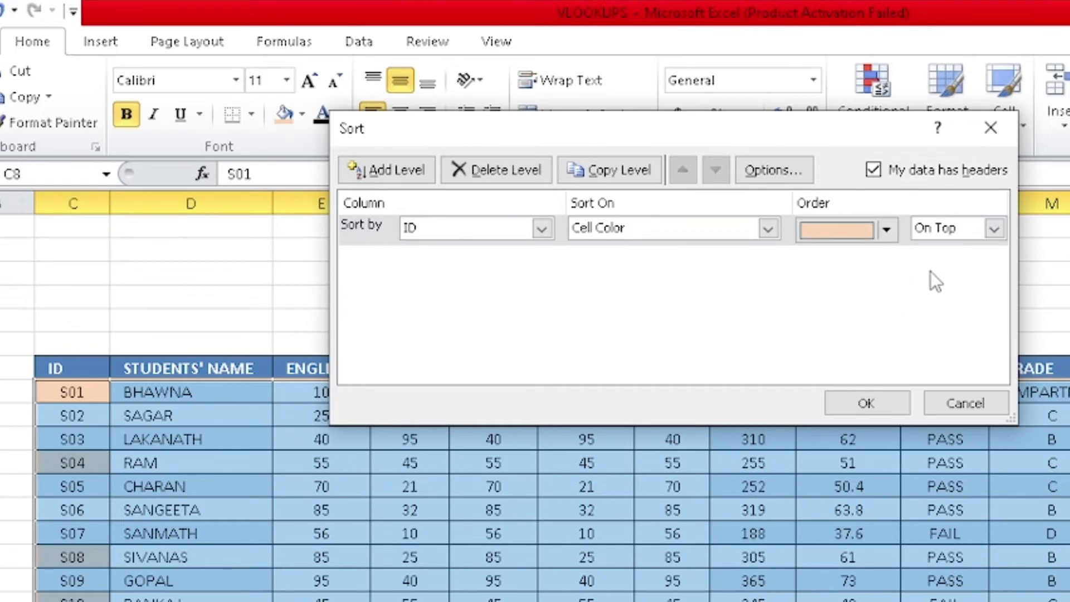
click(891, 397)
click(120, 455)
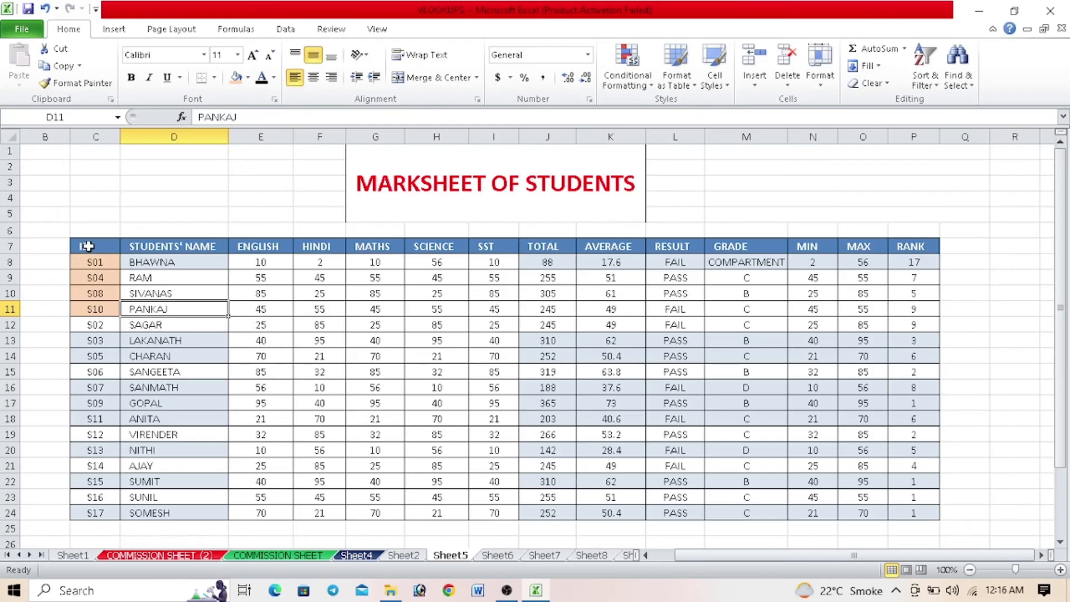
Step: Custom-sort the table by ID cell colour with light blue on the bottom, and highlight each colour group in the ID column
drag(55, 369, 913, 510)
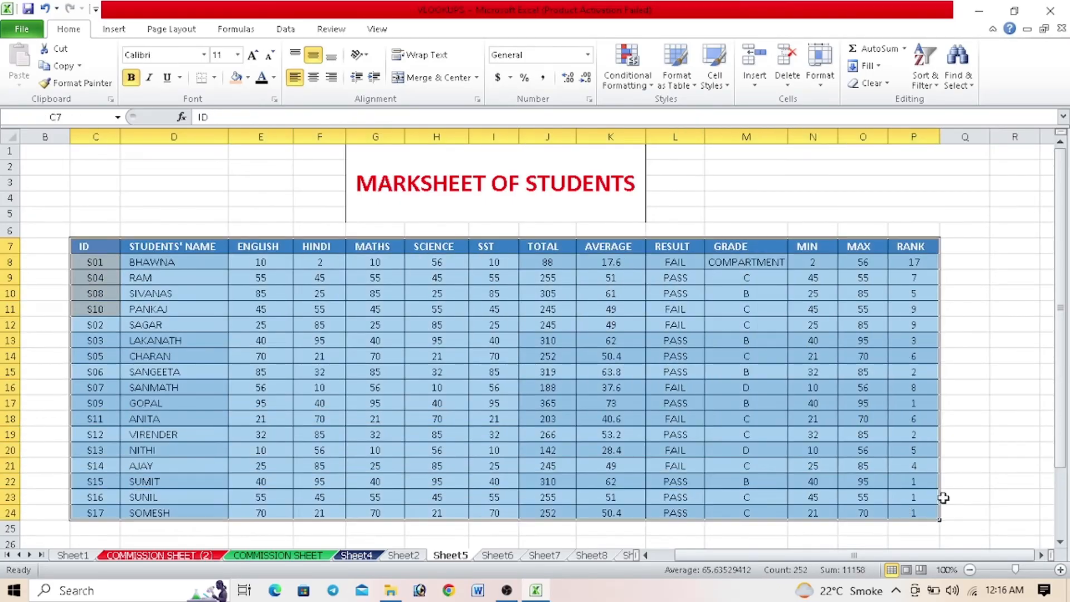
click(922, 75)
click(963, 136)
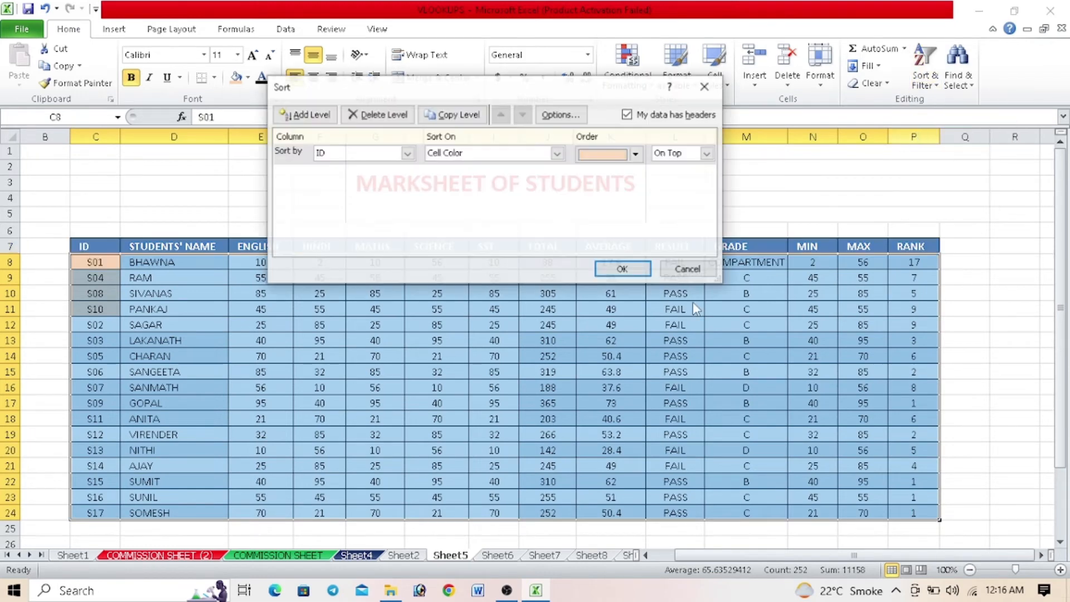
click(636, 155)
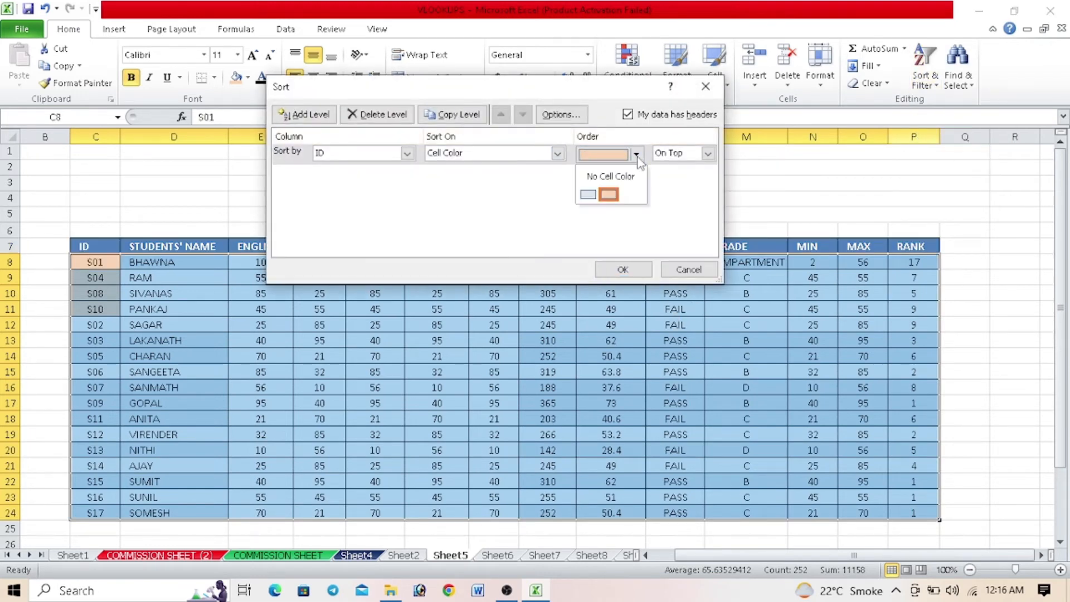
click(588, 194)
click(691, 154)
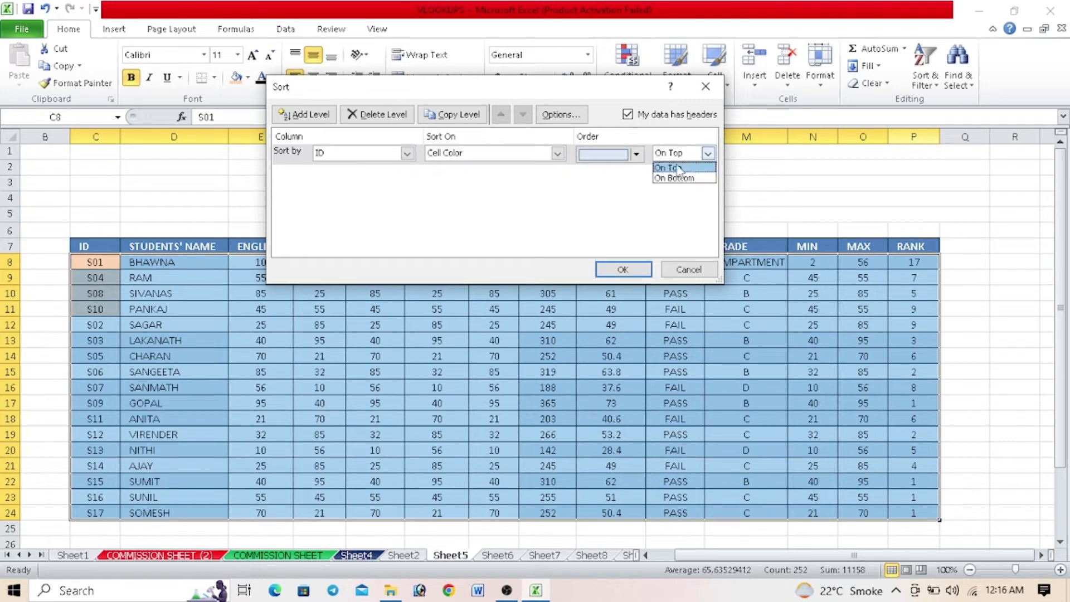
click(671, 180)
click(624, 270)
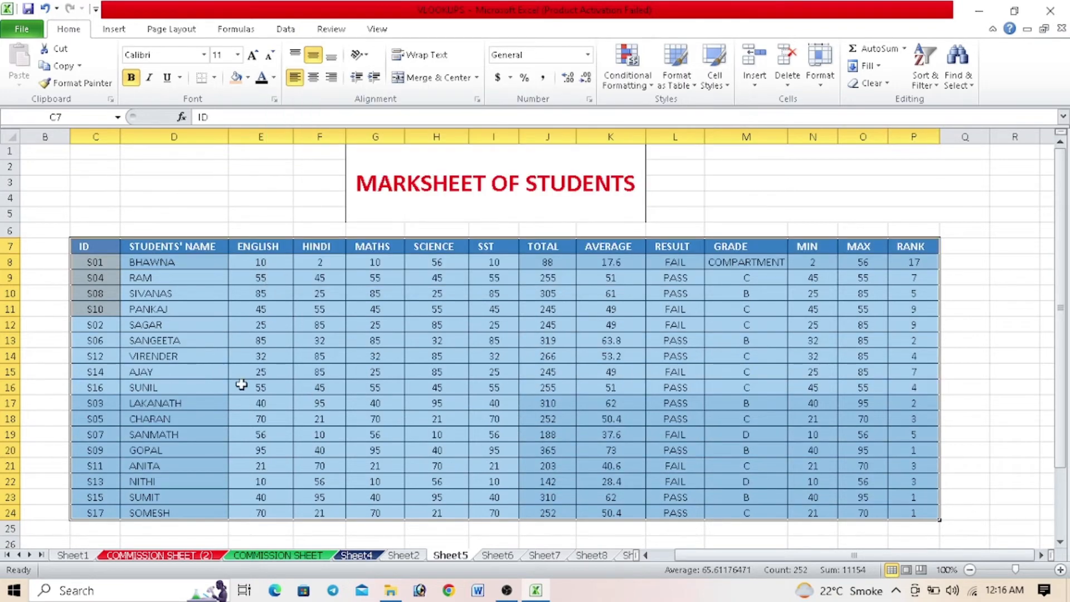
click(240, 386)
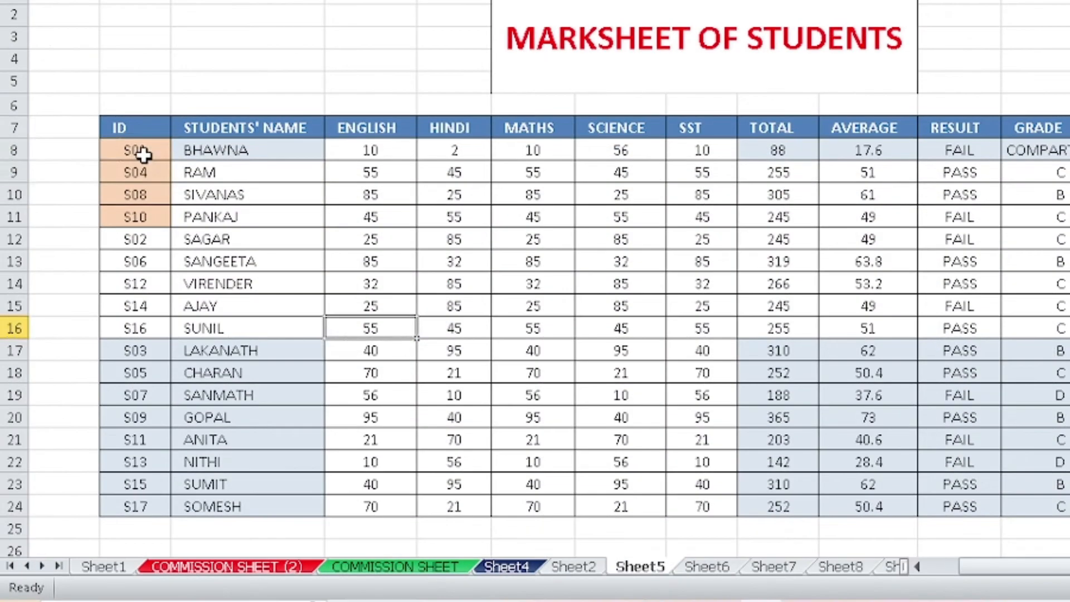
drag(102, 264, 102, 309)
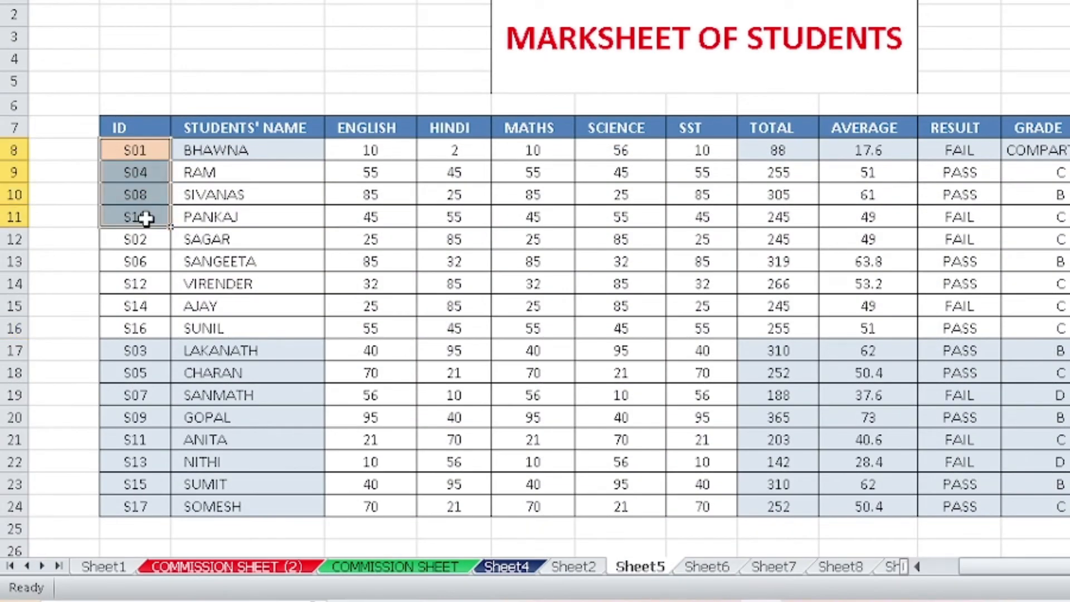
drag(139, 353, 146, 503)
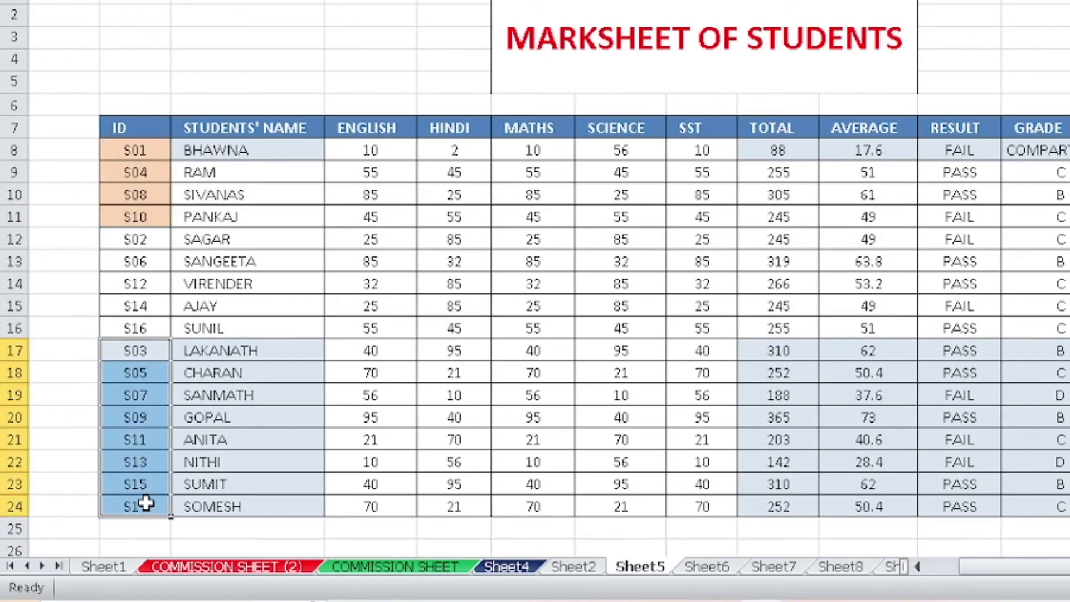
drag(150, 242, 155, 323)
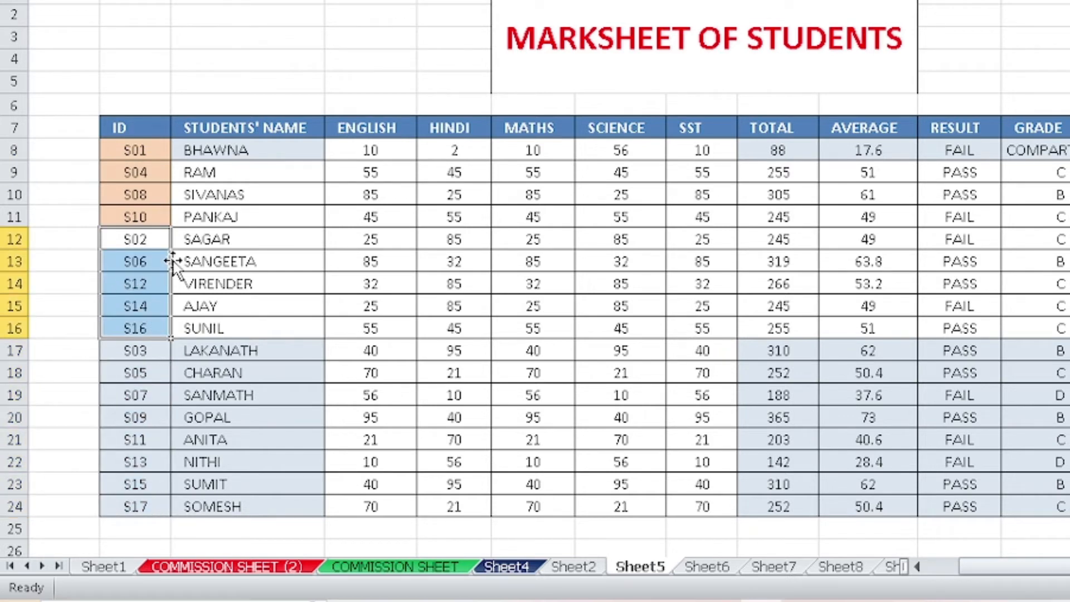
Step: Select the whole marksheet table and sort it from A to Z by ID
drag(149, 143, 416, 241)
key(ctrl+a)
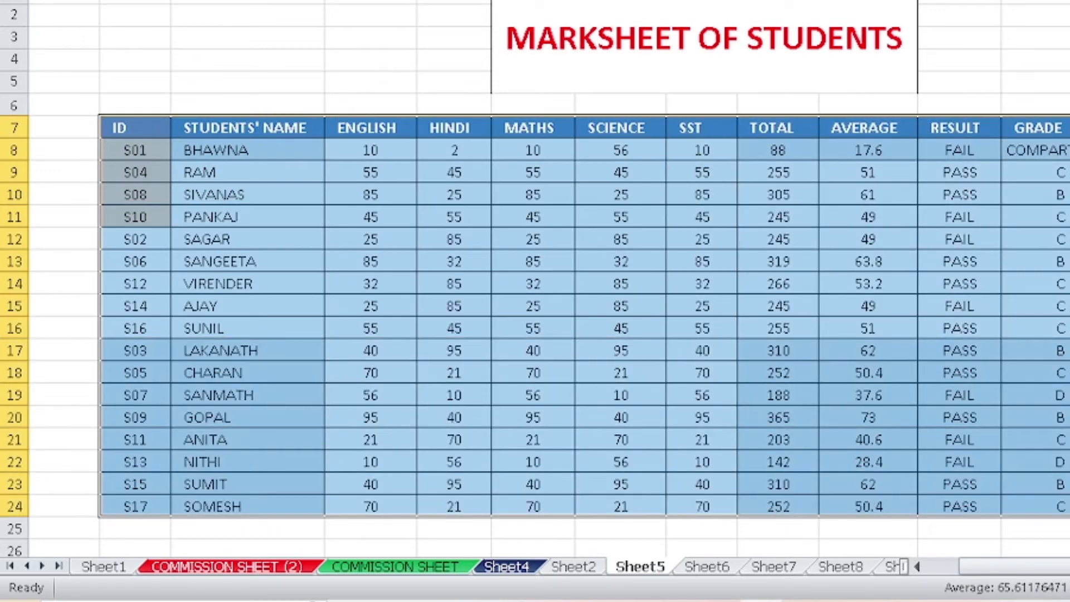
click(925, 67)
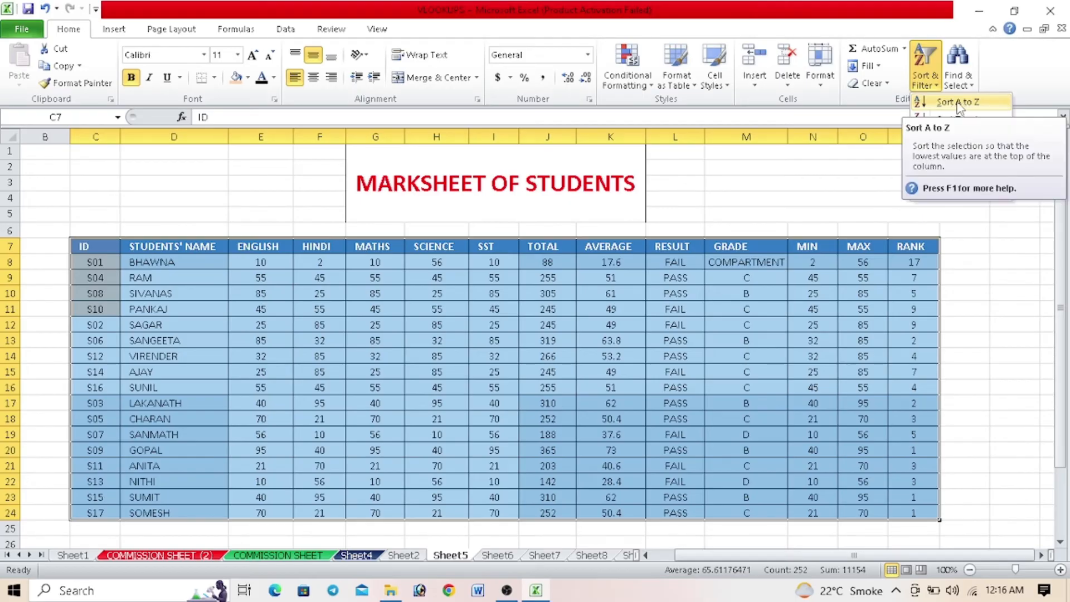
click(956, 101)
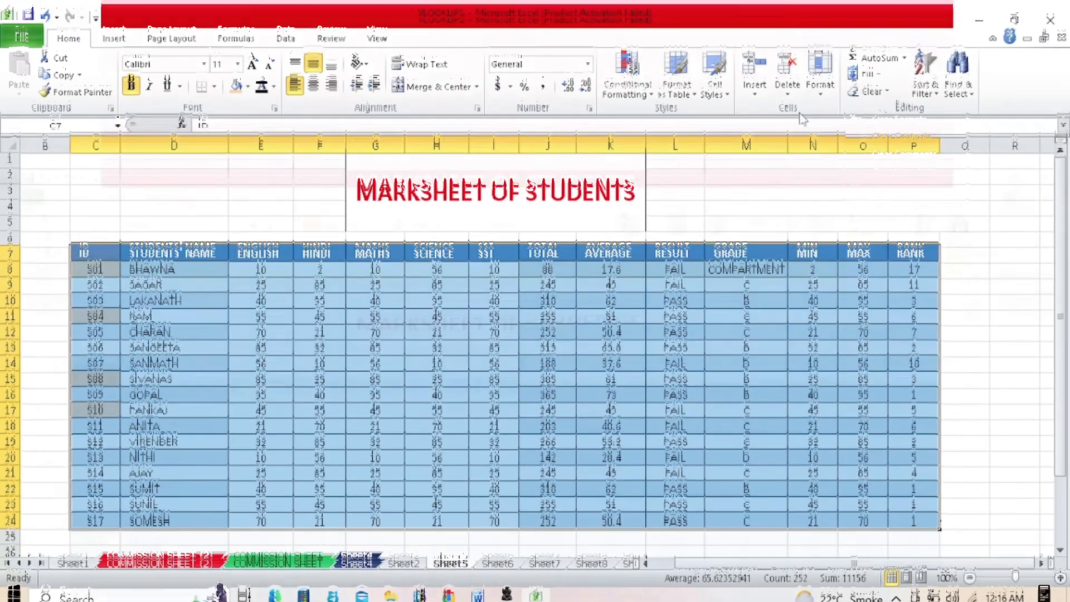
Step: Clear all formatting from the marksheet table C7:P24 and centre its contents horizontally
click(870, 83)
click(886, 119)
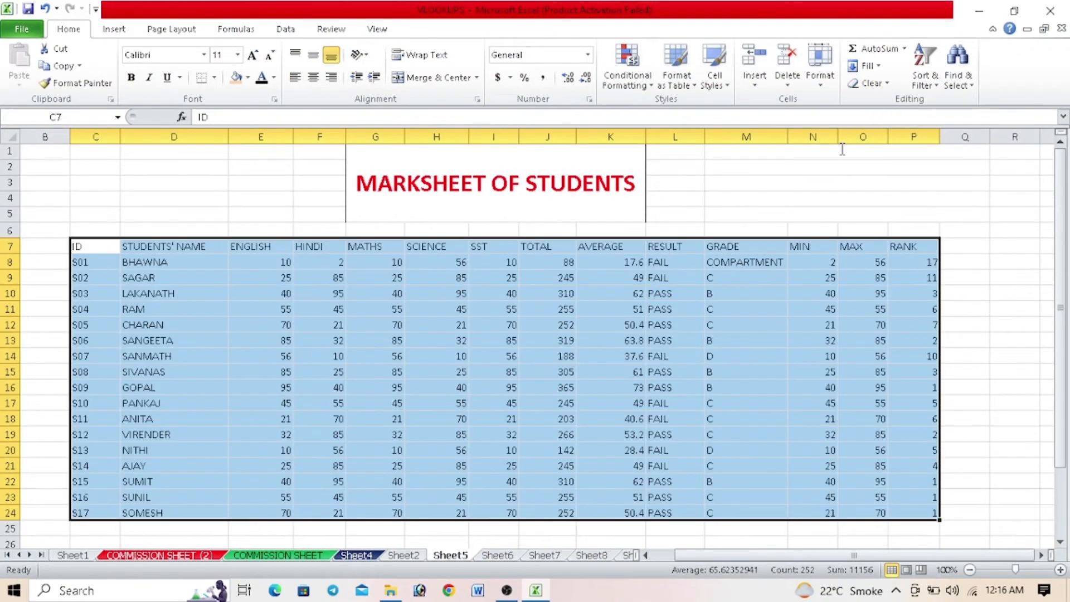
click(313, 77)
click(314, 290)
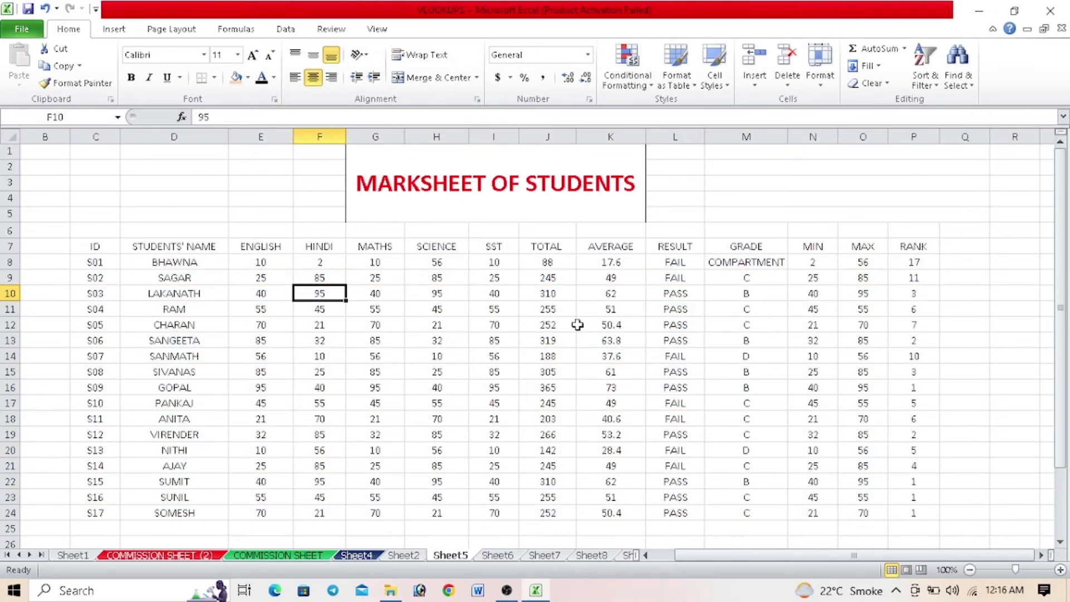
click(914, 85)
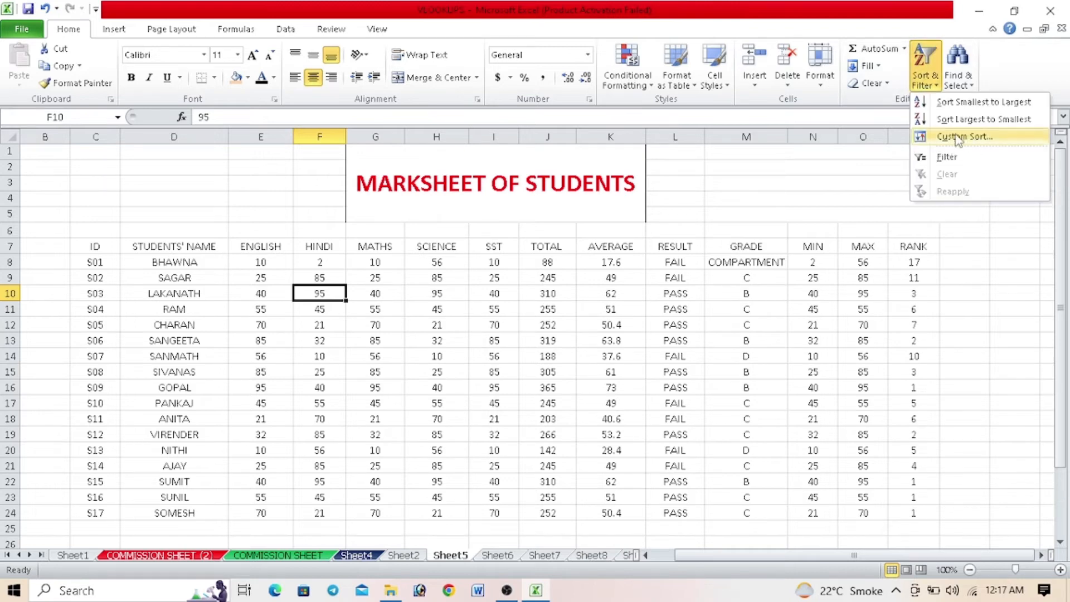
drag(95, 246, 916, 510)
Step: Set the font colour of the student names in cells D9, D12, D16 and D19 to red
click(204, 272)
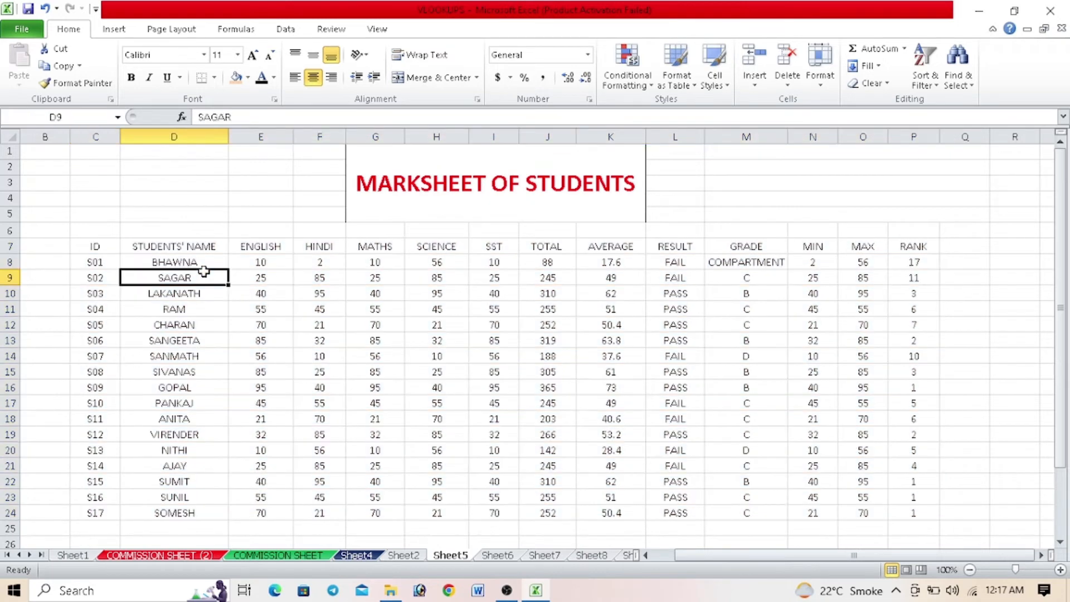
click(274, 77)
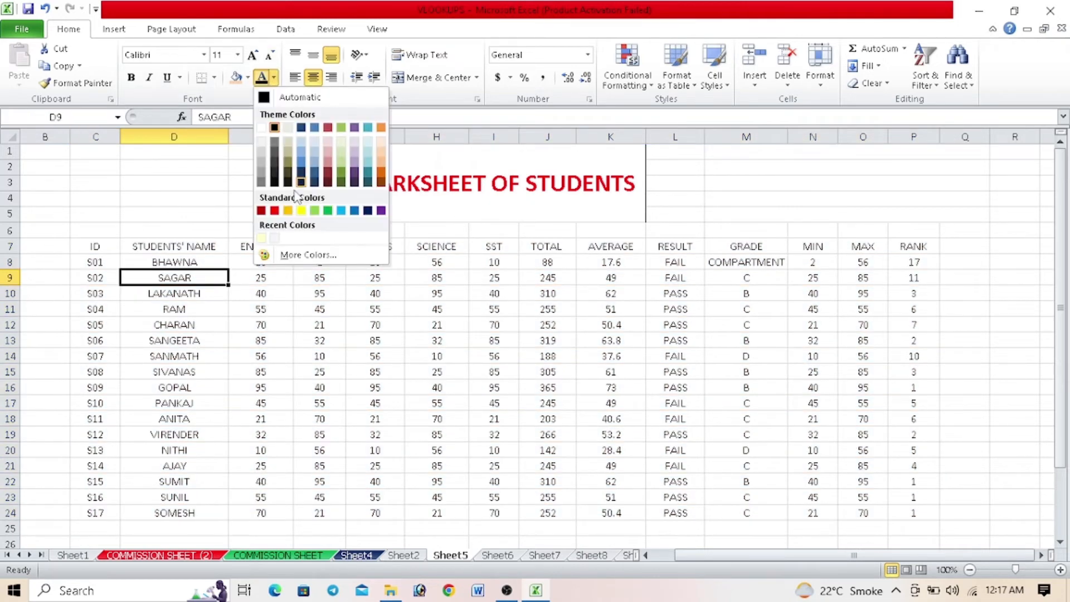
click(274, 211)
click(210, 323)
click(262, 78)
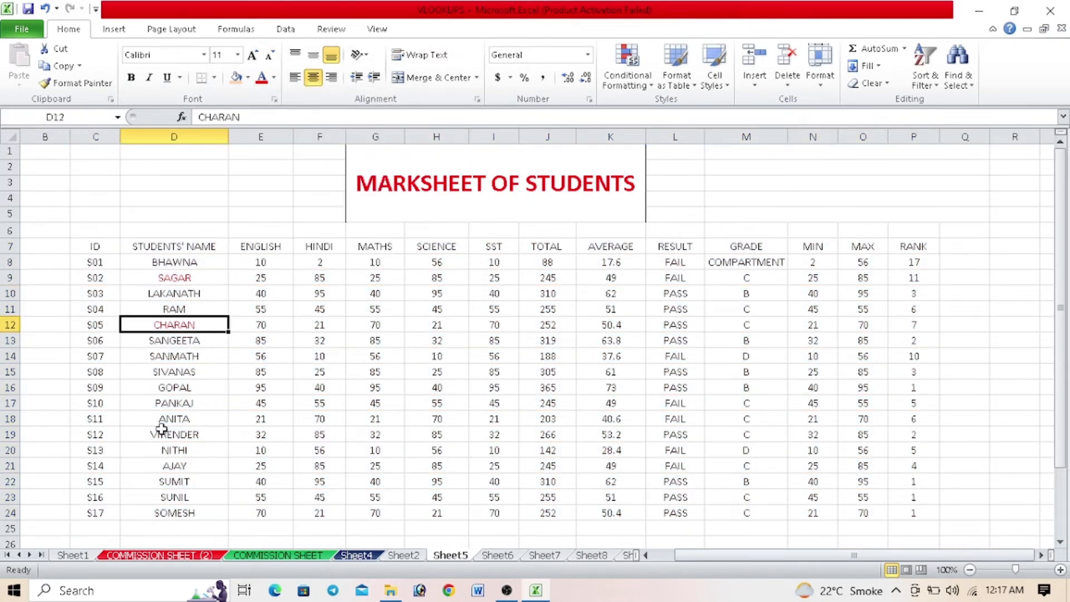
click(187, 390)
click(262, 77)
click(213, 435)
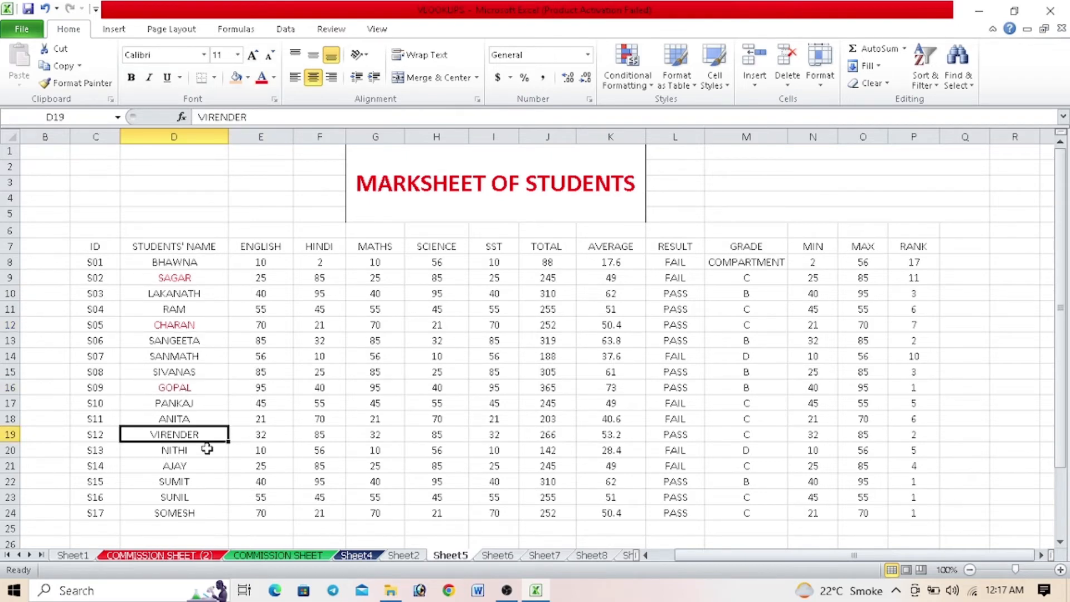
click(261, 78)
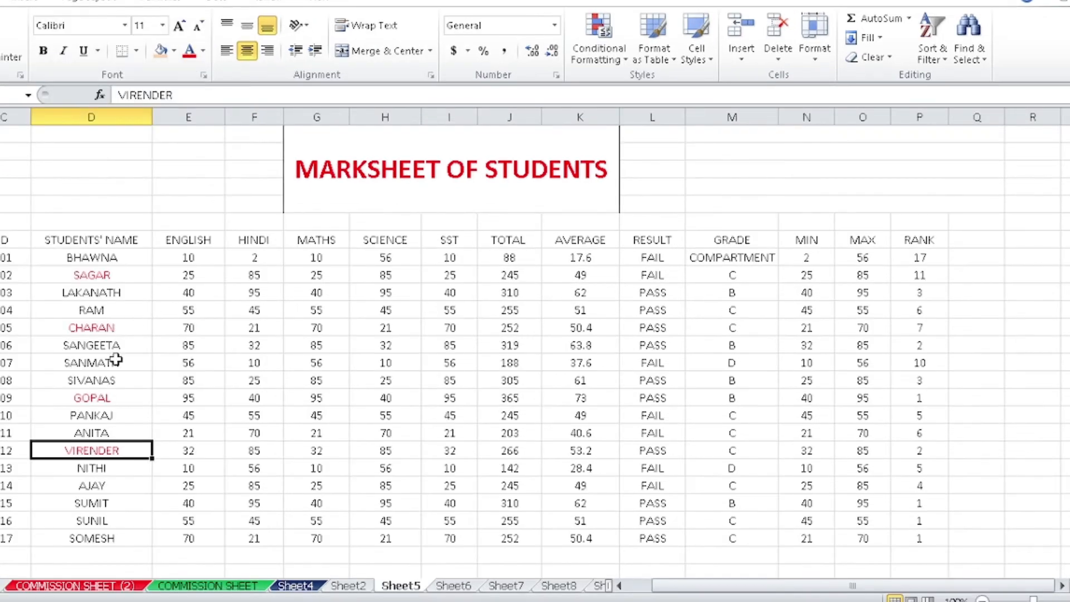
Step: Set the font colour of the student names in cells D14, D18 and D22 to purple
click(116, 360)
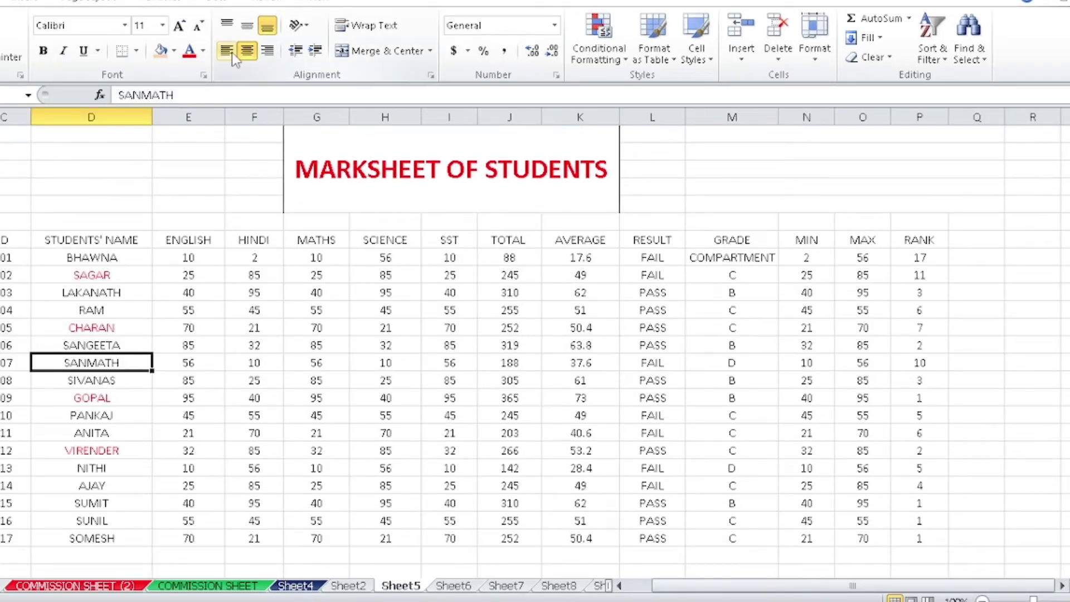
click(204, 51)
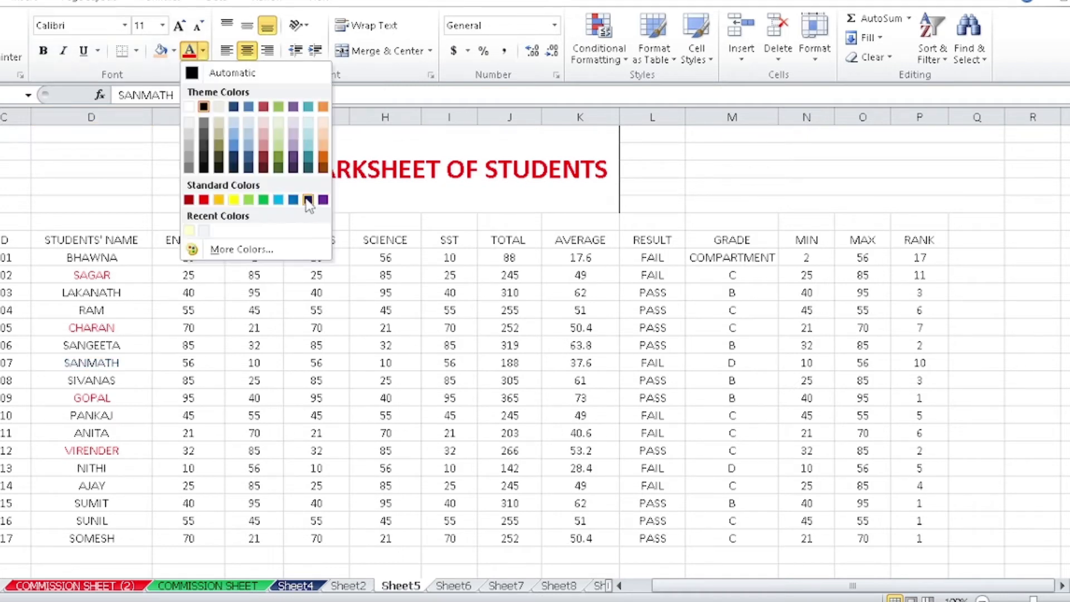
click(305, 197)
click(204, 51)
click(322, 201)
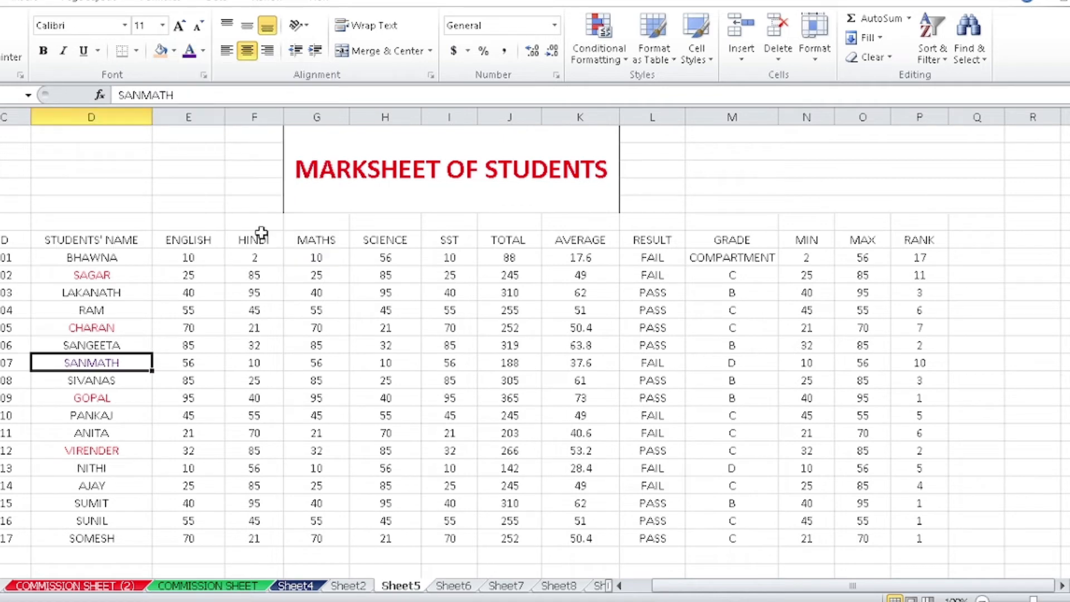
click(116, 431)
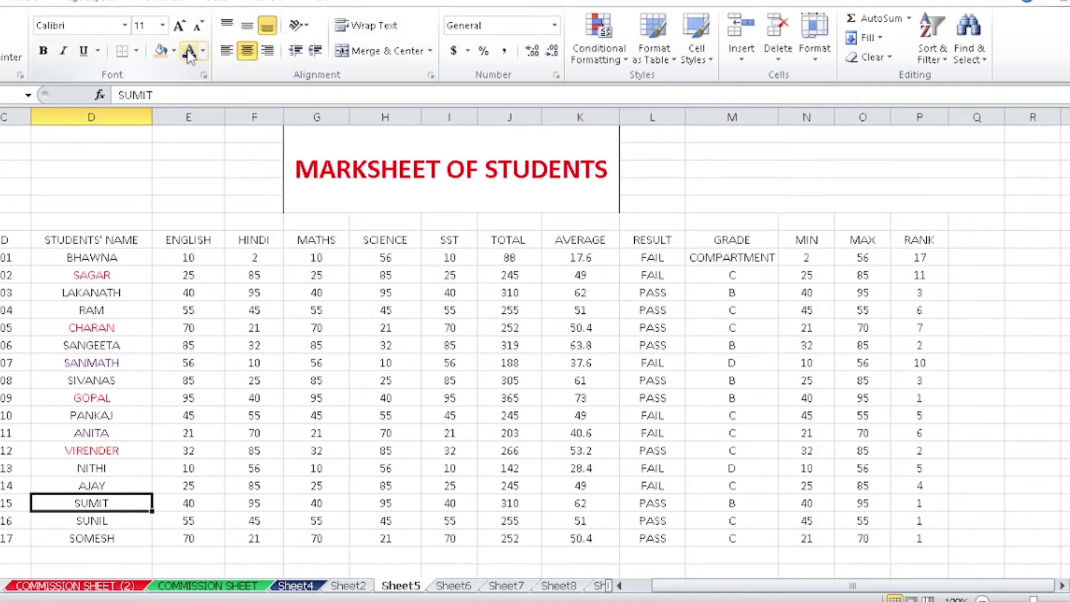
Step: Custom-sort the marksheet table C7:P24 by STUDENTS' NAME on font colour, placing the red names on top
drag(4, 240, 920, 543)
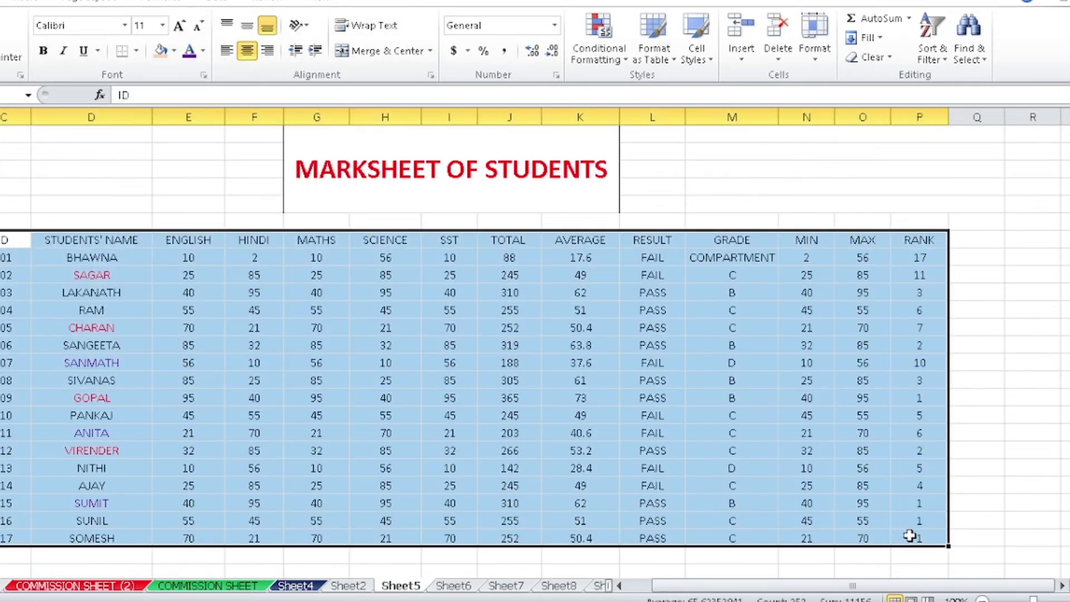
click(932, 53)
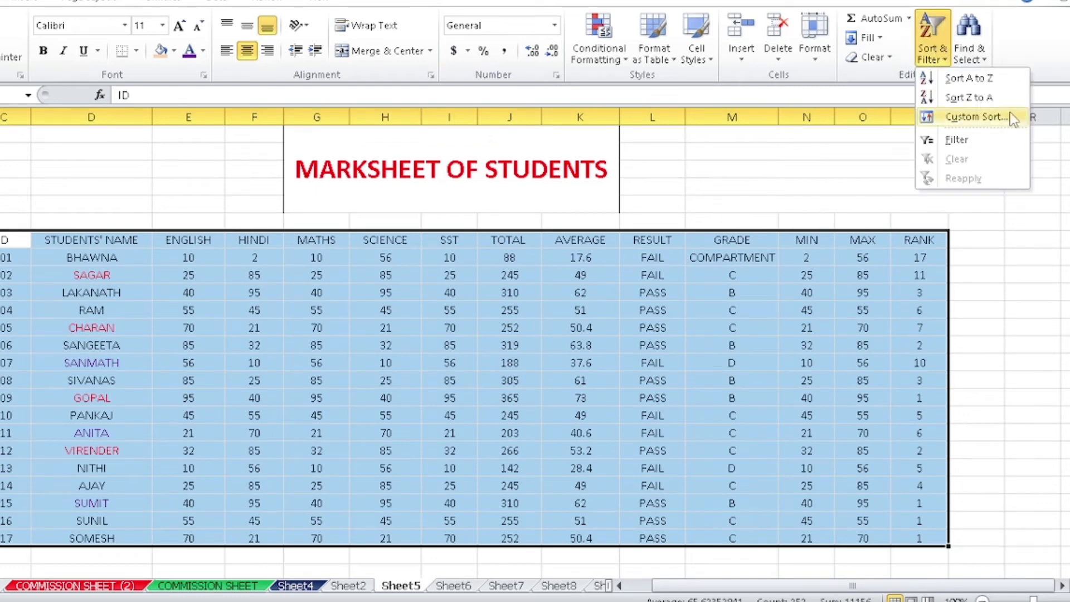
click(1008, 115)
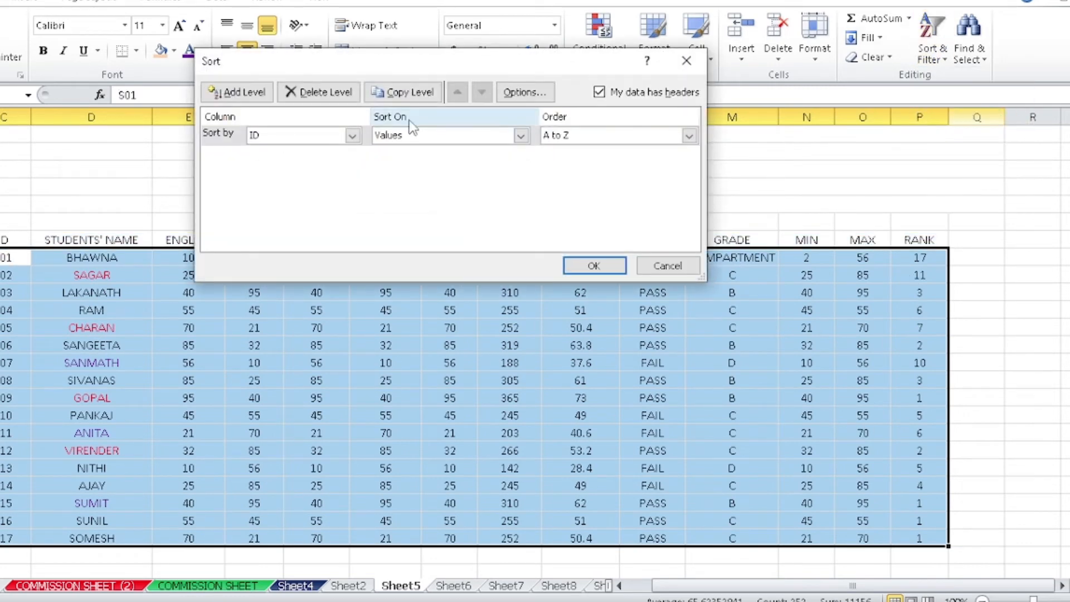
click(307, 136)
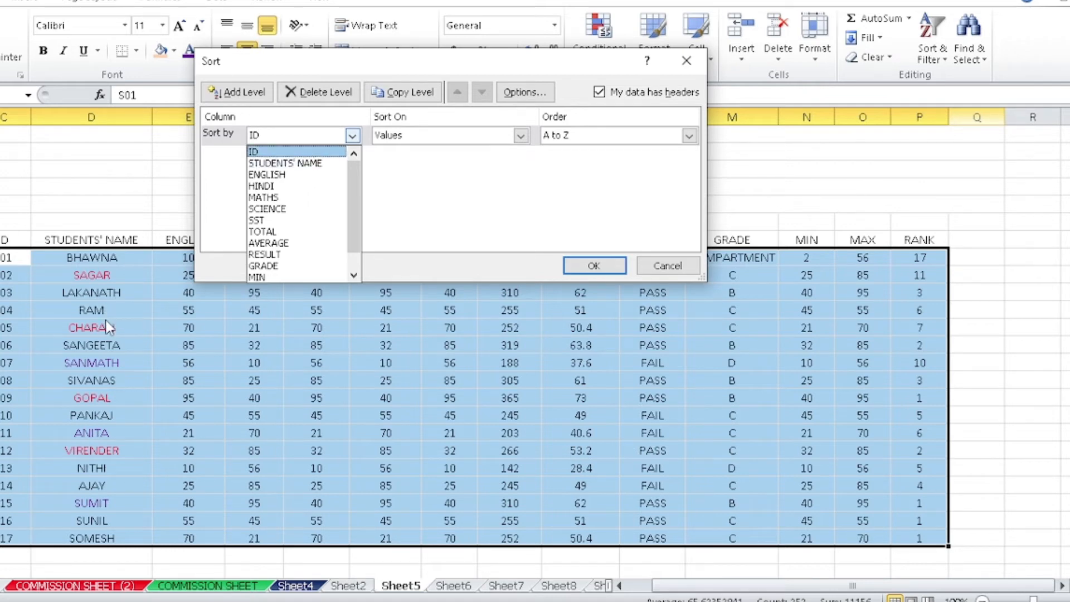
click(307, 165)
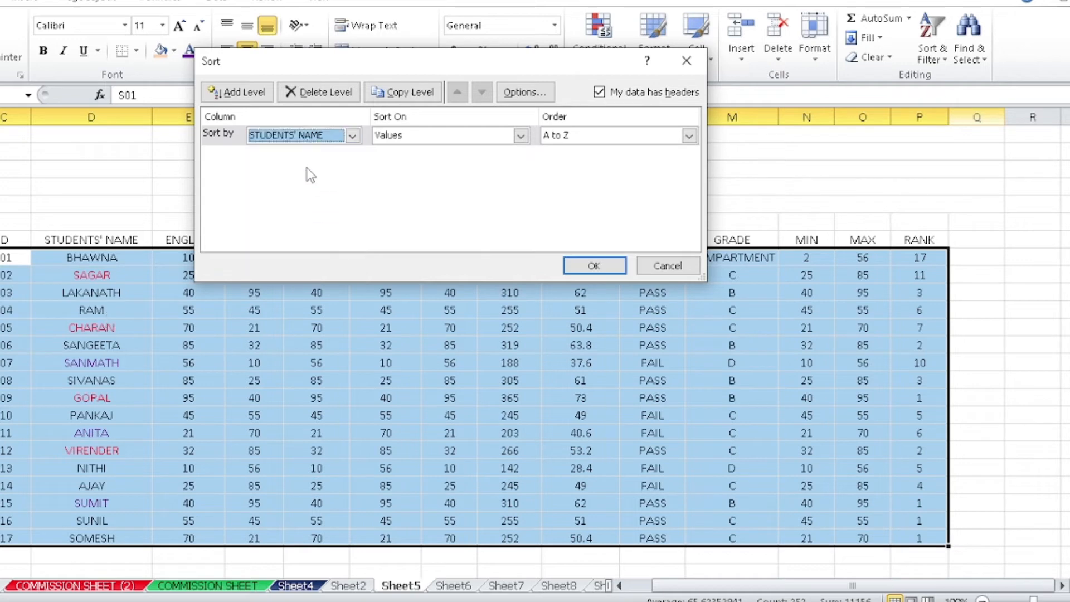
click(469, 142)
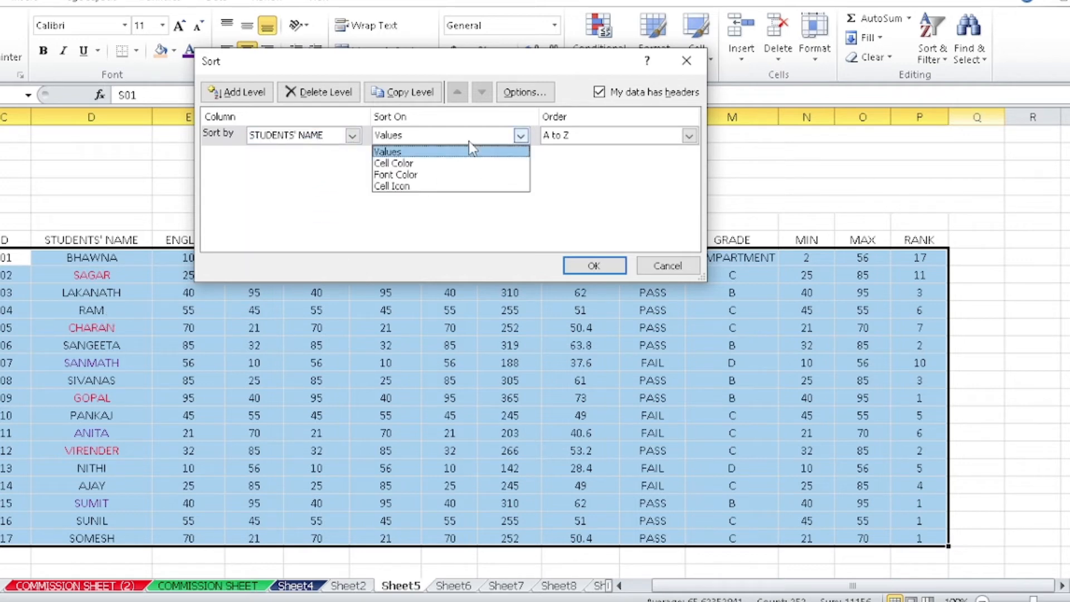
click(423, 174)
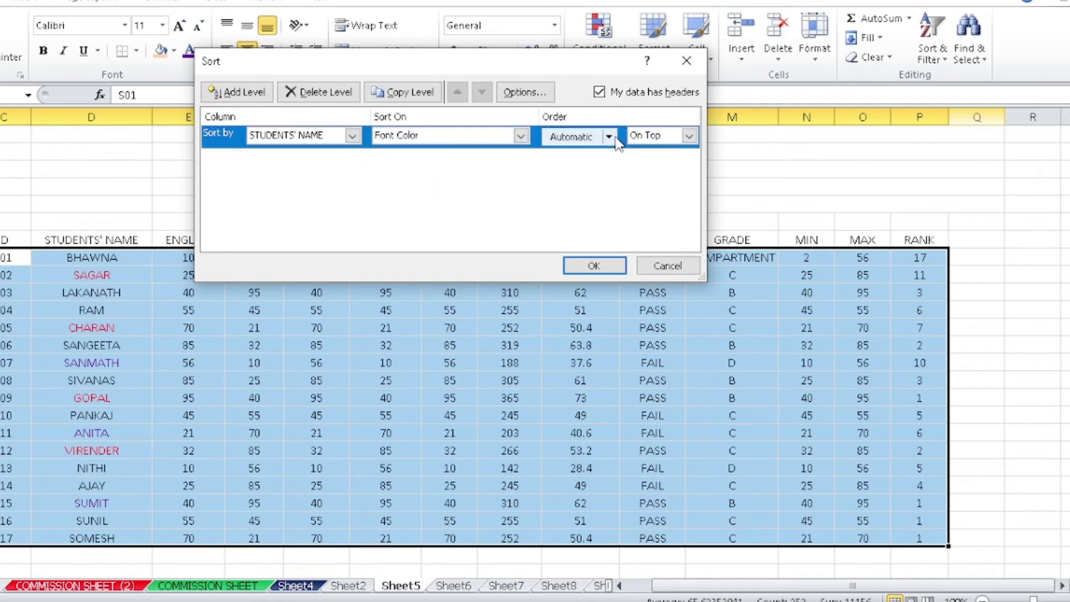
click(609, 136)
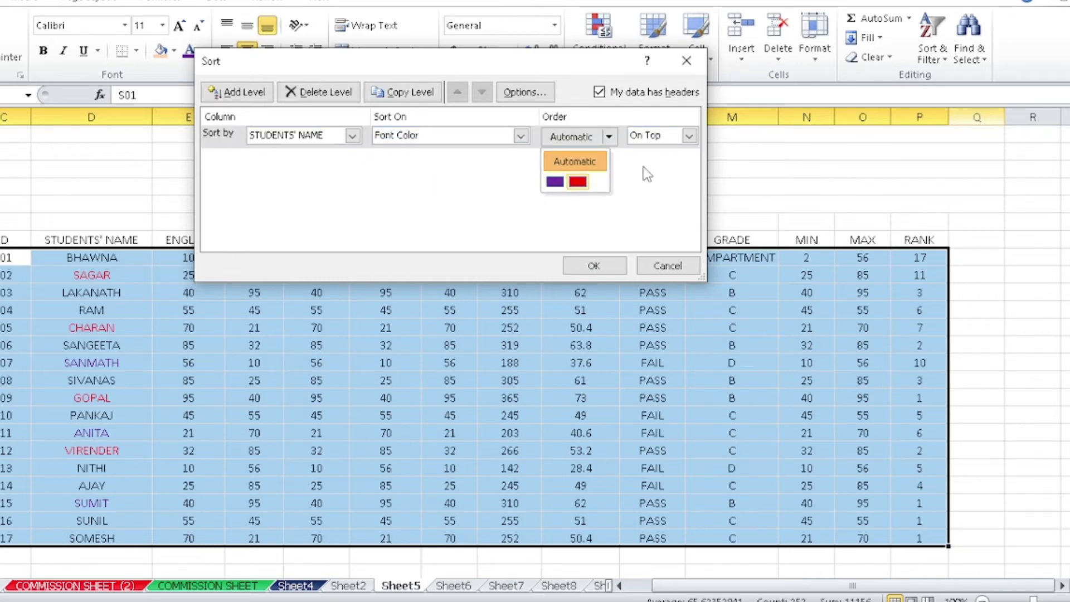
click(577, 182)
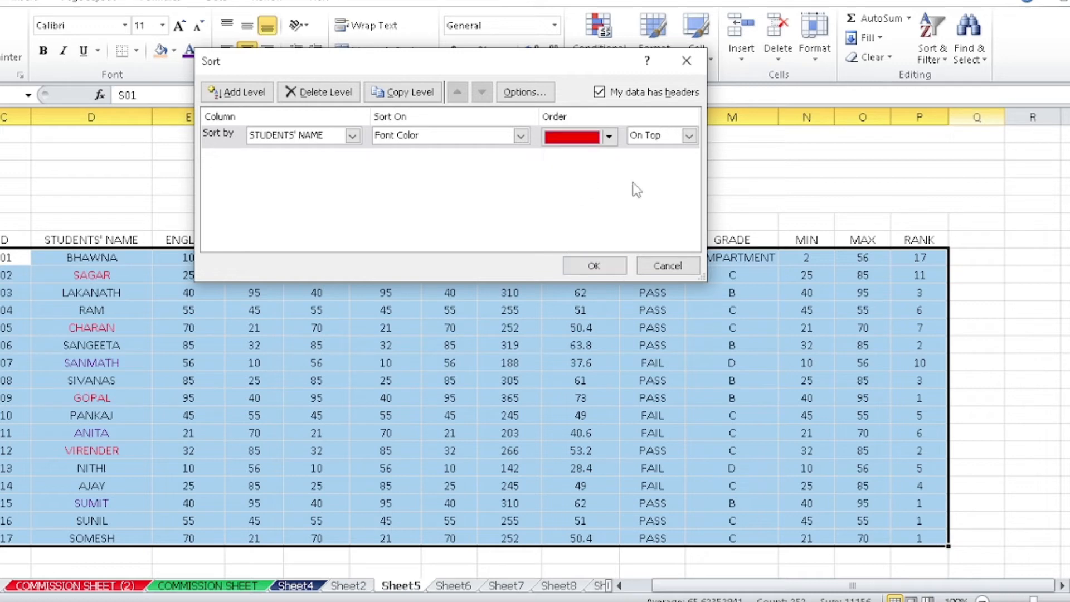
click(612, 265)
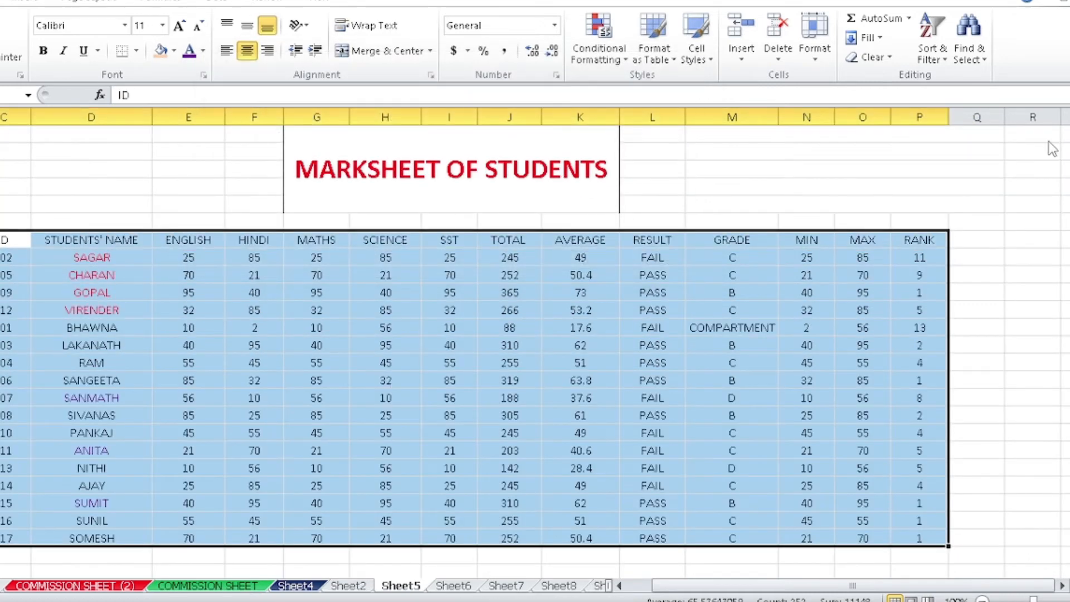
Step: Custom-sort the table by STUDENTS' NAME font colour with purple on top, and highlight the names in the column
click(932, 42)
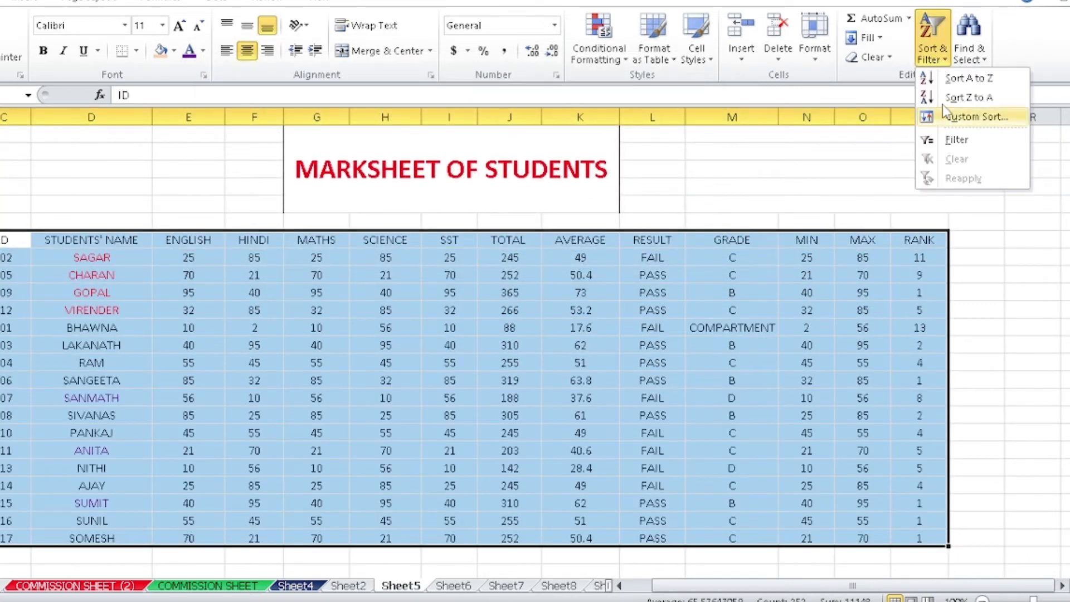
click(978, 118)
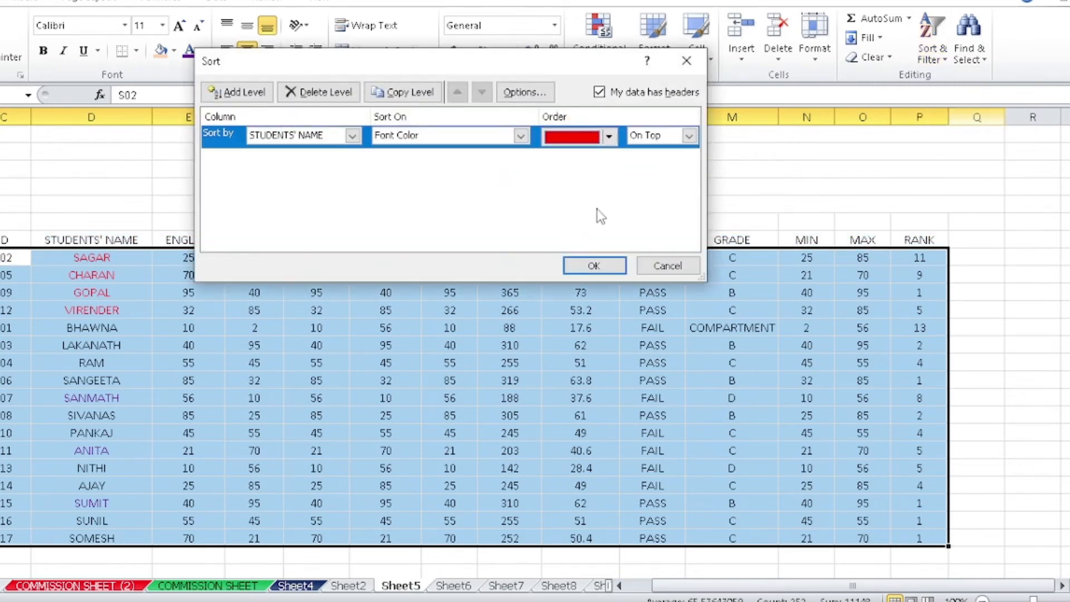
click(609, 136)
click(555, 182)
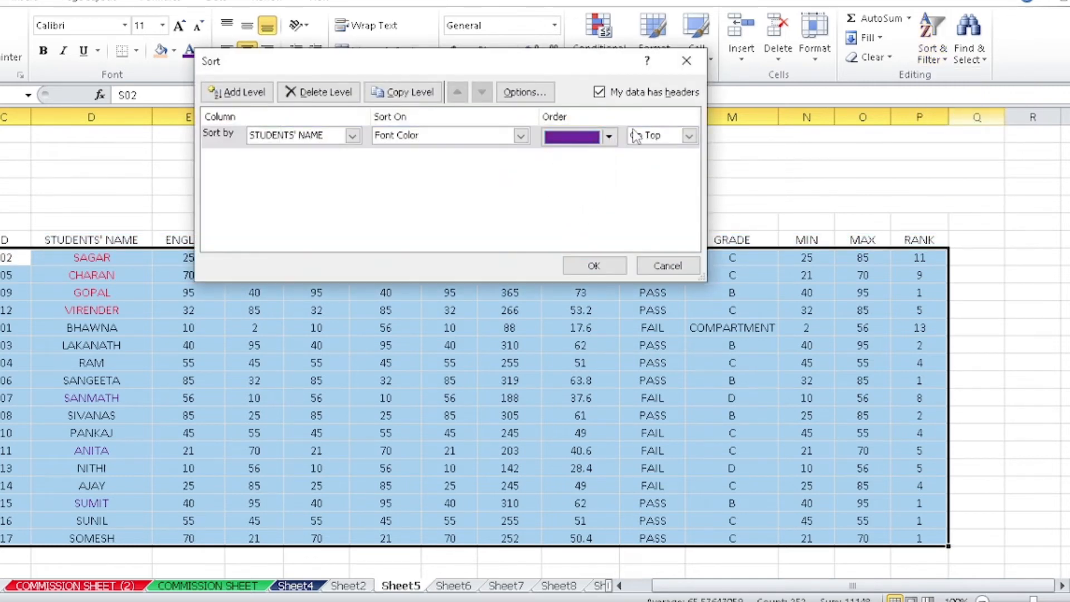
click(604, 266)
click(162, 291)
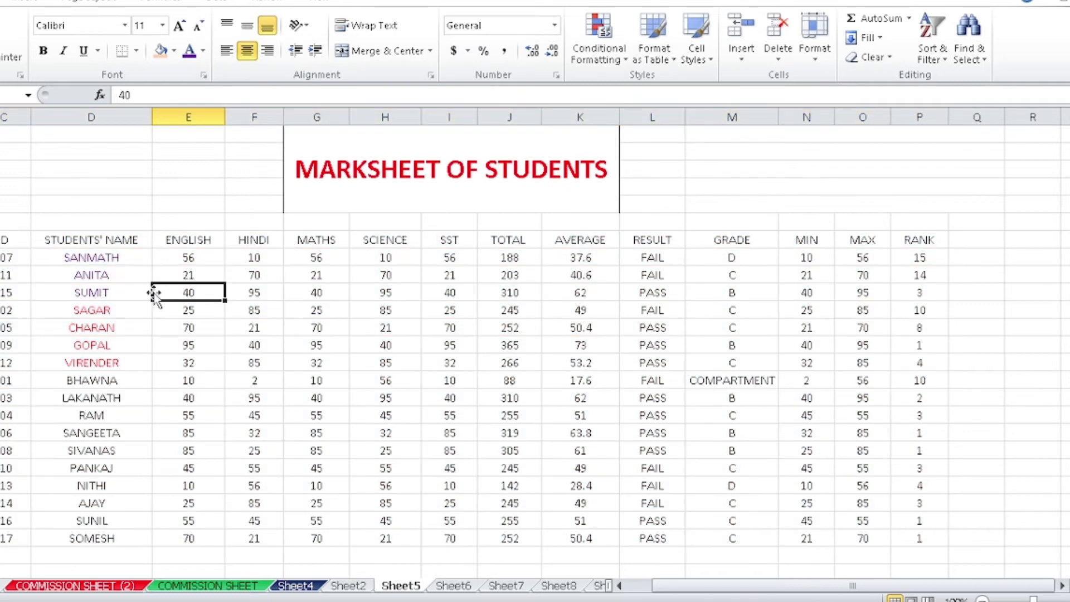
drag(115, 258, 102, 535)
Step: Select the marksheet table C7:P24 and sort it from A to Z by ID
drag(14, 240, 914, 535)
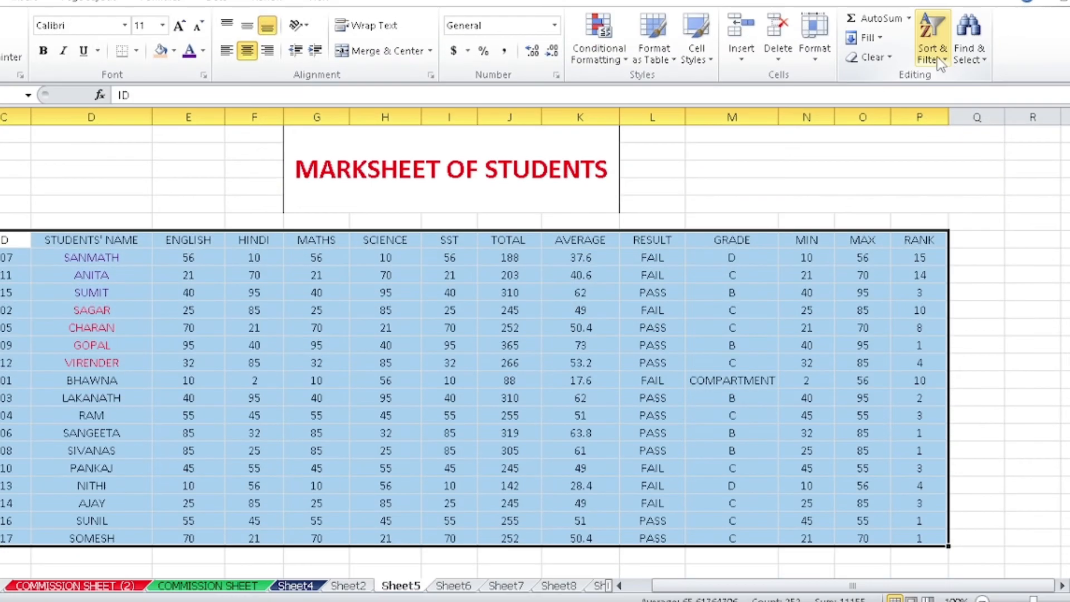
click(940, 60)
click(958, 82)
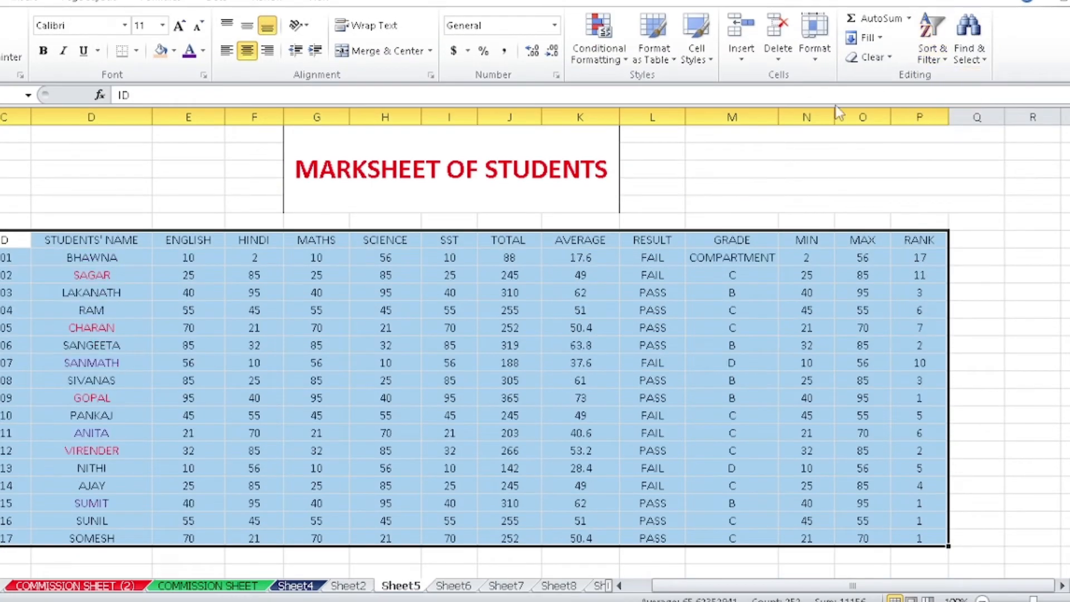
Step: Clear the formatting, including the coloured names, from the selected table and centre its contents horizontally
click(863, 56)
click(867, 103)
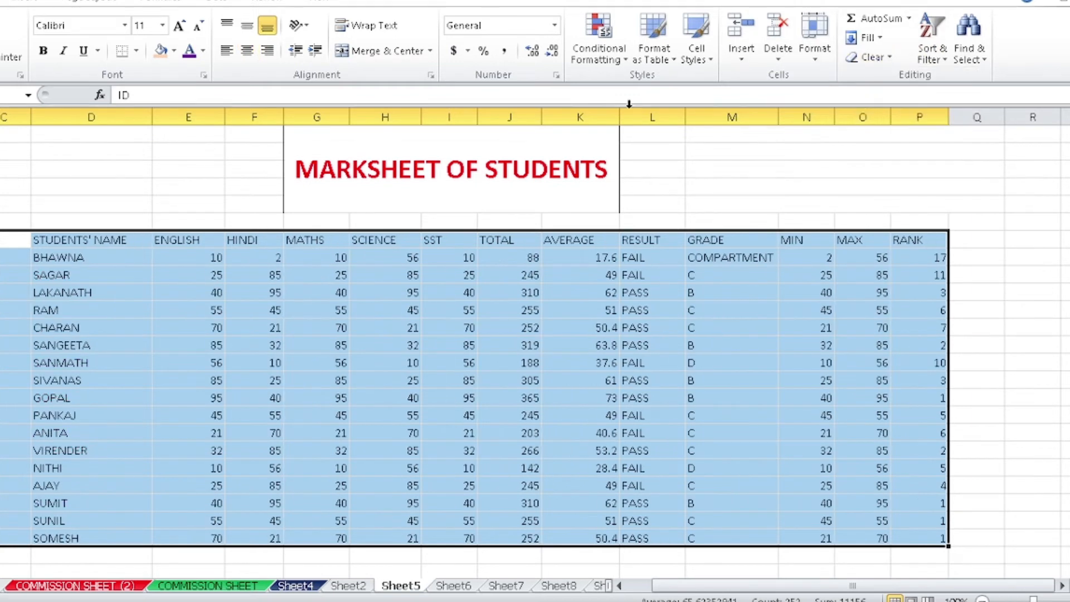
click(248, 51)
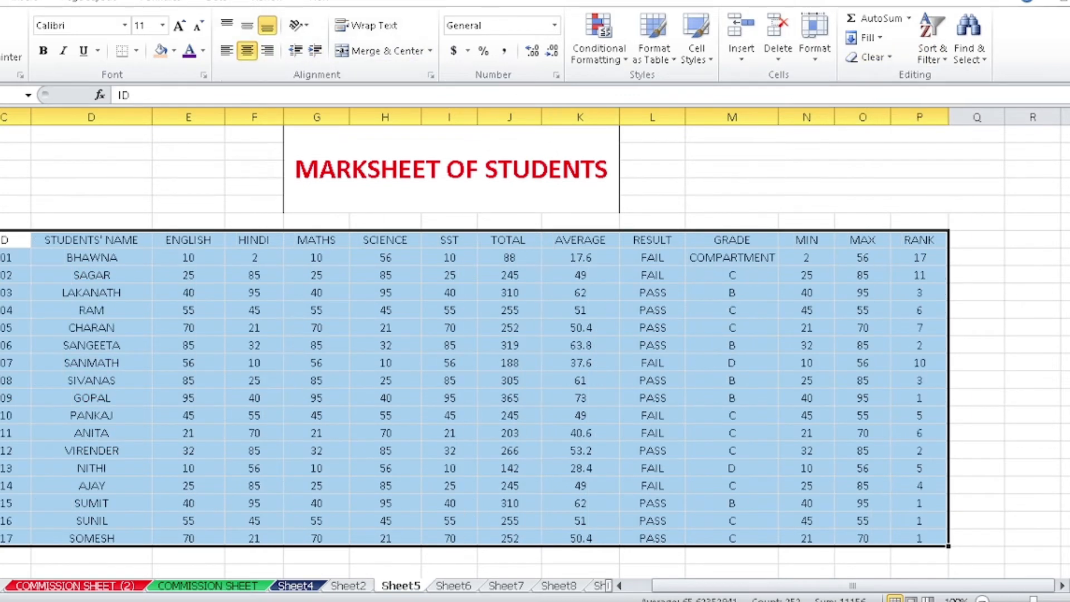
Step: Apply the green, yellow and red circle icon set as conditional formatting to the subject marks in E8:I24
click(930, 25)
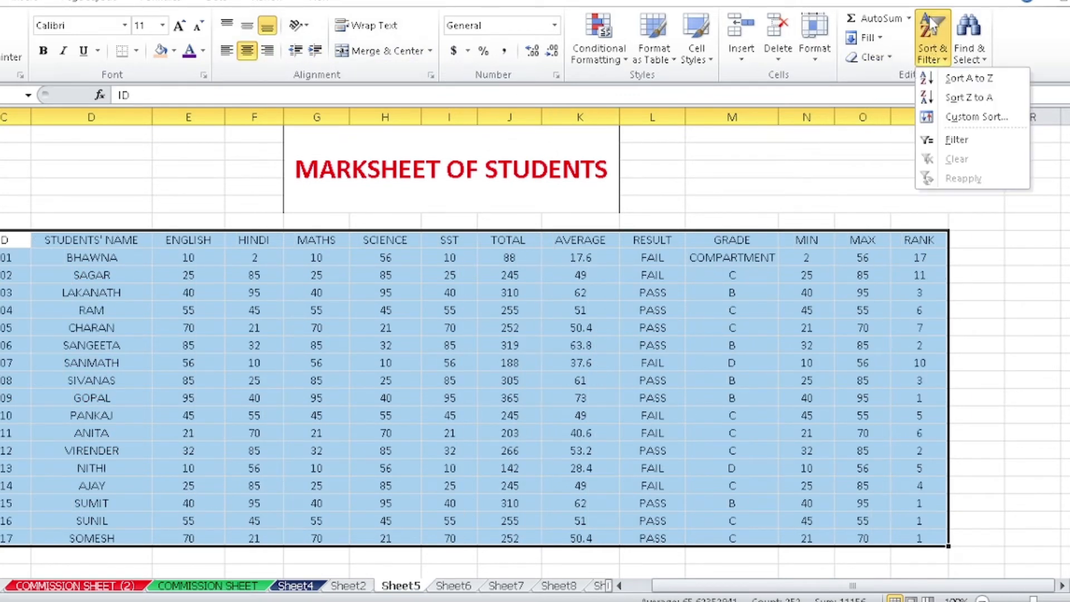
click(188, 262)
drag(191, 259, 459, 538)
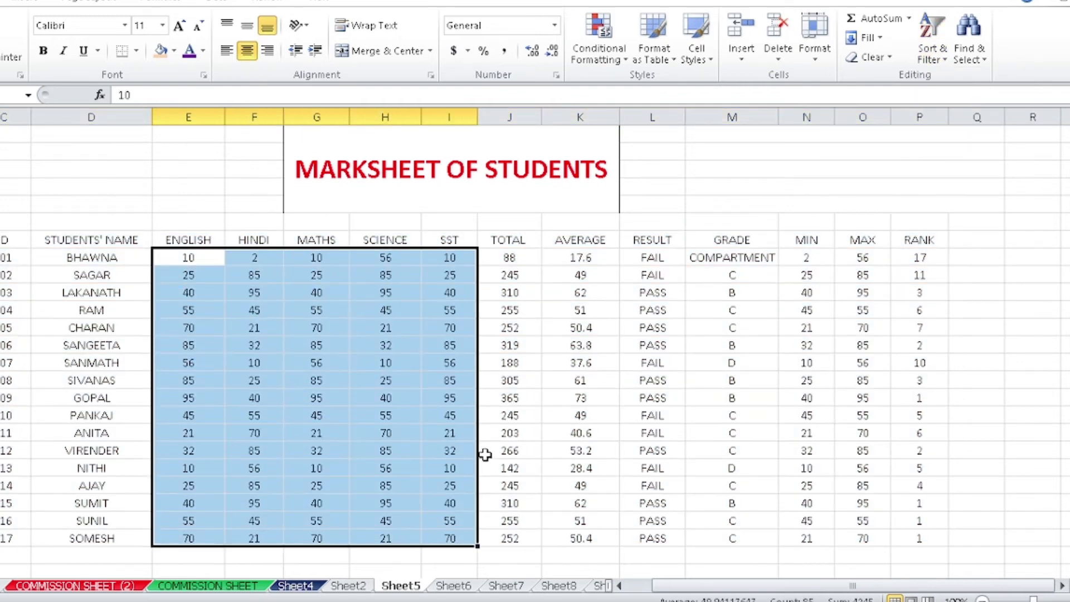
click(598, 50)
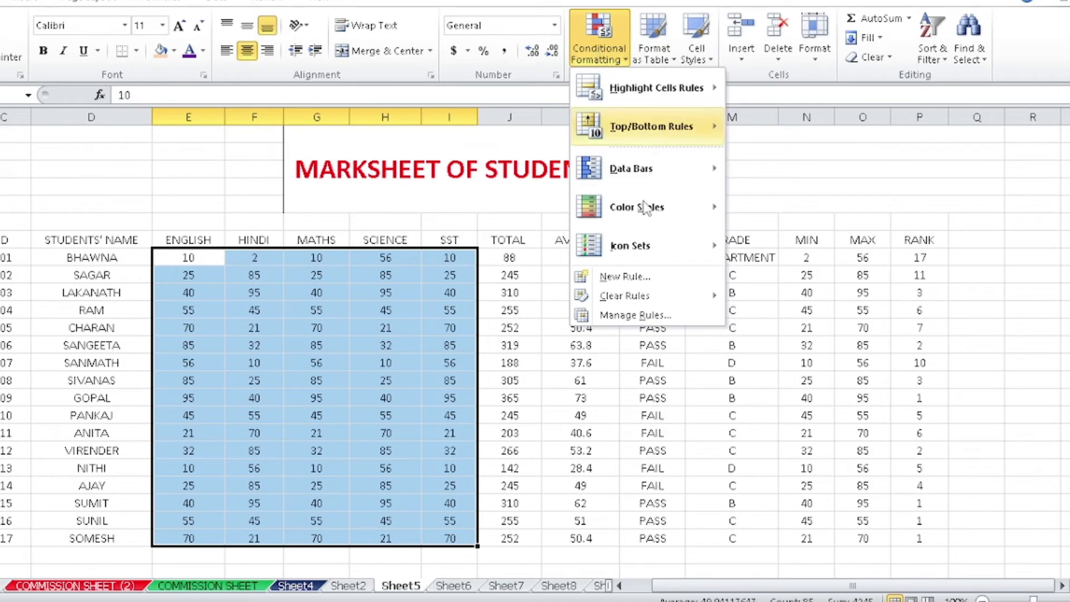
mouse_move(665, 257)
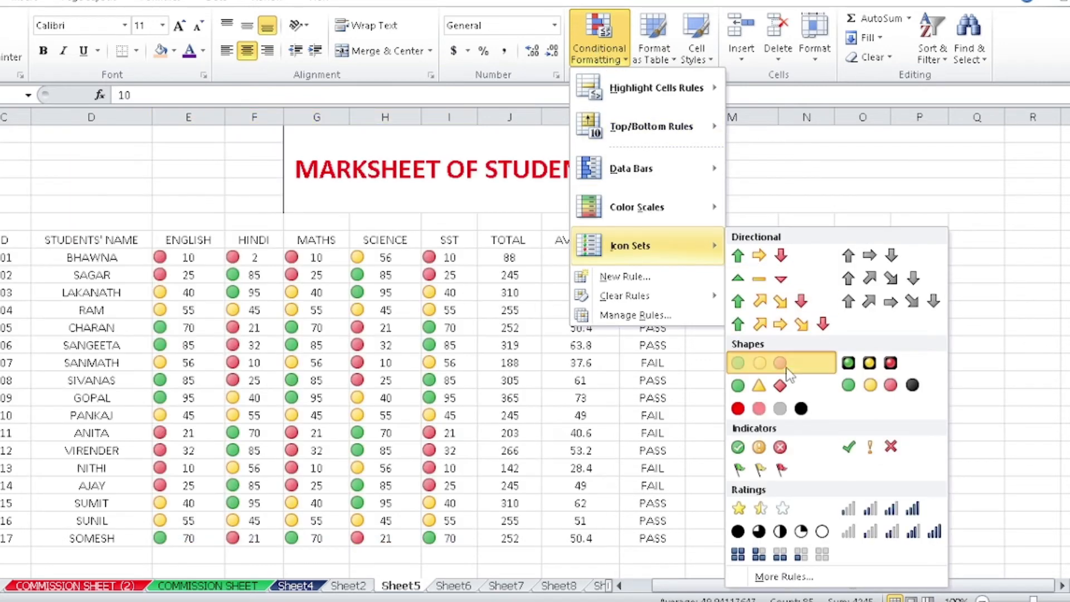
click(759, 363)
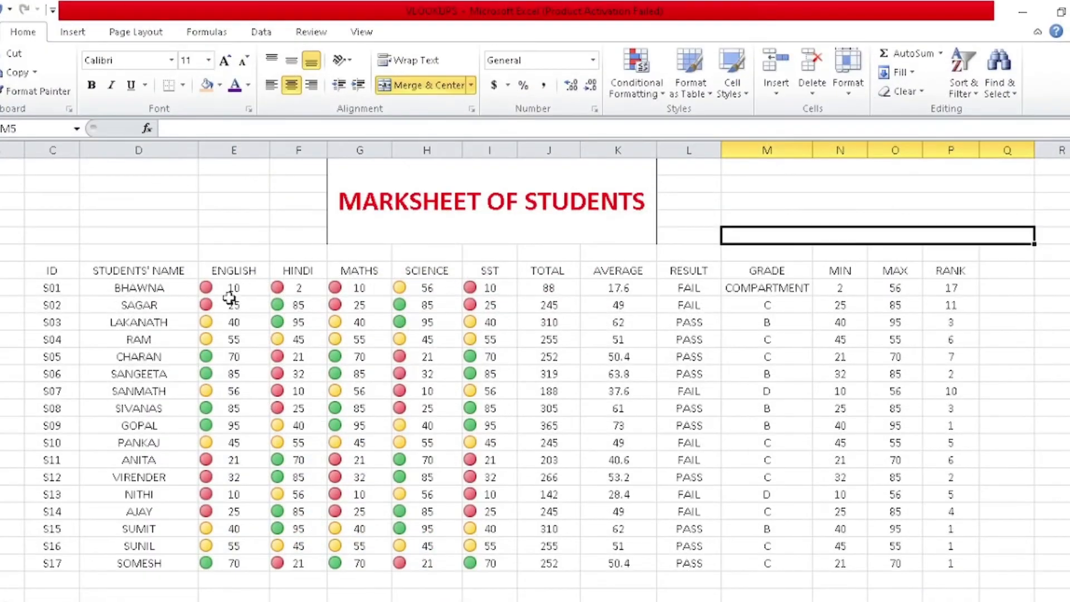
Step: Select the marksheet table C7:P24 and custom-sort it by ENGLISH cell icon with the red circle on top
drag(62, 273, 956, 556)
click(962, 84)
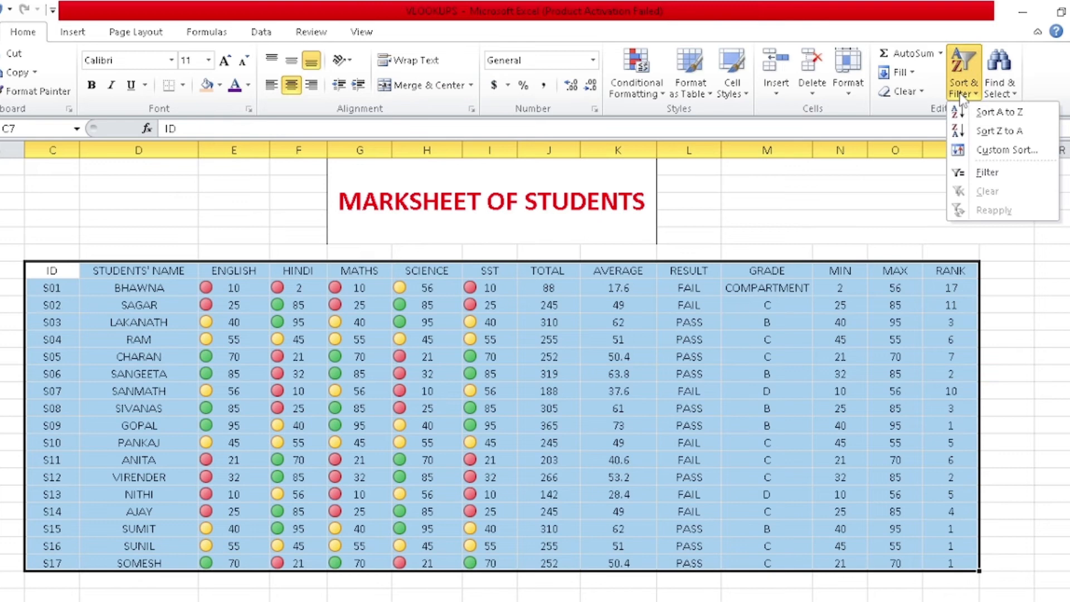
click(984, 151)
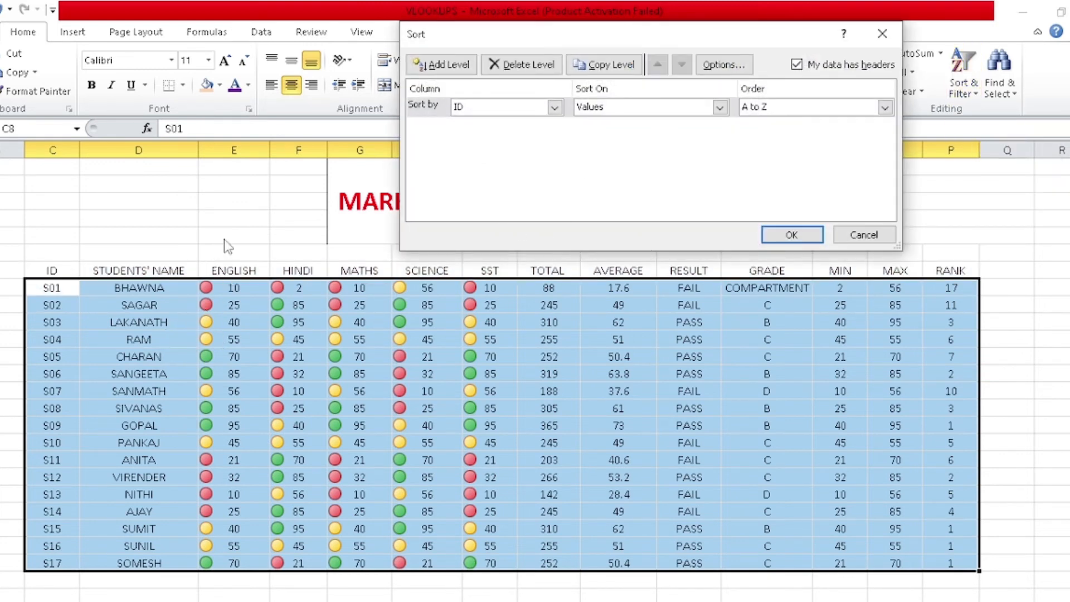
click(509, 107)
click(495, 146)
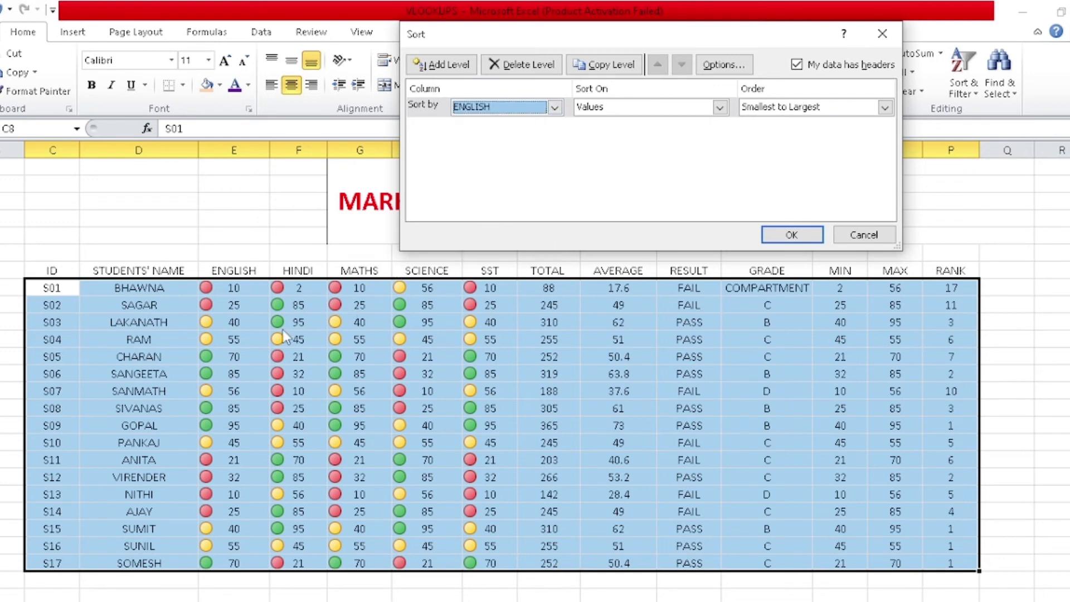
click(726, 110)
click(613, 159)
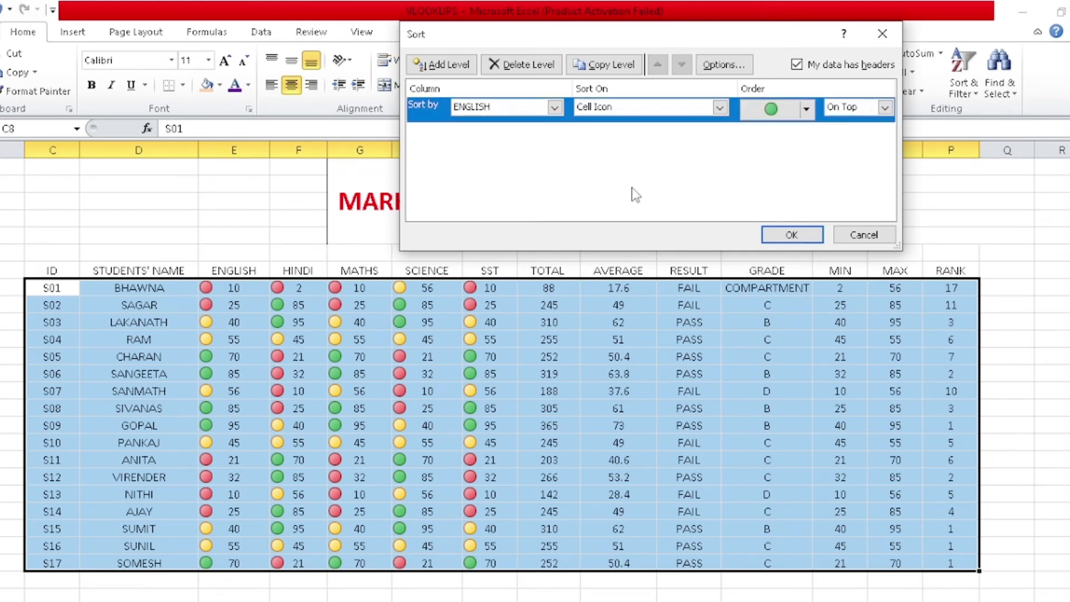
click(806, 108)
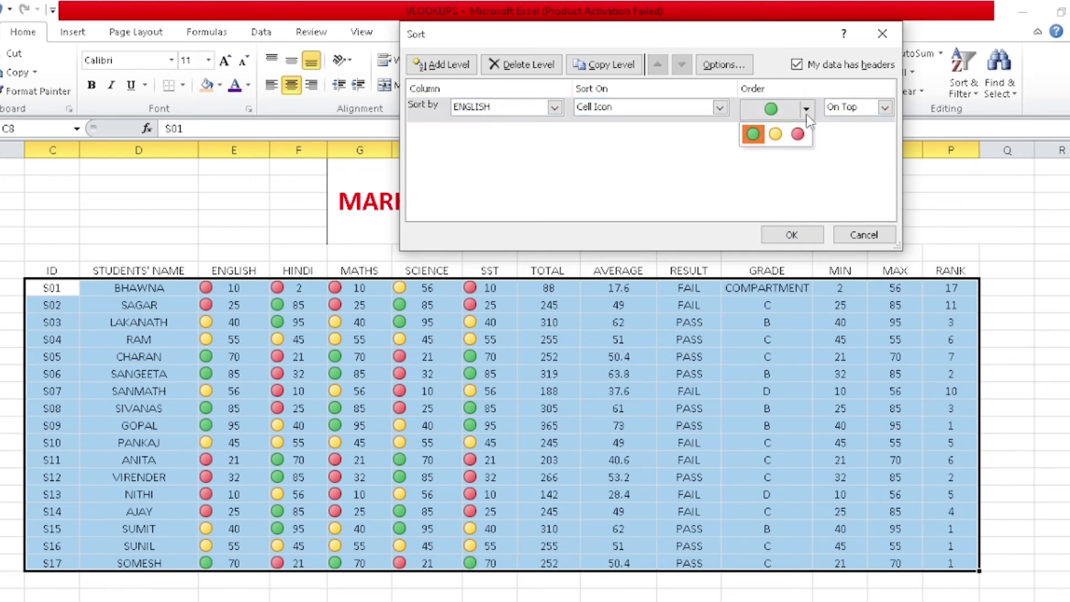
click(796, 134)
click(768, 234)
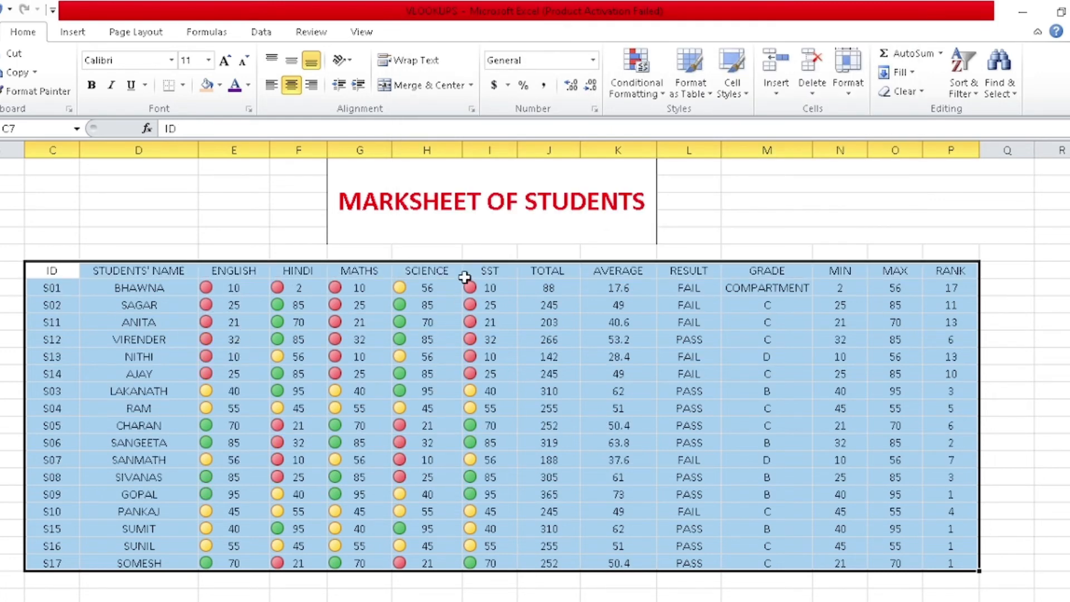
Step: Custom-sort the table by ENGLISH cell icon with the green circle on the bottom
click(964, 88)
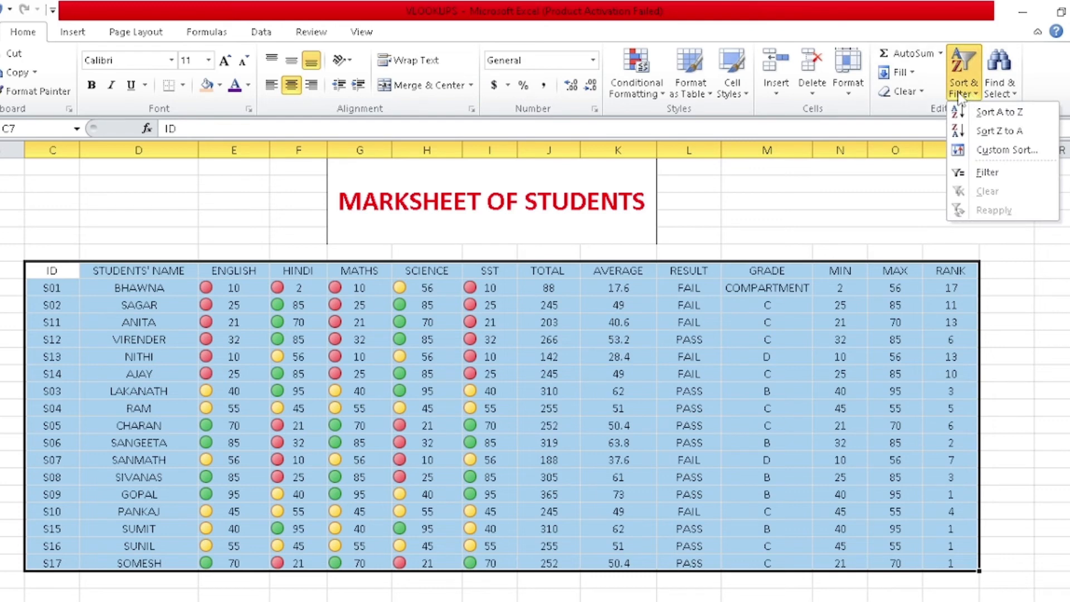
click(992, 151)
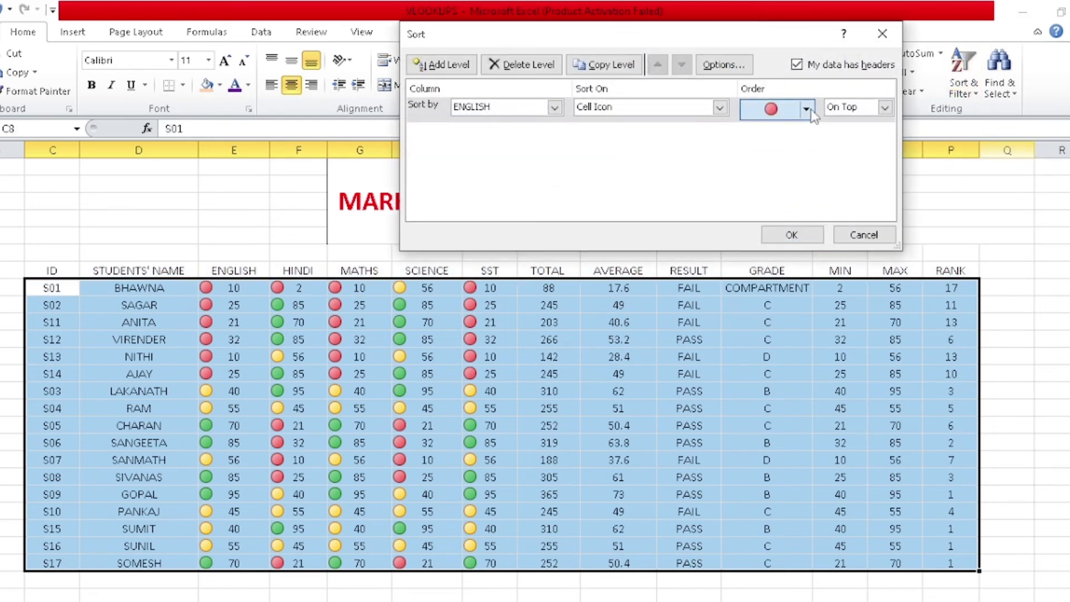
click(806, 109)
click(753, 133)
click(884, 107)
click(853, 135)
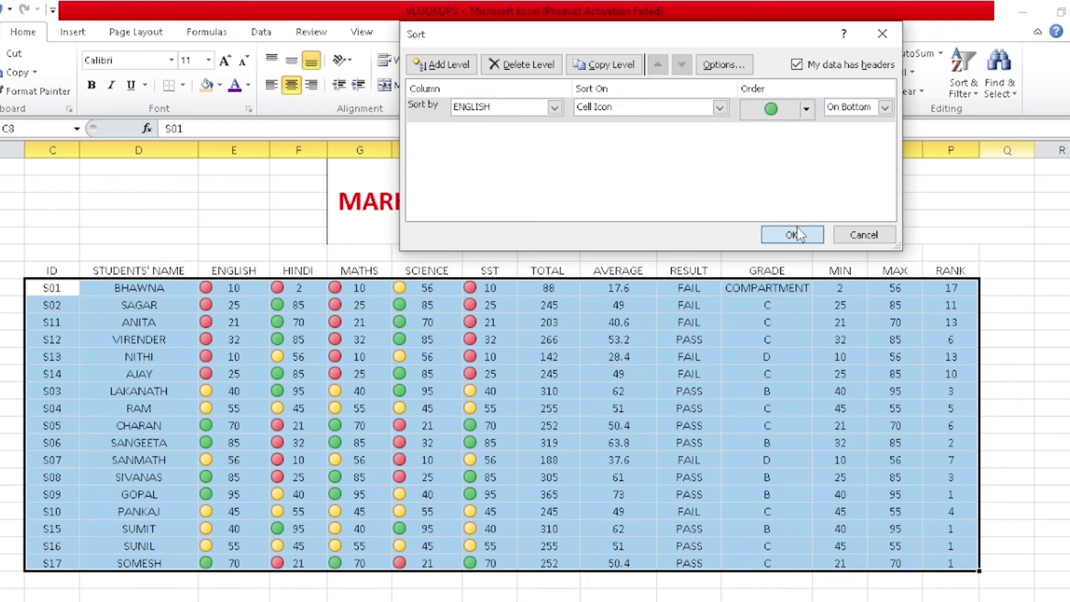
click(797, 226)
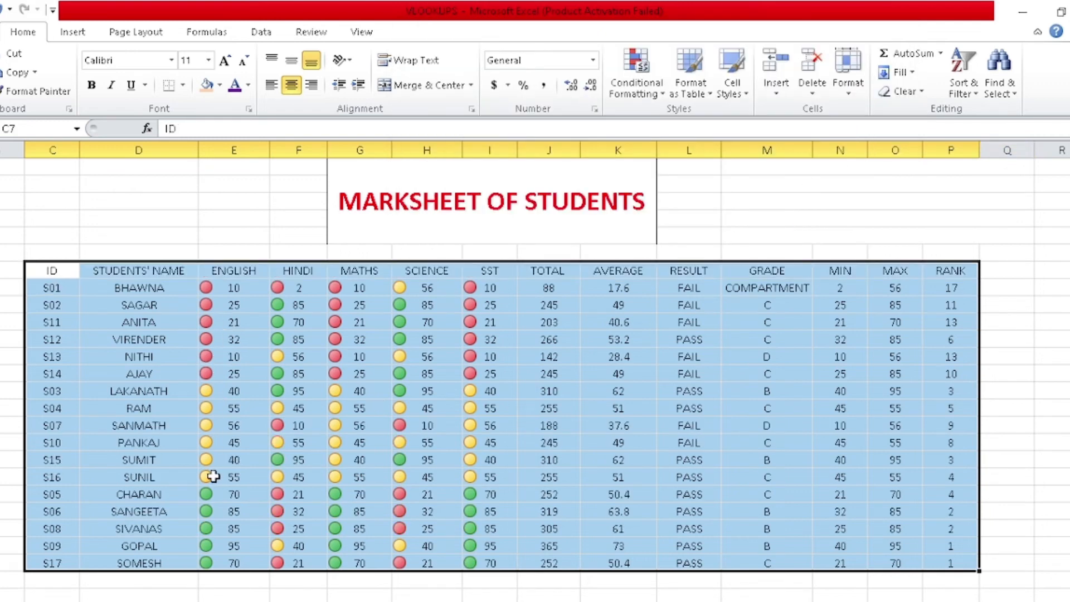
Step: Highlight the yellow-icon marks and the green-icon marks in the ENGLISH column to examine the sorted groups
drag(234, 288, 234, 477)
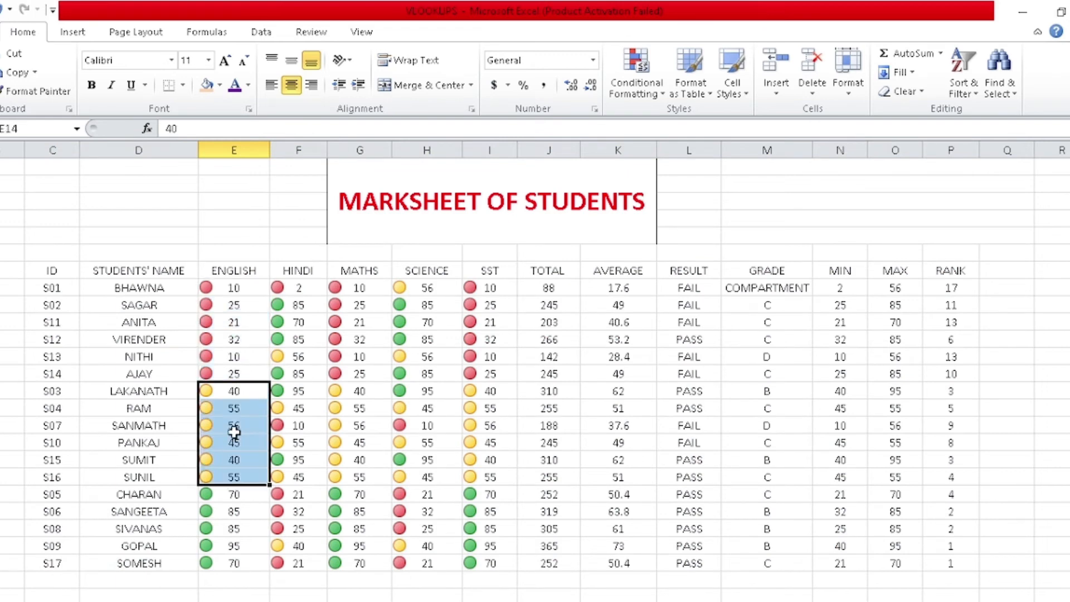
drag(238, 496, 234, 556)
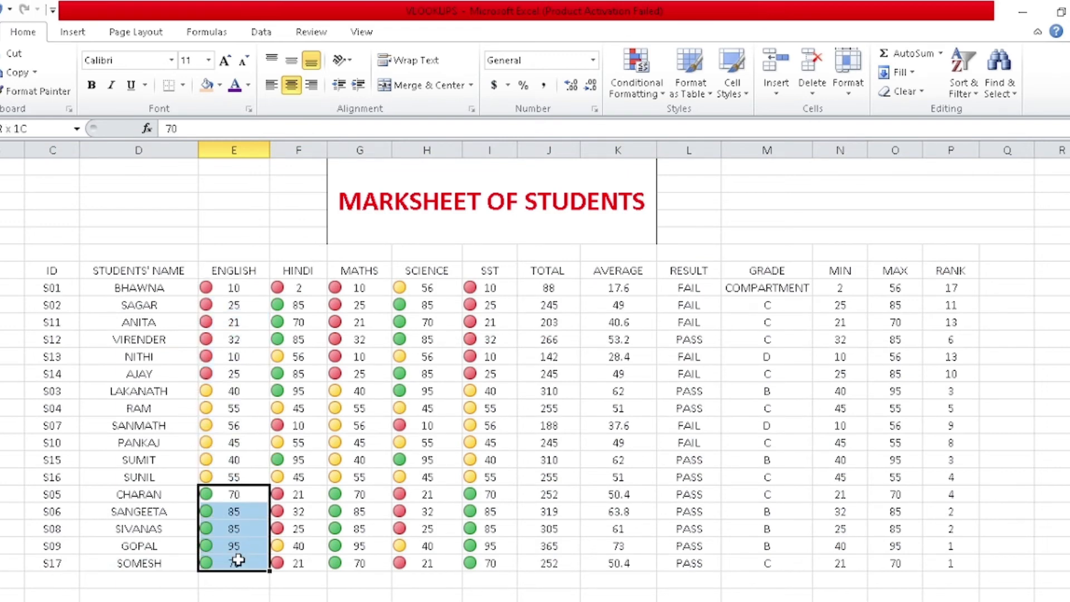
click(243, 555)
drag(248, 494, 246, 554)
click(964, 84)
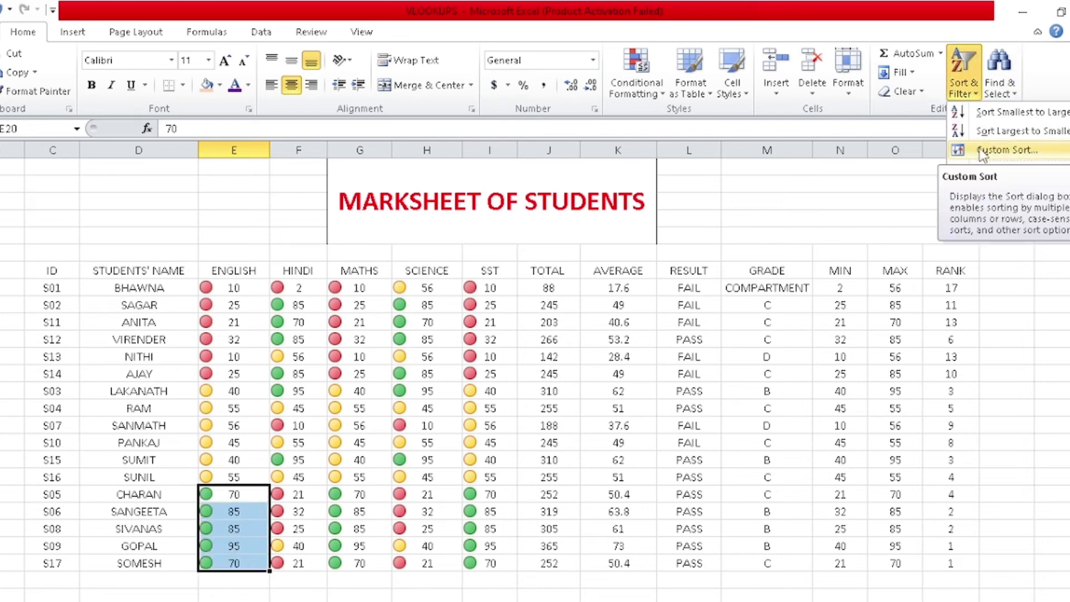
click(108, 258)
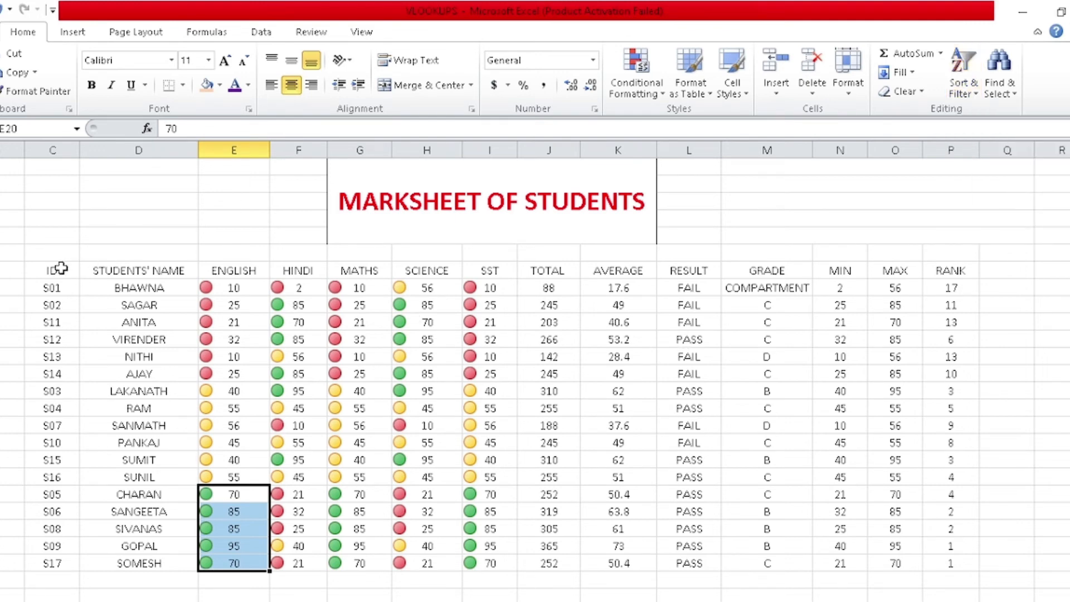
Step: Clear the formatting, including the icon sets, from the marksheet table C7:P24 and centre its contents horizontally
drag(53, 269, 951, 566)
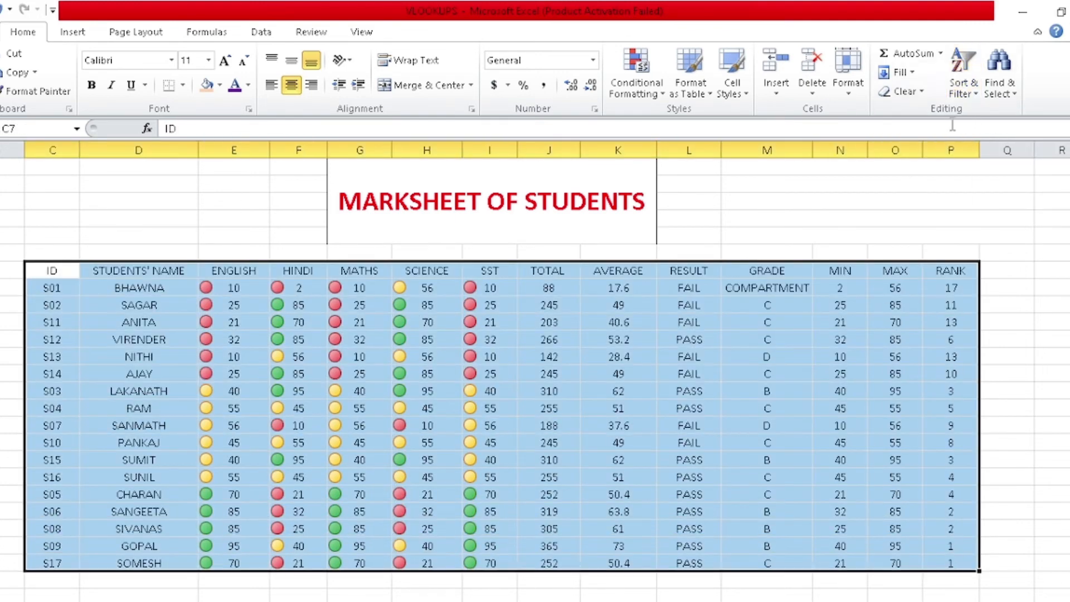
click(902, 91)
click(928, 131)
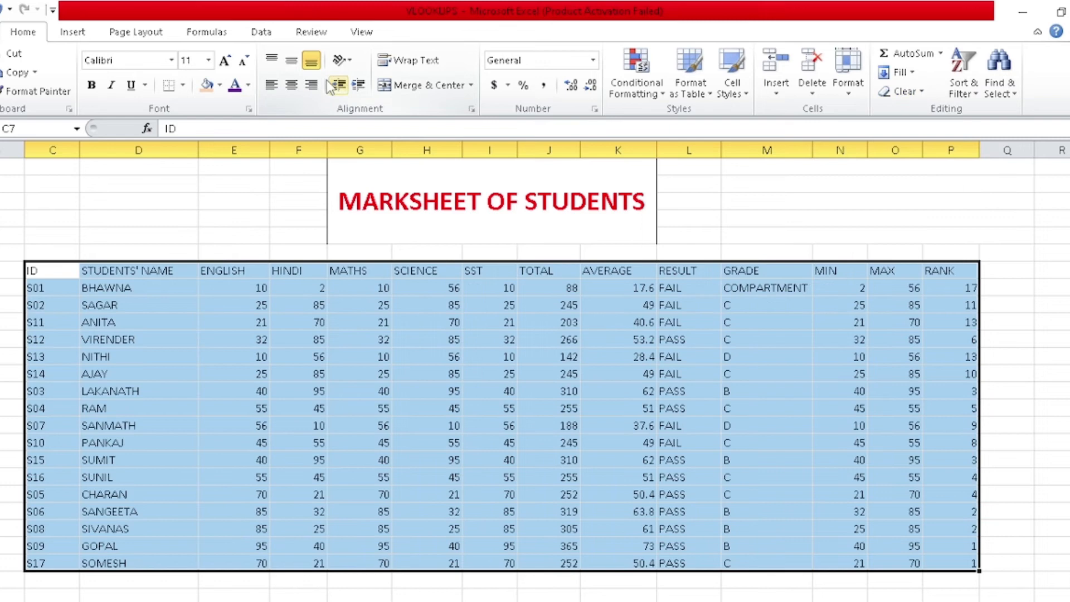
click(295, 87)
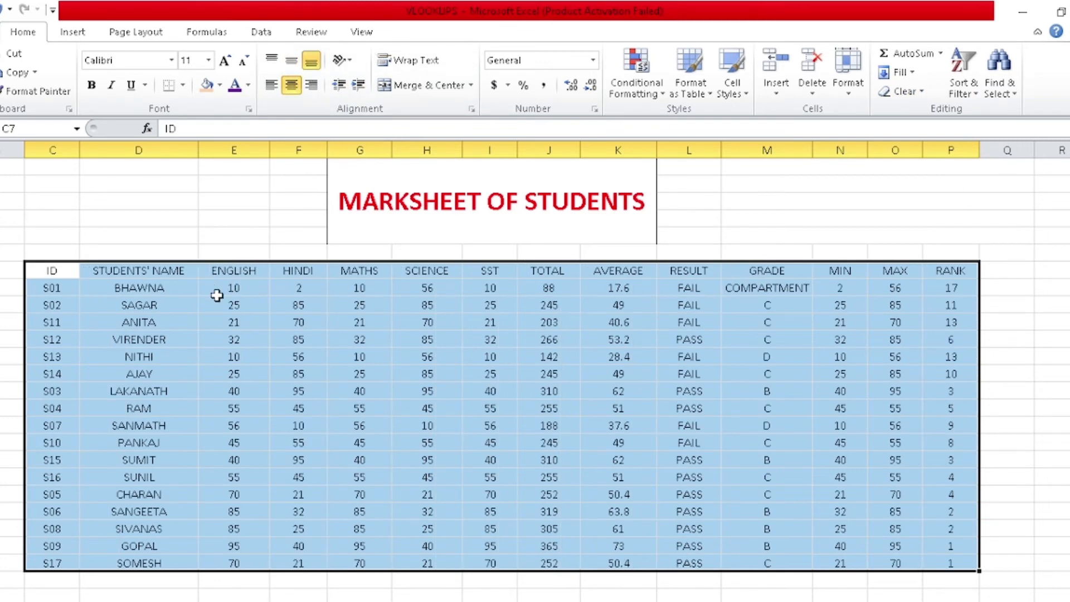
click(223, 290)
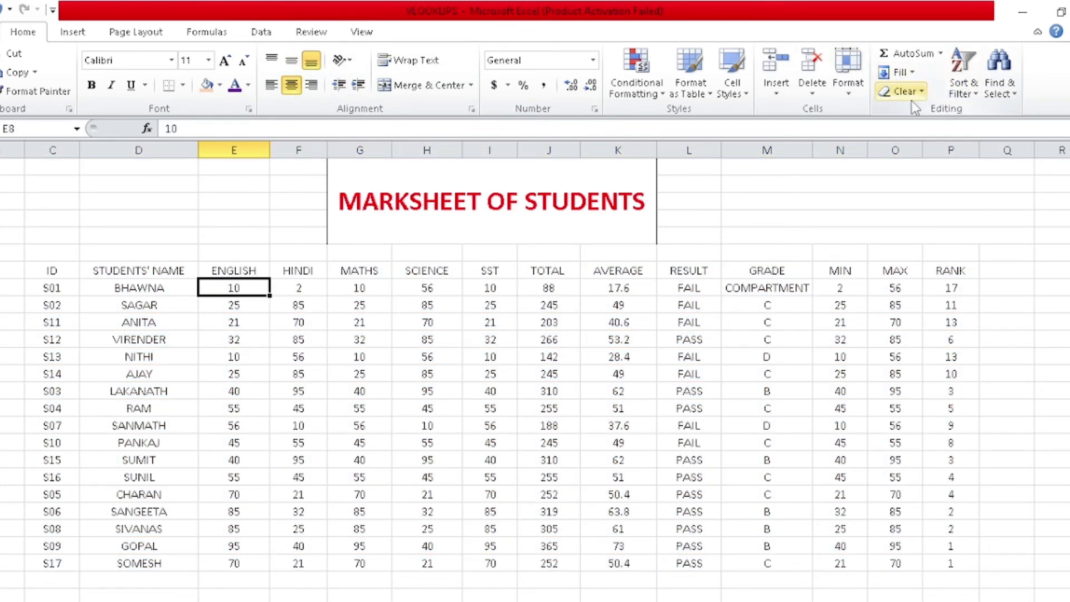
click(963, 89)
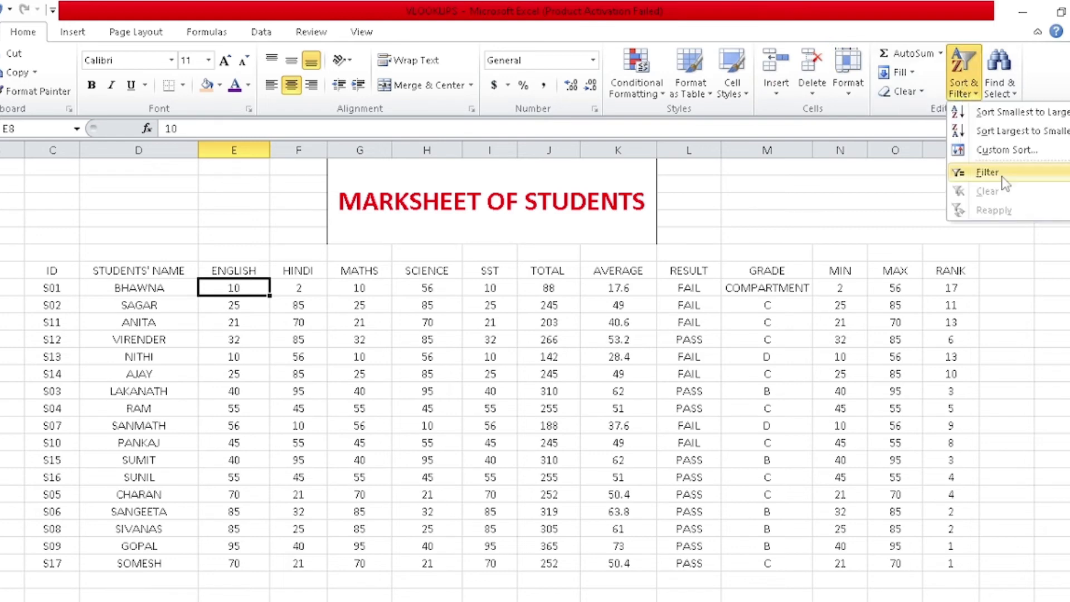
click(101, 436)
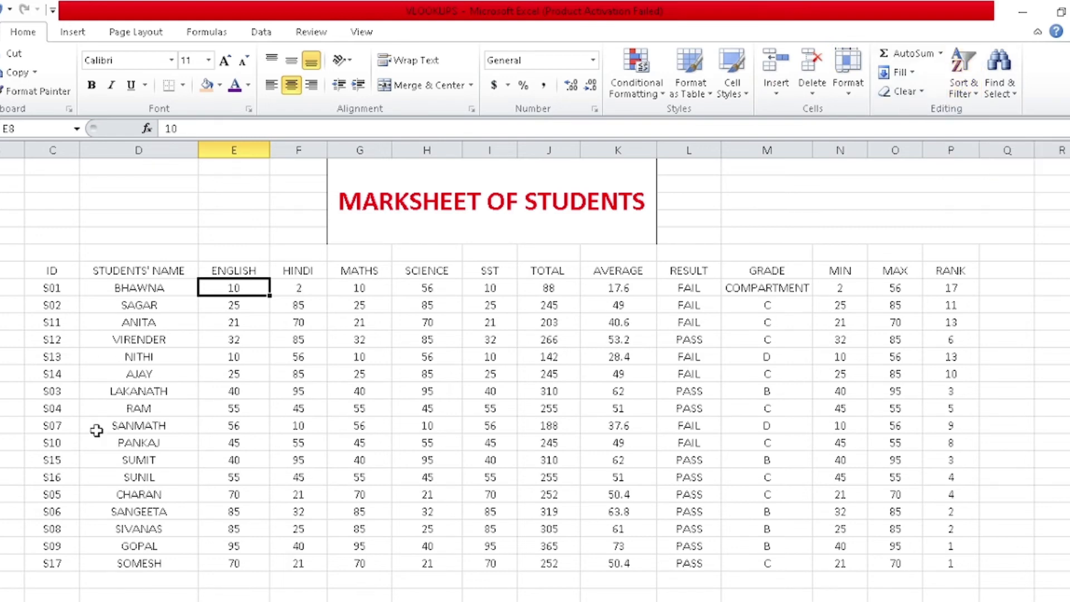
click(116, 288)
drag(123, 300, 927, 513)
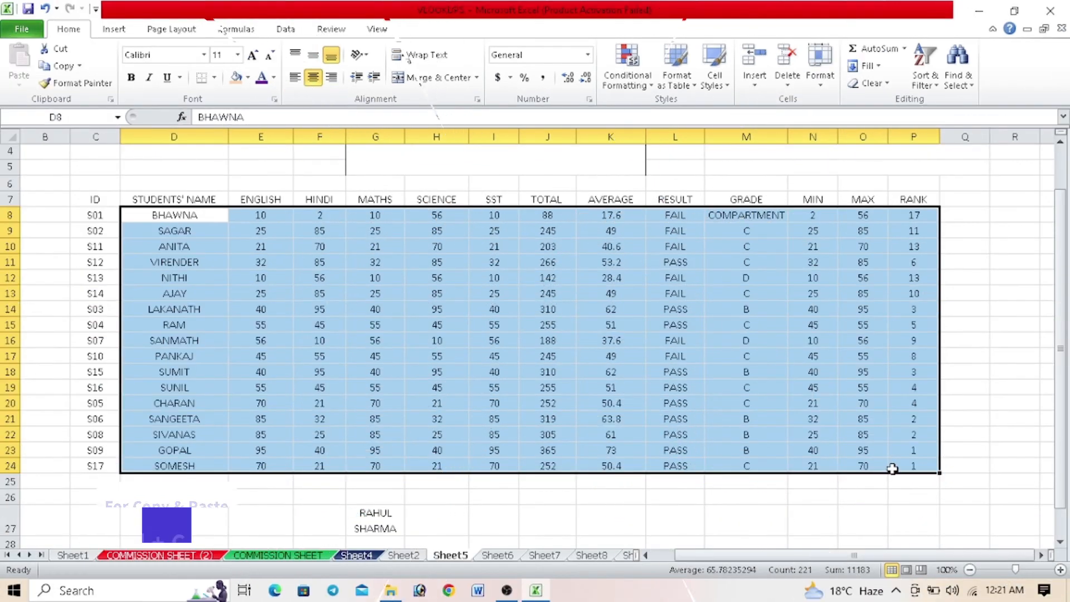
key(ctrl+c)
double_click(191, 526)
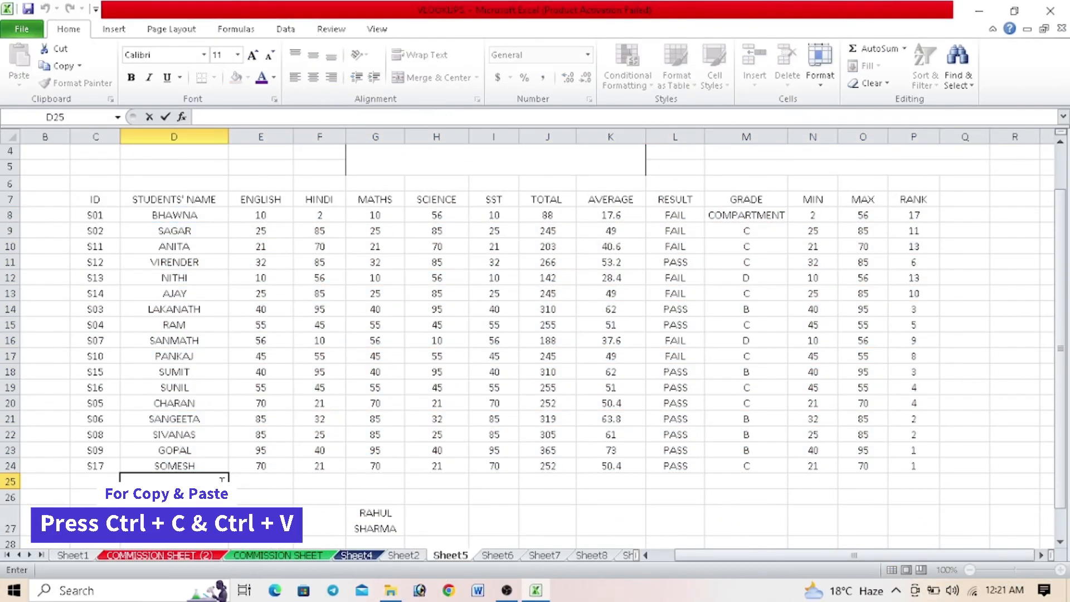
click(256, 466)
Step: Copy the student records in D8:P24 and paste them twice below the table, starting at D25 and D42
drag(184, 214, 914, 456)
key(ctrl+c)
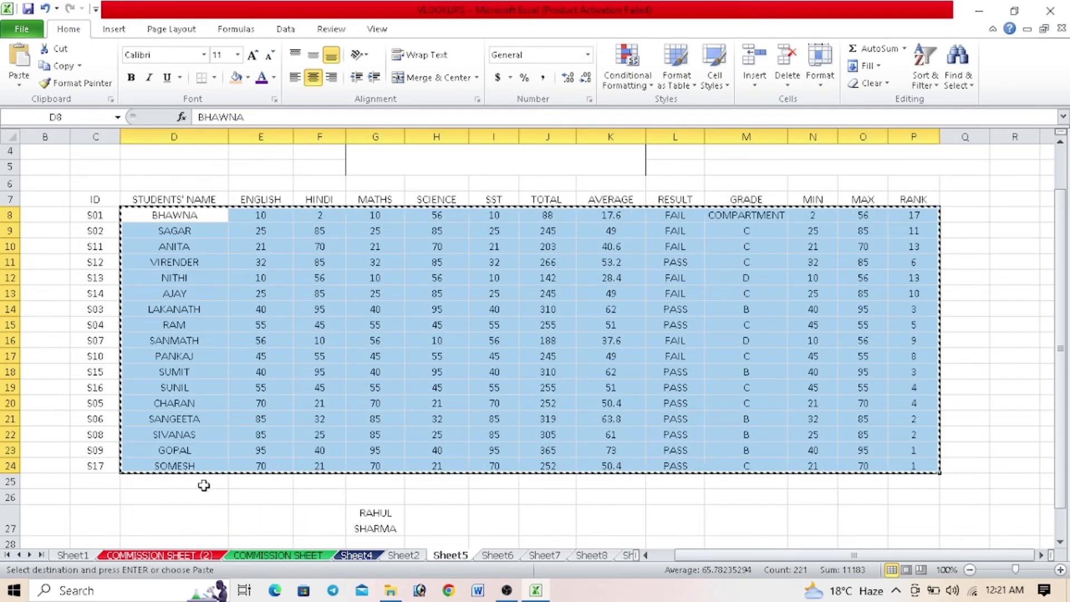
click(204, 484)
key(ctrl+v)
scroll(227, 478, down, 7)
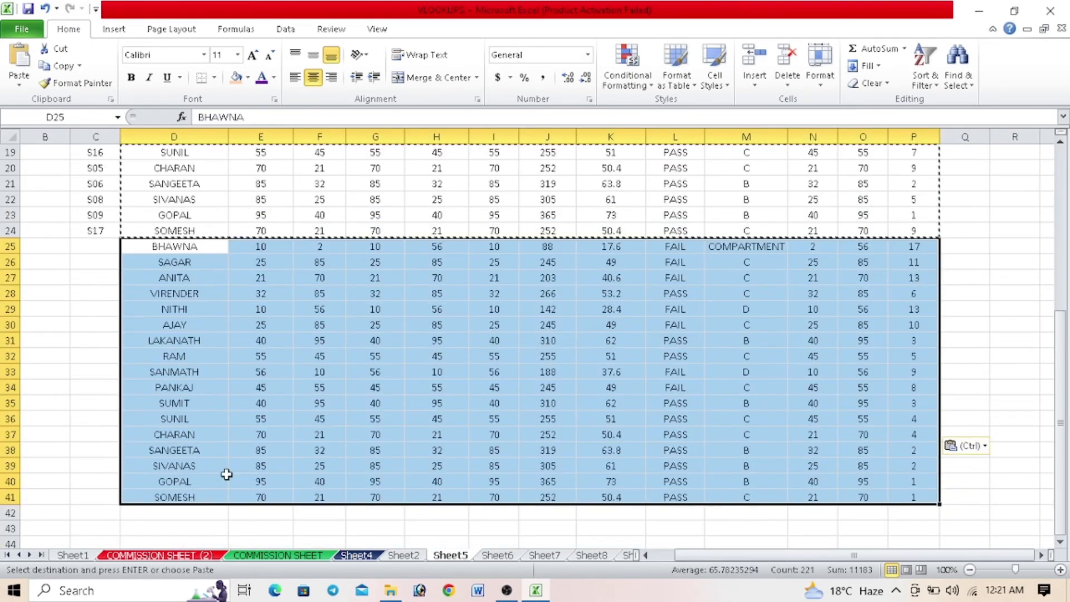
click(214, 466)
click(213, 415)
key(ctrl+v)
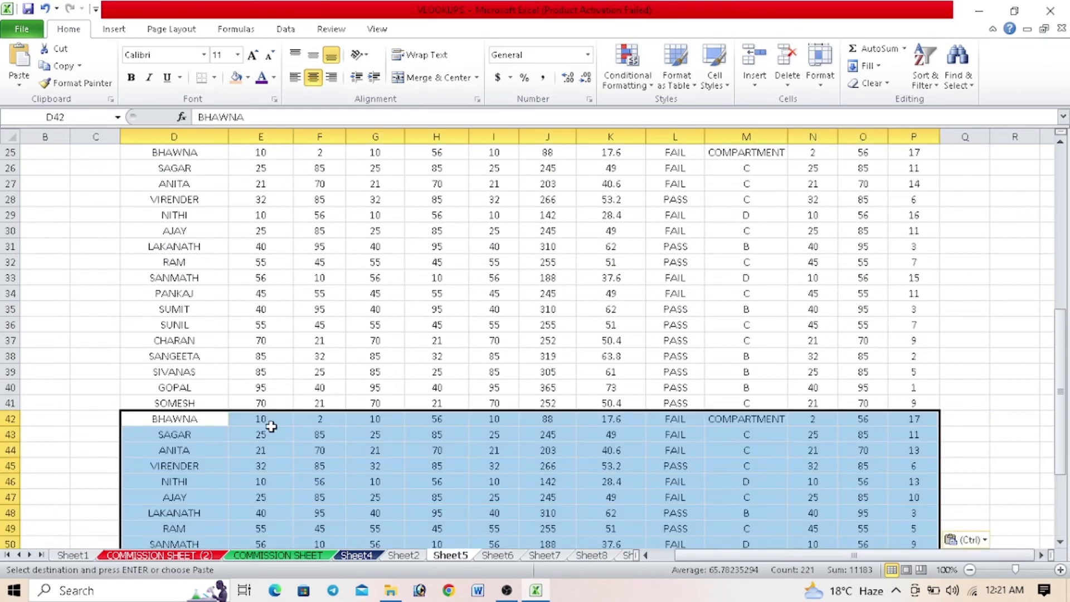
Step: Fill the ID column sequentially from S01 in C8 down to S51 in C58
scroll(281, 434, up, 8)
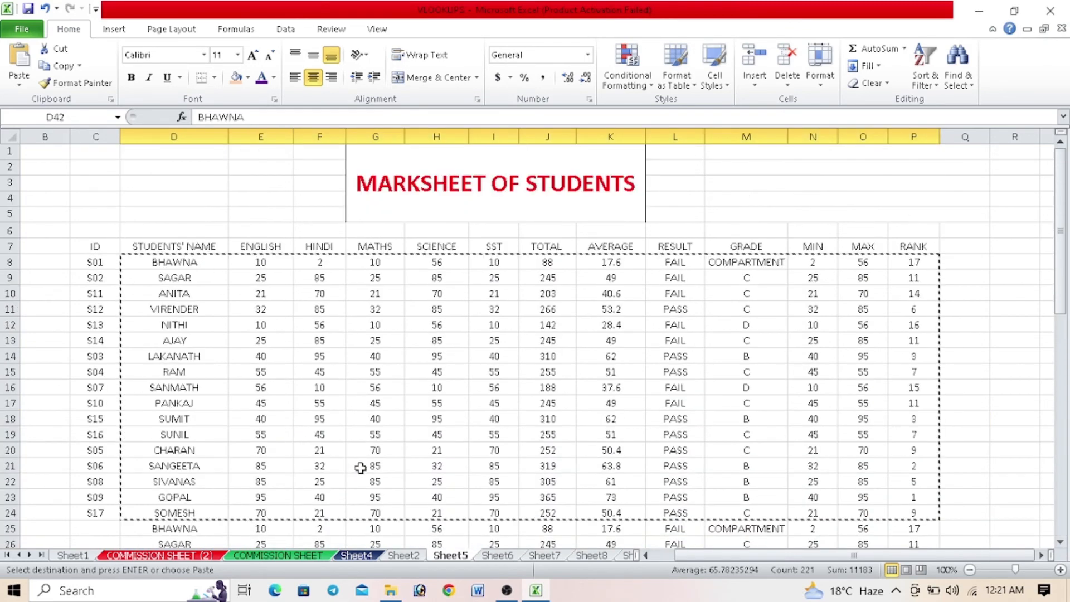
click(97, 251)
double_click(104, 262)
click(117, 295)
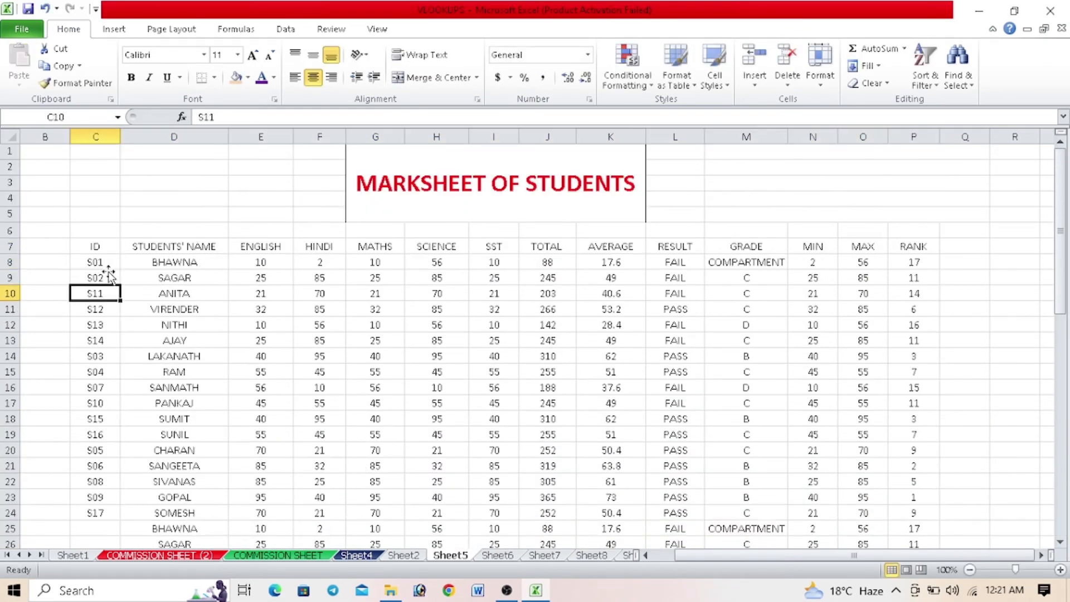
drag(109, 267, 128, 525)
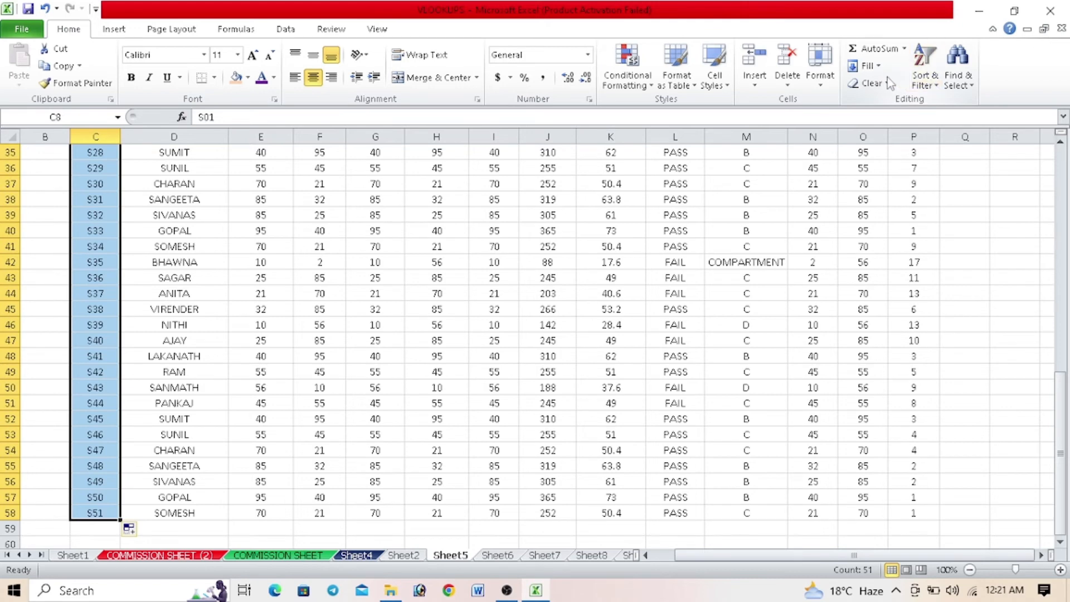
click(868, 66)
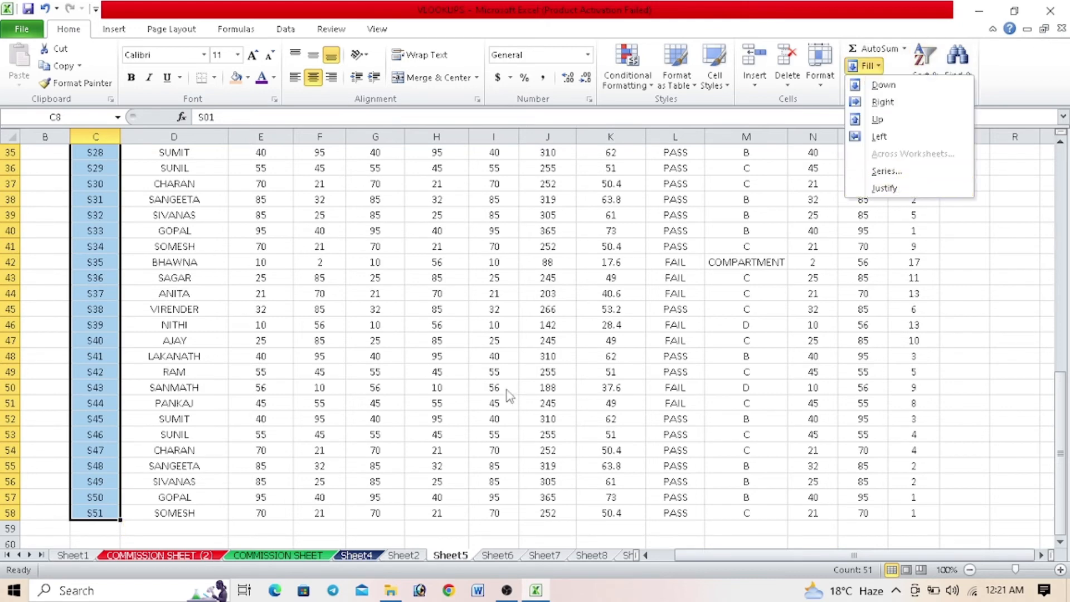
click(440, 412)
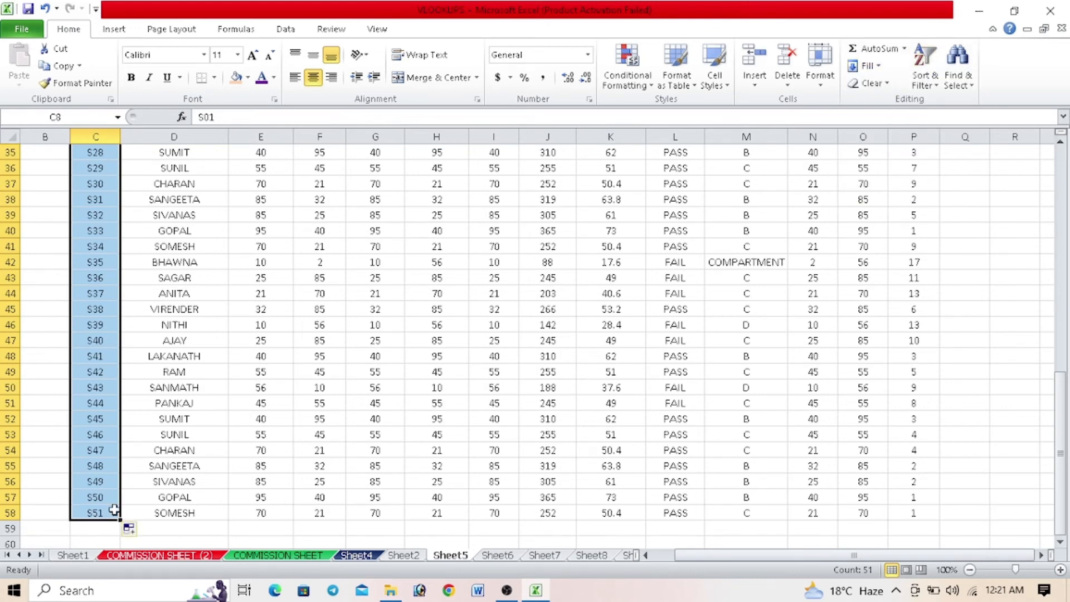
scroll(438, 354, up, 11)
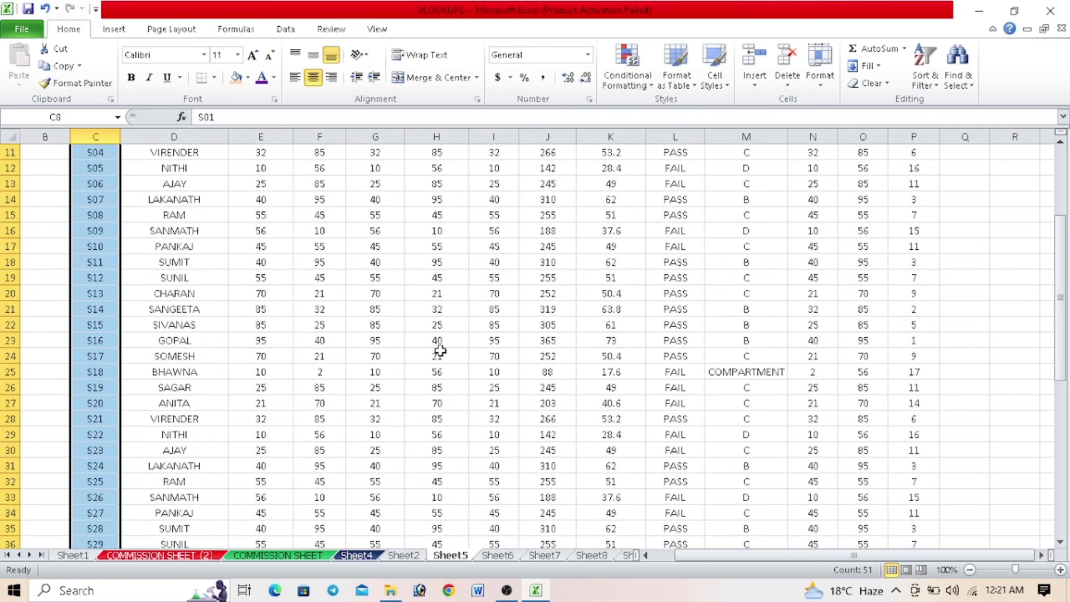
click(437, 355)
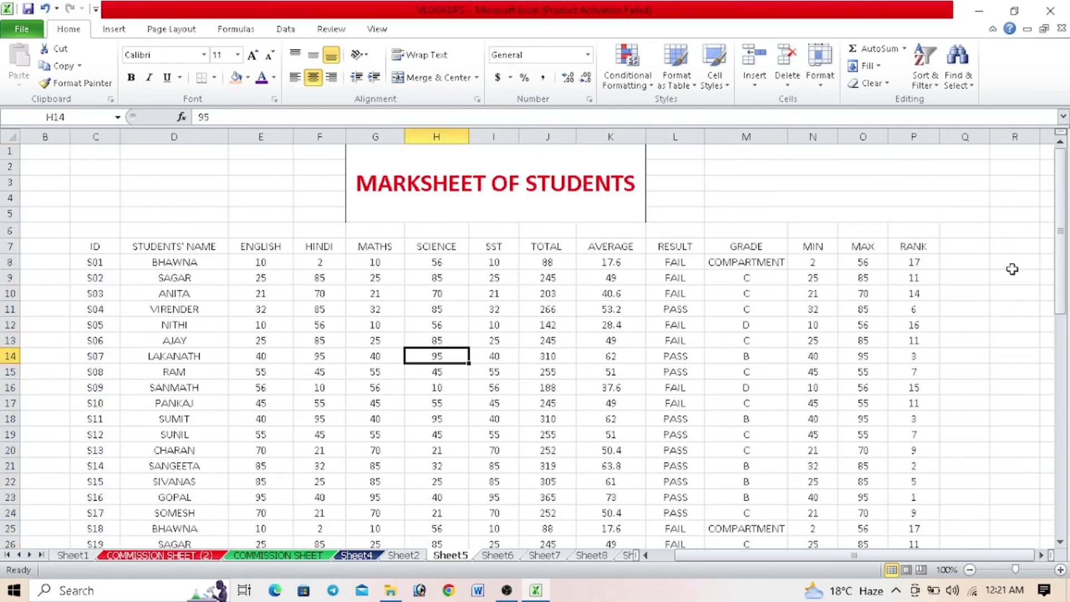
click(924, 78)
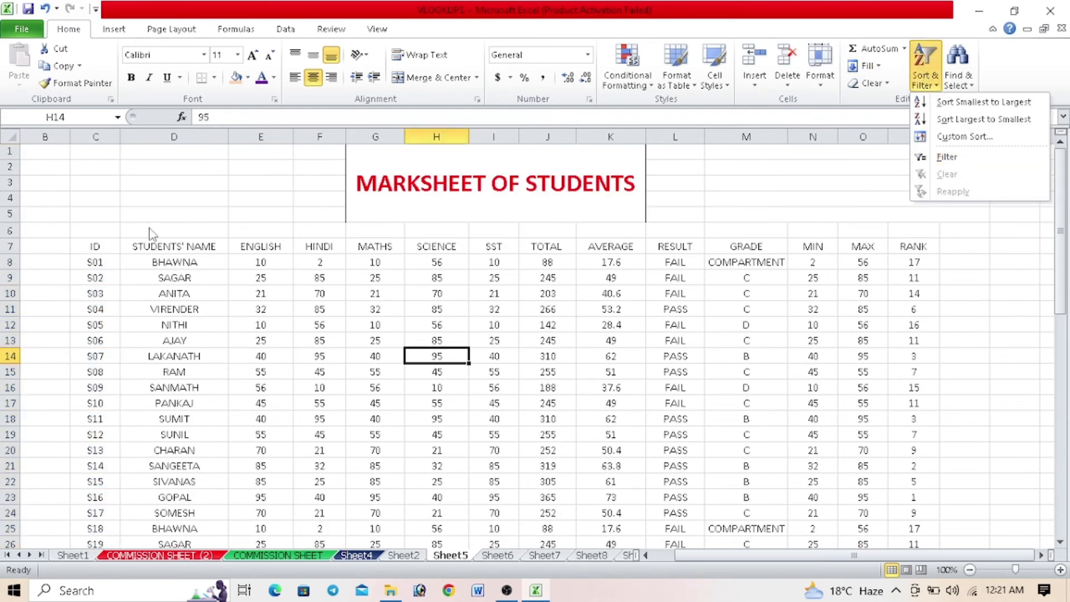
click(105, 255)
drag(103, 249, 312, 309)
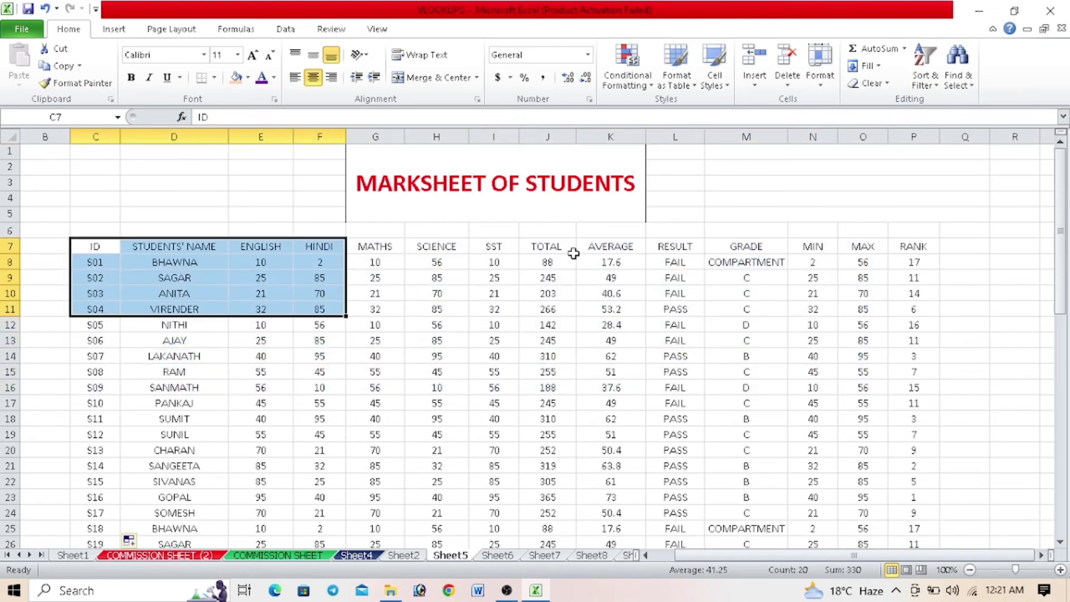
click(298, 366)
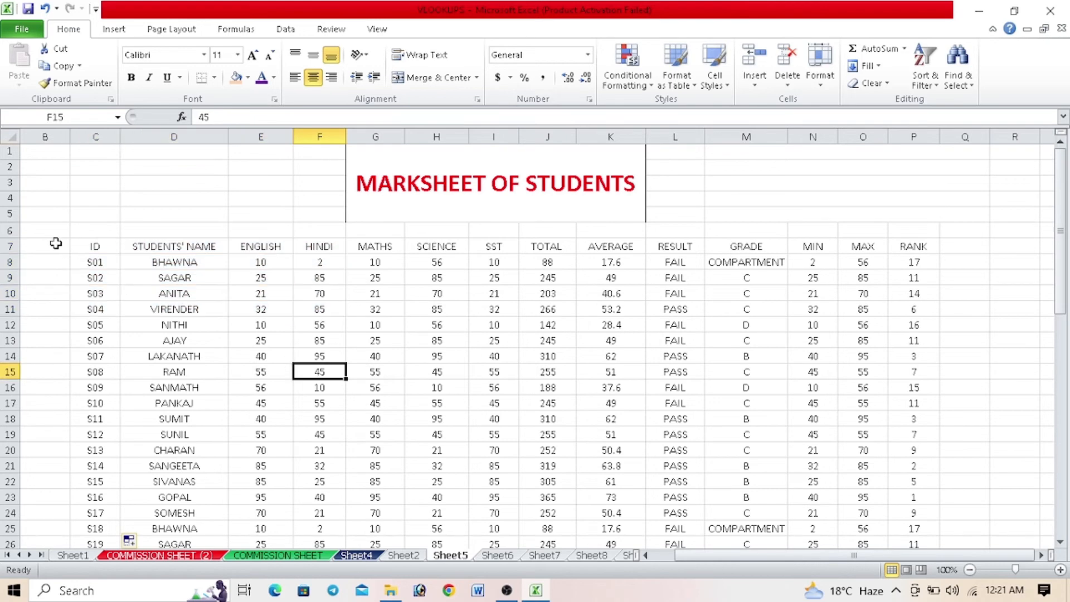
Step: Select the whole marksheet table C7:P58 and turn on filtering for its header row
click(114, 245)
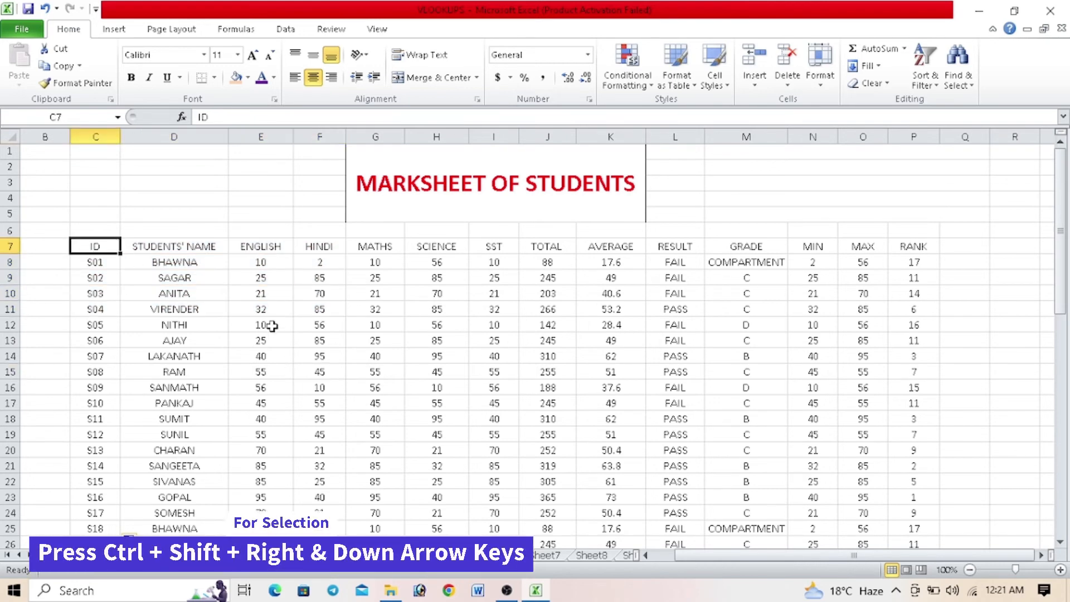
key(ctrl+shift+Right)
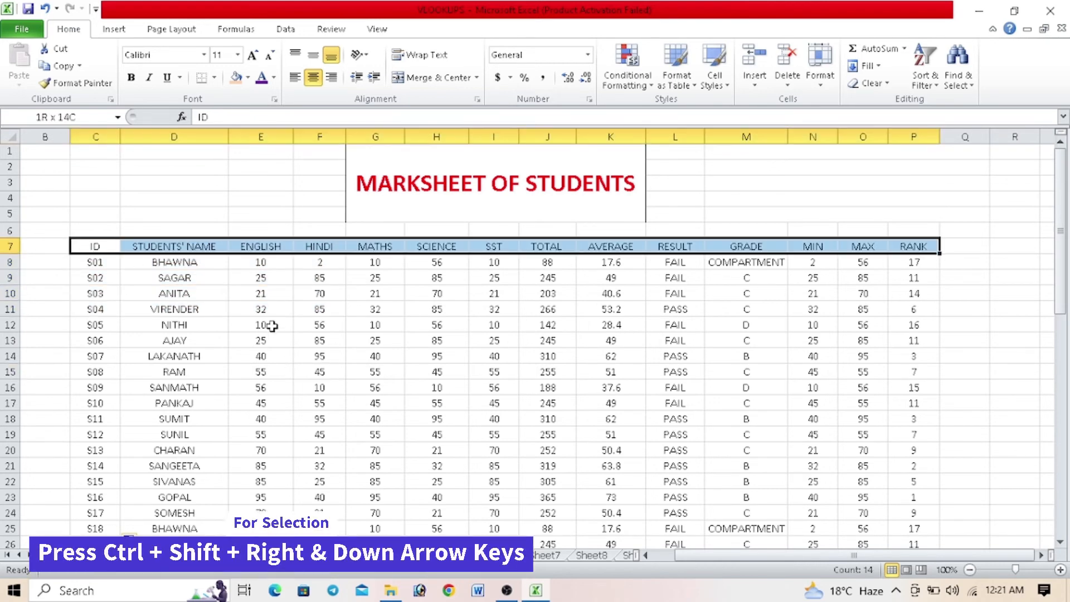
key(ctrl+shift+Down)
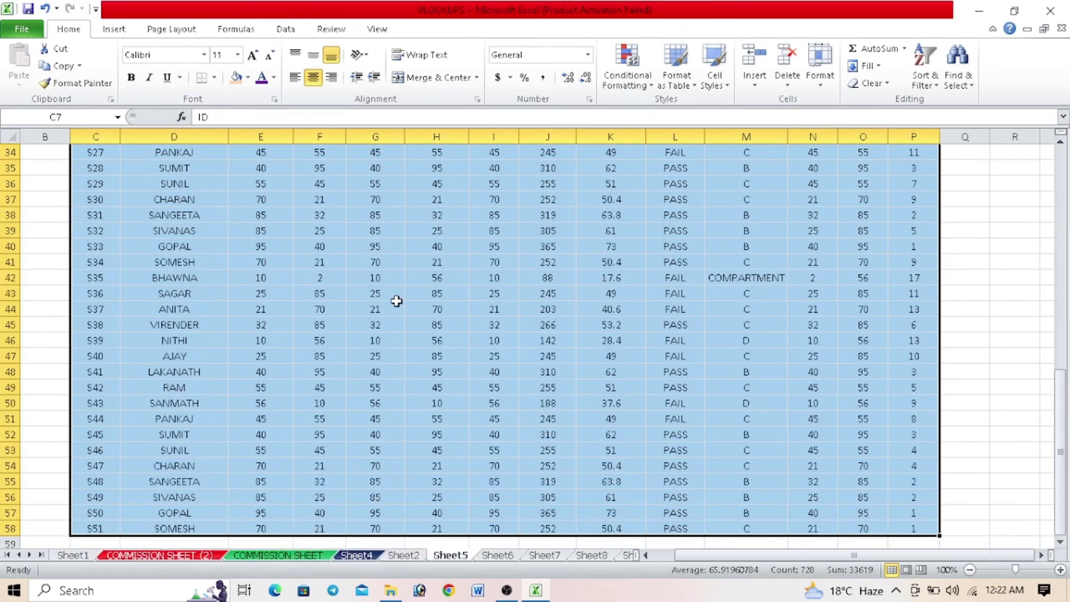
scroll(396, 301, up, 10)
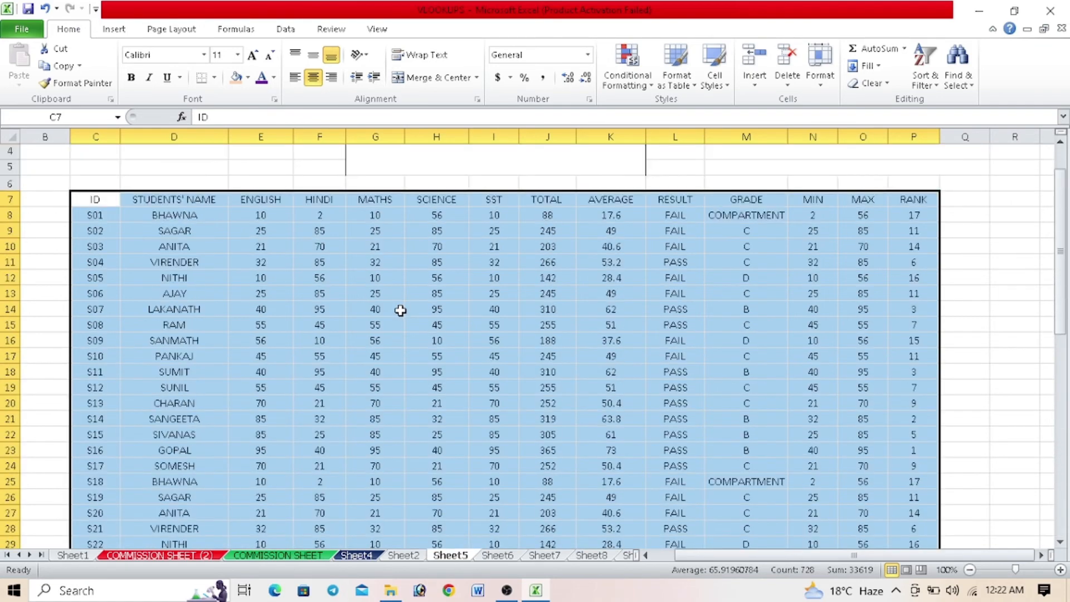
scroll(400, 311, up, 1)
click(924, 70)
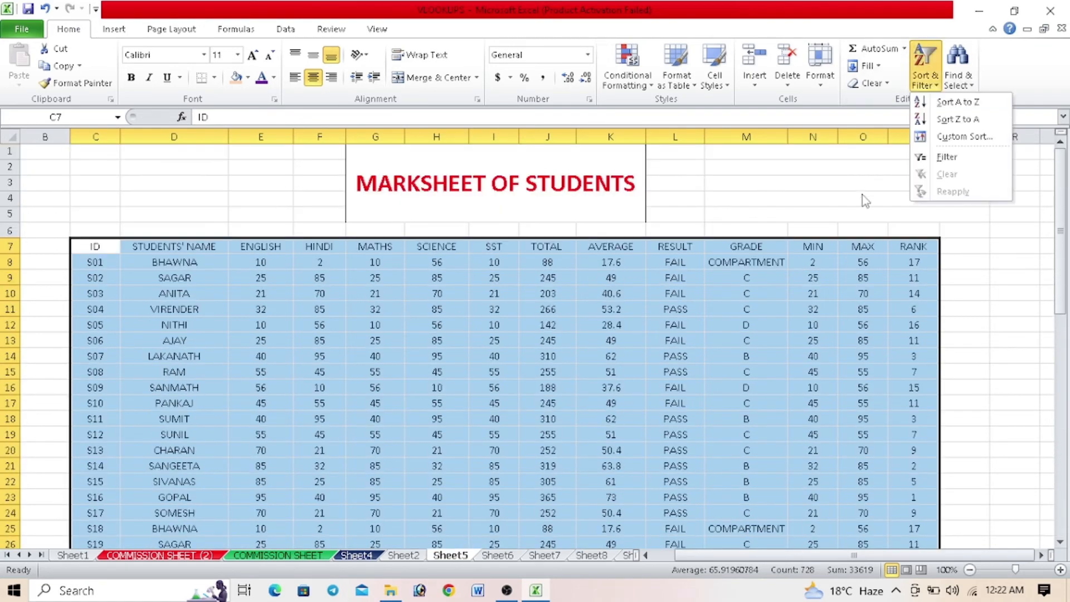
click(947, 157)
click(240, 292)
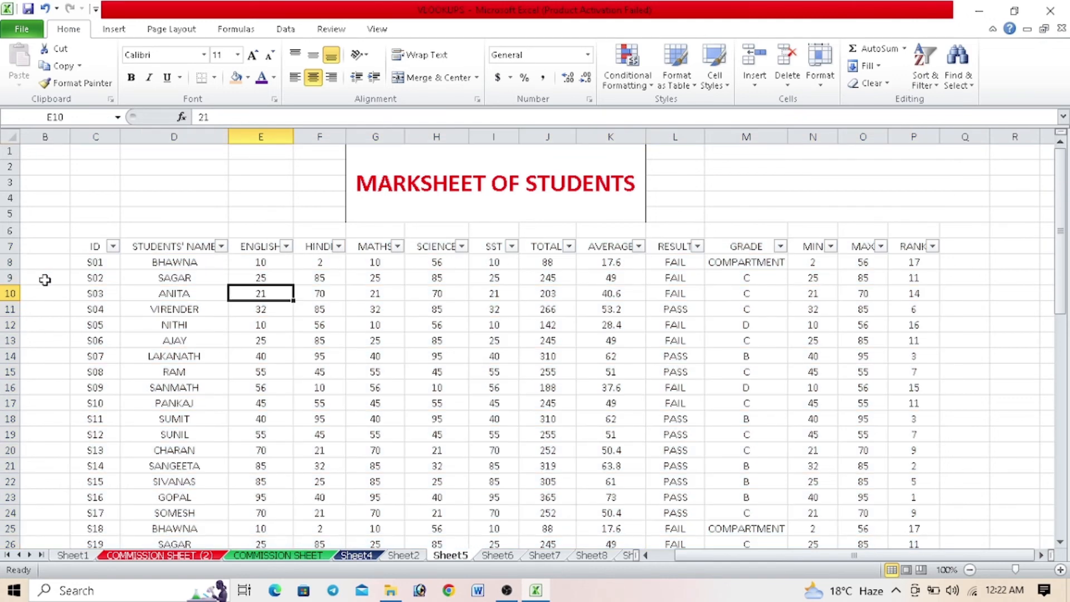
Step: Filter the ID column with a text filter that equals S50, and clear that filter again
click(113, 246)
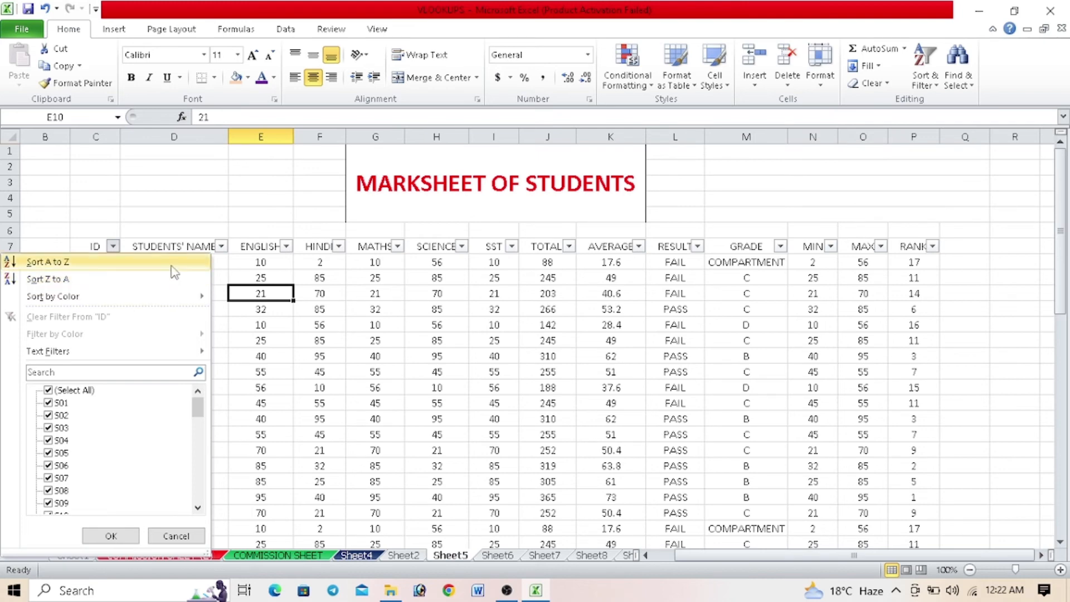
mouse_move(149, 358)
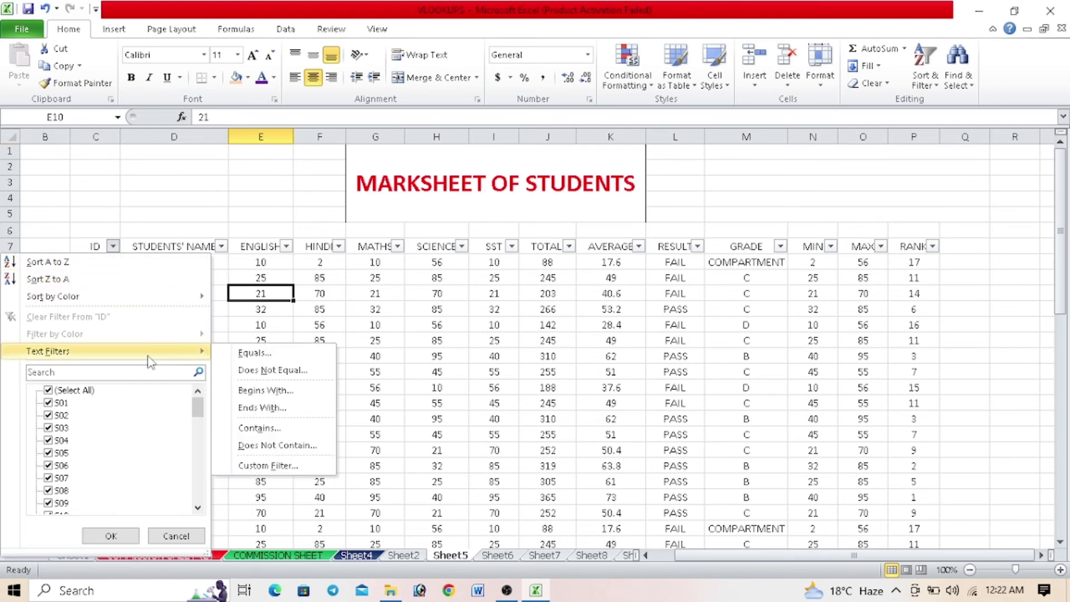
click(238, 354)
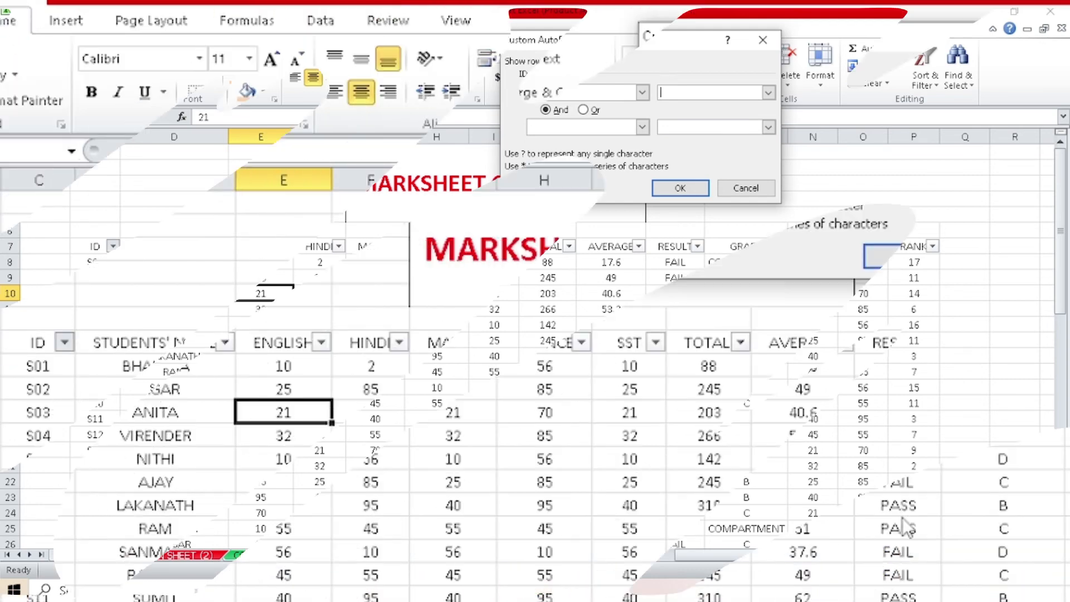
text(S50)
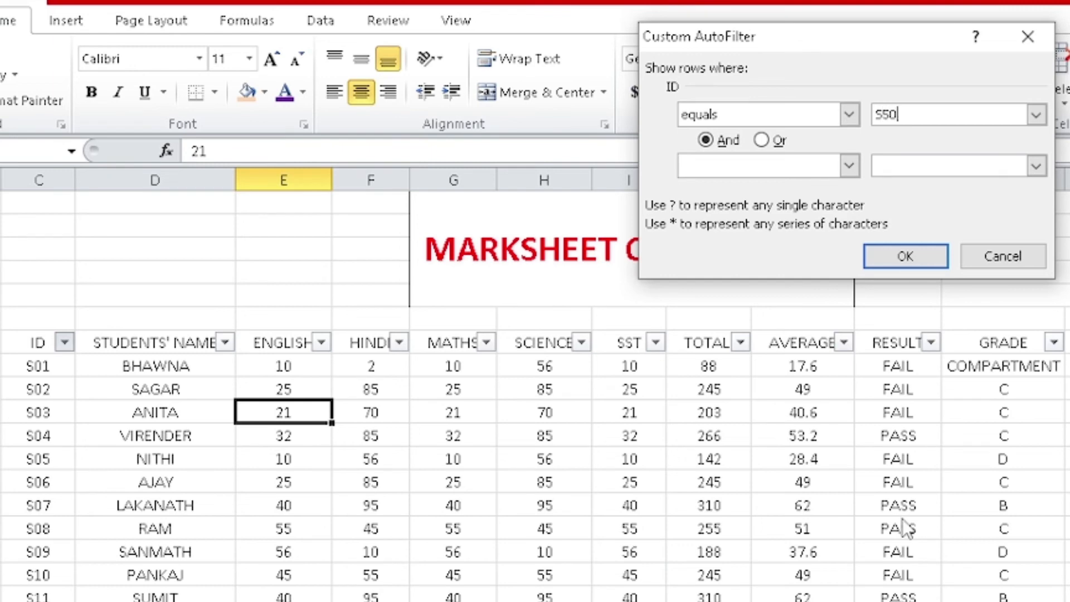
key(Return)
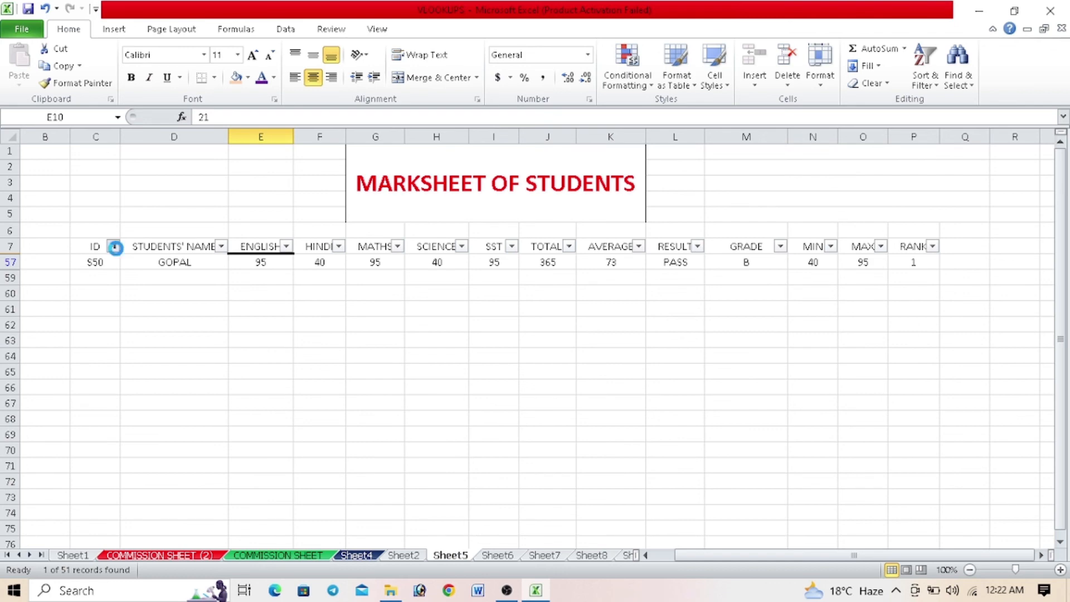
click(113, 246)
click(91, 320)
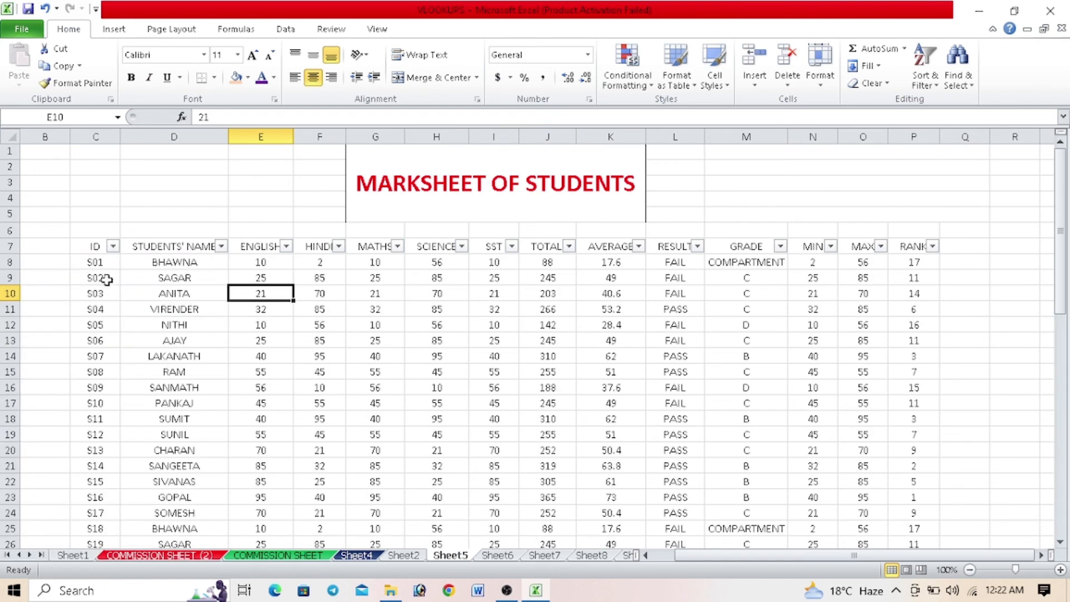
Step: Filter the STUDENTS' NAME column to show only names that begin with V
click(113, 246)
mouse_move(115, 349)
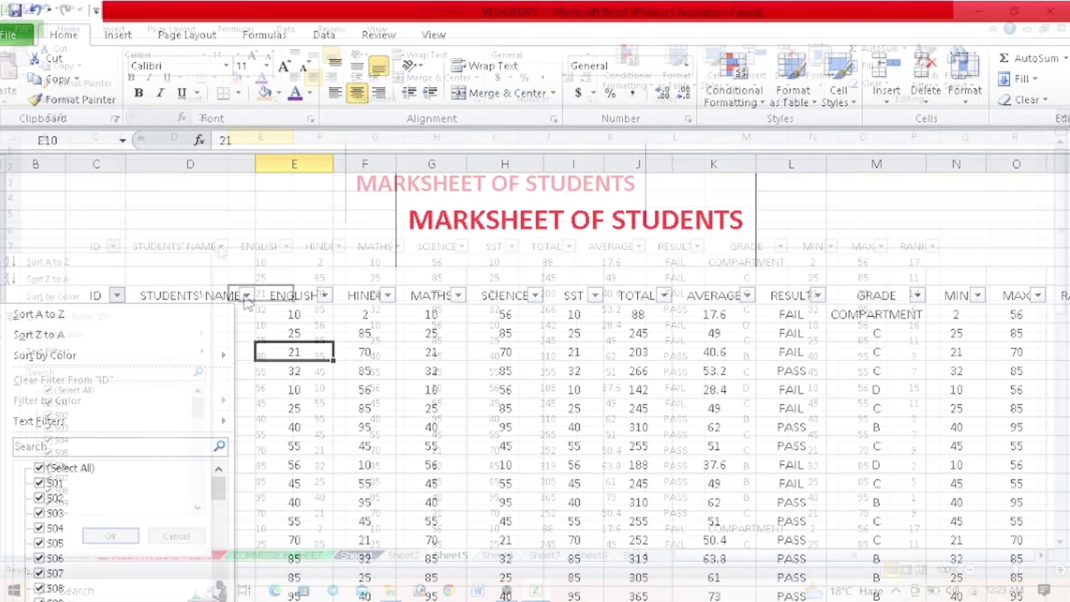
click(221, 247)
click(221, 246)
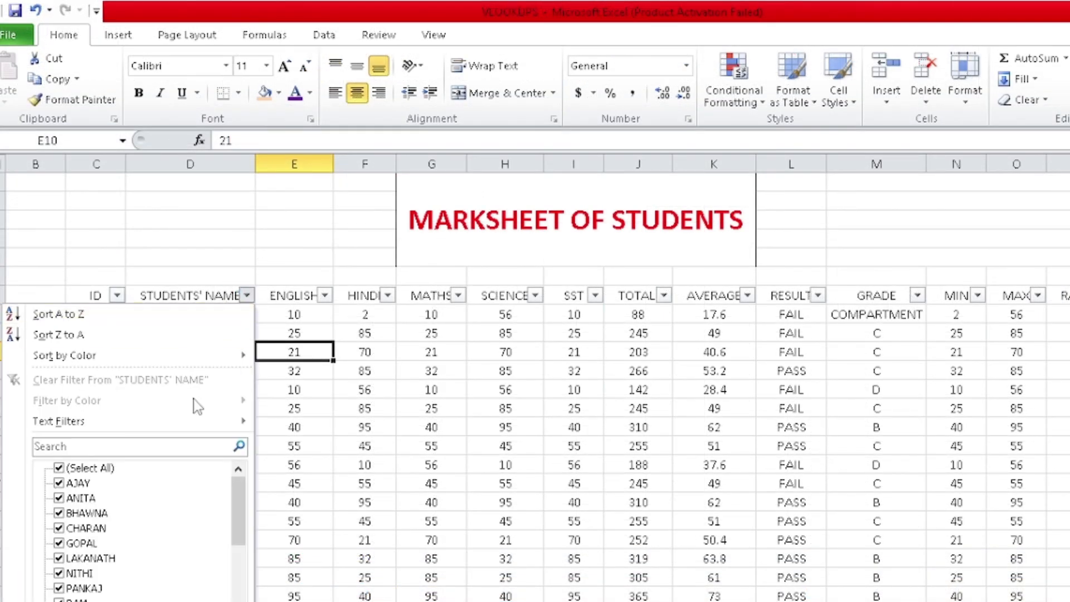
mouse_move(168, 422)
click(332, 474)
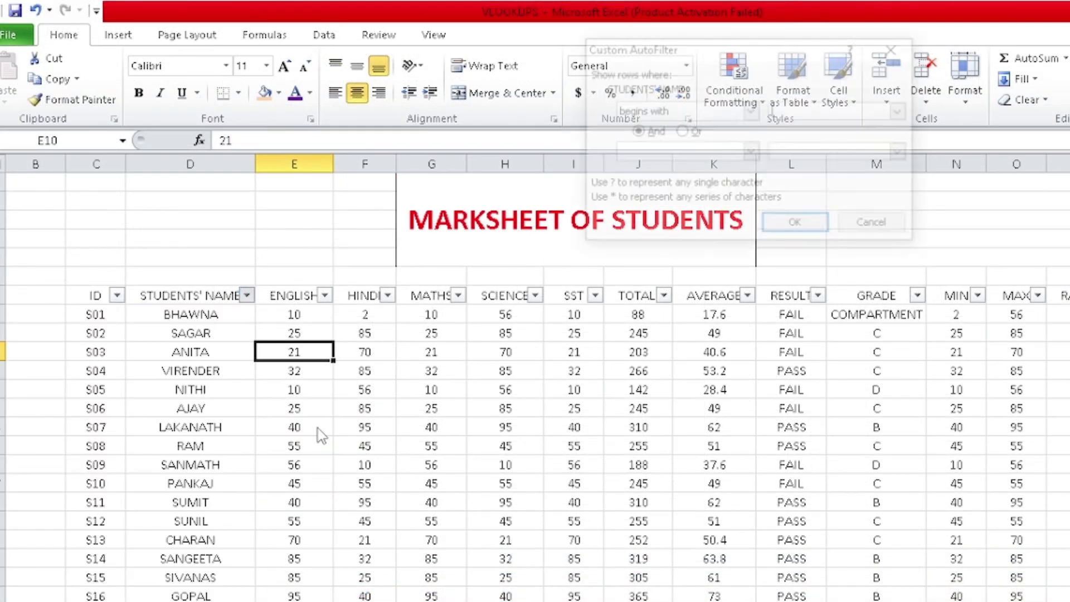
text(V)
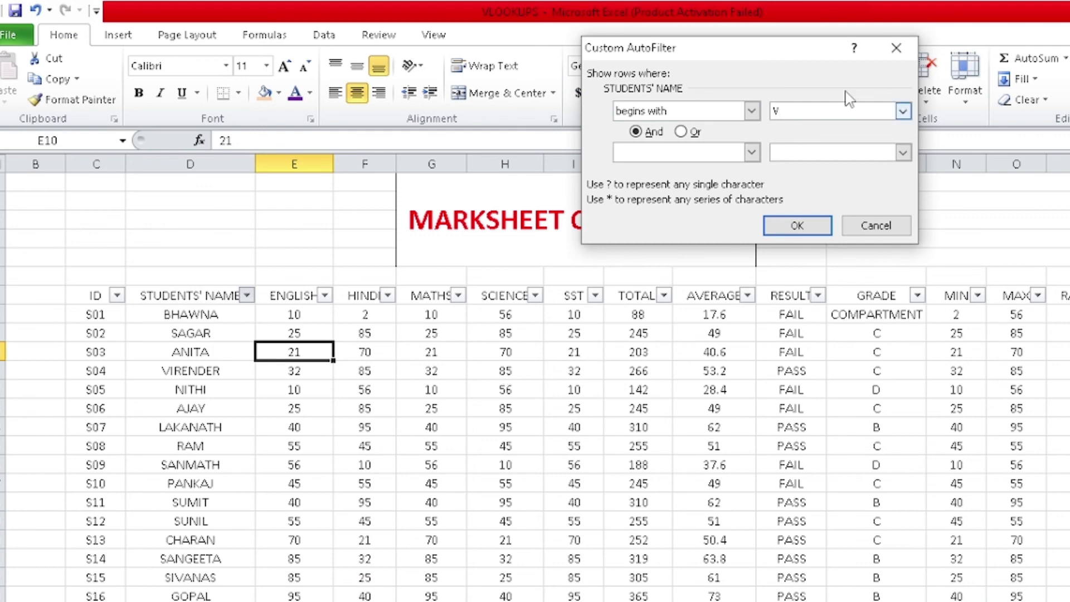
click(776, 226)
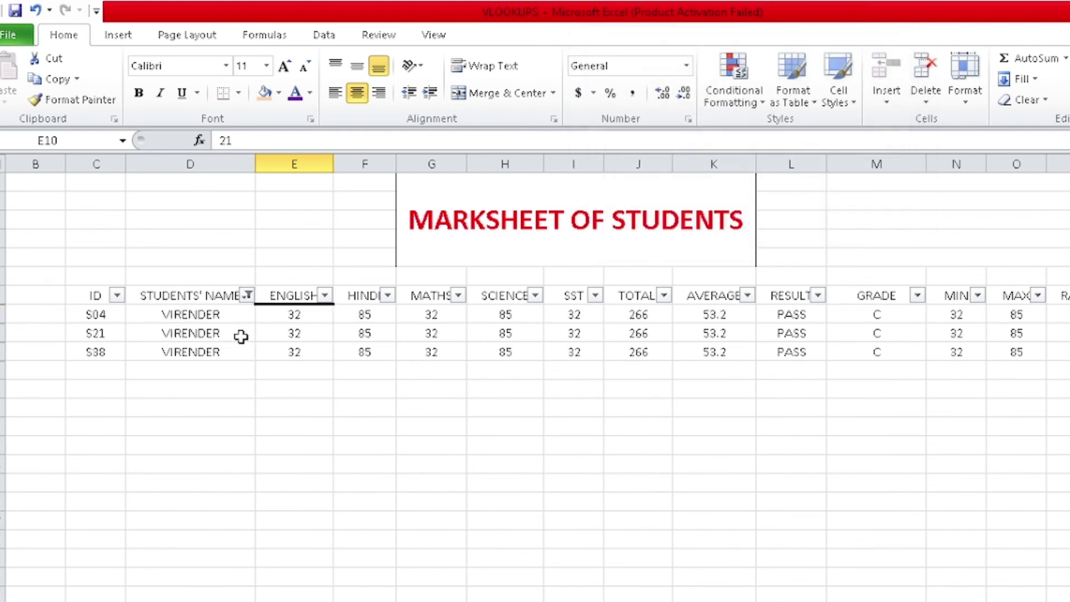
Step: Change the STUDENTS' NAME text filter to show only names that end with A
click(247, 296)
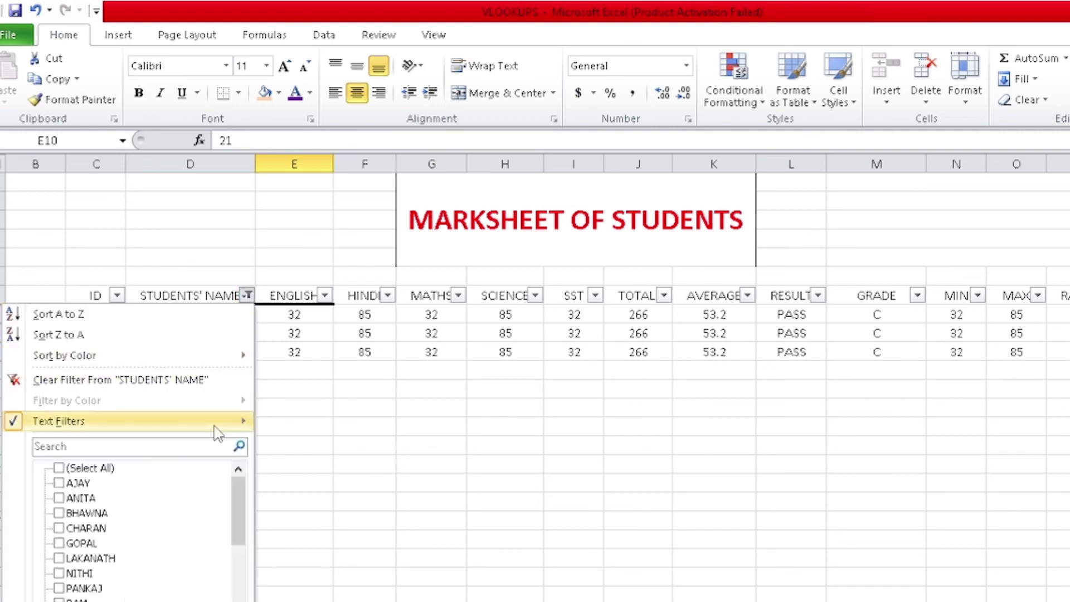
mouse_move(220, 430)
click(304, 489)
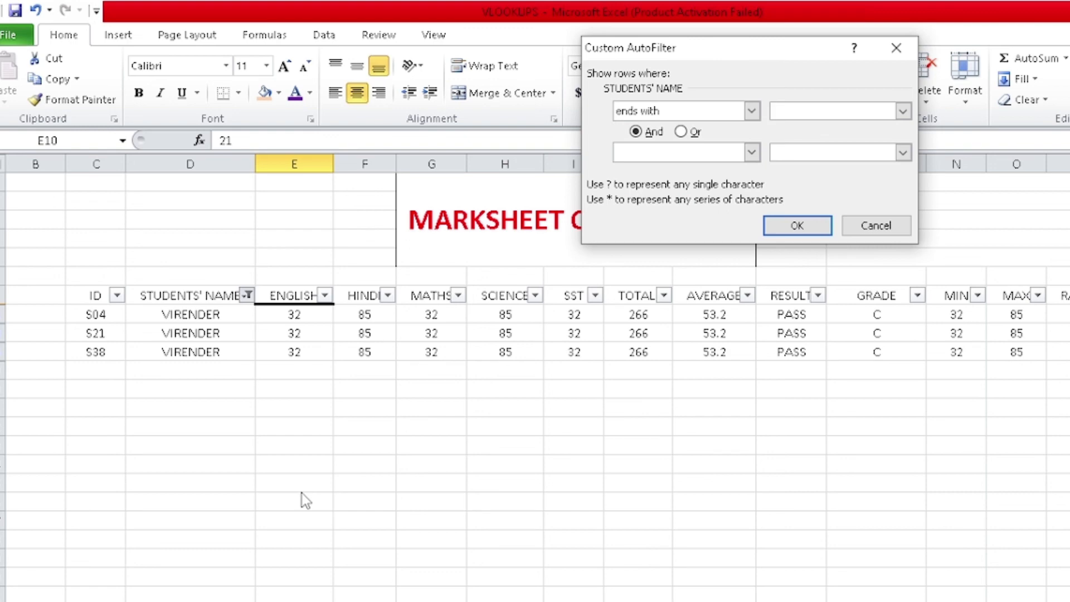
text(A)
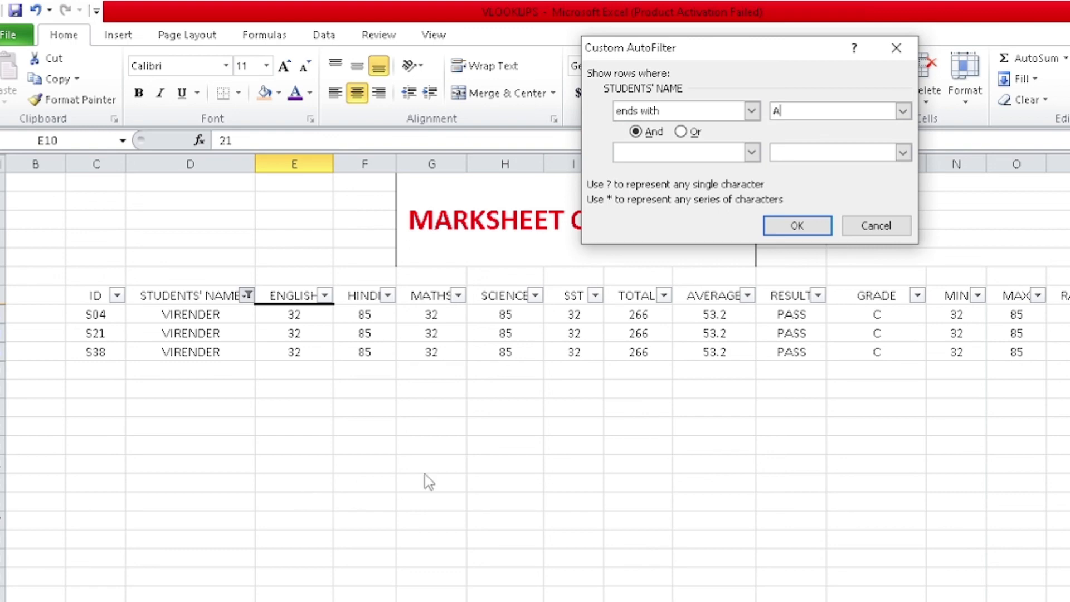
click(824, 226)
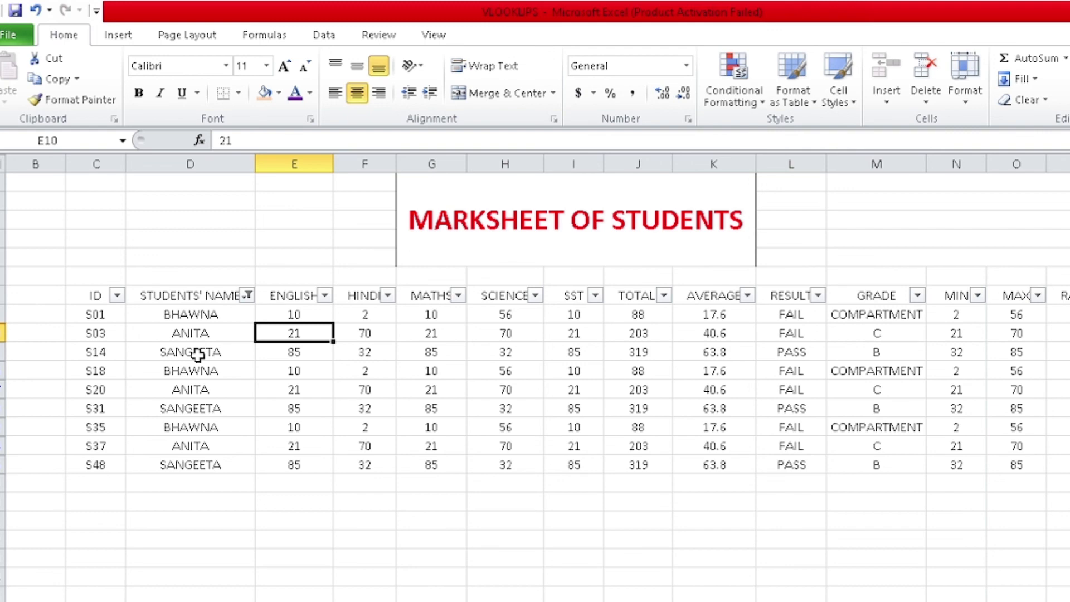
Step: Change the STUDENTS' NAME text filter to show only names that contain T
click(247, 295)
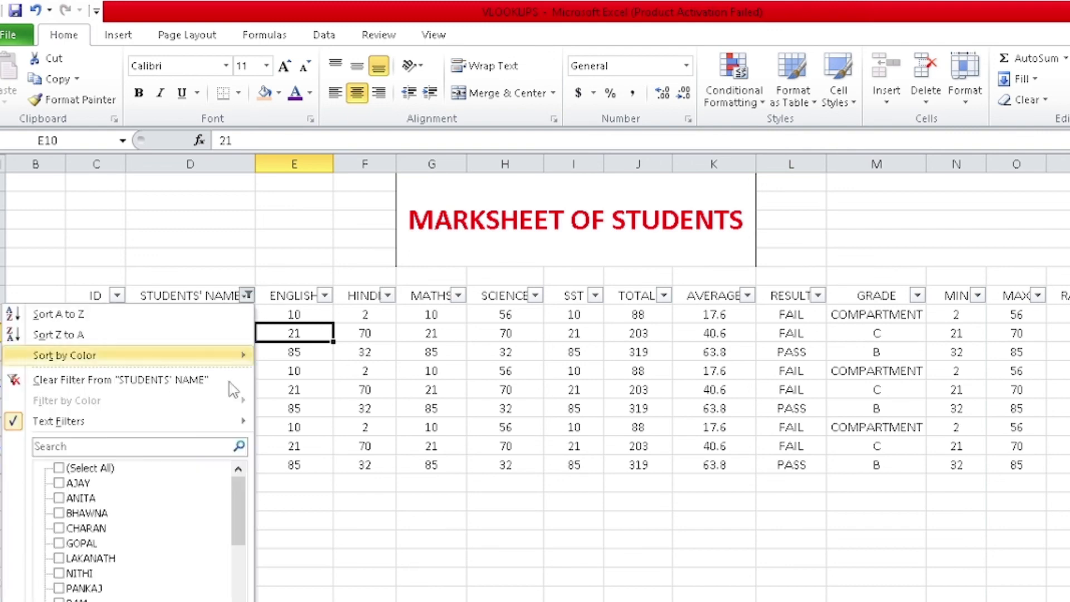
mouse_move(225, 427)
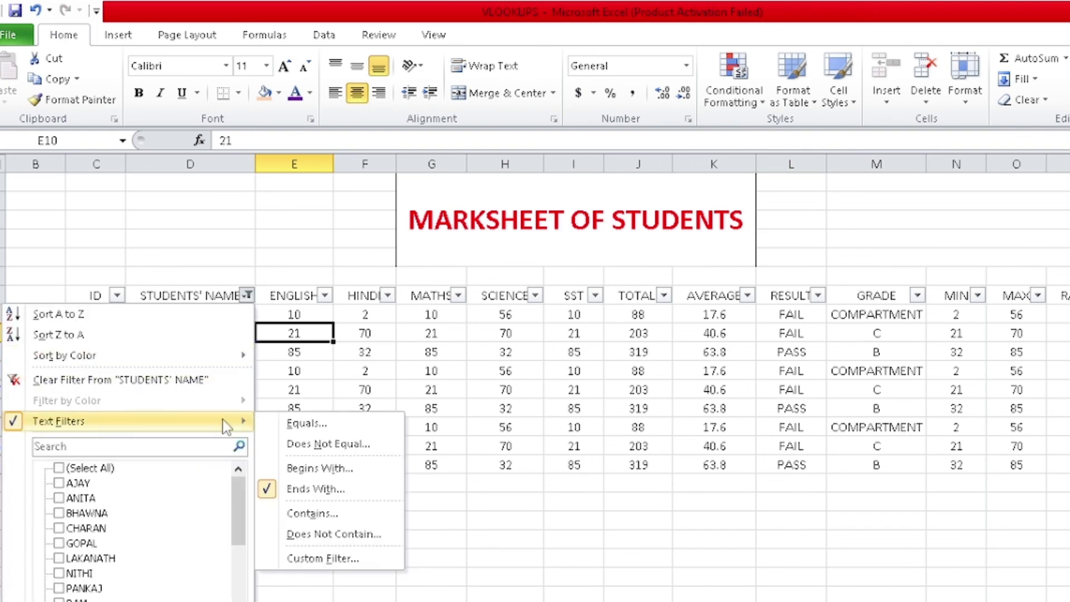
click(301, 511)
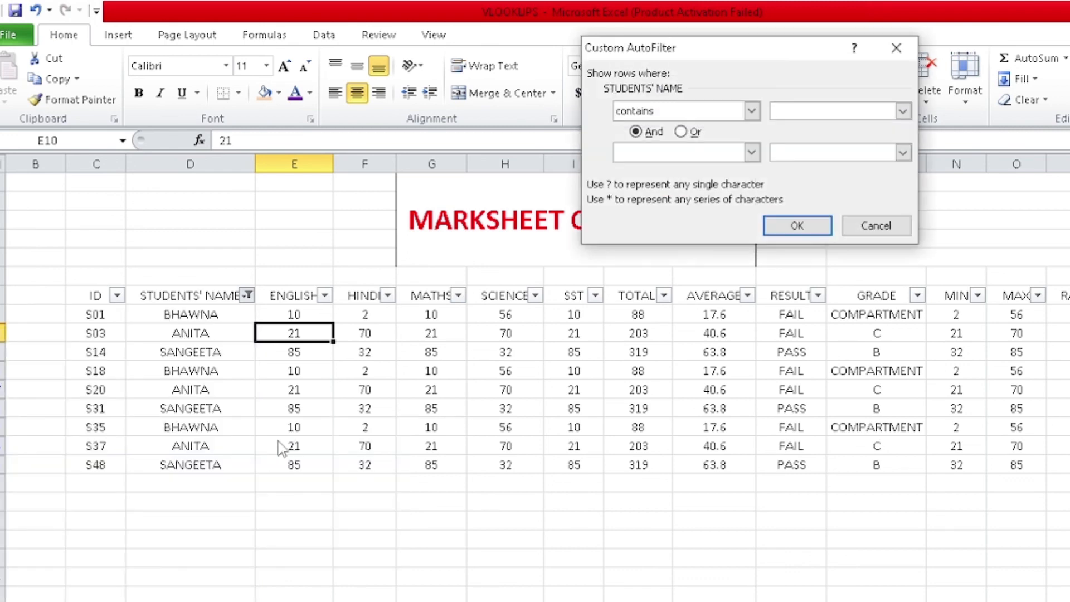
text(T)
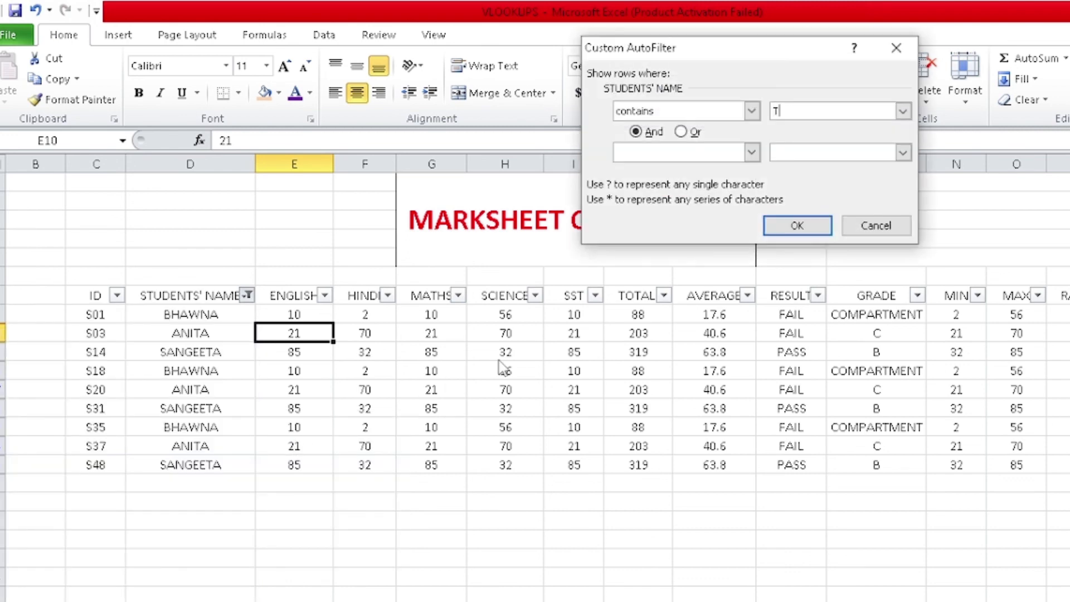
click(796, 226)
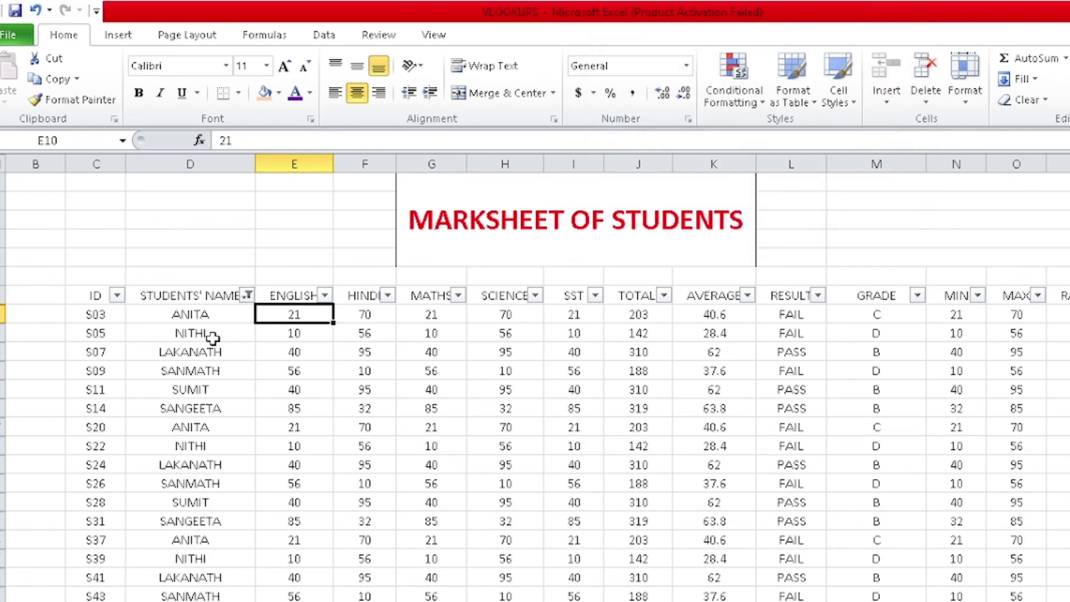
Step: Filter STUDENTS' NAME to names that do not contain A, and clear the column's filter after highlighting the names
click(247, 295)
mouse_move(210, 425)
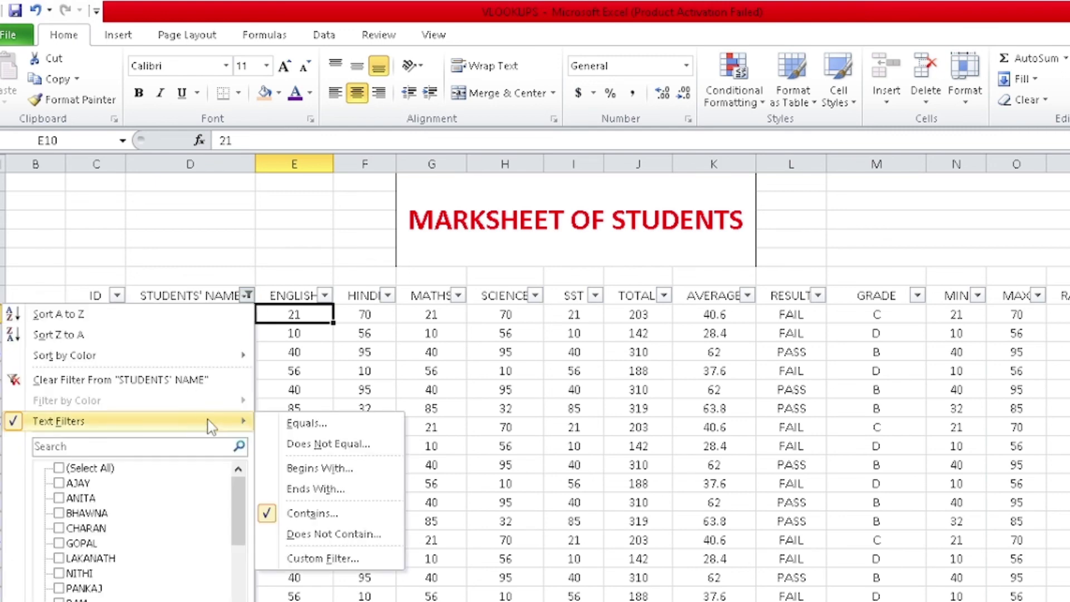
click(341, 534)
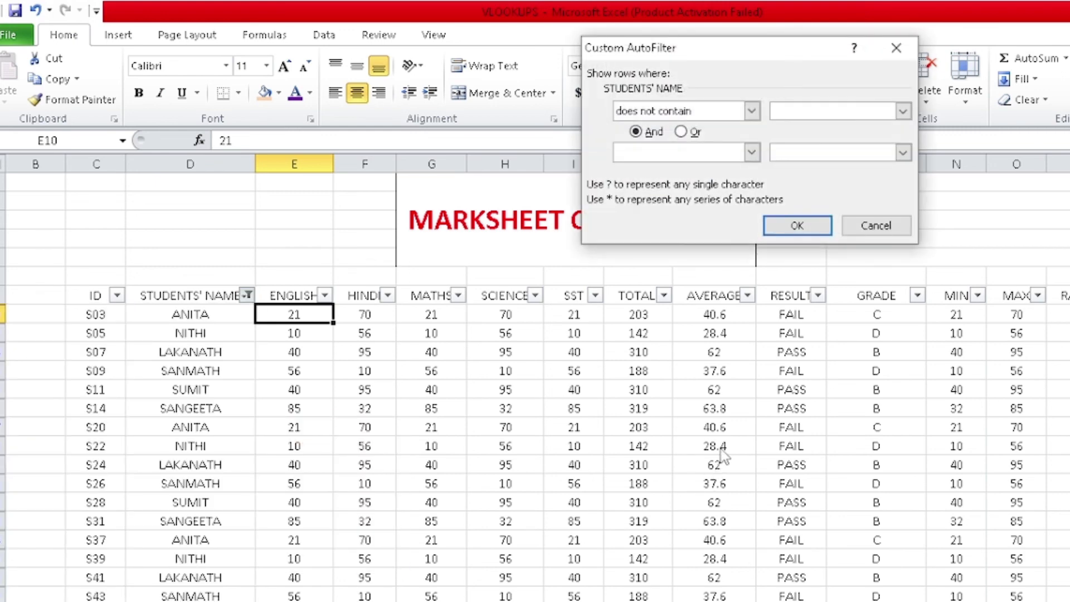
text(A)
click(797, 225)
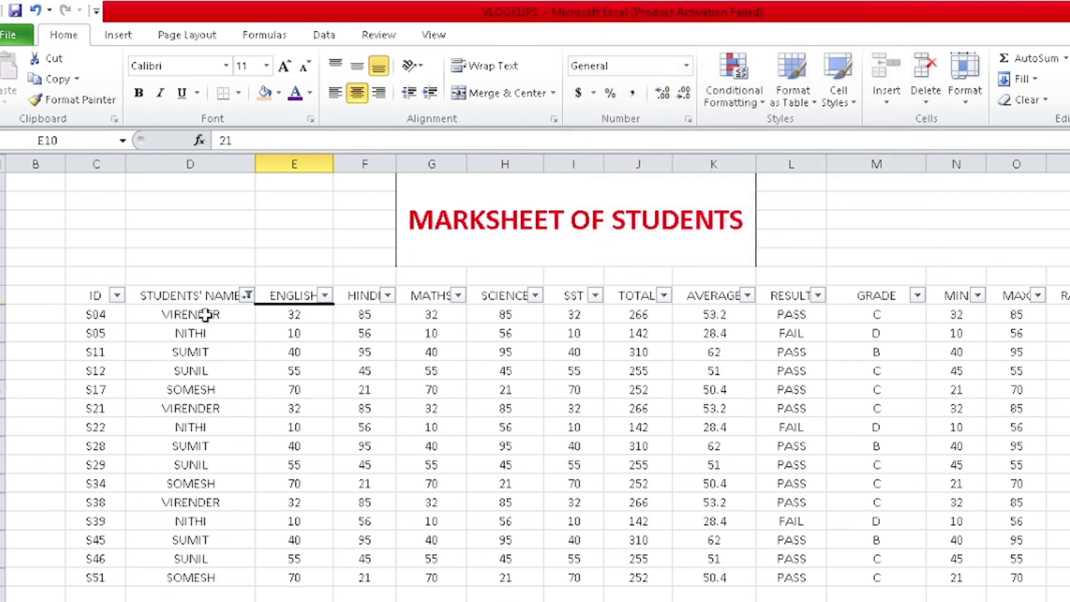
drag(205, 315, 209, 578)
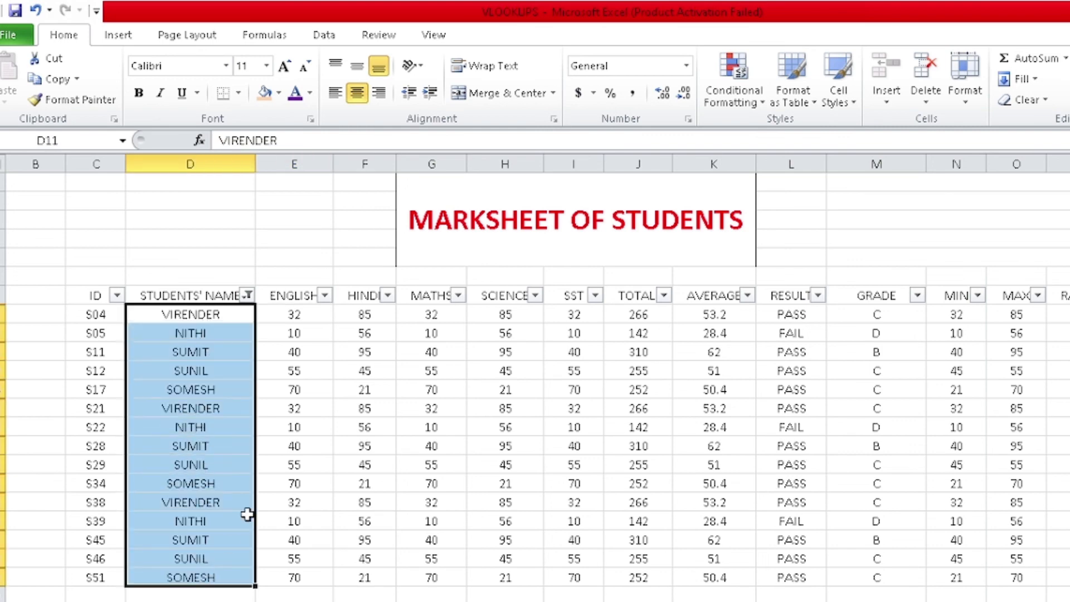
click(247, 295)
click(225, 380)
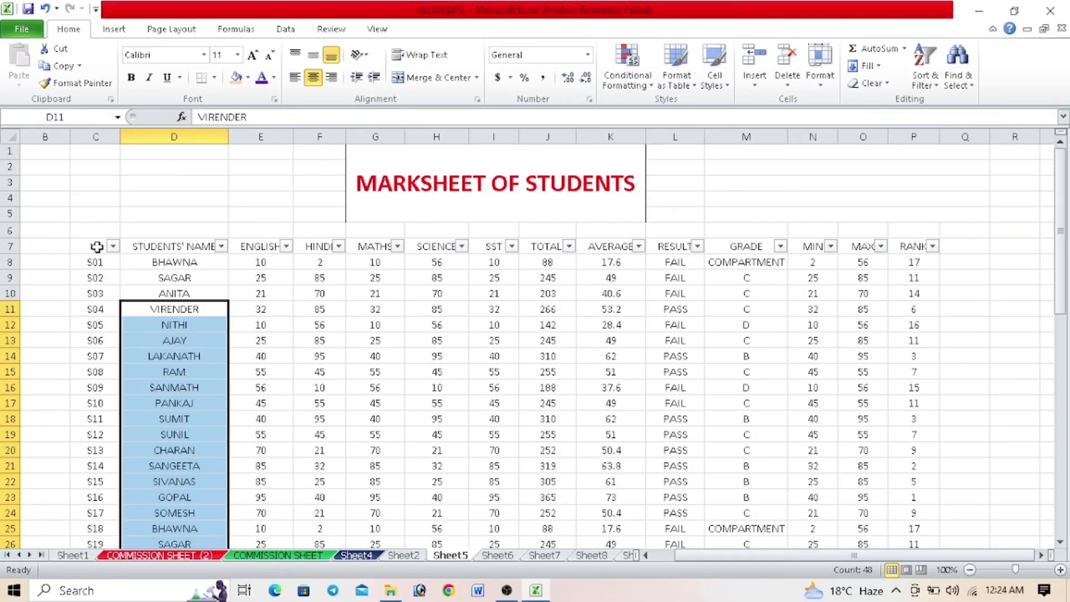
click(920, 71)
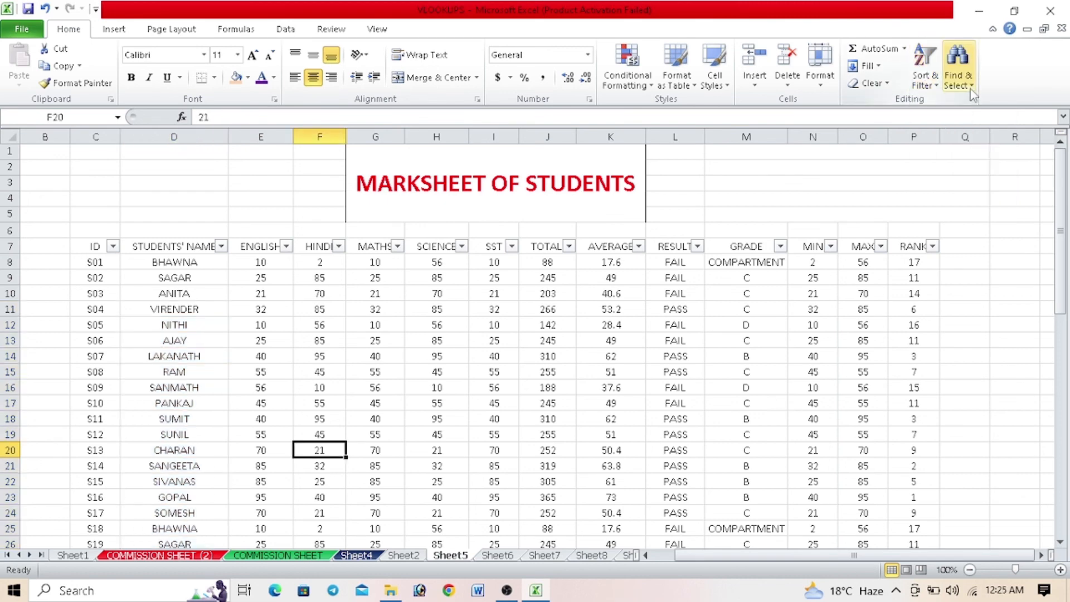
click(957, 65)
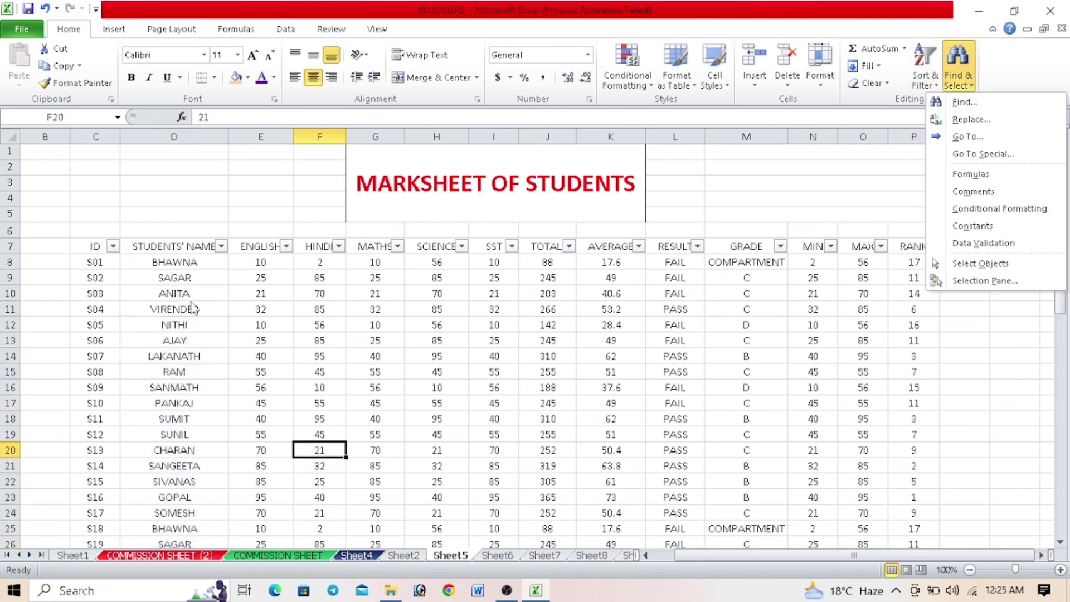
click(685, 260)
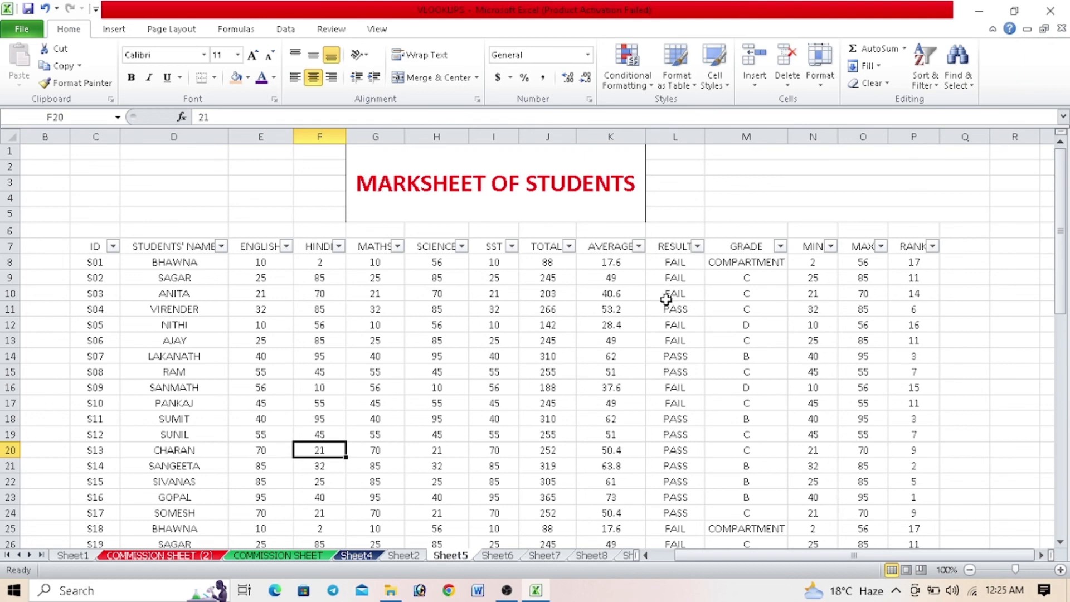
click(666, 297)
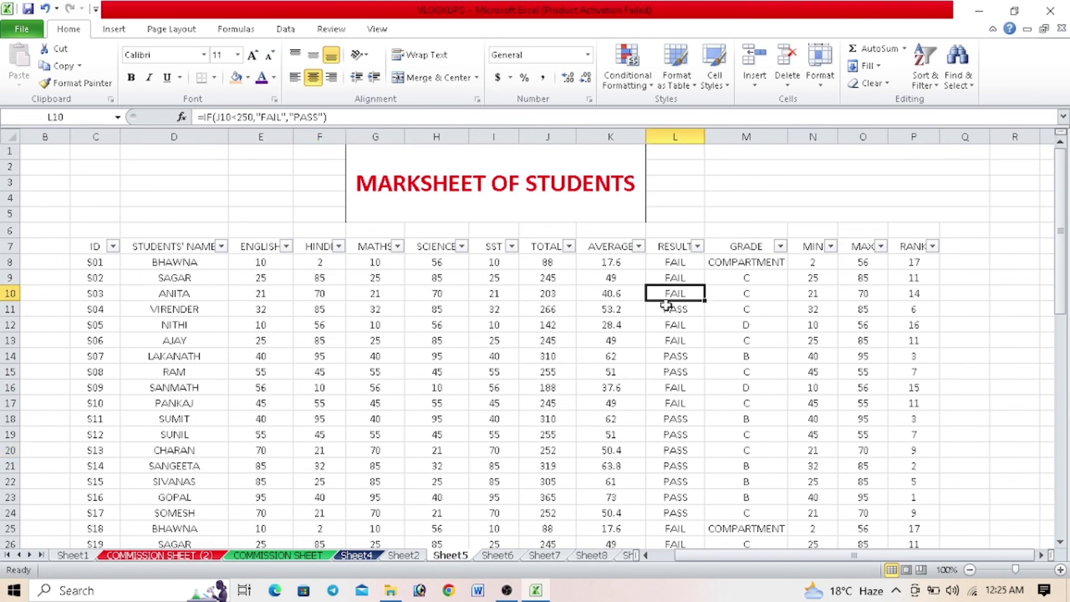